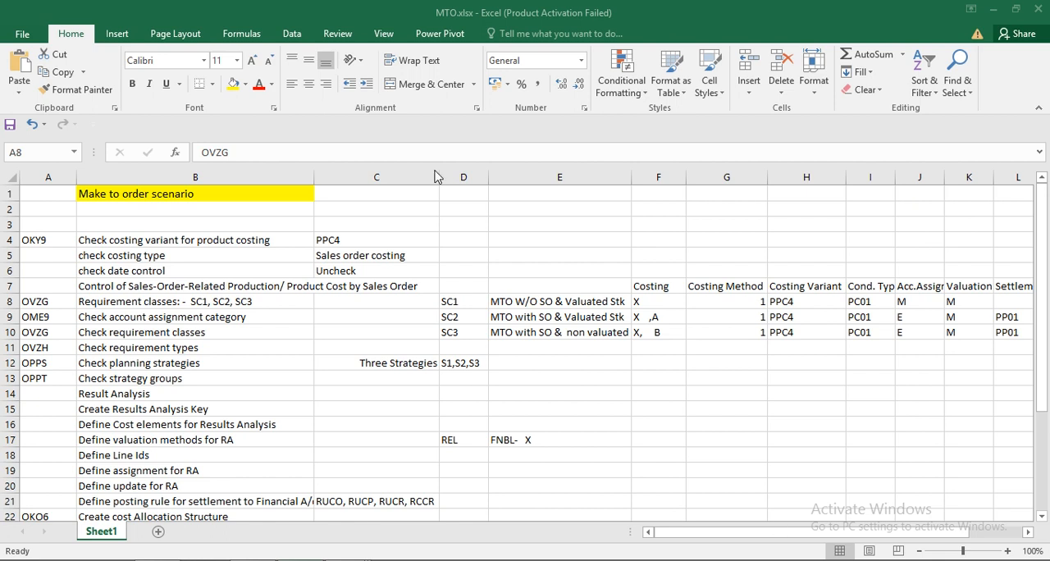
- Copy transaction code OKY9 from the Excel sheet and run it in SAP, opening costing variant PPC4
mouse_move(346, 560)
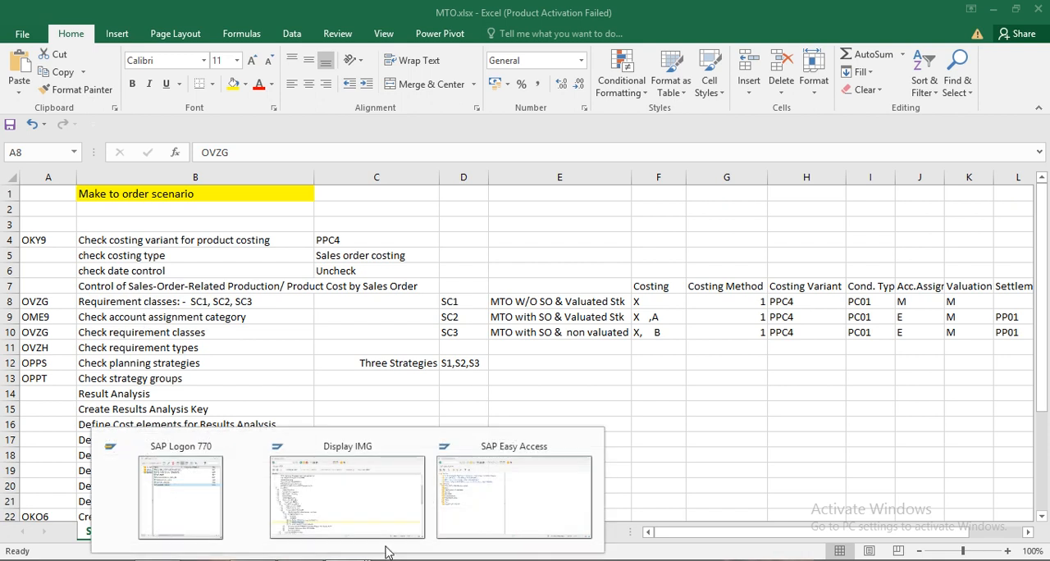
left_click(492, 504)
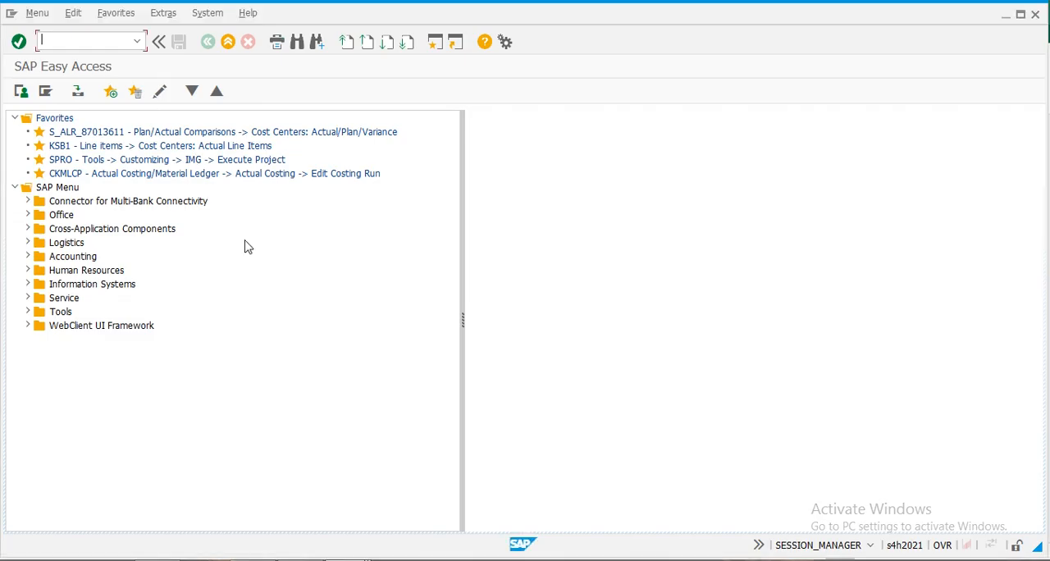
key("alt+Tab")
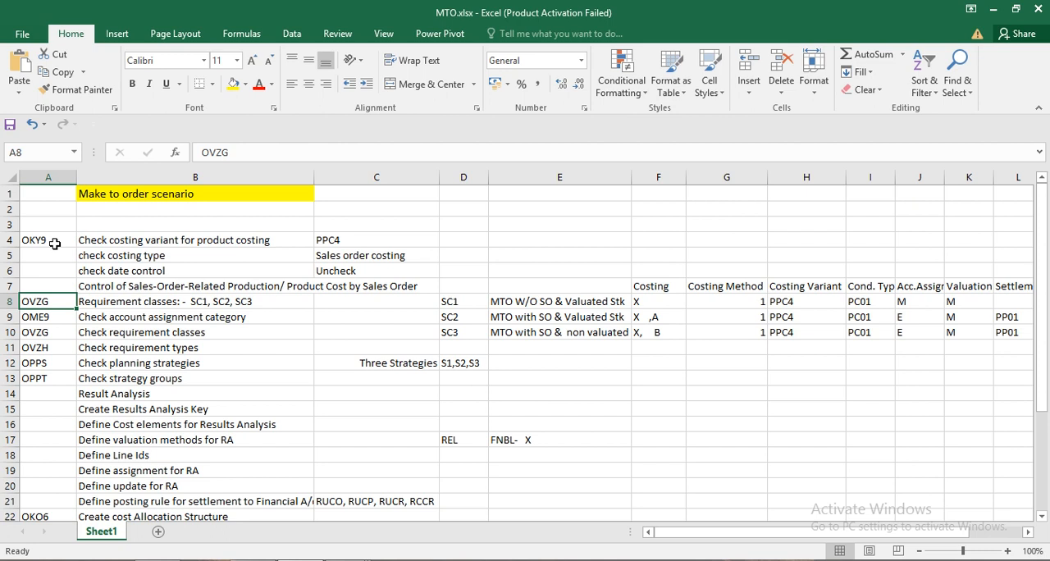
left_click(44, 242)
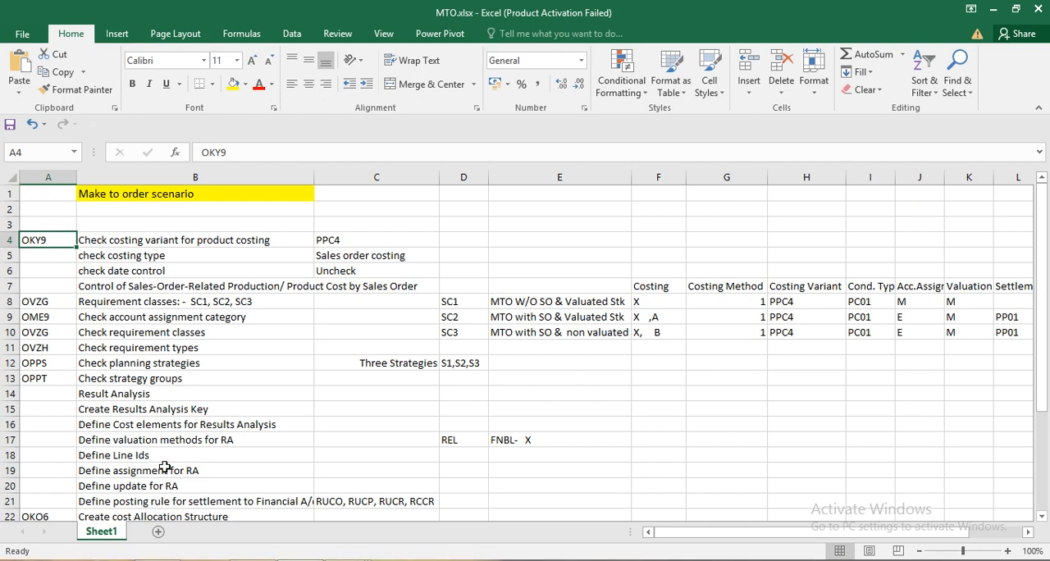
key("ctrl+c")
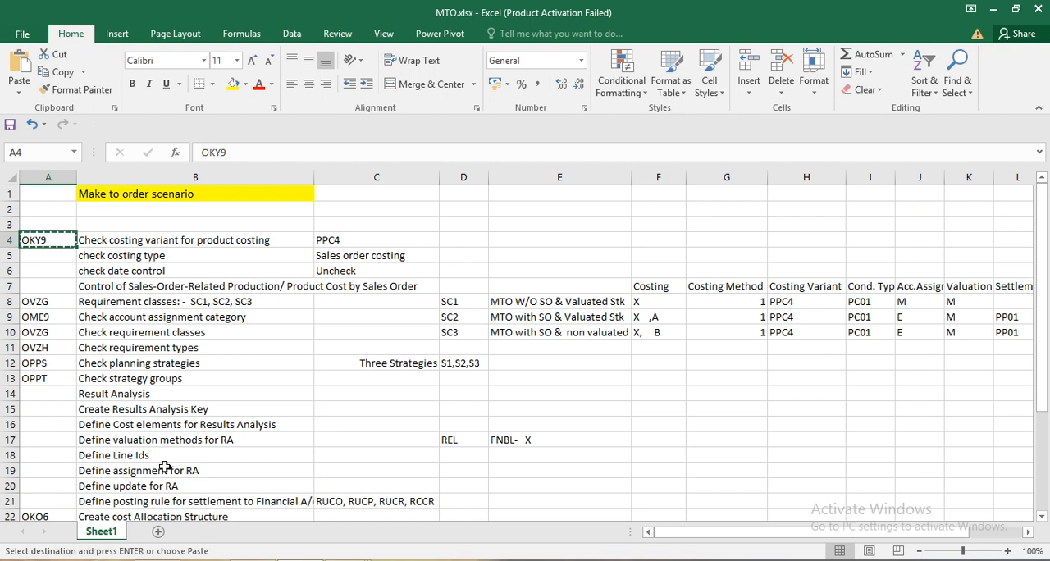
key("alt+Tab")
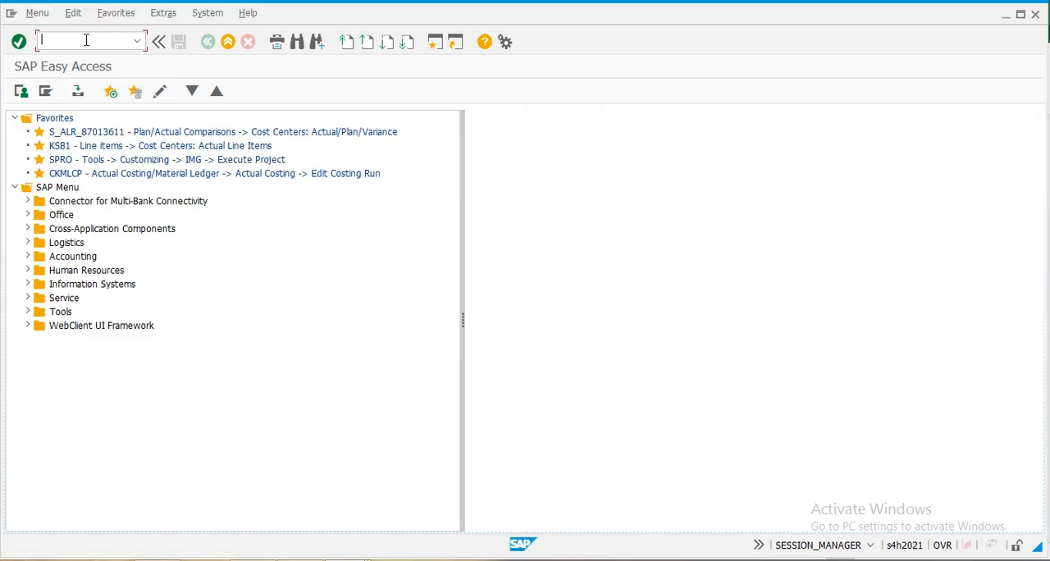
key("ctrl+v")
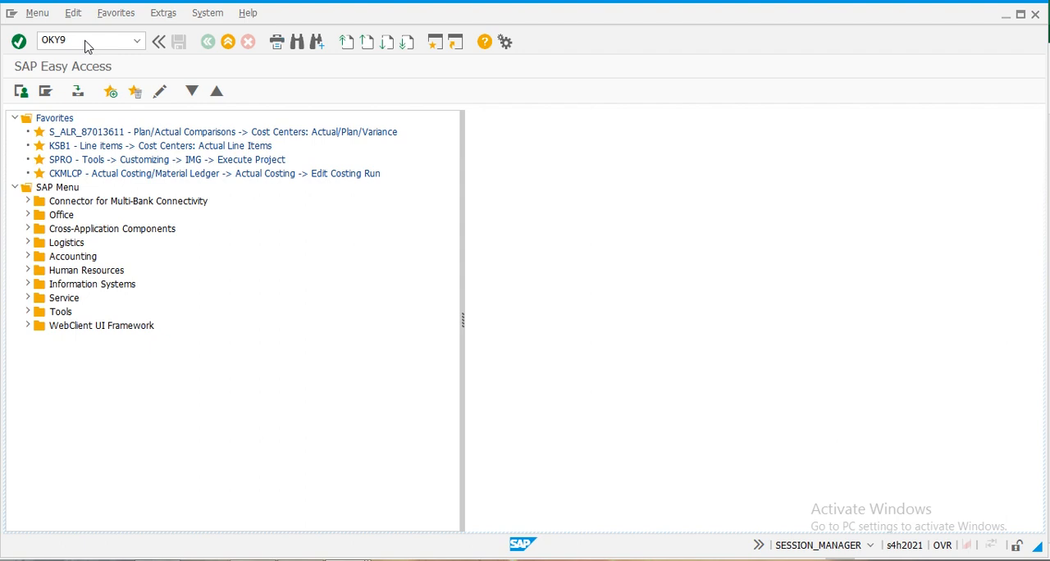
key("Return")
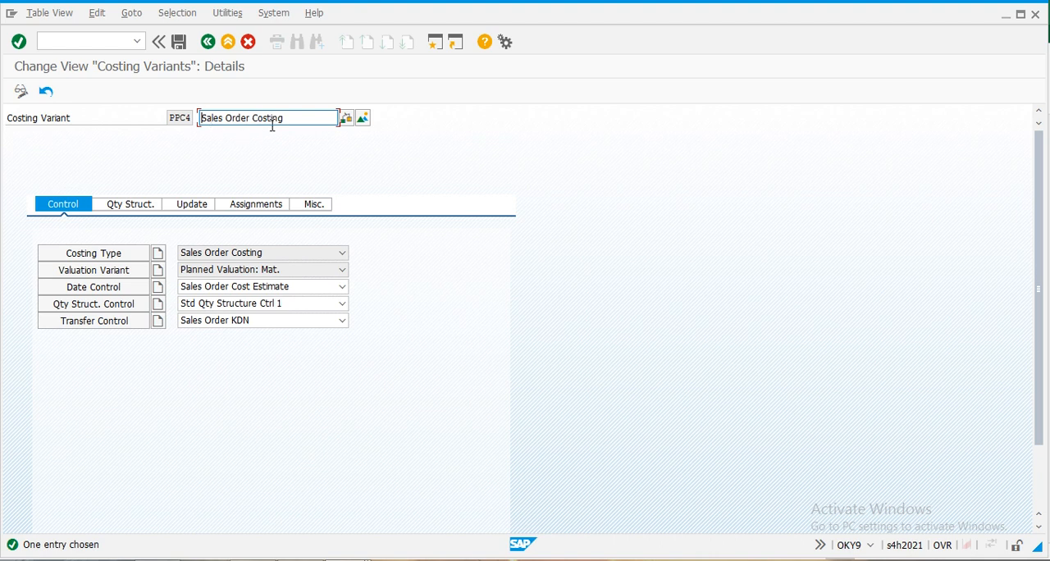
- Review the costing type and the valuation variant's activity, subcontracting, external processing and overhead settings for costing variant PPC4
left_click(83, 260)
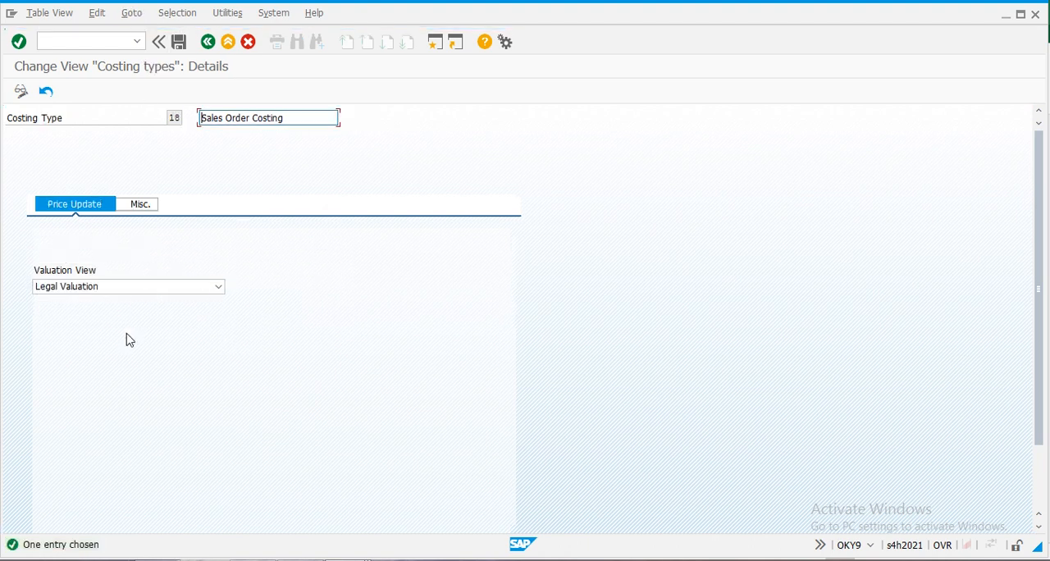
left_click(208, 42)
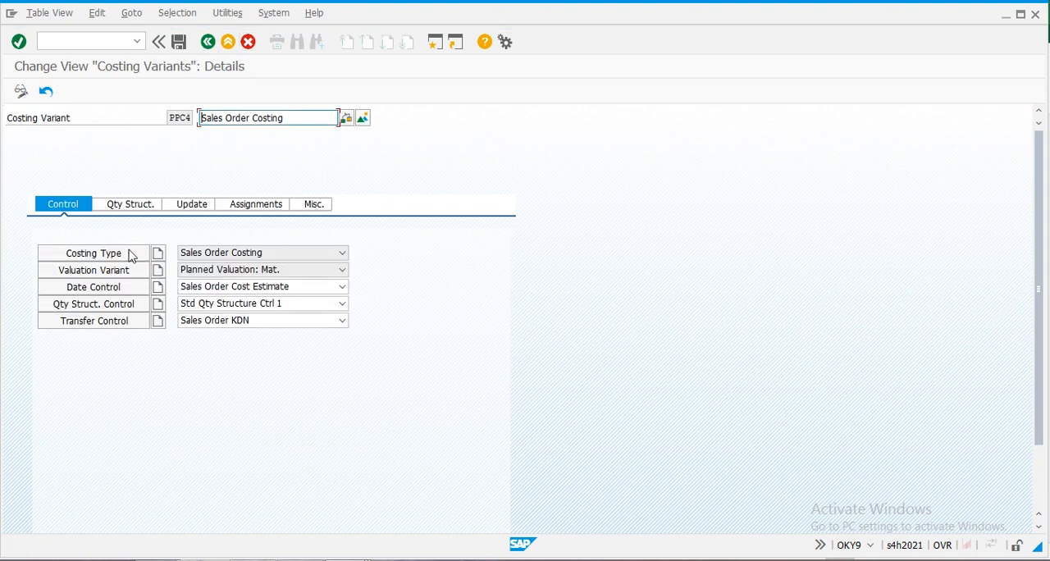
left_click(121, 271)
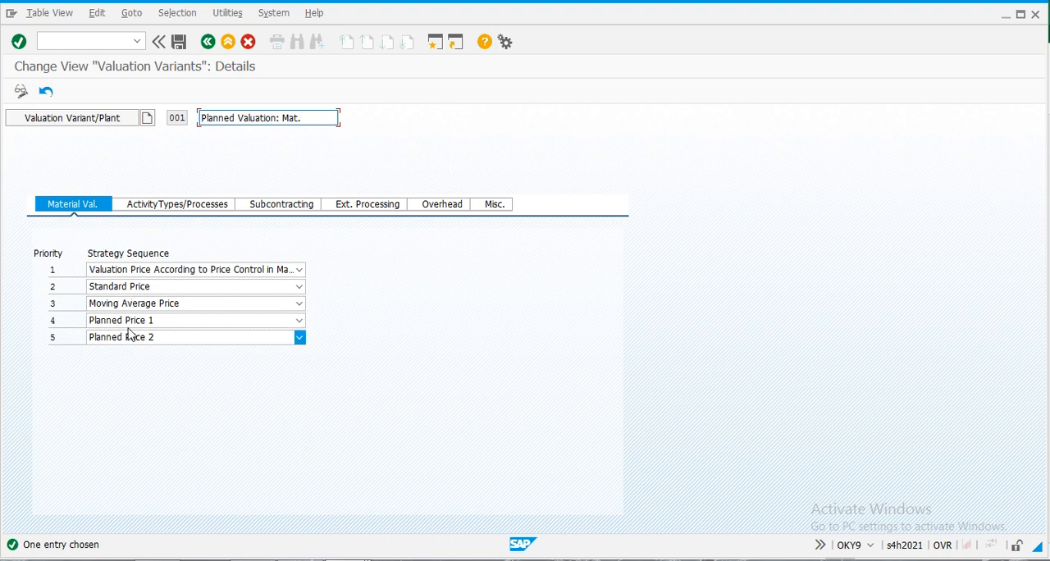
left_click(177, 205)
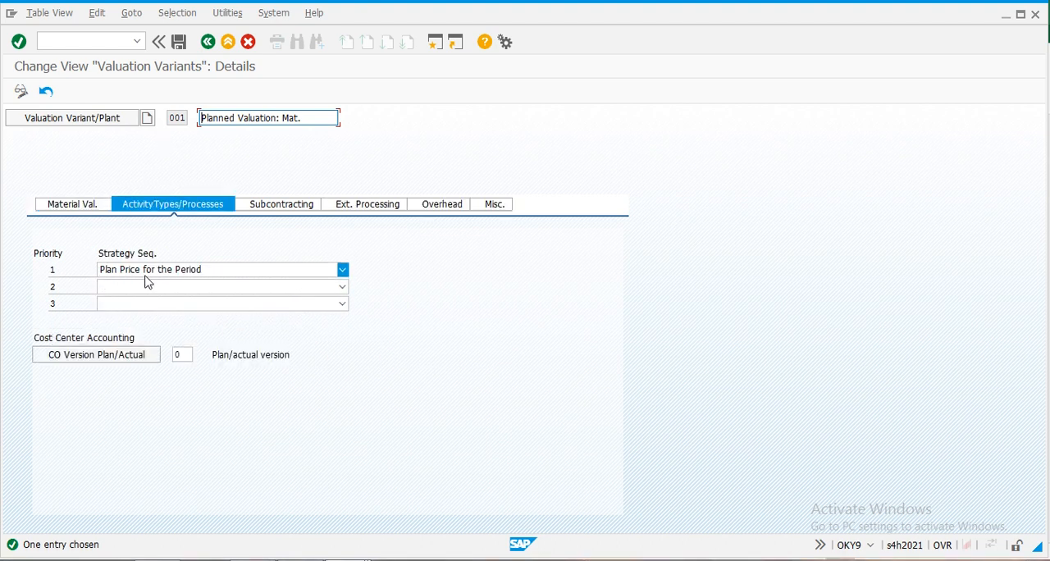
left_click(290, 206)
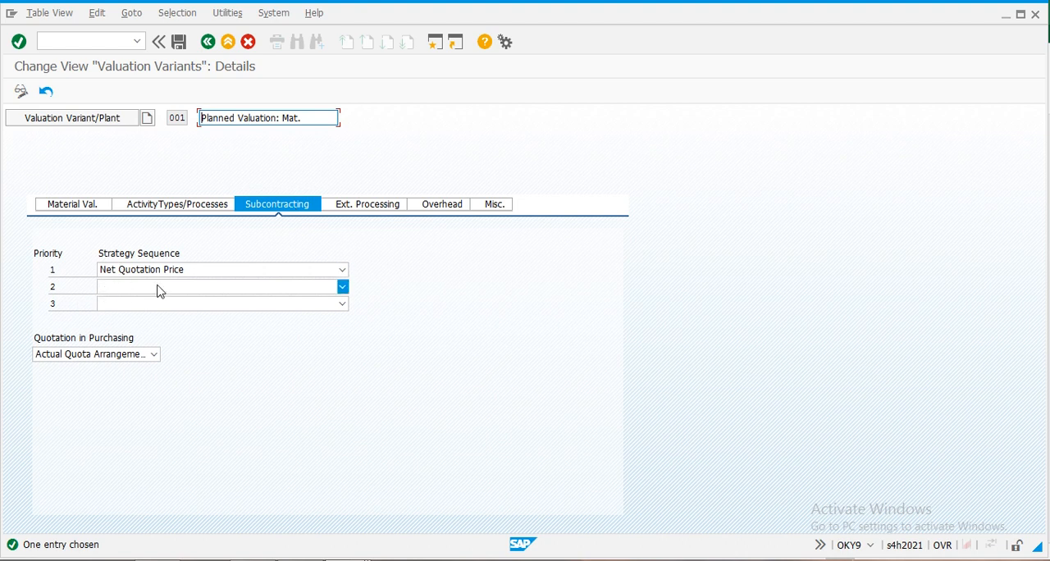
left_click(374, 207)
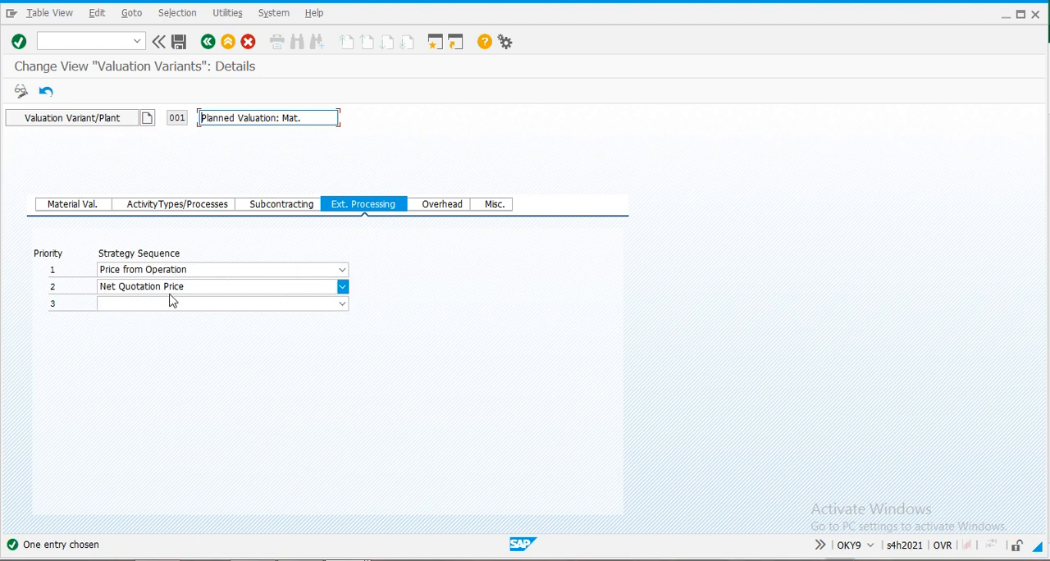
left_click(444, 204)
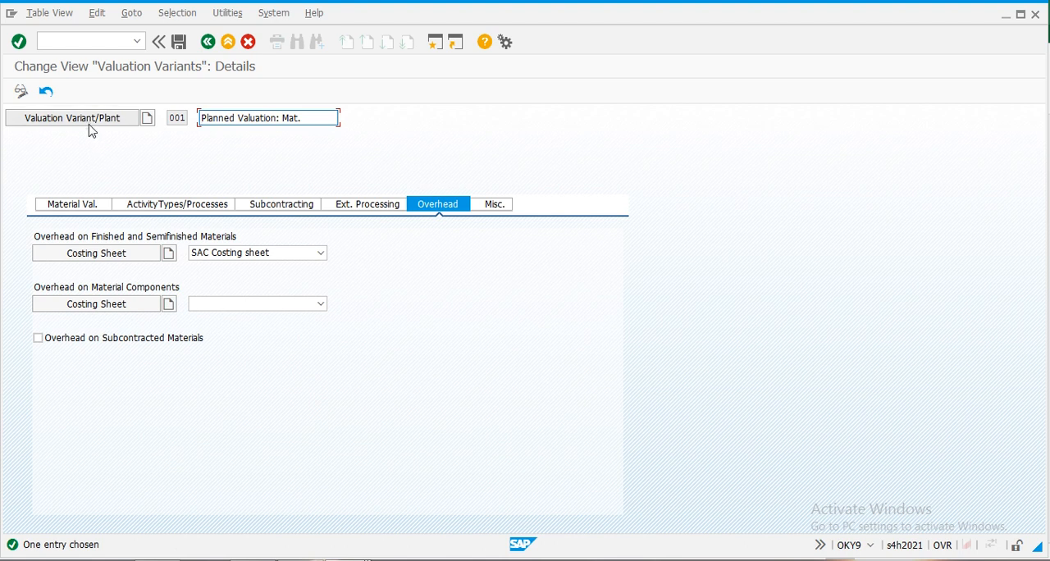
left_click(208, 42)
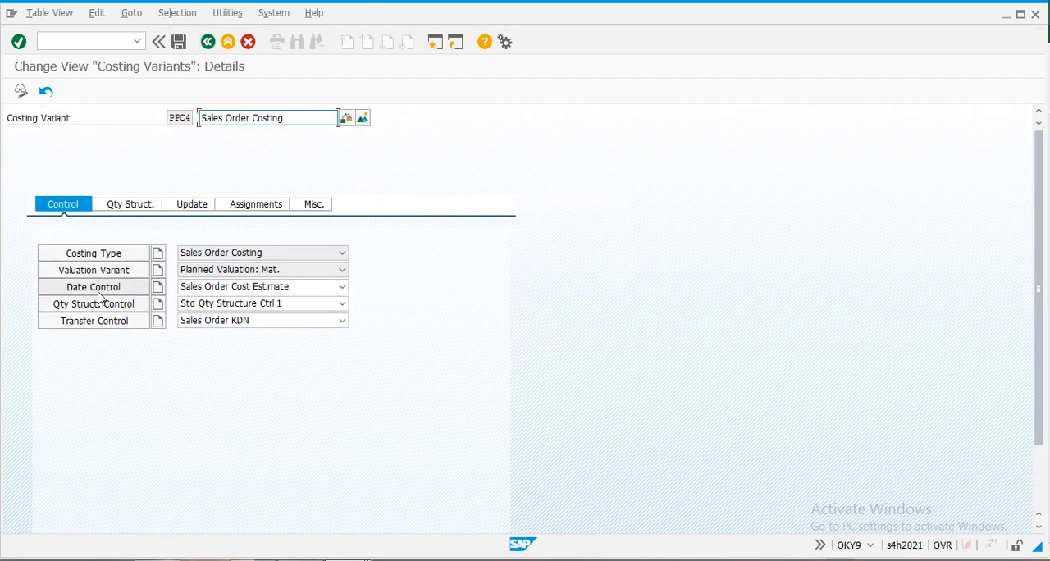
- Examine the date control and quantity structure control of costing variant PPC4, and return to SAP Easy Access
left_click(88, 289)
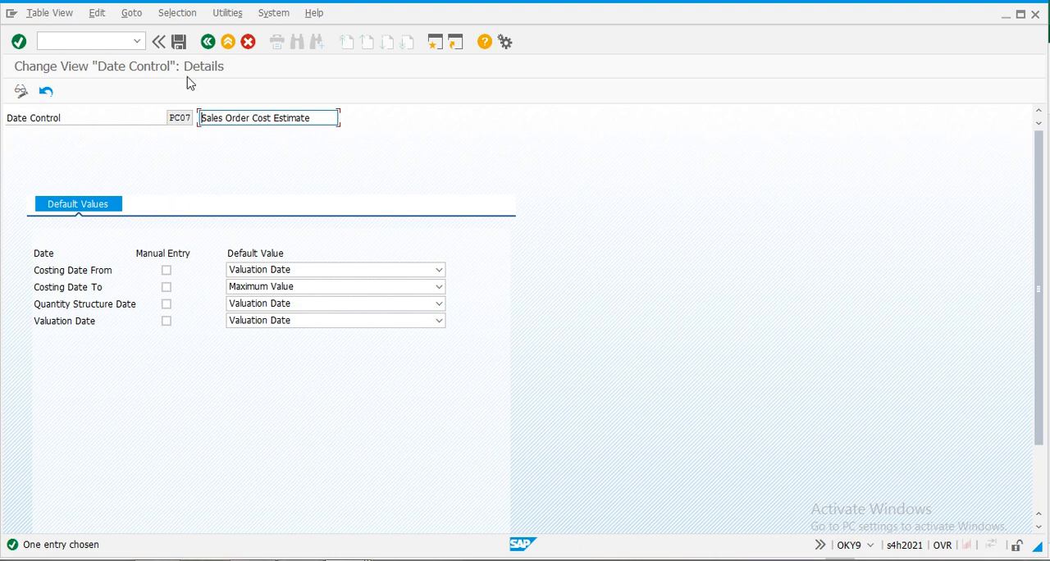
left_click(208, 42)
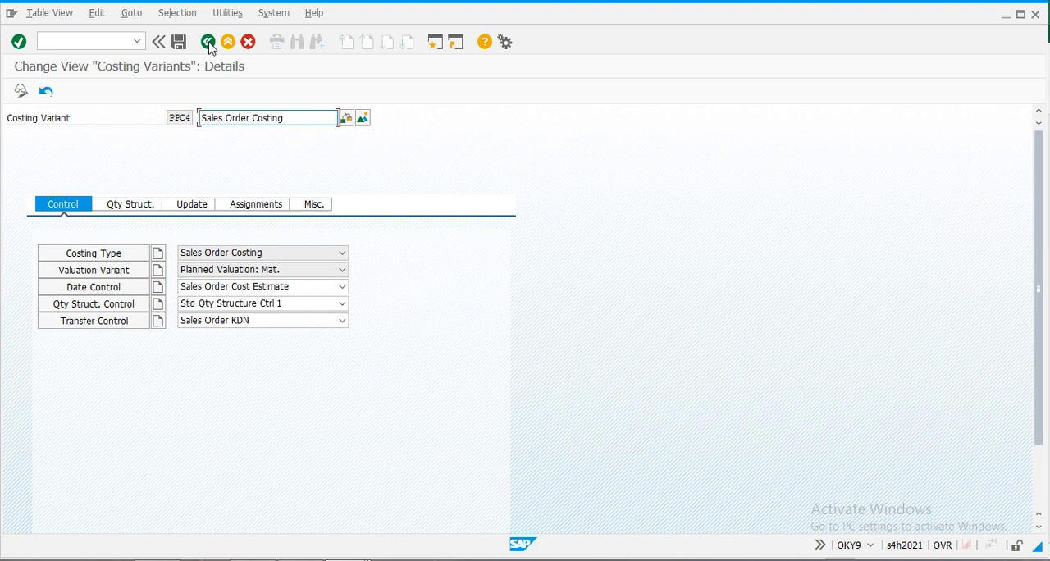
left_click(100, 305)
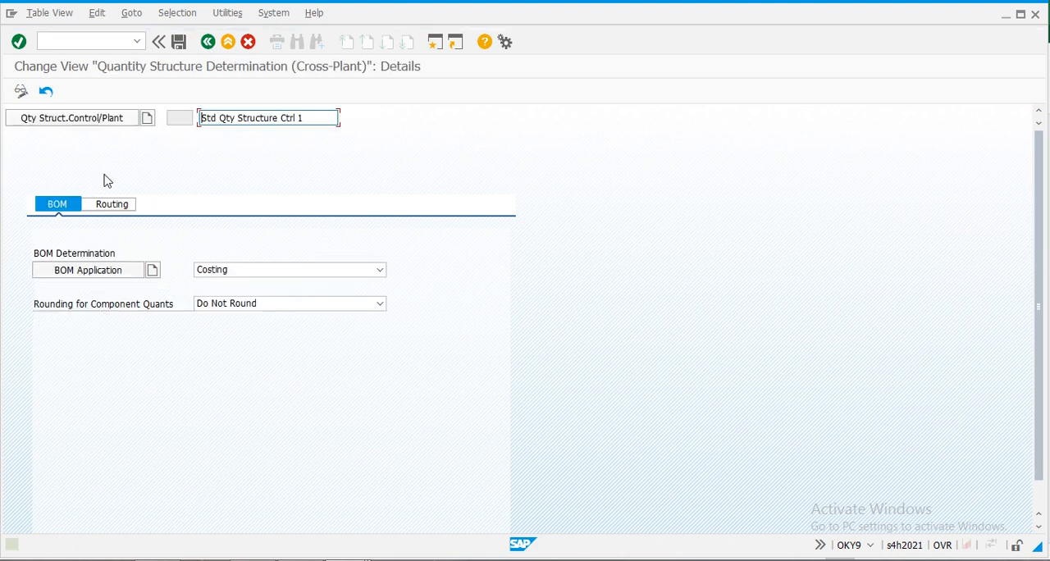
left_click(116, 204)
left_click(210, 45)
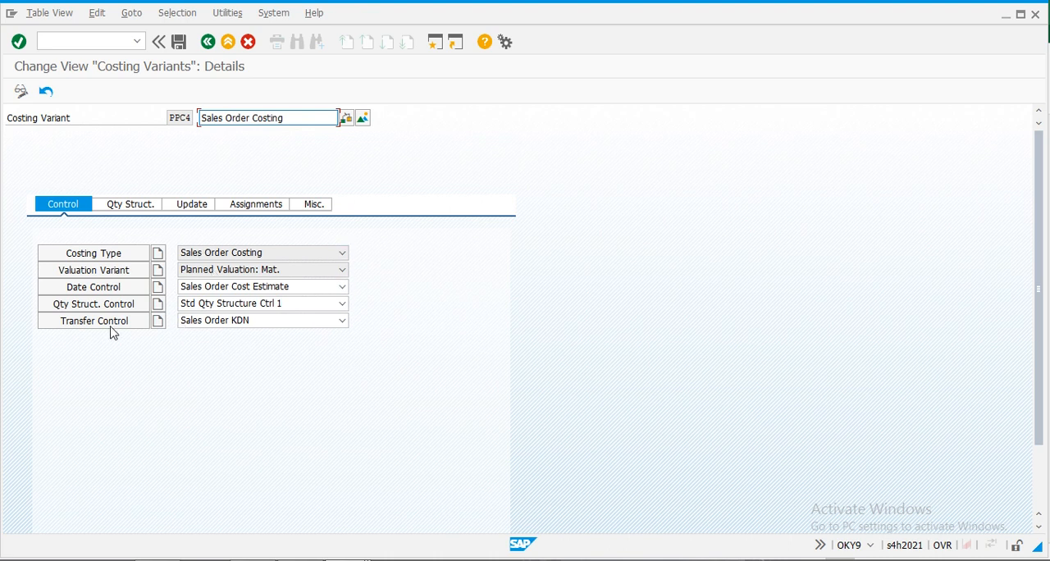
left_click(208, 43)
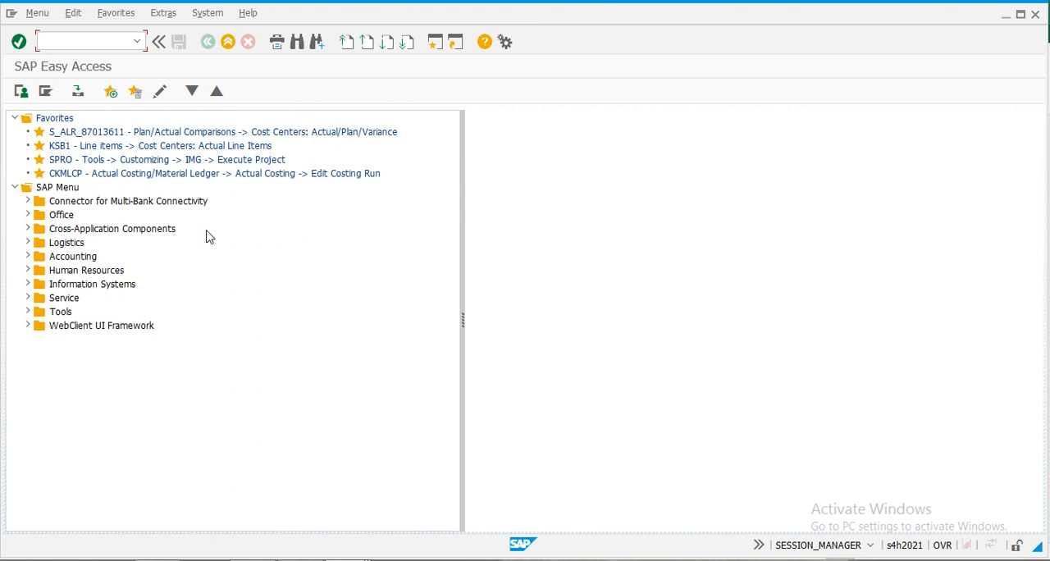
- Copy the OVZG transaction code for requirement classes from the Excel sheet and run it in SAP
key("alt+Tab")
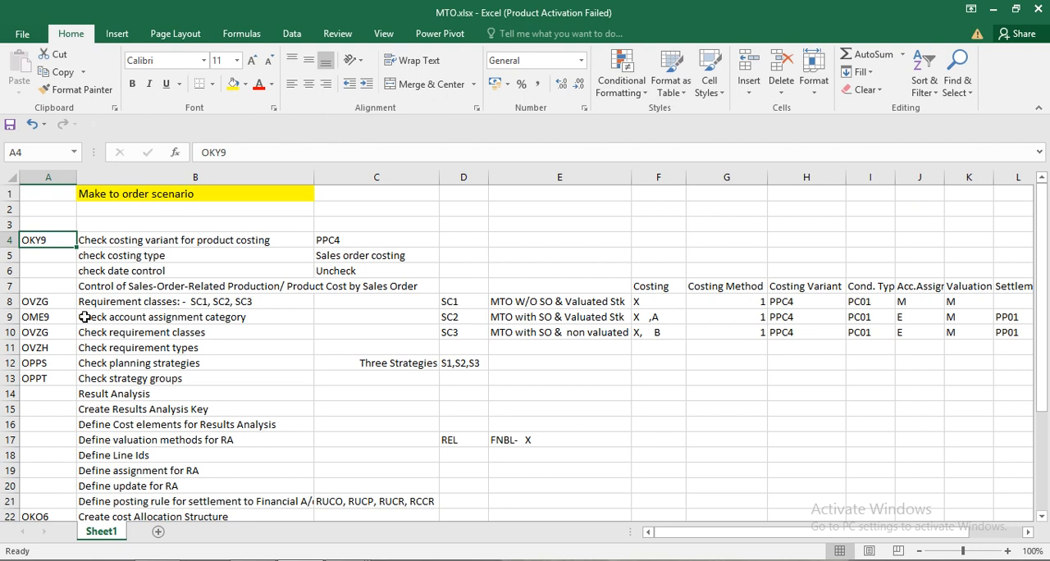
left_click(45, 301)
key("ctrl+c")
key("alt+Tab")
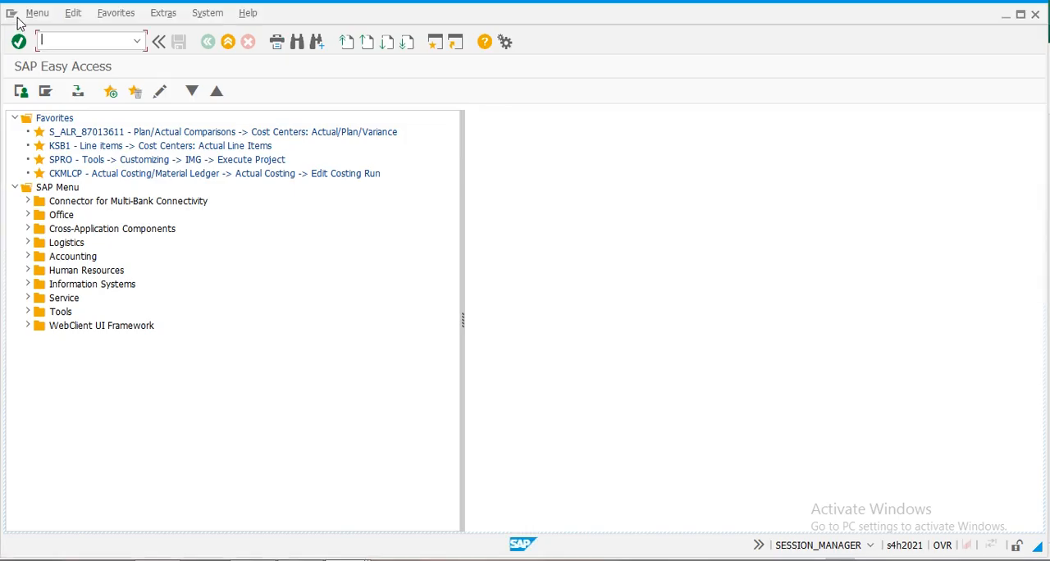
key("ctrl+v")
key("Return")
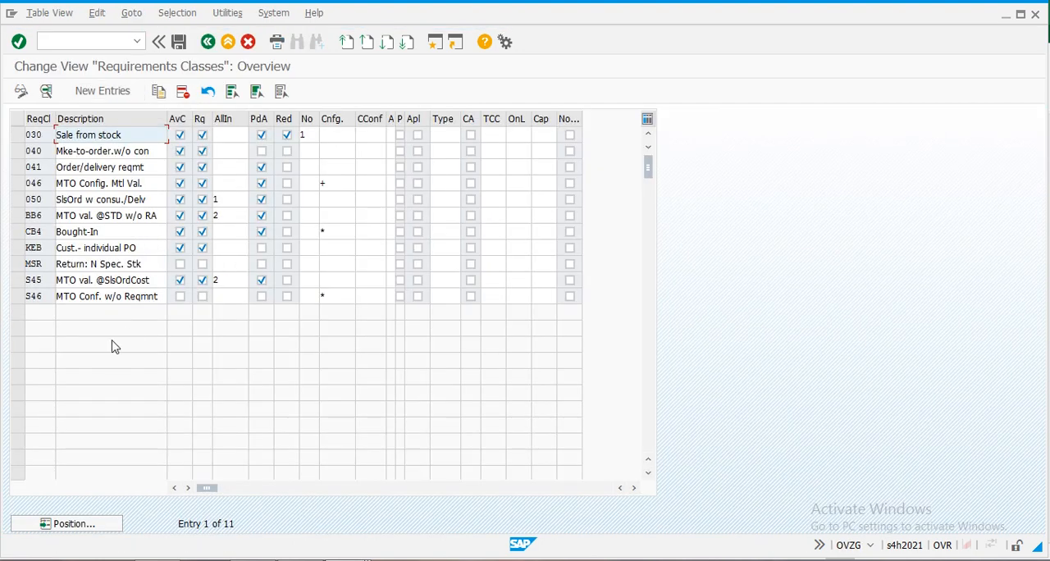
- Create requirements class SC1 described "MTO W/o So & Valuate" with availability check, requirements transfer and product allocation enabled
left_click(105, 96)
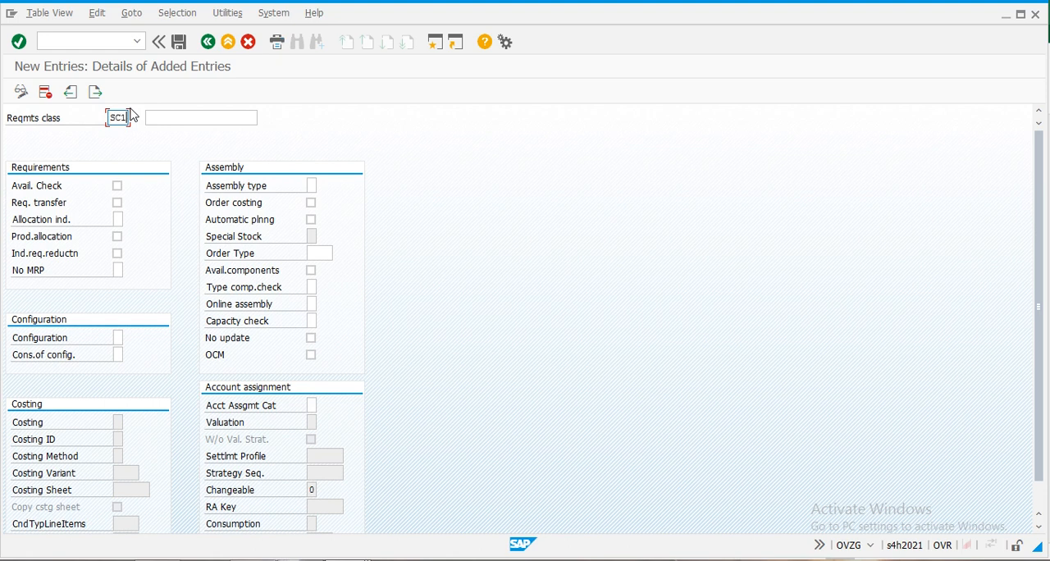
key("Tab")
type("M")
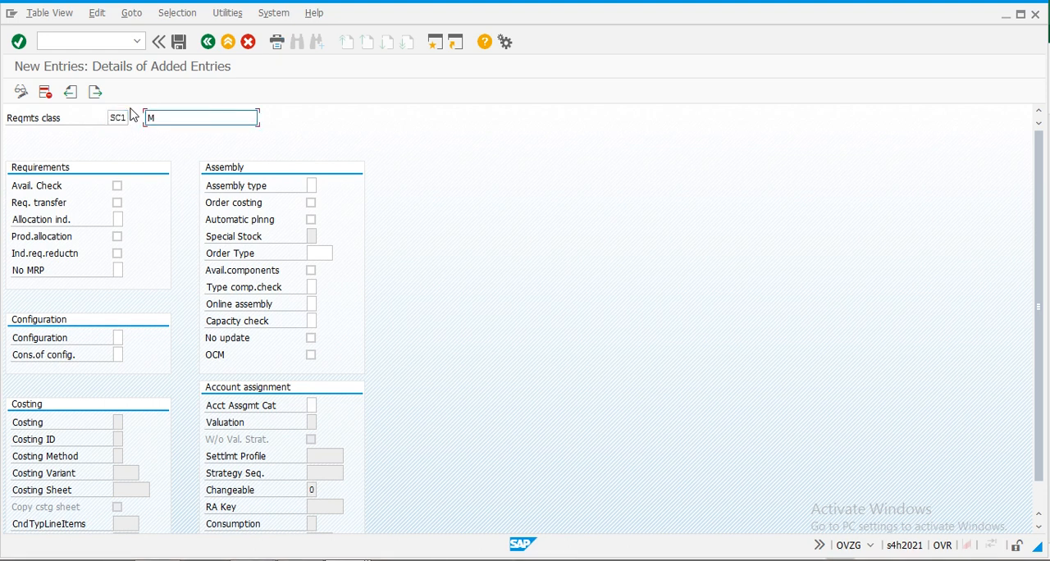
type("TO")
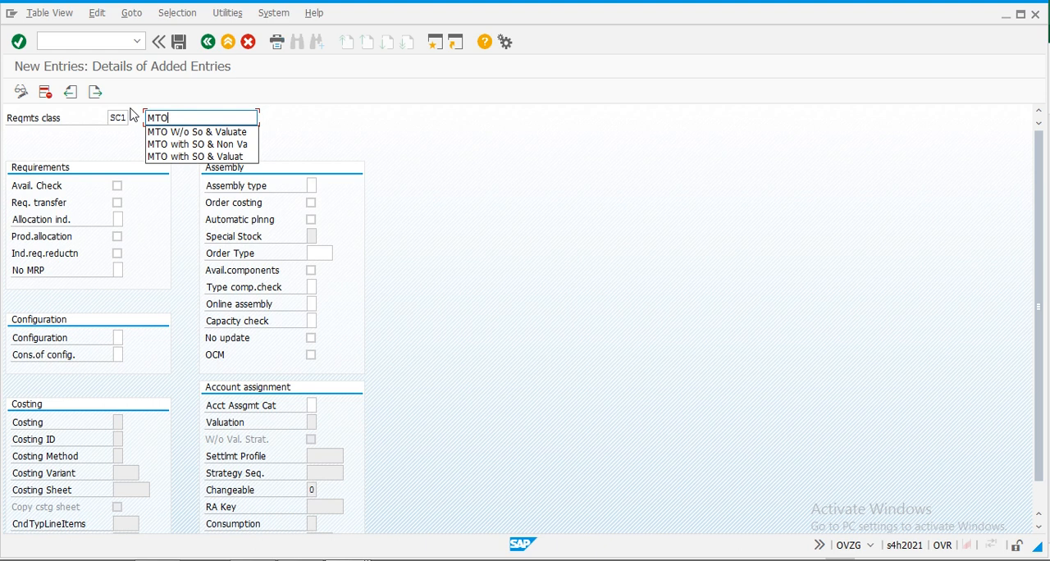
key("Down")
key("Return")
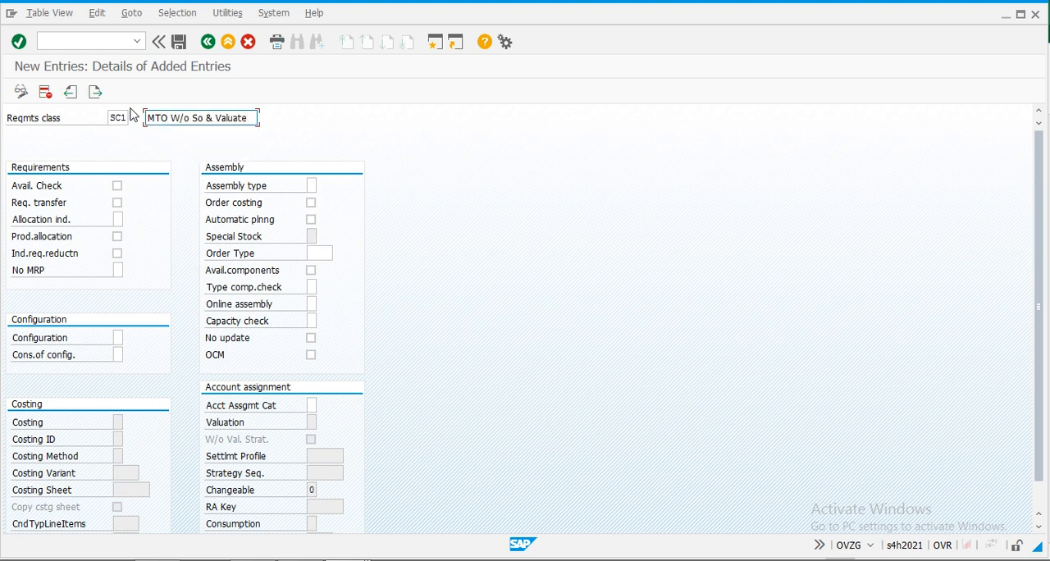
left_click(117, 186)
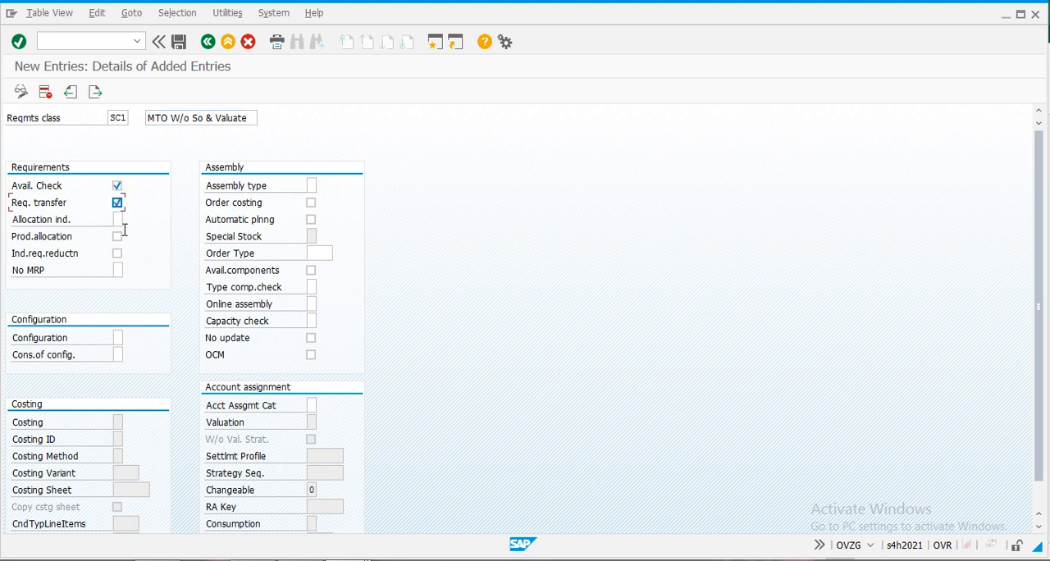
left_click(117, 237)
- Set the assembly type of class SC1 to 2, enable order costing, and enter order type YQ10
left_click(315, 187)
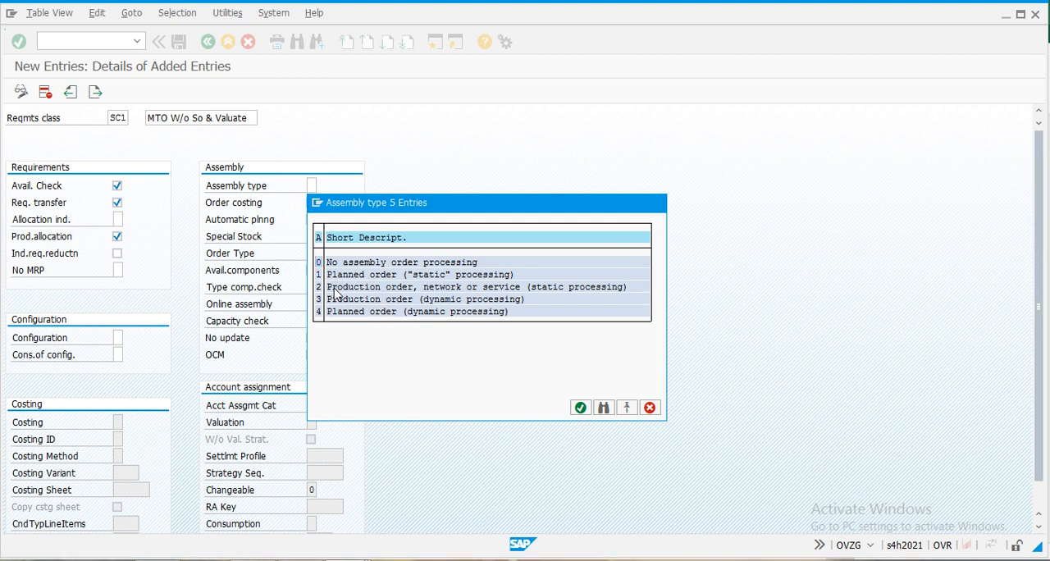
double_click(338, 287)
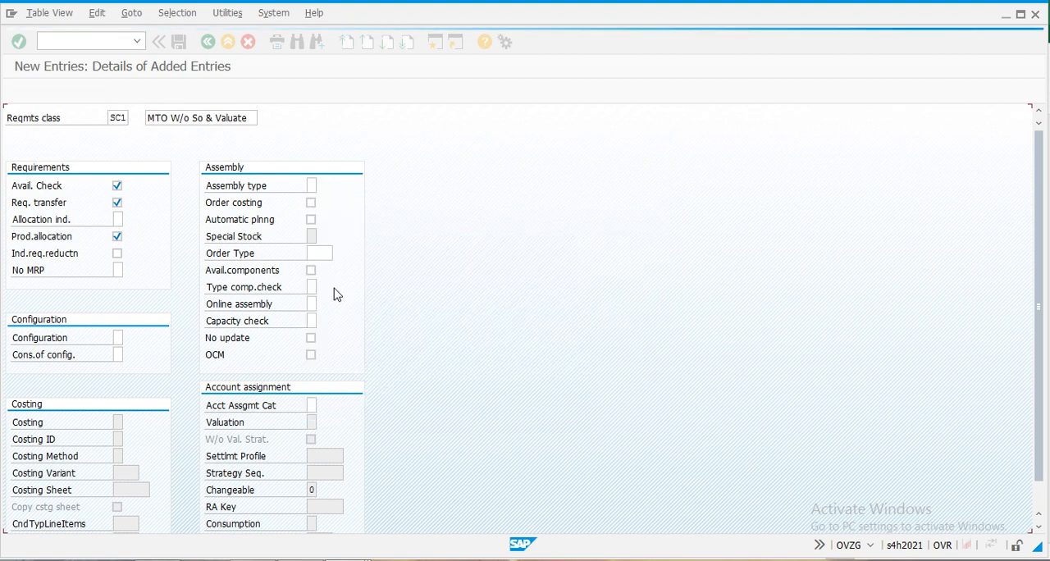
left_click(312, 203)
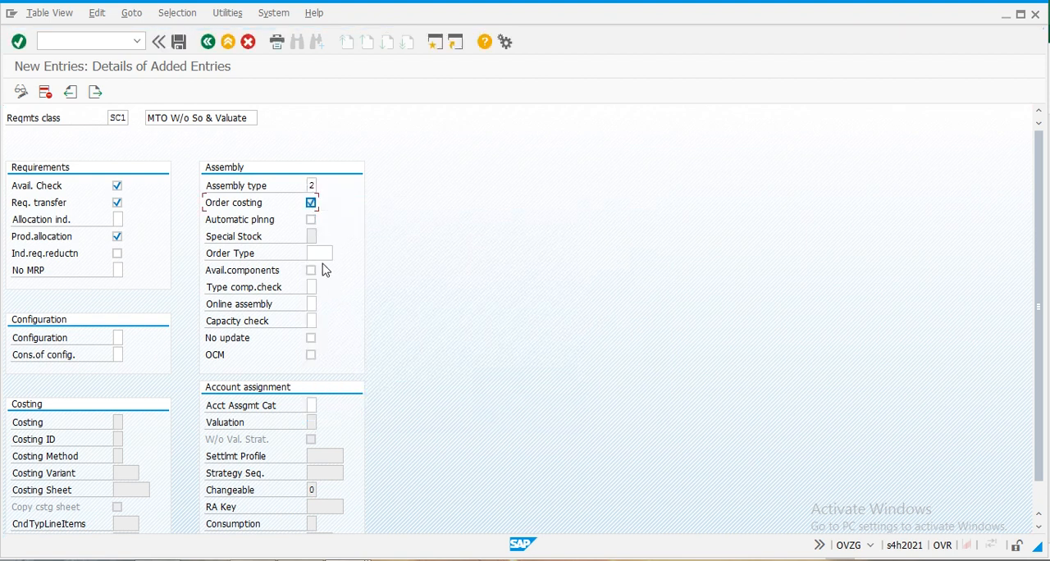
left_click(319, 253)
type("Y")
left_click(321, 268)
- Set the account assignment category of requirements class SC1 to E, Ind. cust. w. KD-CO
left_click(316, 411)
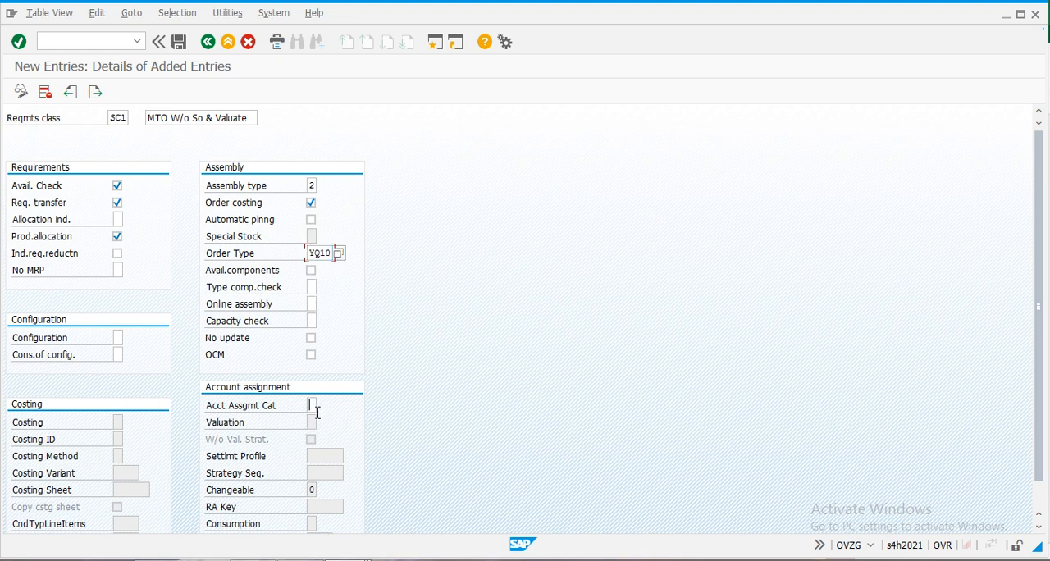
left_click(322, 406)
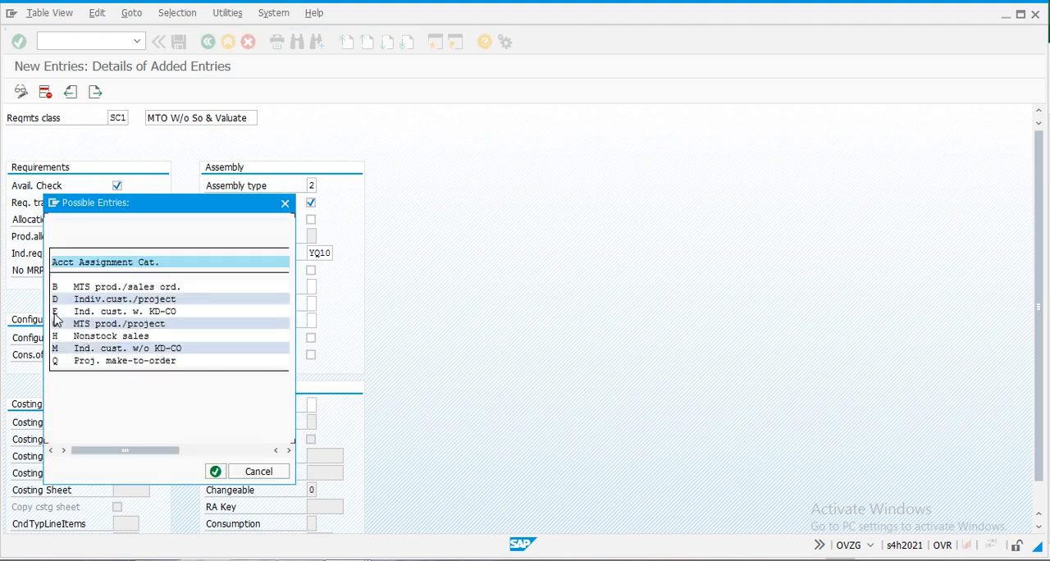
double_click(55, 313)
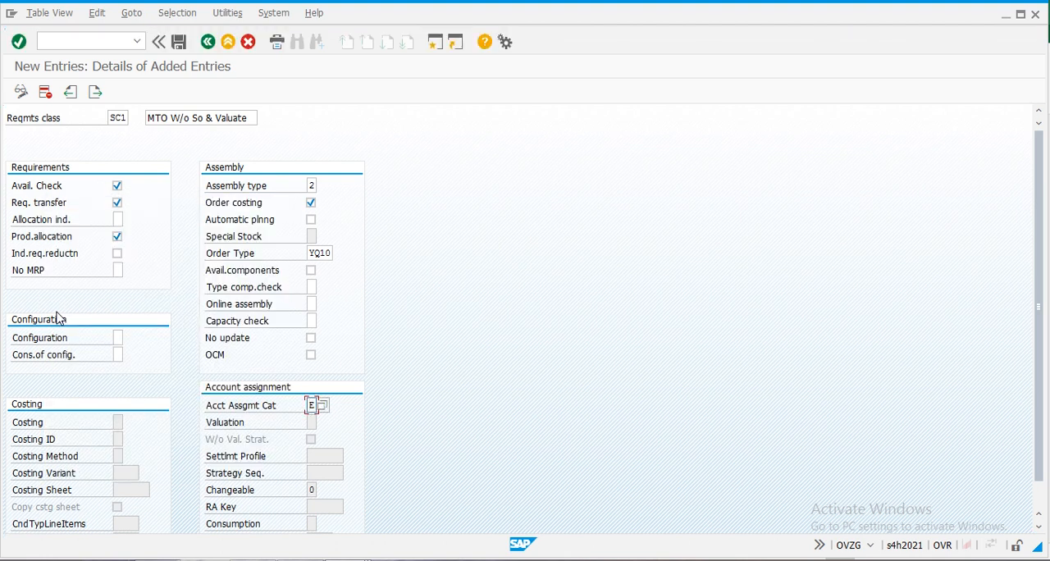
- Save requirements class SC1 under the proposed customizing request and return to the requirements classes overview
left_click(179, 42)
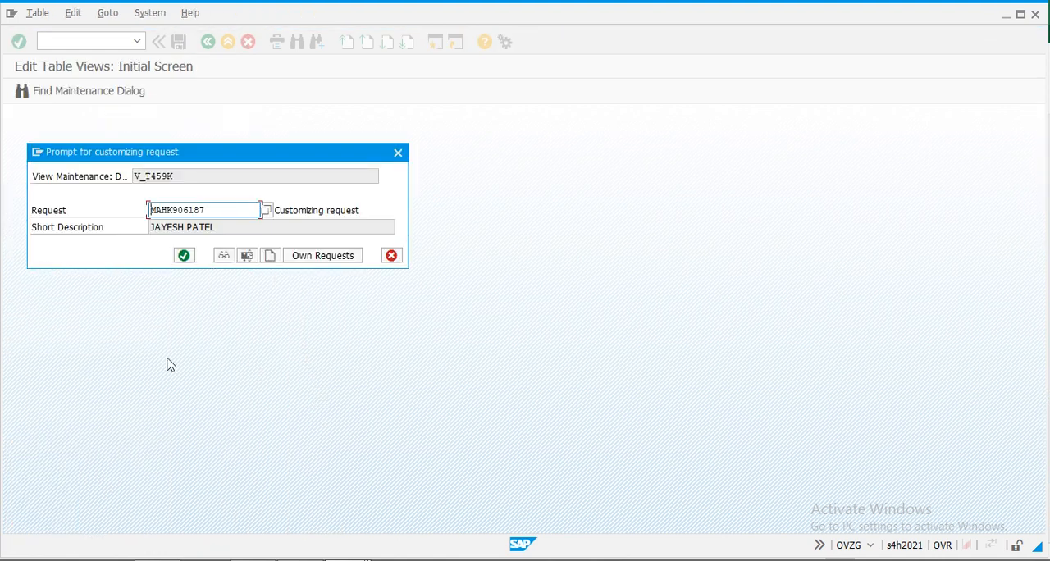
left_click(186, 256)
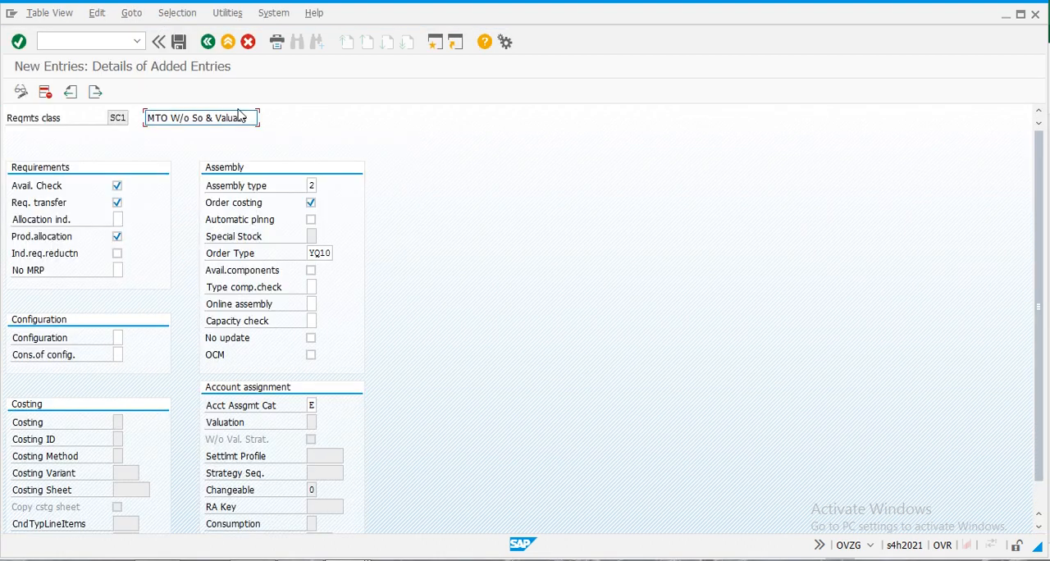
left_click(208, 46)
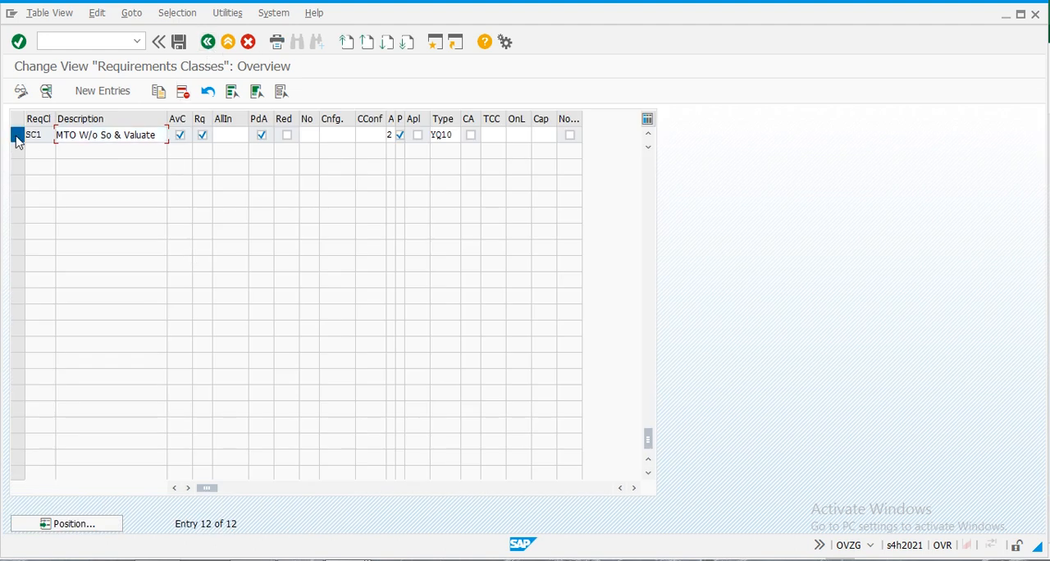
- Copy requirements class SC1 as SC2 with the description "MTO with SO & Valuat" and save it
left_click(17, 137)
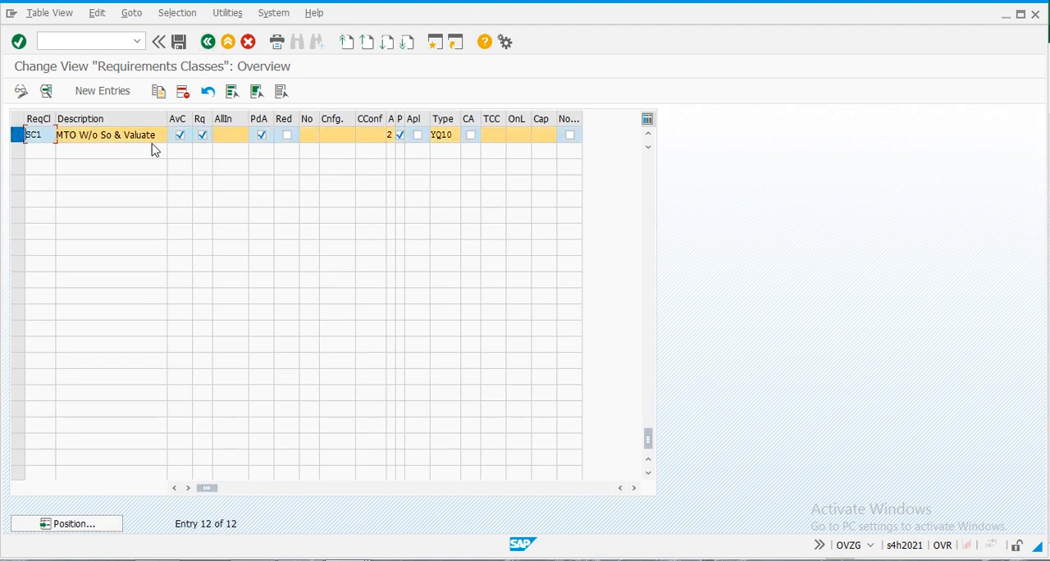
left_click(159, 92)
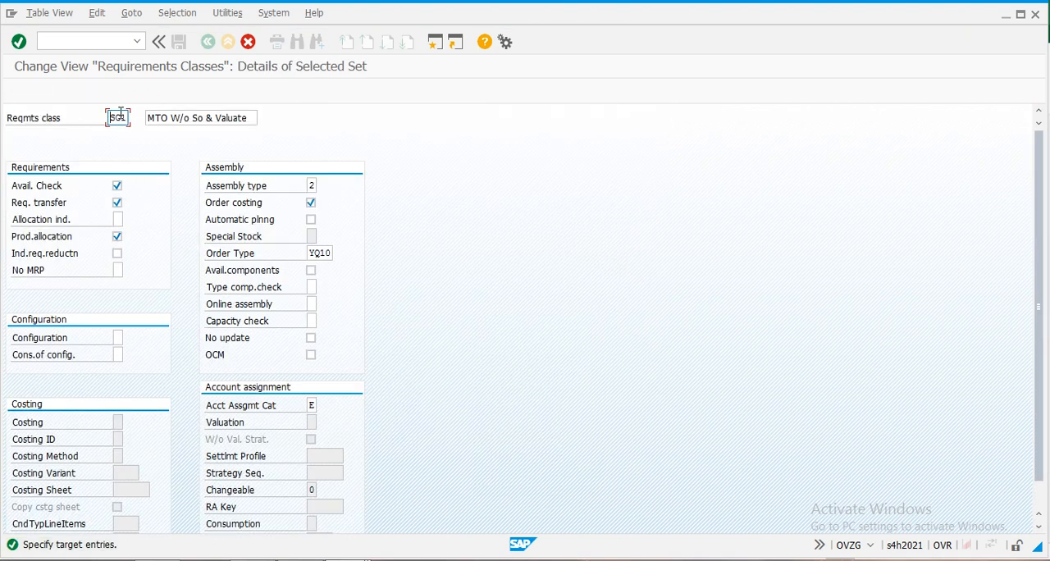
type("SC2")
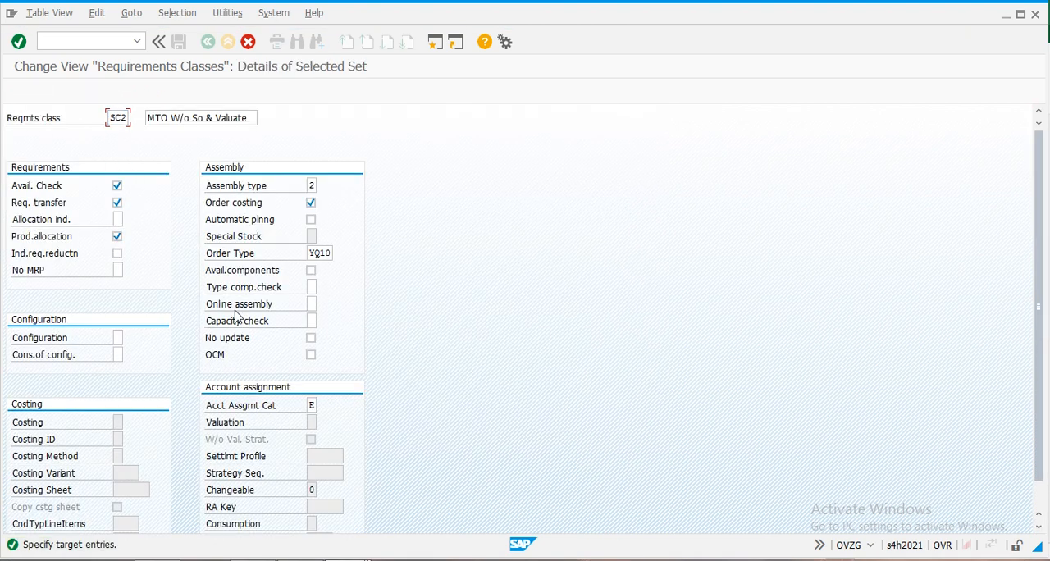
key("Tab")
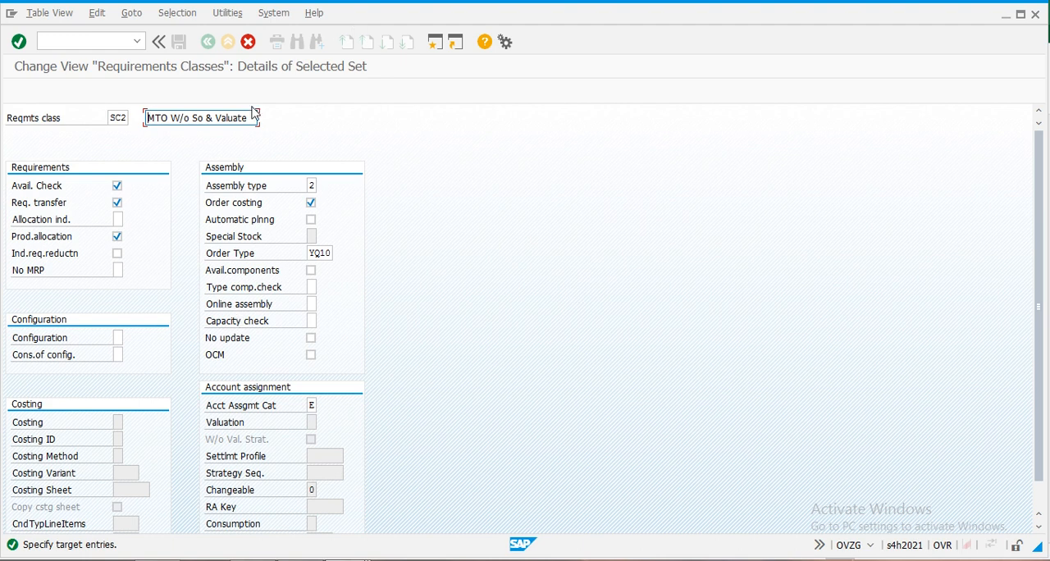
left_click_drag(255, 118, 176, 120)
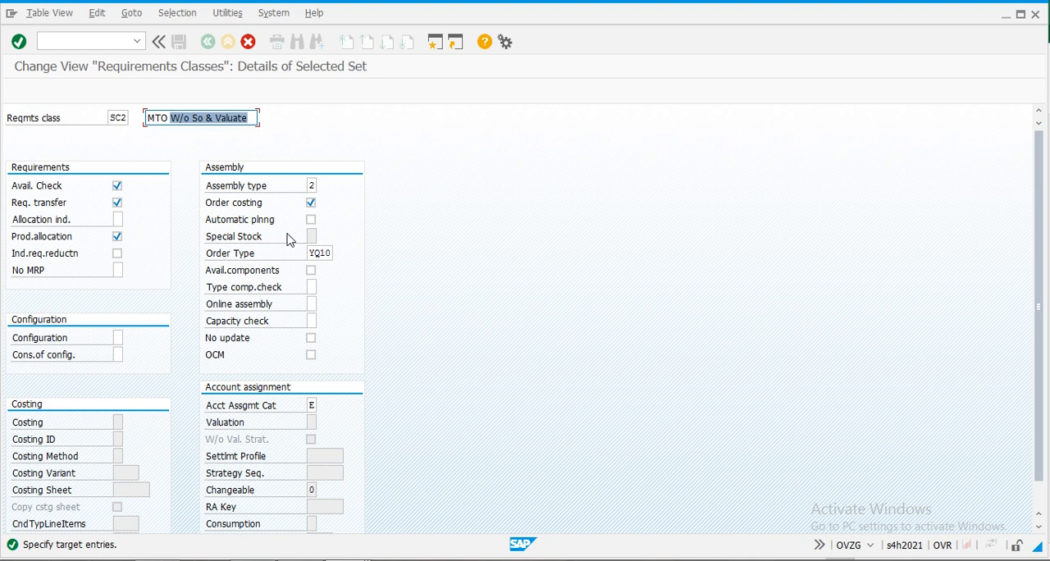
type("W")
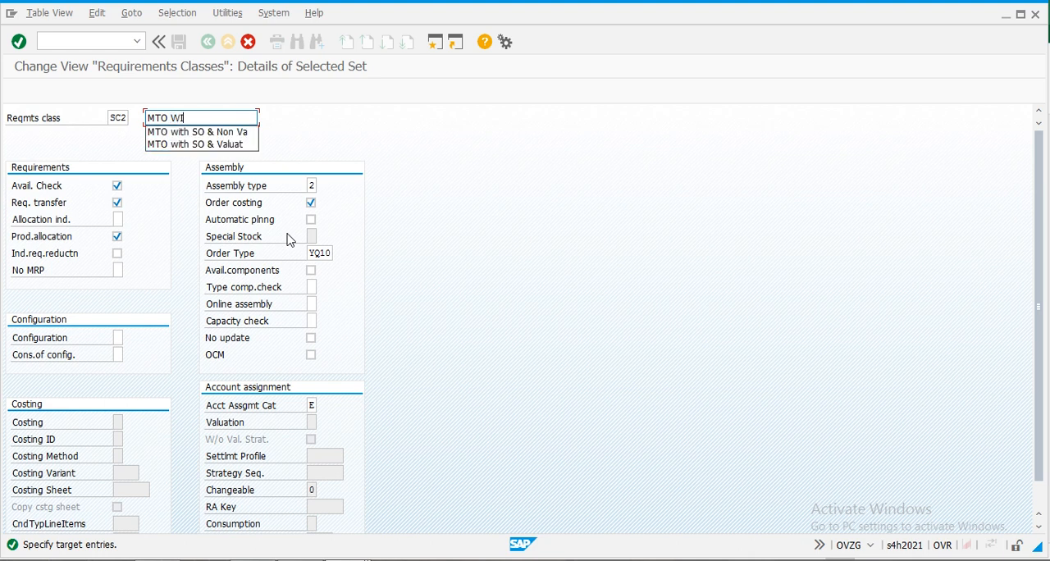
key("Down")
key("Down")
key("Return")
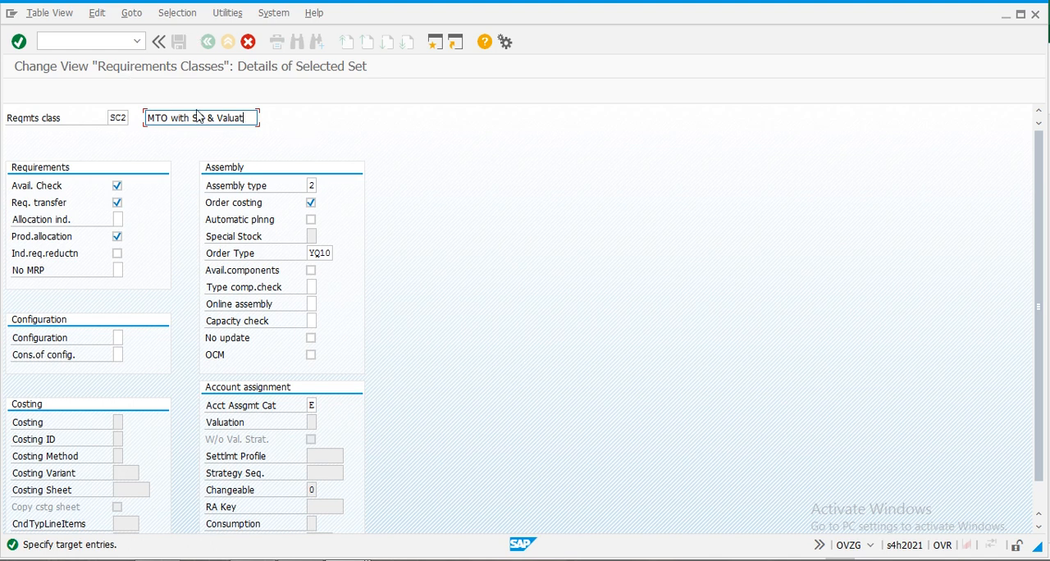
key("Return")
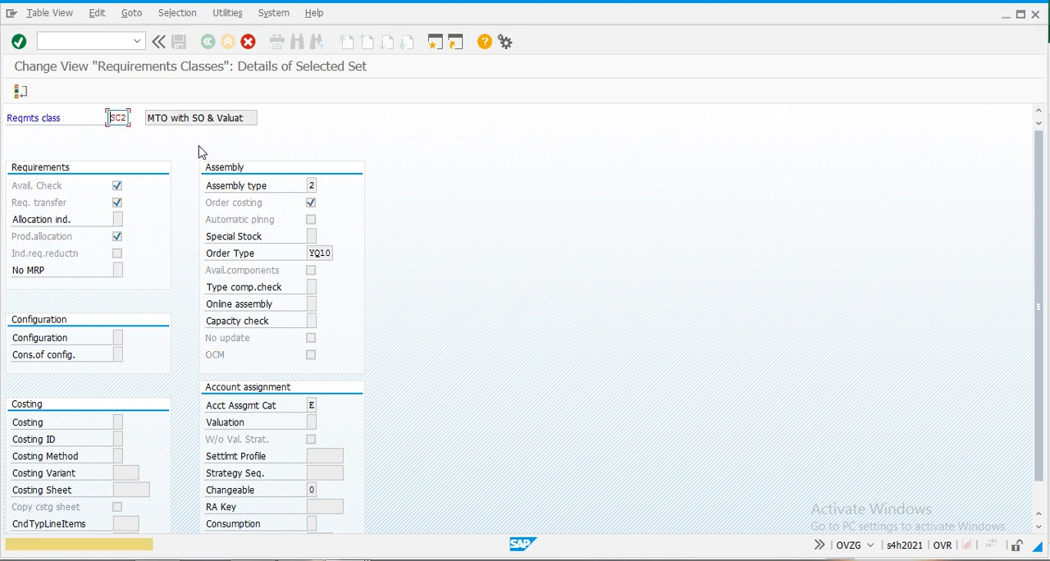
key("Return")
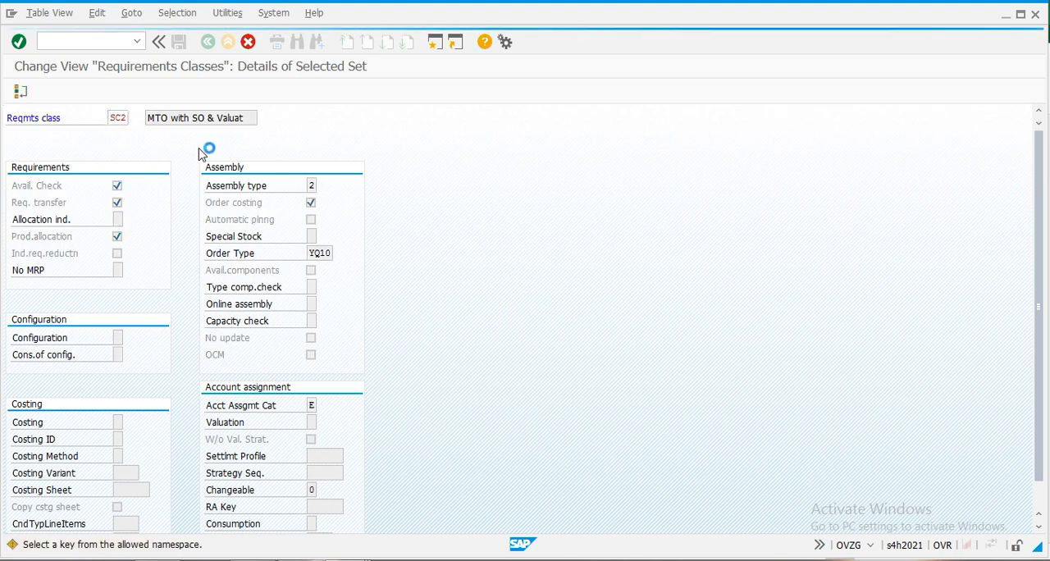
left_click(179, 41)
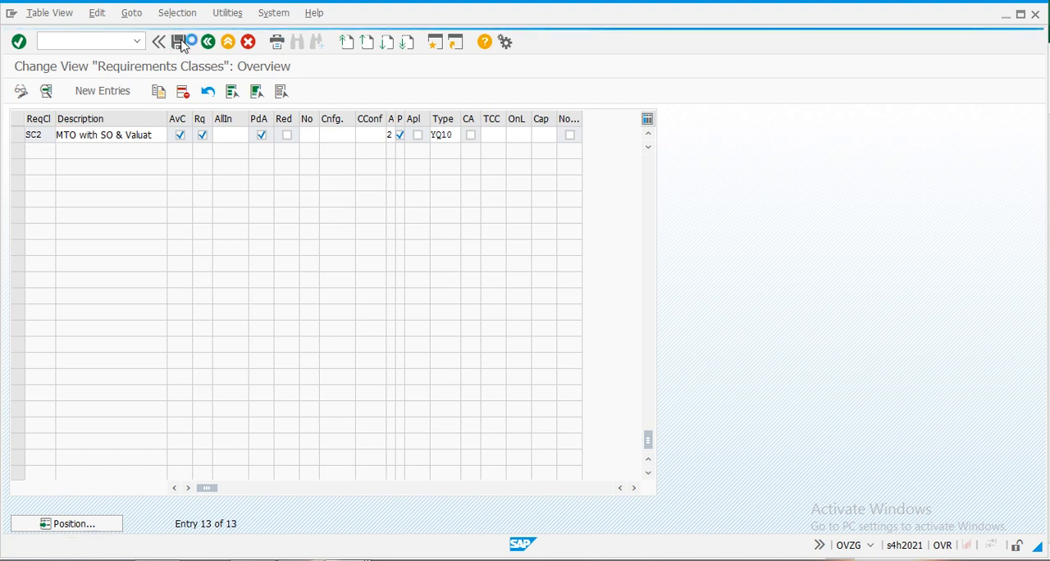
- Copy requirements class SC2 as SC3 with the description "MTO with SO & Non Va", save it and leave the transaction
left_click(18, 136)
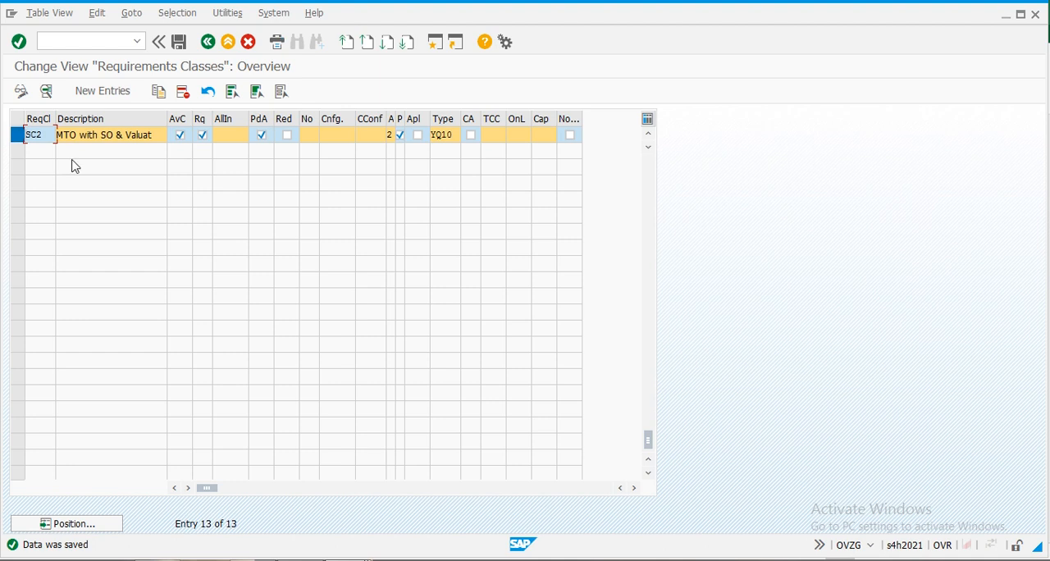
left_click(158, 92)
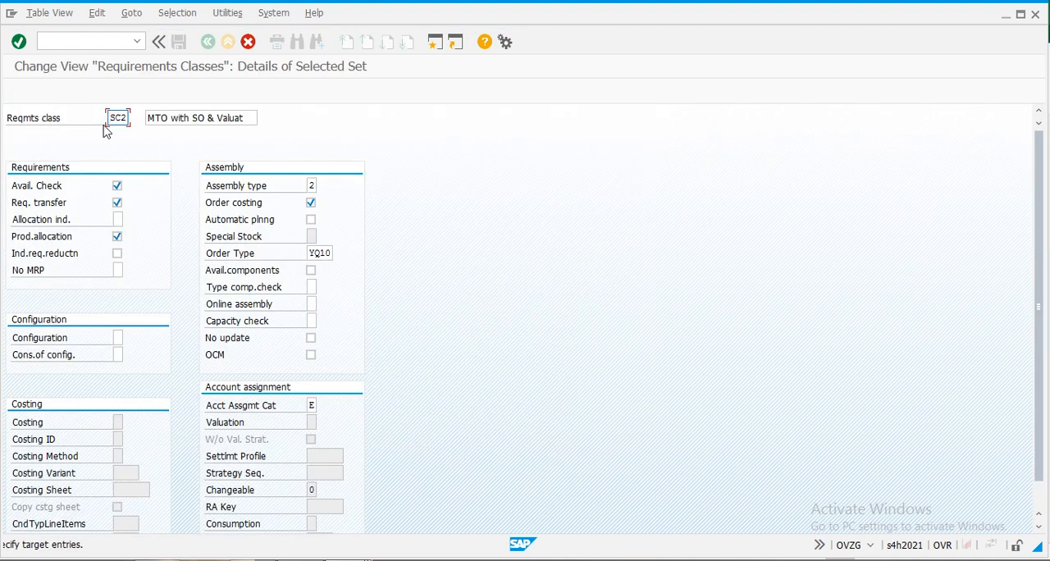
key("BackSpace")
type("3")
key("Tab")
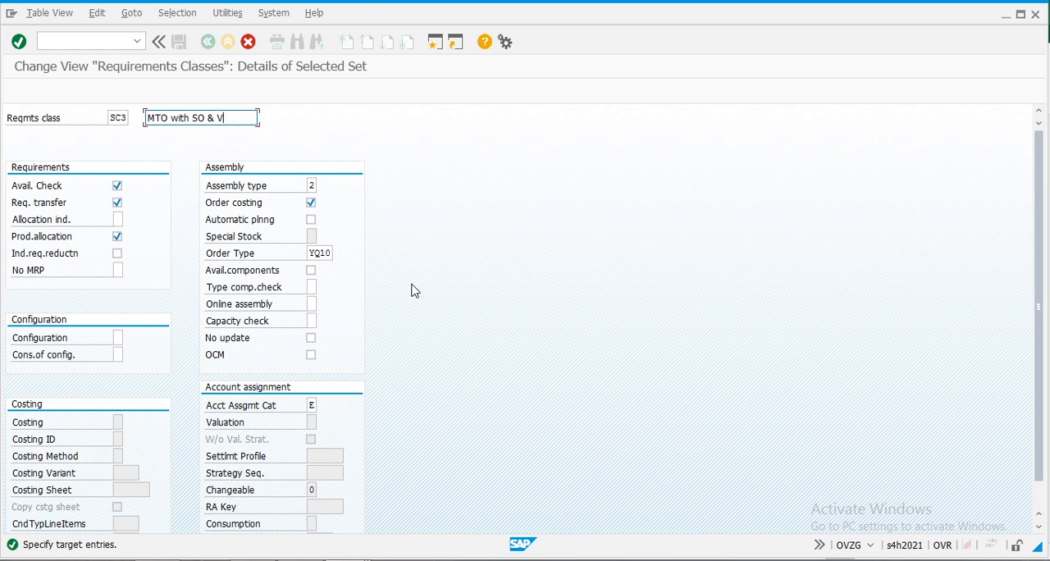
key("BackSpace")
key("Down")
key("Down")
key("Return")
key("Return")
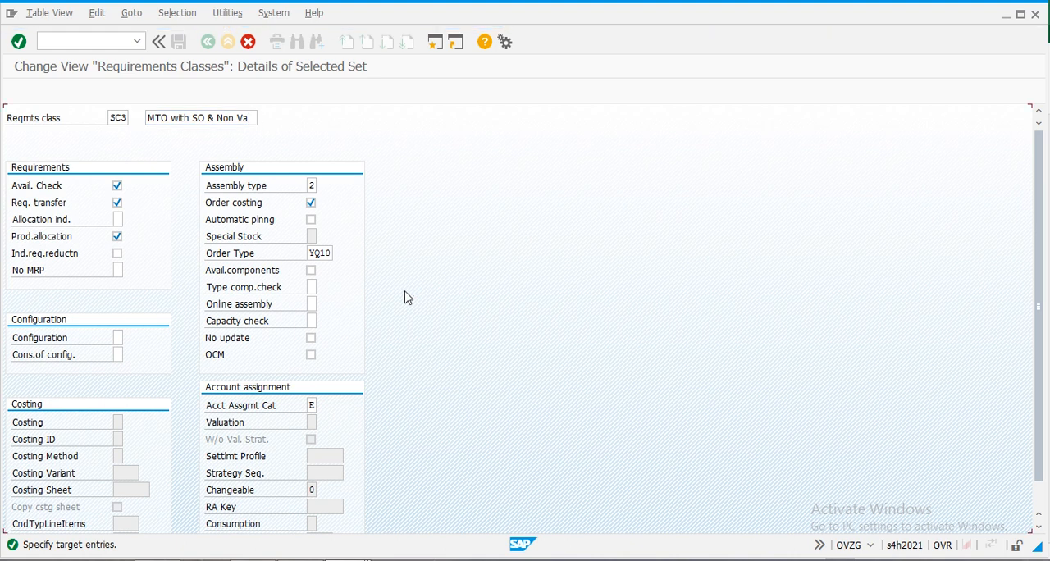
key("Return")
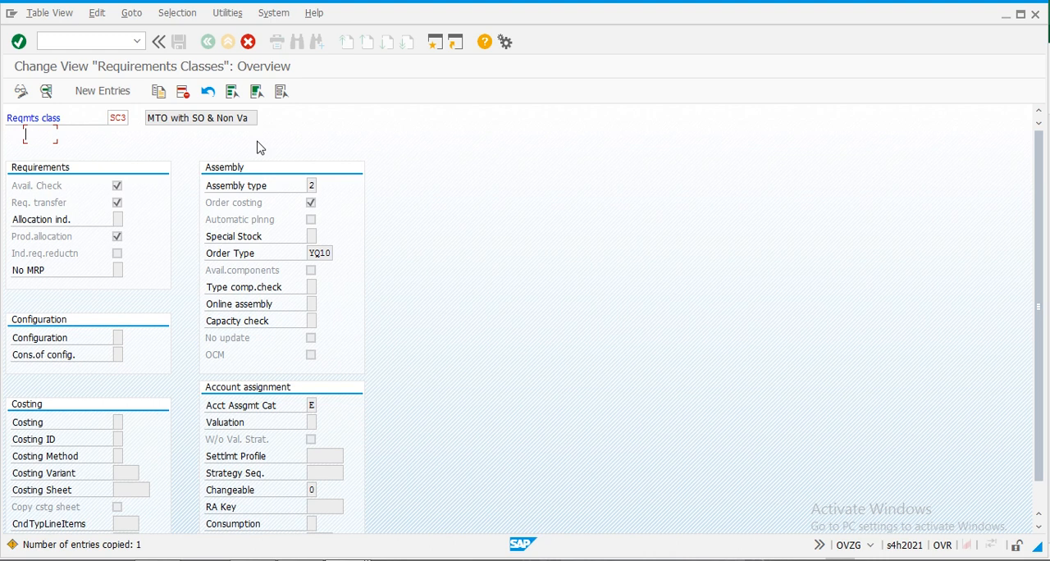
left_click(179, 42)
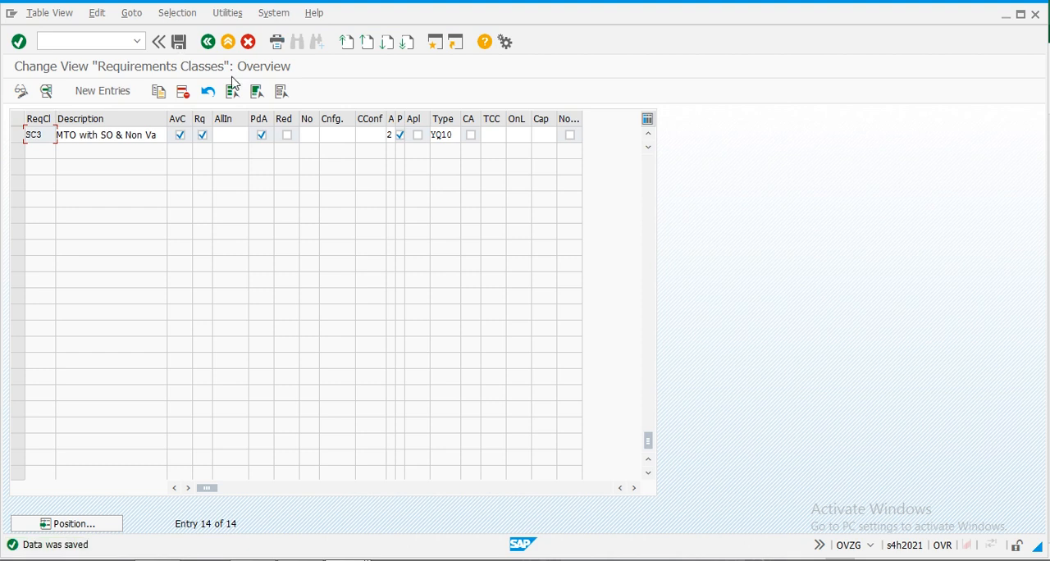
left_click(207, 42)
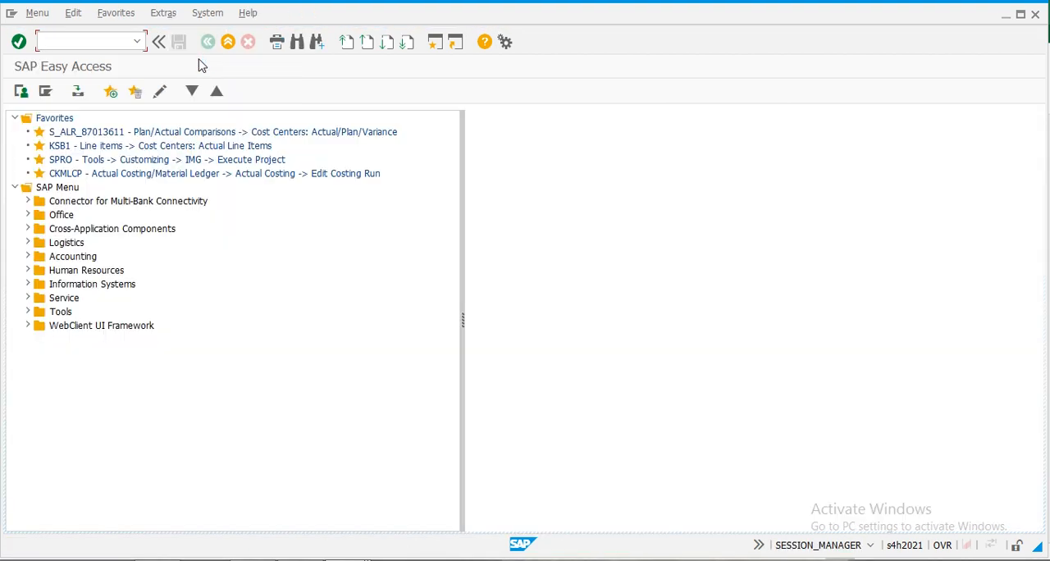
- Copy the OME9 transaction code for account assignment categories from the Excel sheet and run it in SAP
key("alt+Tab")
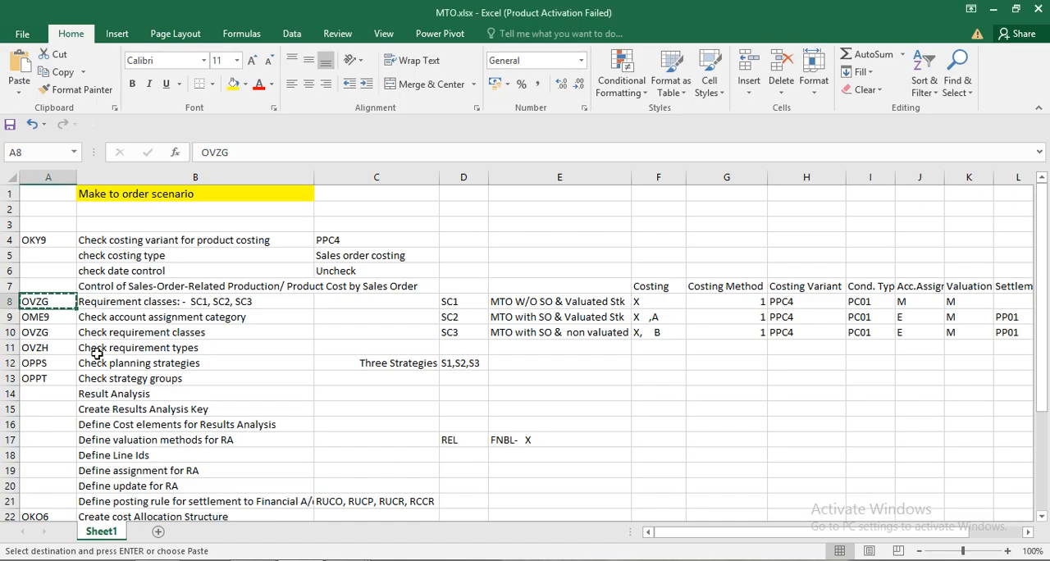
key("Down")
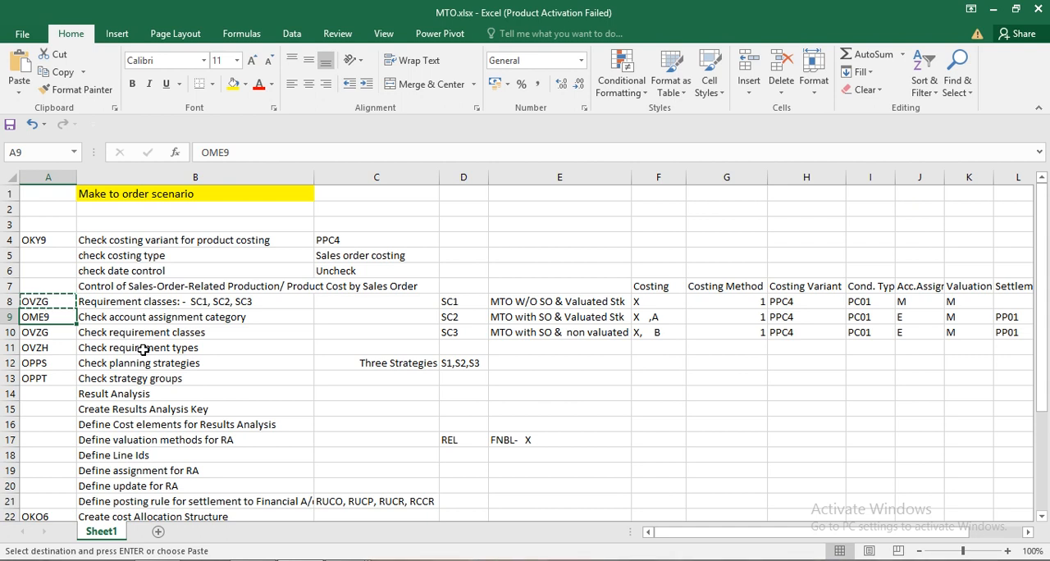
key("Escape")
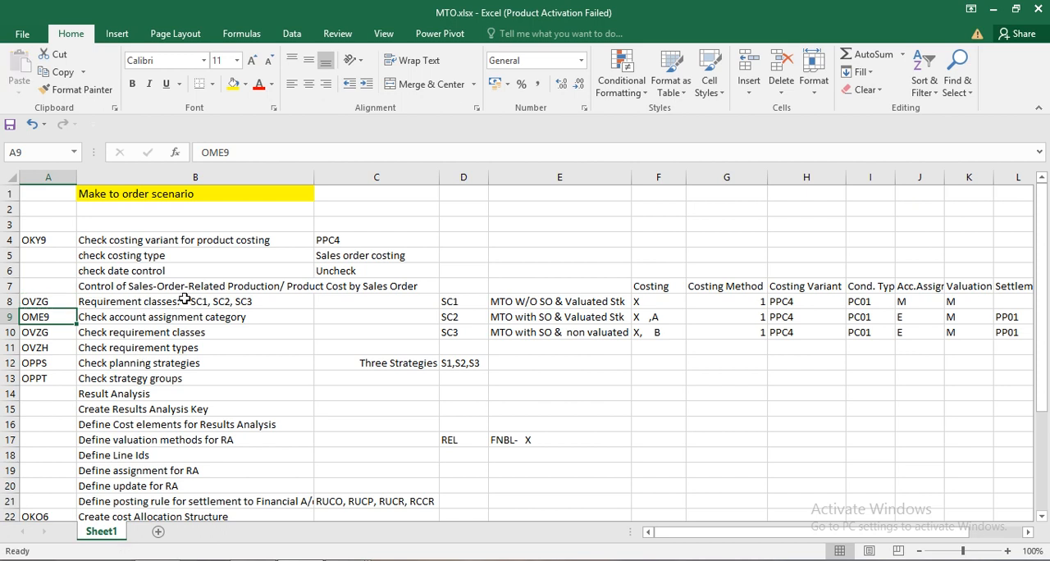
key("ctrl+c")
key("alt+Tab")
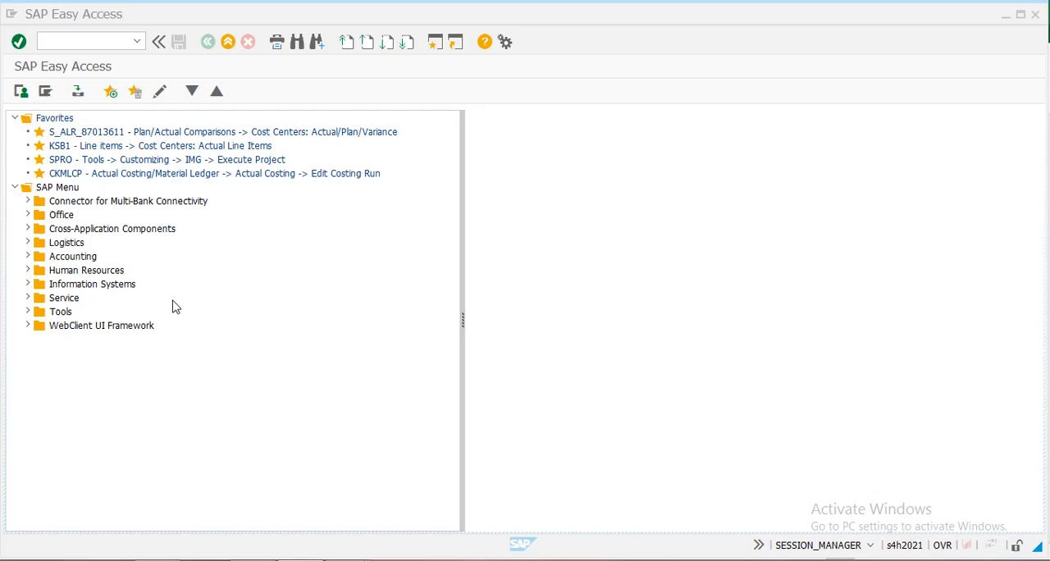
left_click(83, 43)
key("ctrl+v")
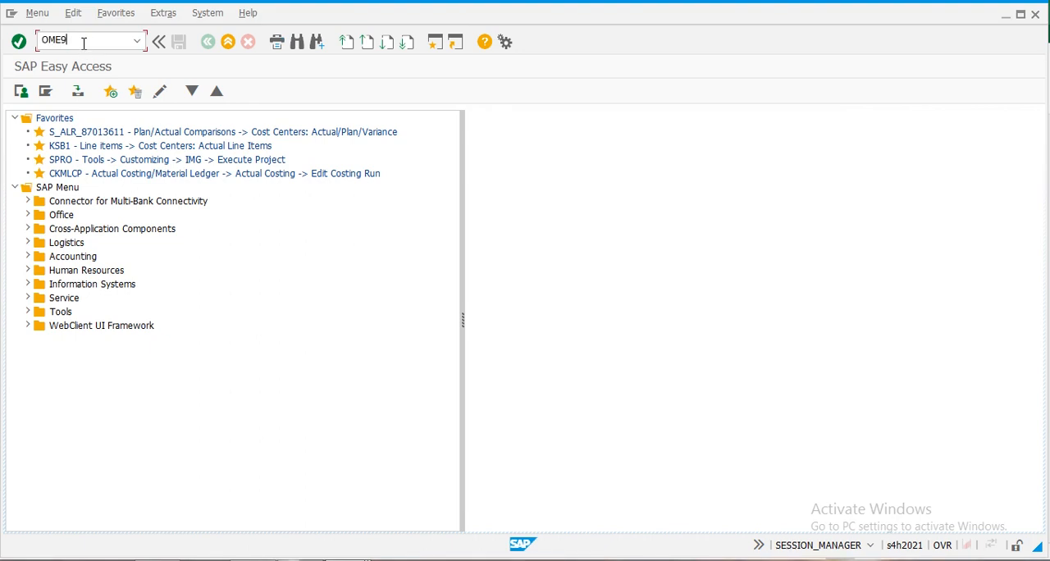
key("Return")
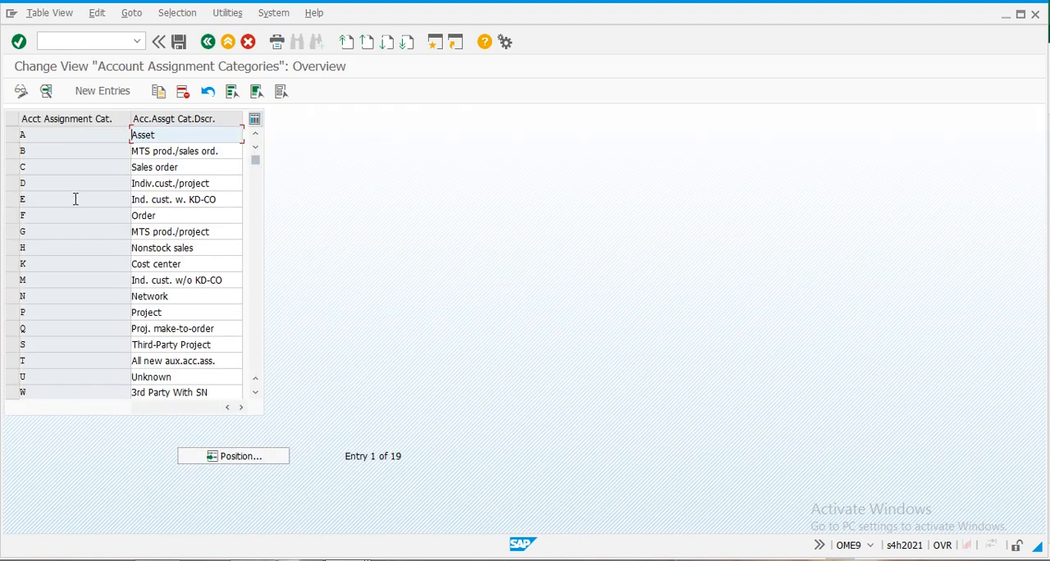
- Review the details of account assignment category M, including the available consumption posting indicators, and return to the overview
double_click(43, 283)
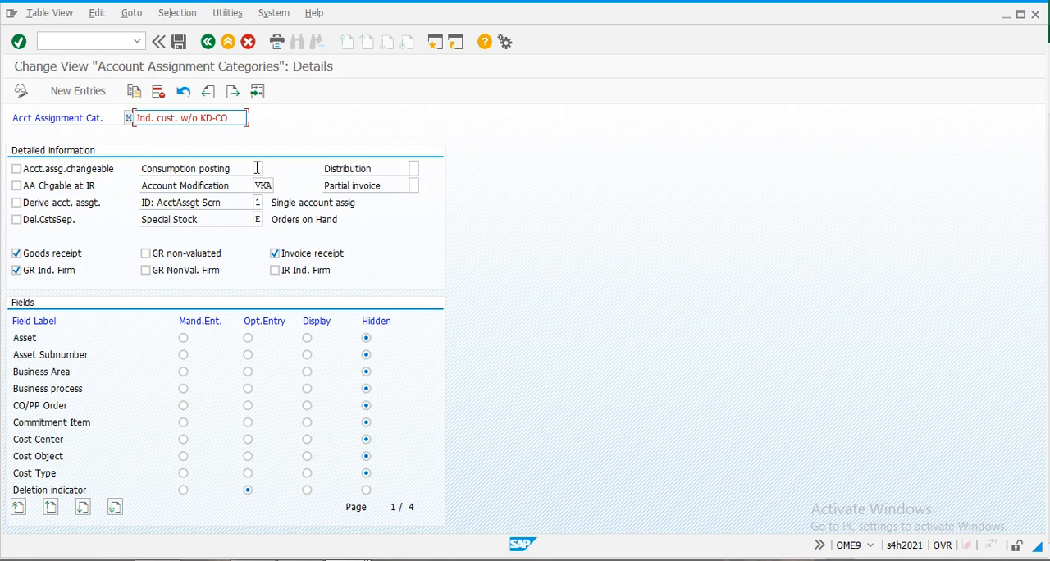
left_click(260, 169)
left_click(270, 169)
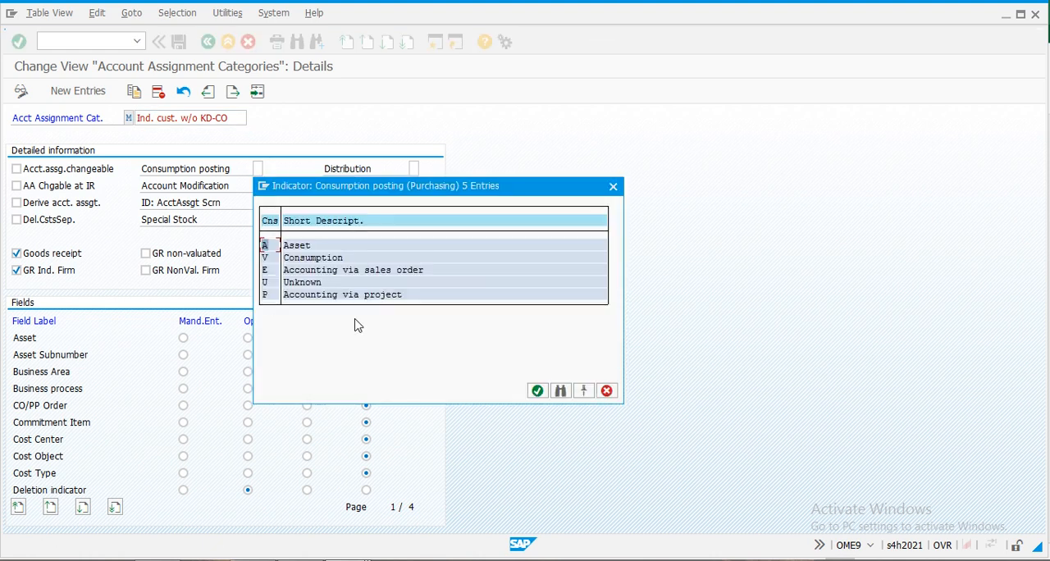
left_click(612, 188)
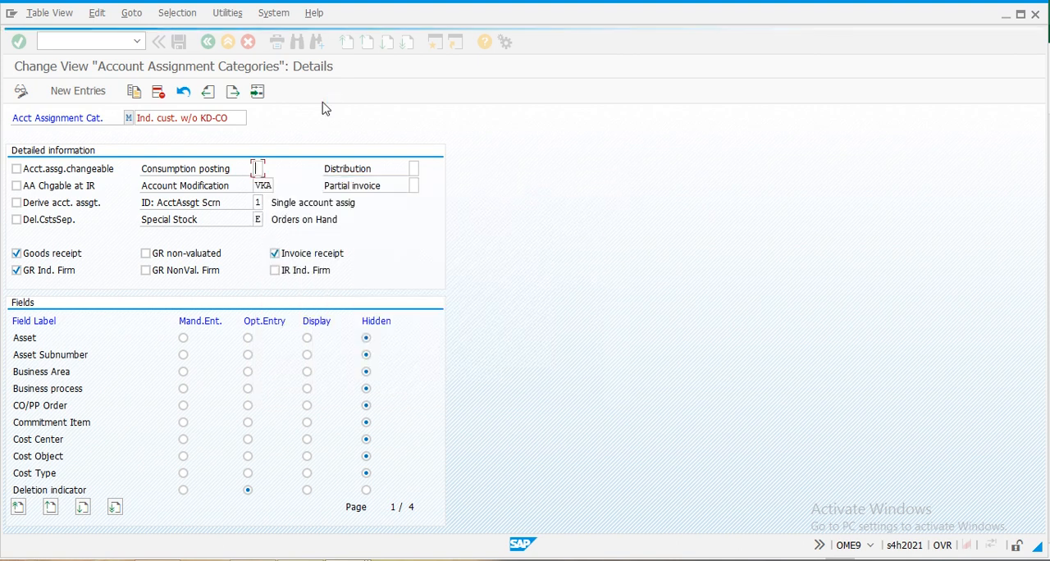
left_click(208, 41)
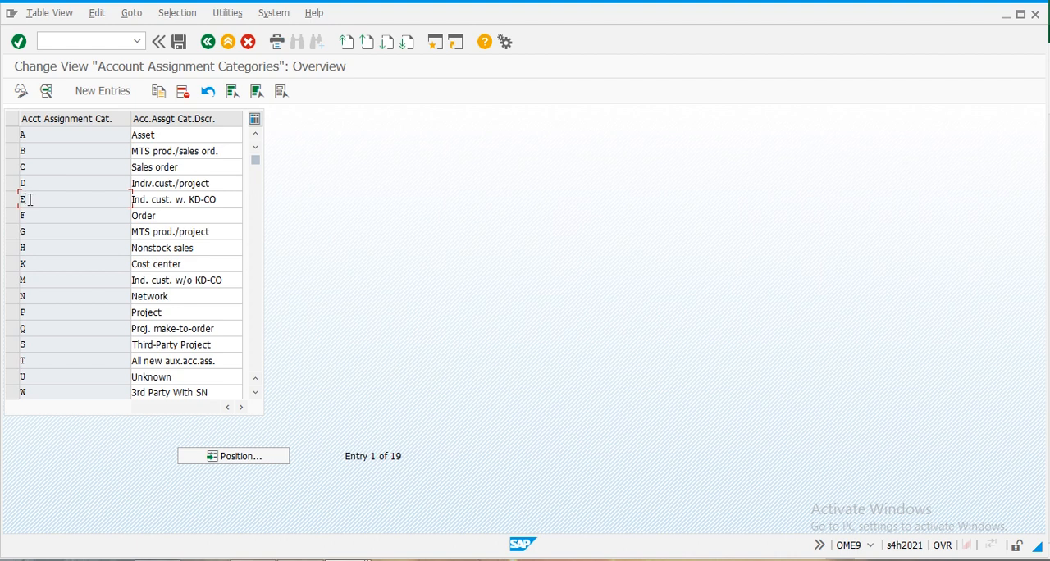
- Check the consumption posting indicator of account assignment category E against the available options and leave the account assignment categories
double_click(25, 201)
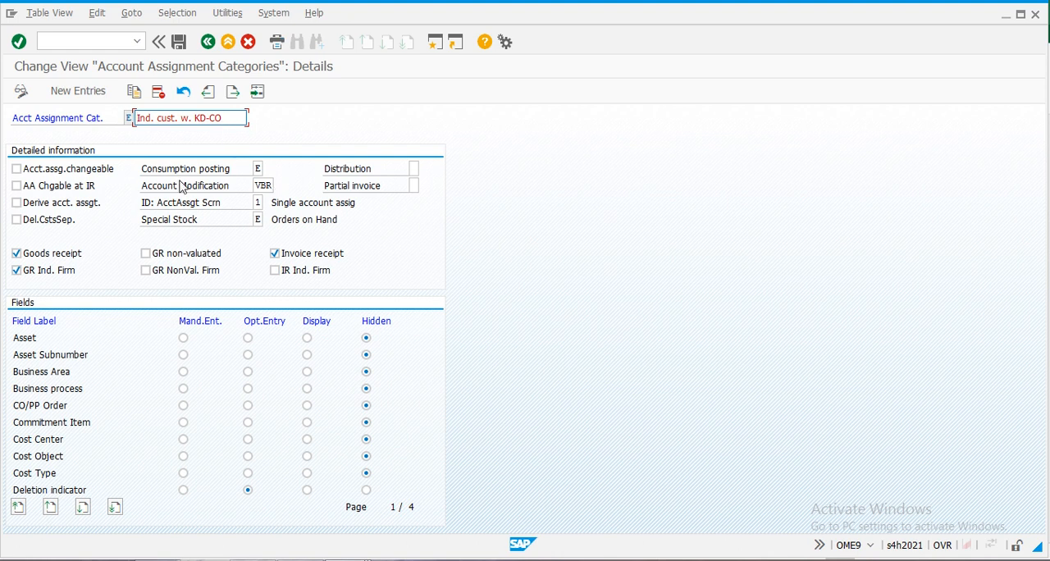
left_click(261, 168)
left_click(268, 169)
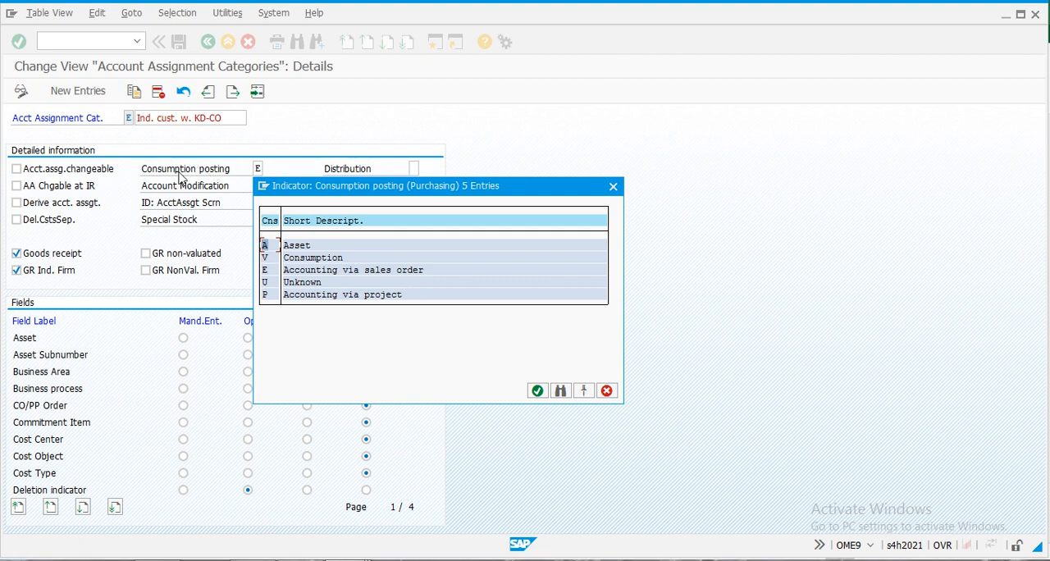
left_click(612, 186)
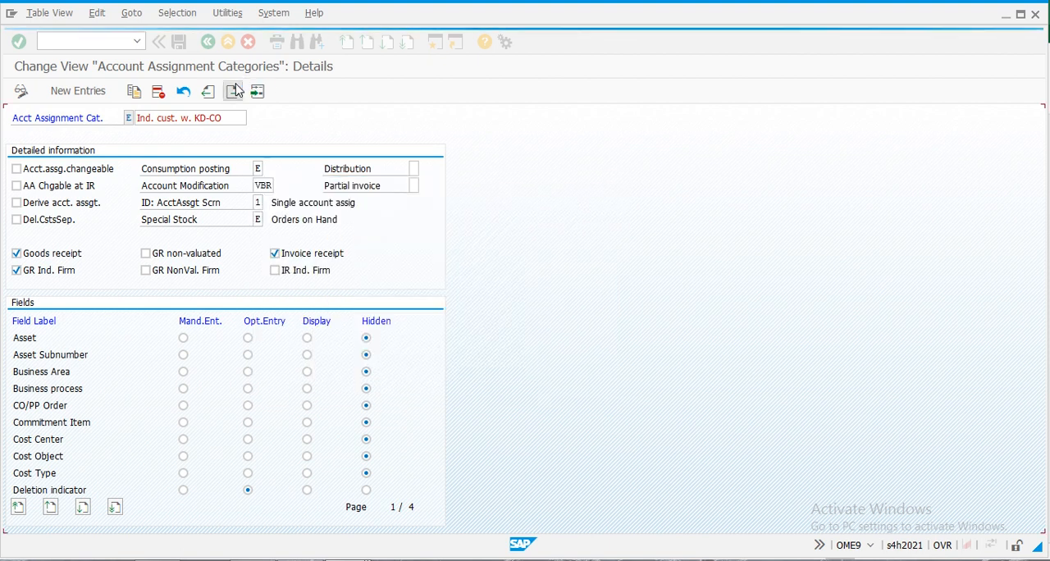
left_click(209, 45)
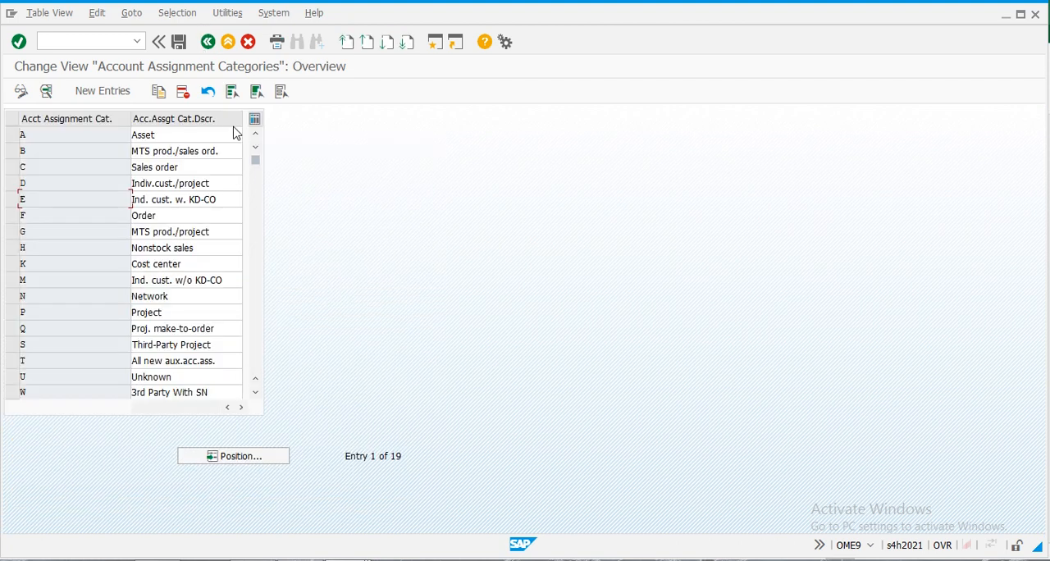
left_click(207, 46)
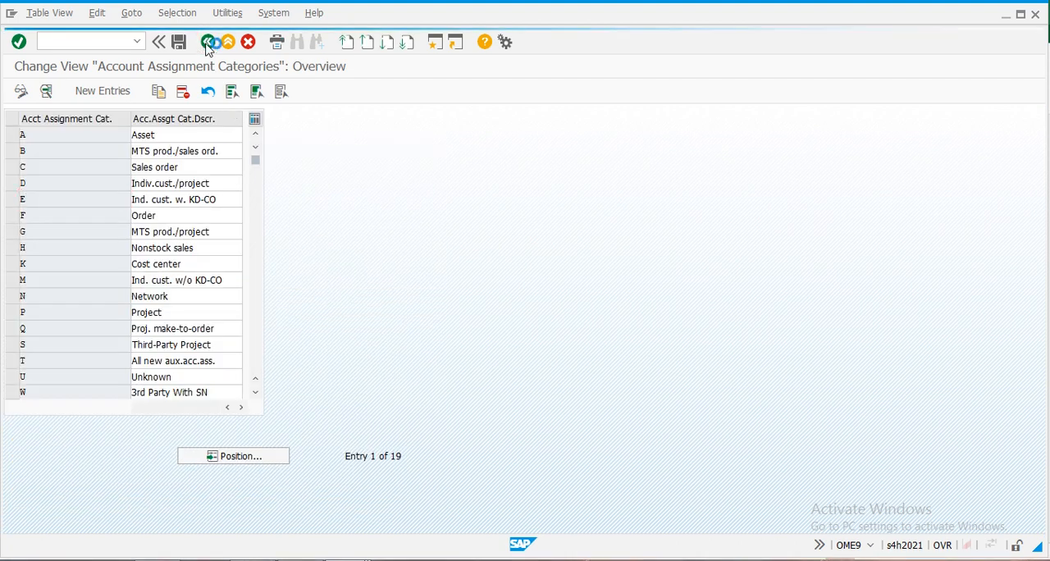
- Check the next checklist item, requirement classes, in the Excel sheet, then switch back to SAP and open the SAP Reference IMG through SPRO
key("alt+Tab")
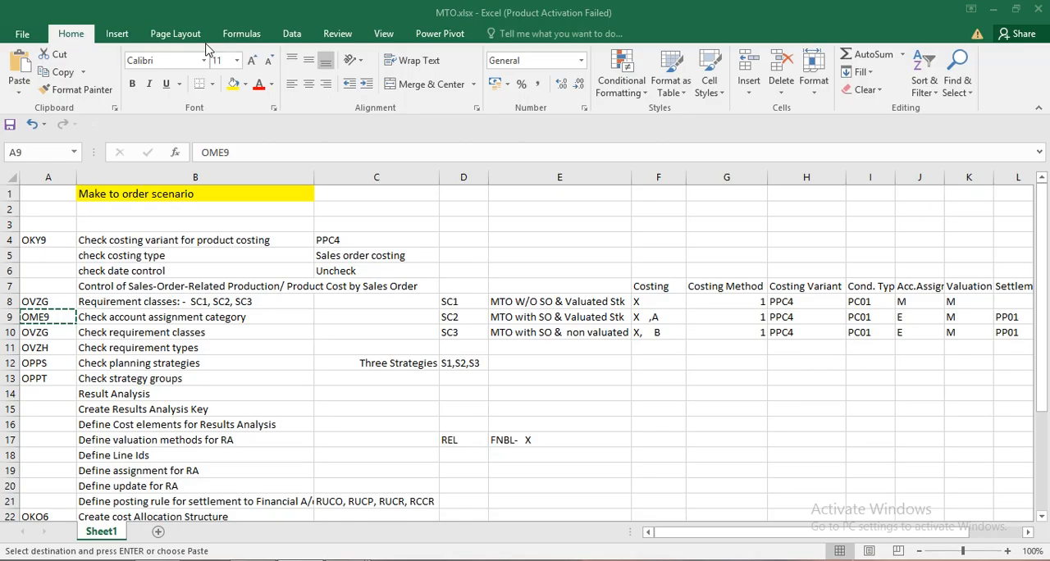
left_click(45, 332)
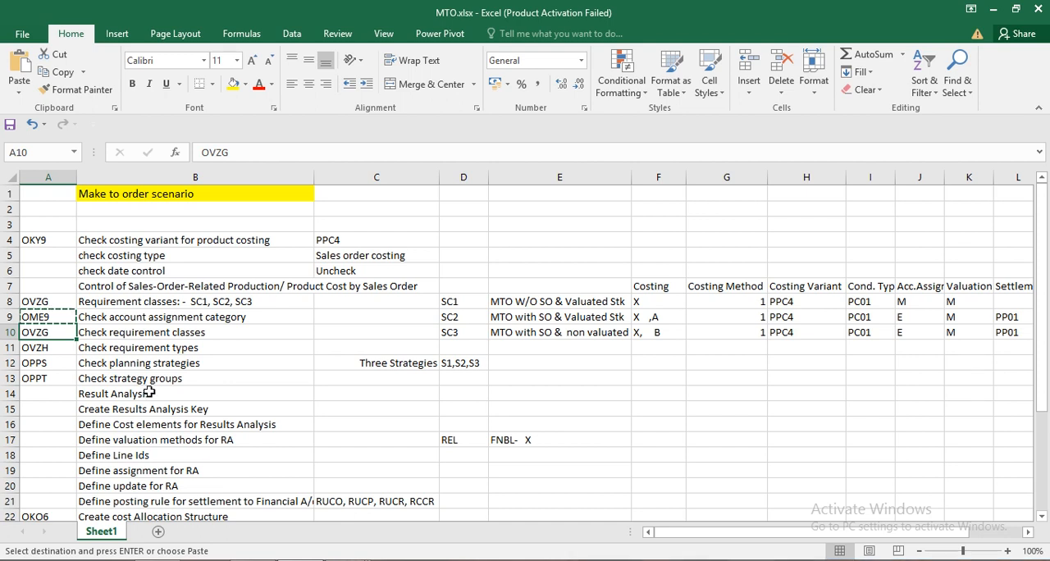
key("alt+Tab")
double_click(96, 160)
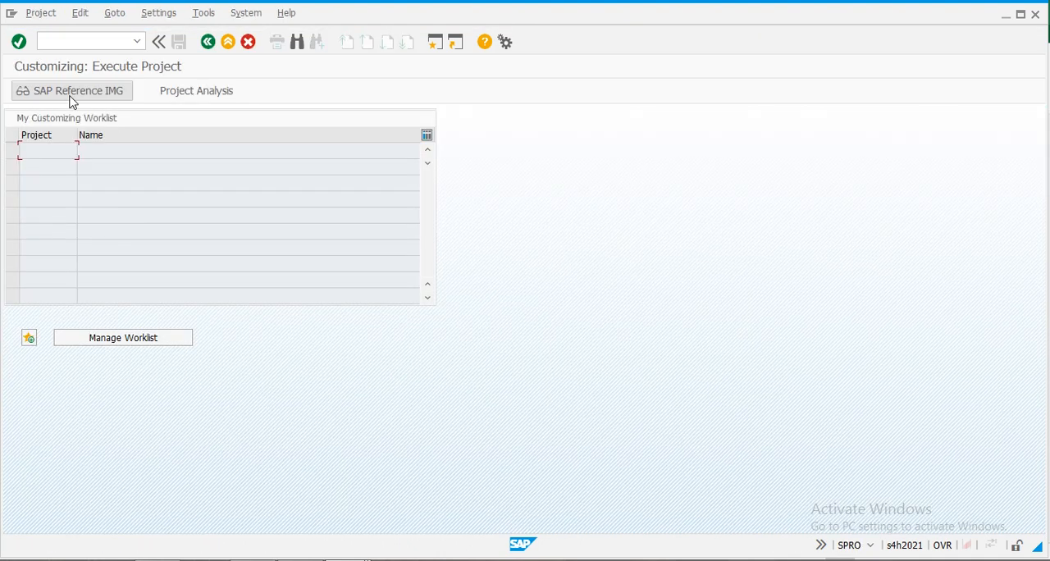
left_click(70, 98)
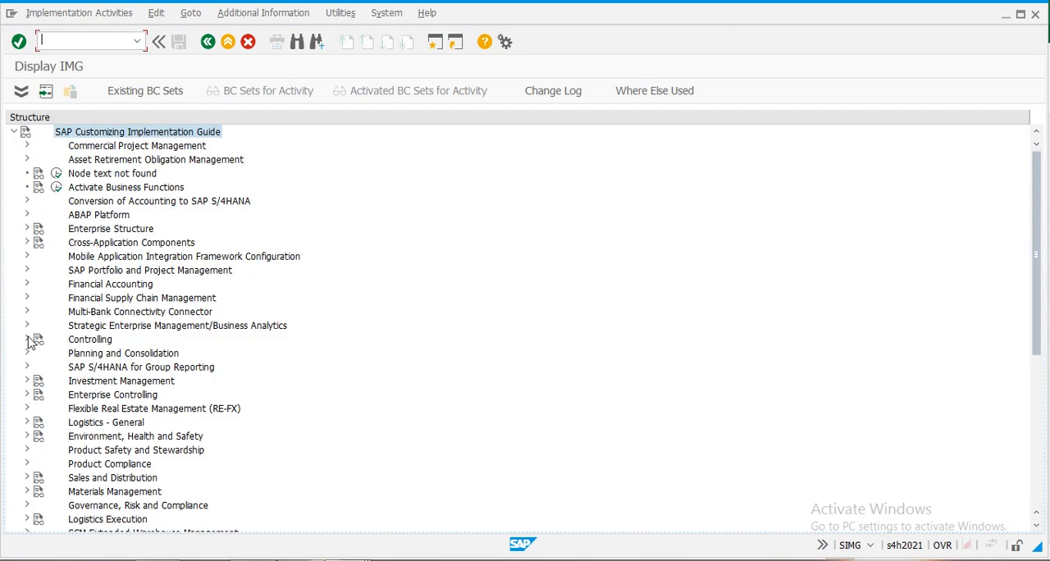
- Open the Check Requirements Classes activity under Controlling, Product Cost Controlling, Cost Object Controlling, Product Cost by Sales Order, Control of Sales-Order-Related Production
left_click(28, 340)
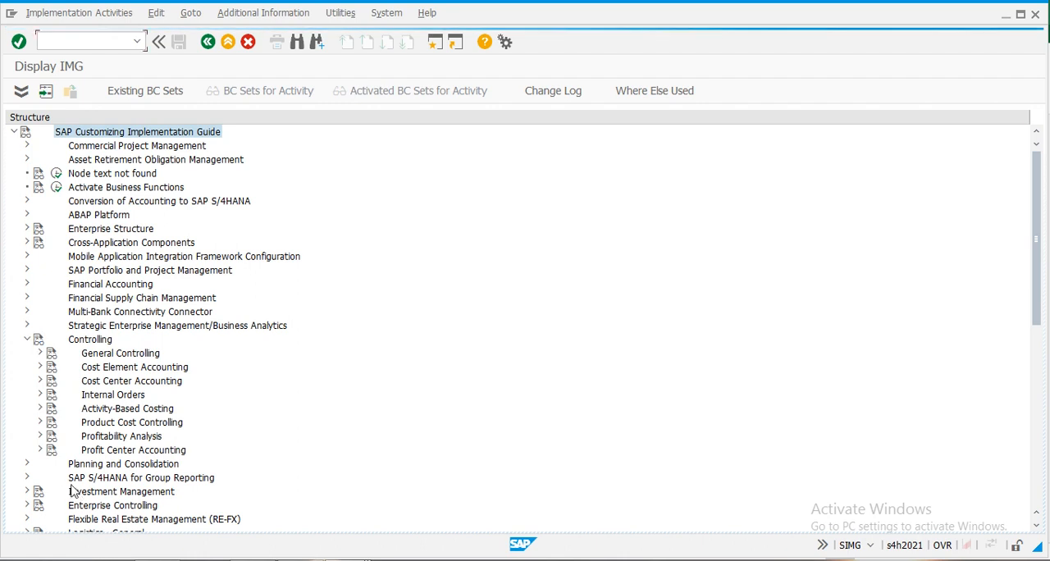
left_click(39, 423)
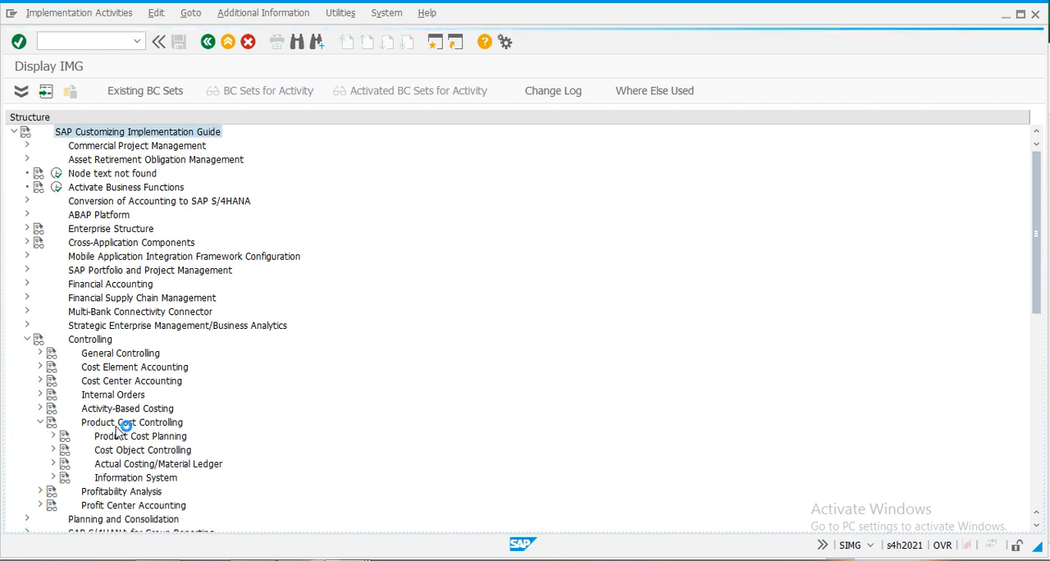
left_click(53, 450)
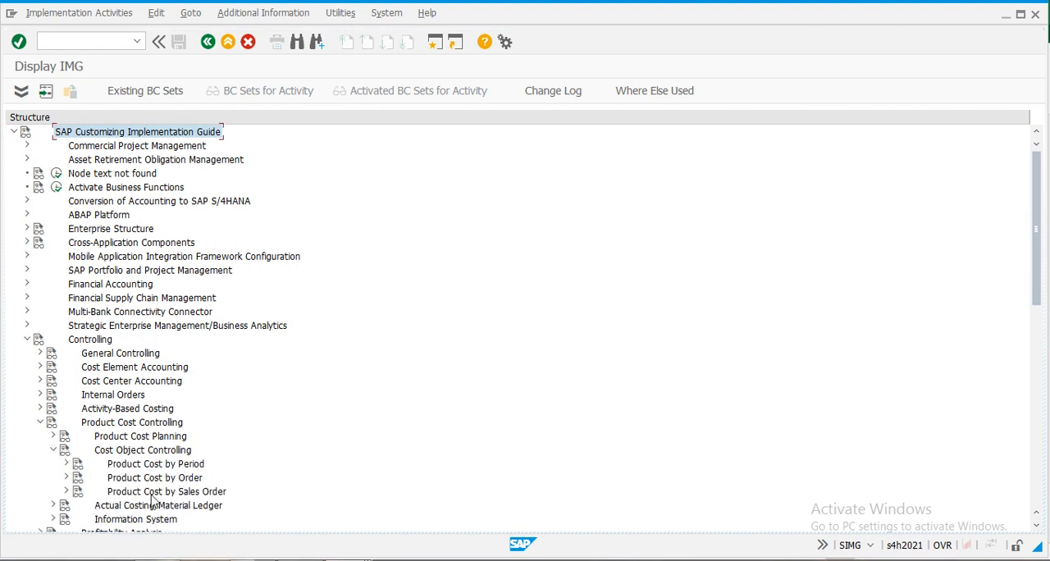
left_click(68, 491)
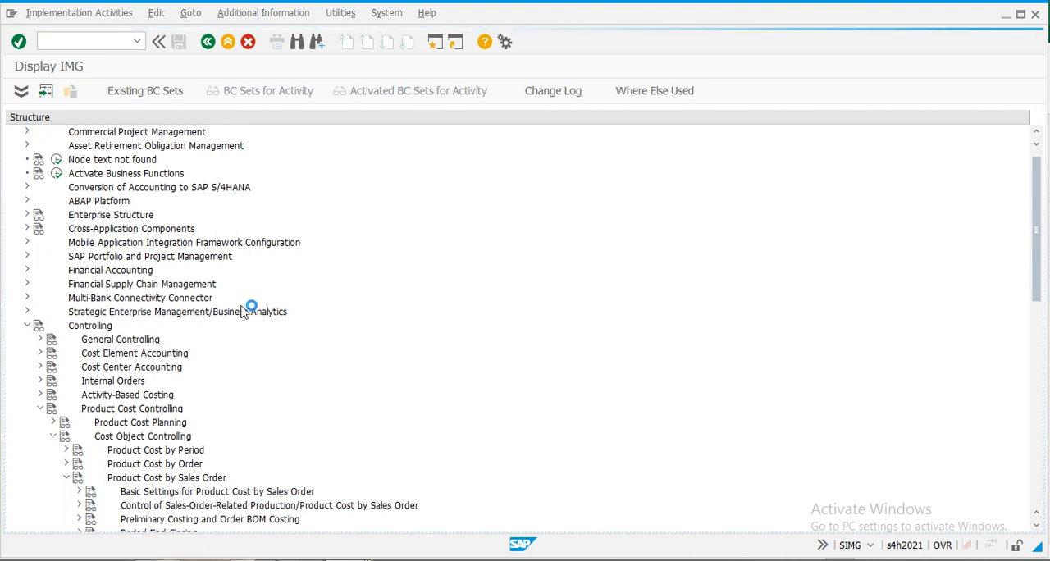
scroll(241, 310, "down", 2)
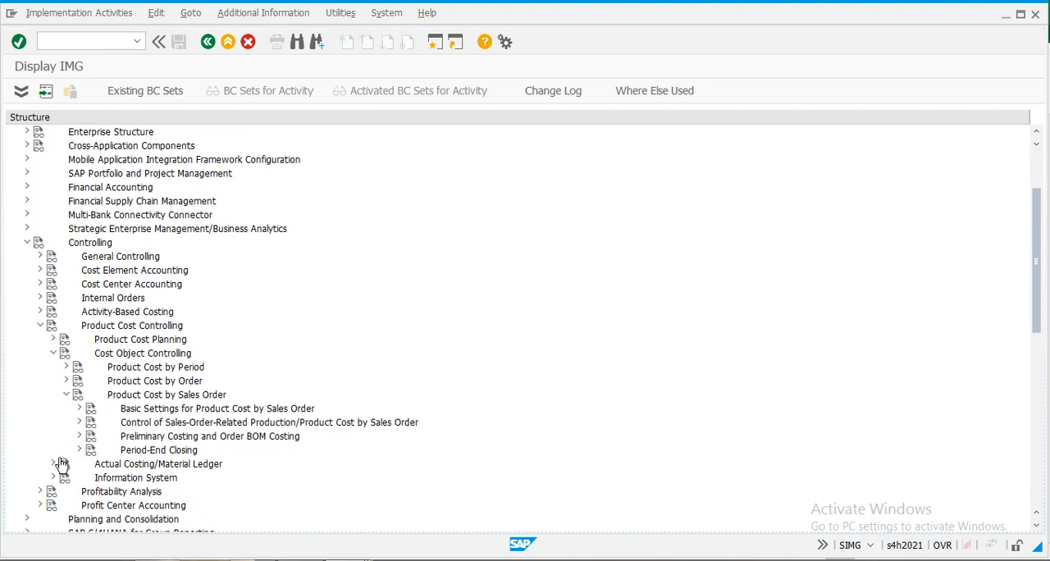
left_click(79, 422)
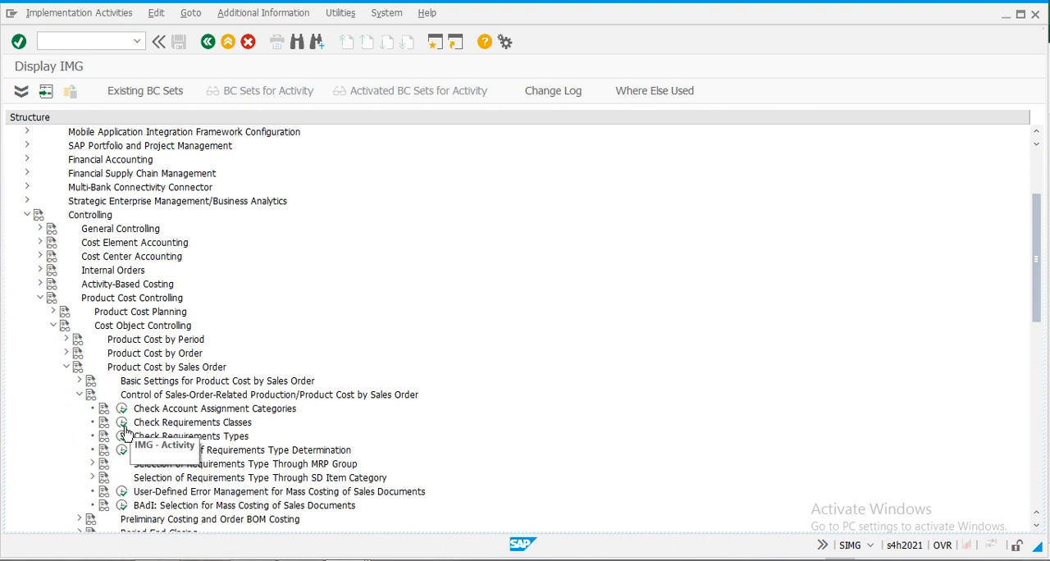
left_click(122, 424)
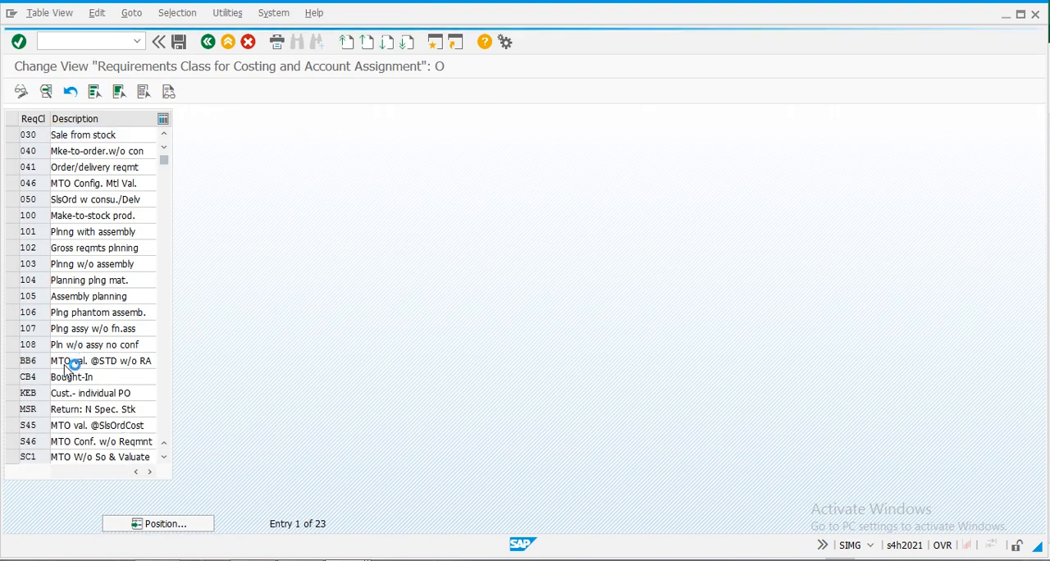
- Open the details of requirements class SC1 and set Costing to X, Costing required
scroll(69, 376, "down", 1)
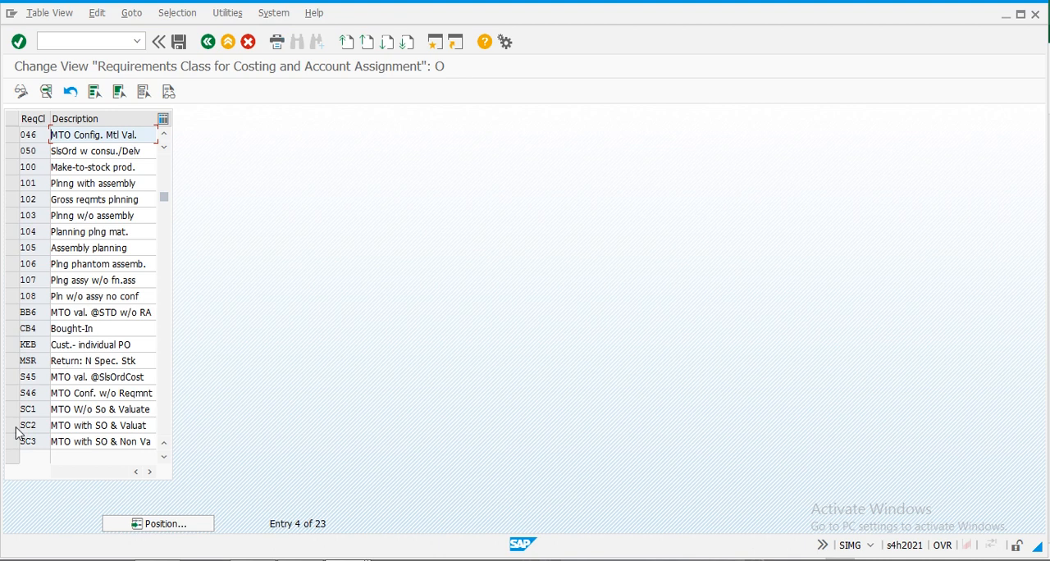
double_click(33, 409)
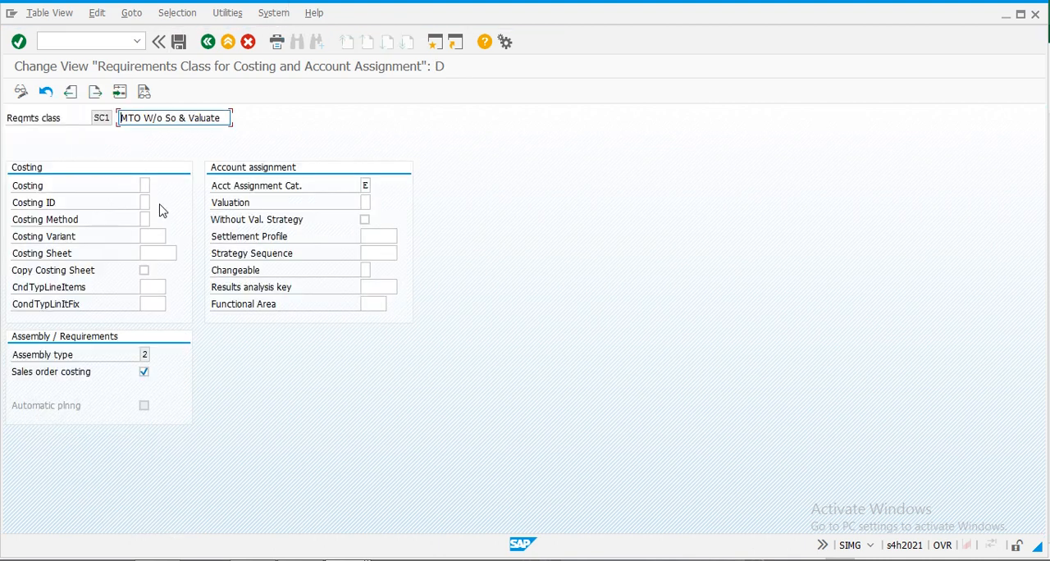
left_click(144, 185)
left_click(156, 187)
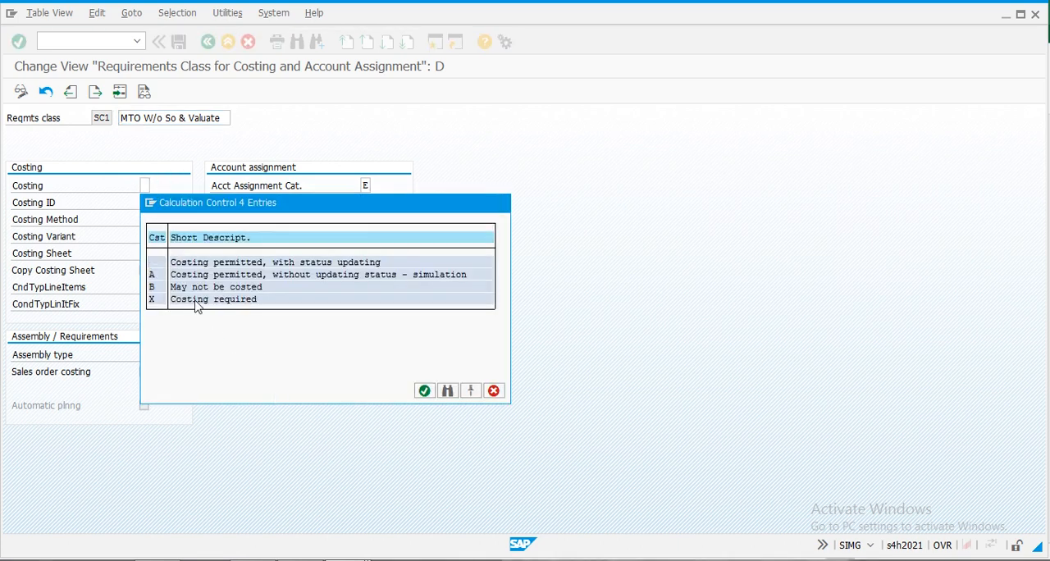
double_click(197, 299)
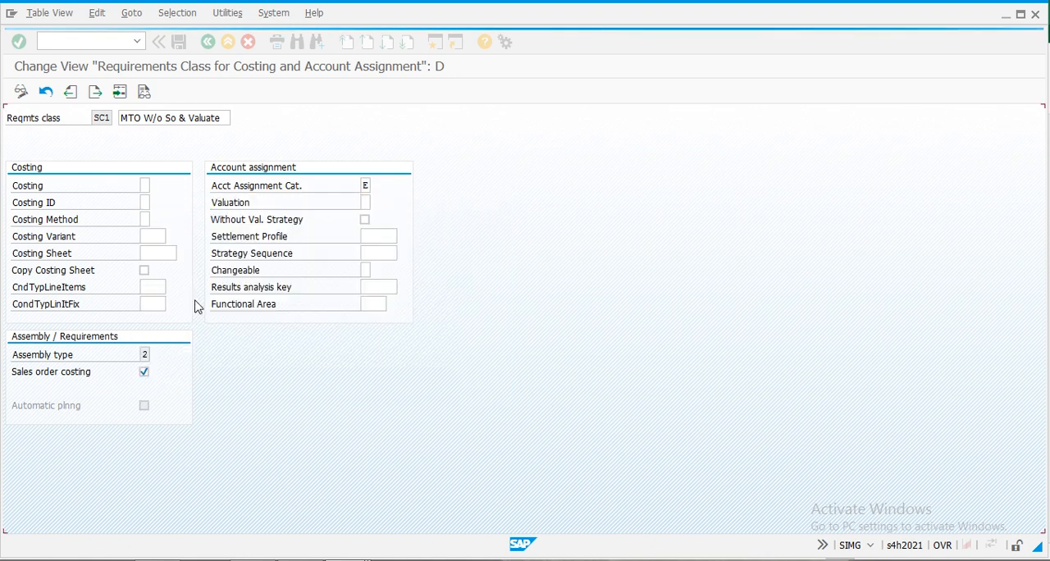
- Review the available Costing ID options for requirements class SC1 and close the list without choosing one
left_click(148, 204)
left_click(159, 207)
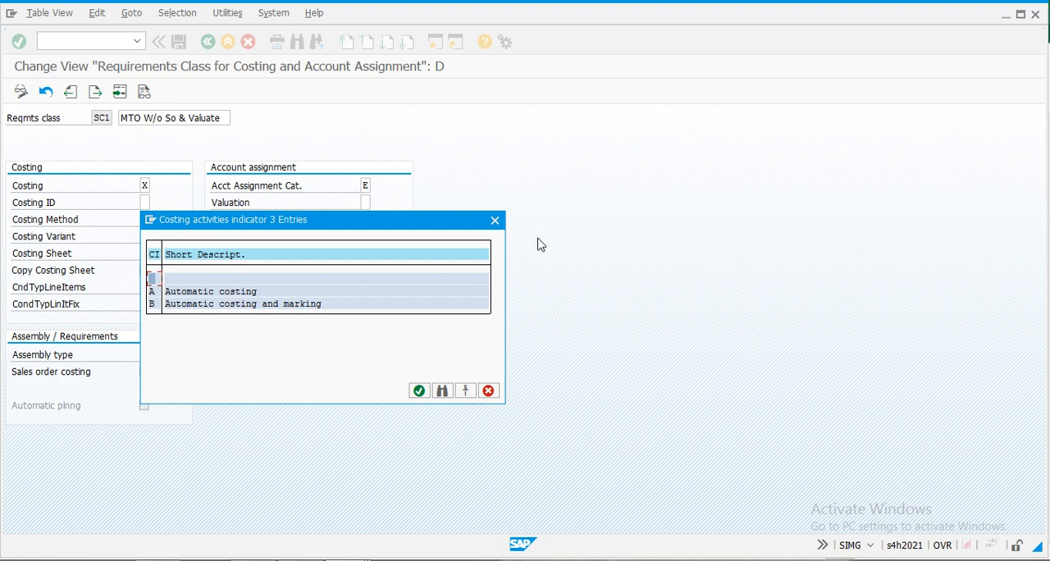
left_click(495, 220)
left_click(147, 205)
- Set the costing method to 1, Product Costing, and the costing variant to PPC4, Sales Order Costing, for requirements class SC1
left_click(146, 218)
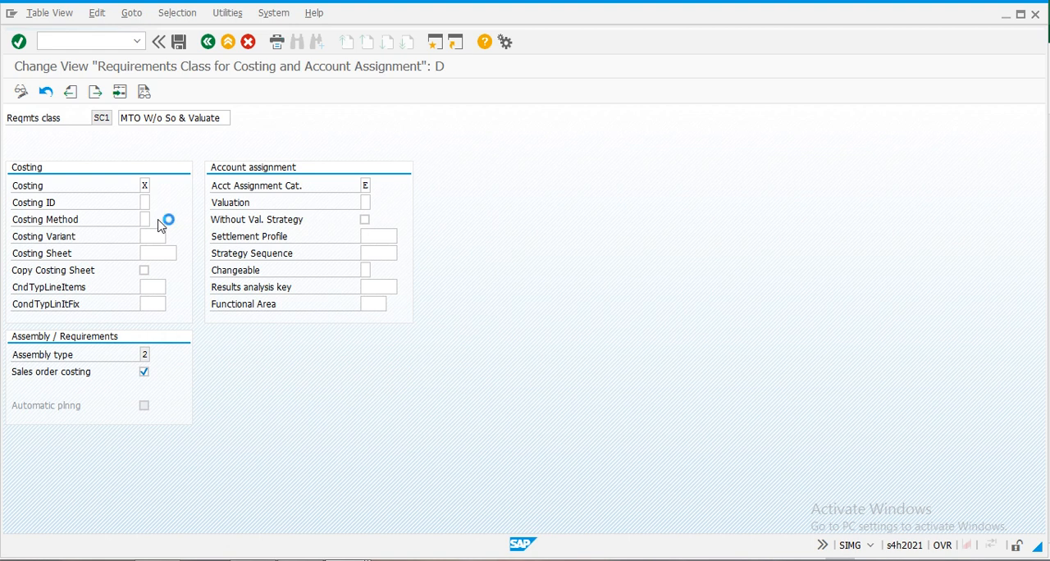
left_click(156, 219)
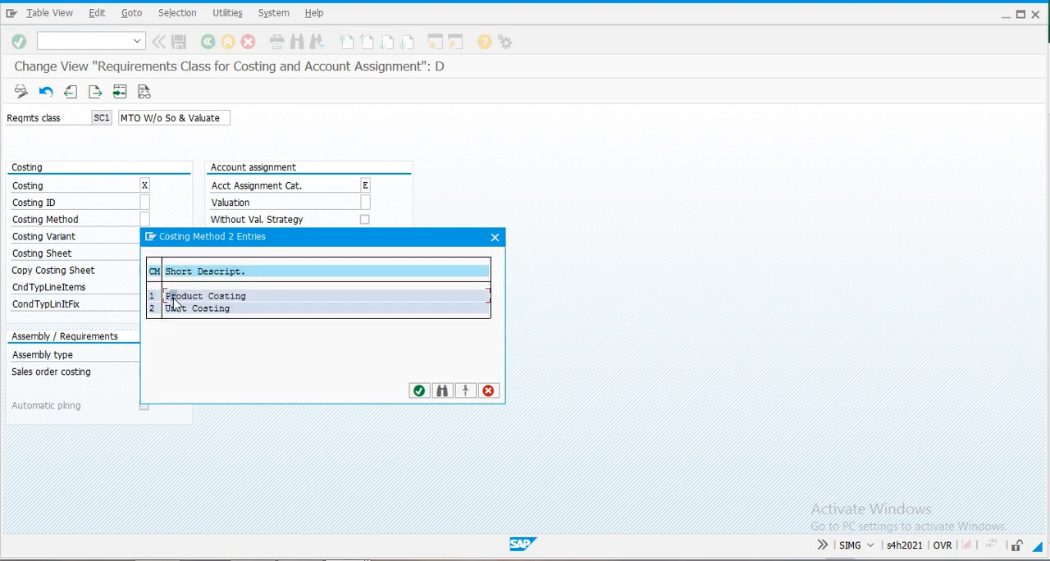
double_click(173, 299)
left_click(153, 237)
left_click(173, 236)
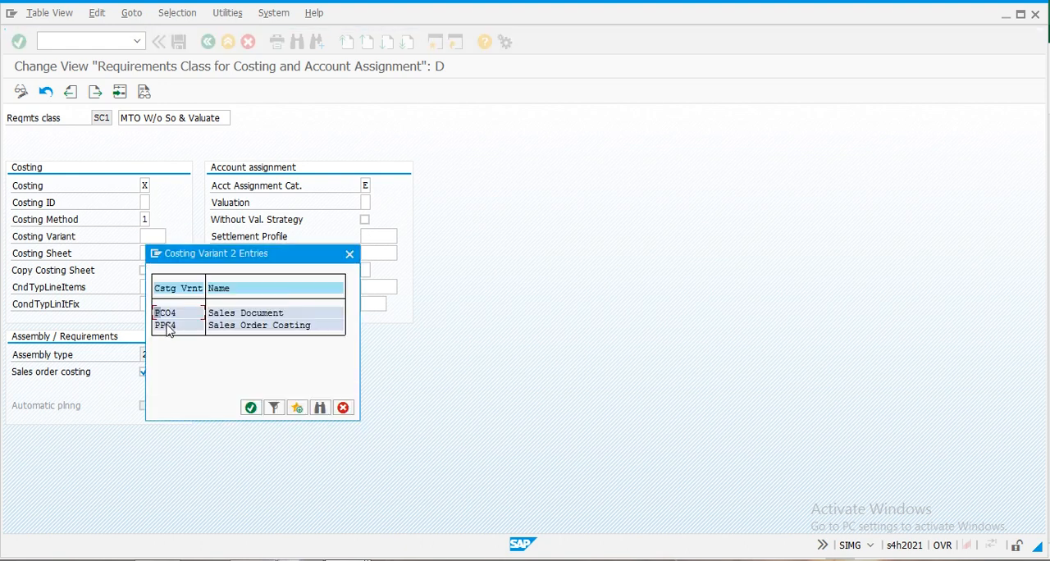
double_click(168, 327)
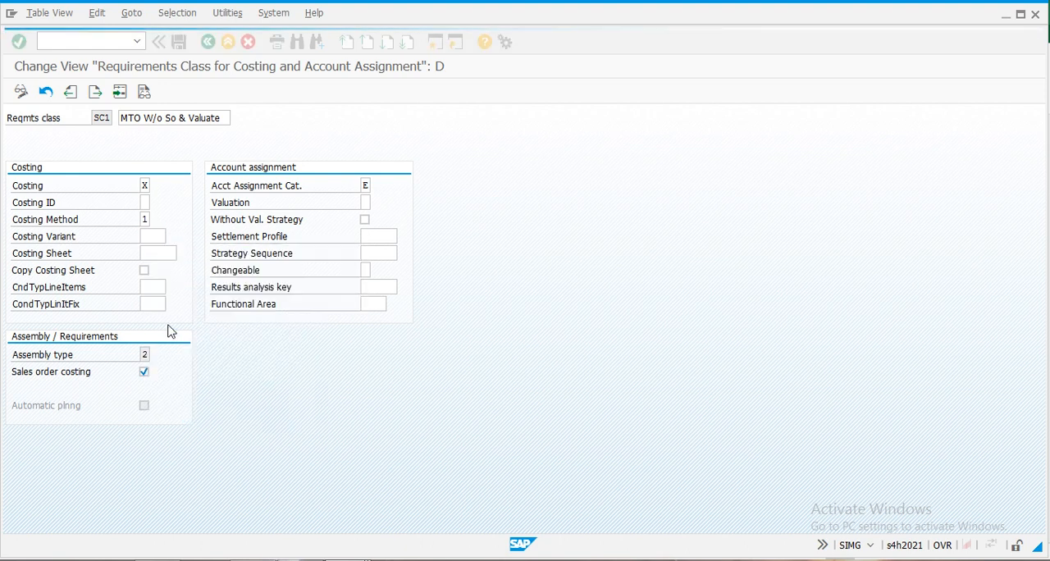
- Set the condition type for line items to PCO1, Actual Costs, for requirements class SC1
left_click(153, 287)
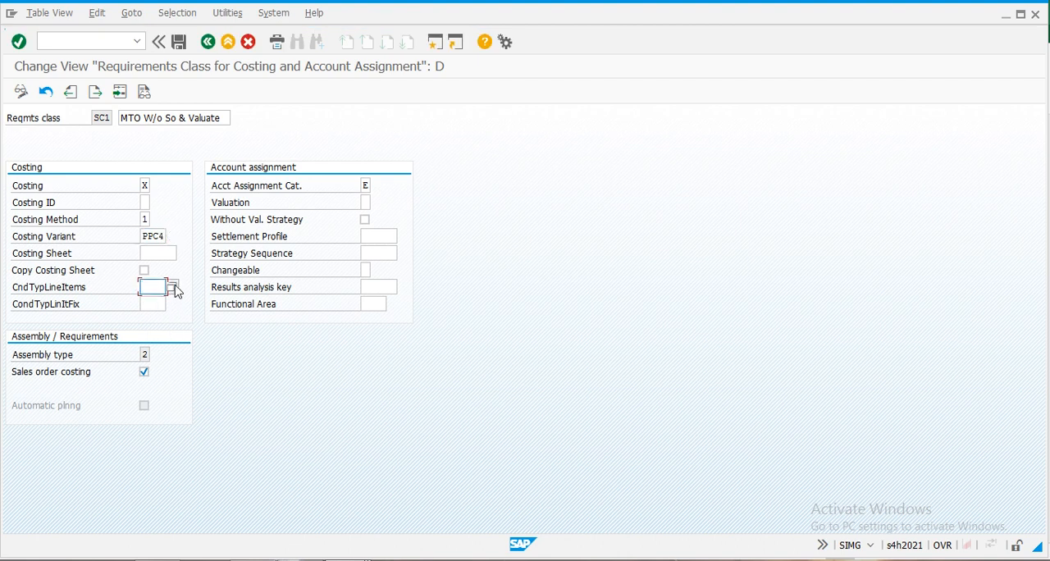
left_click(173, 287)
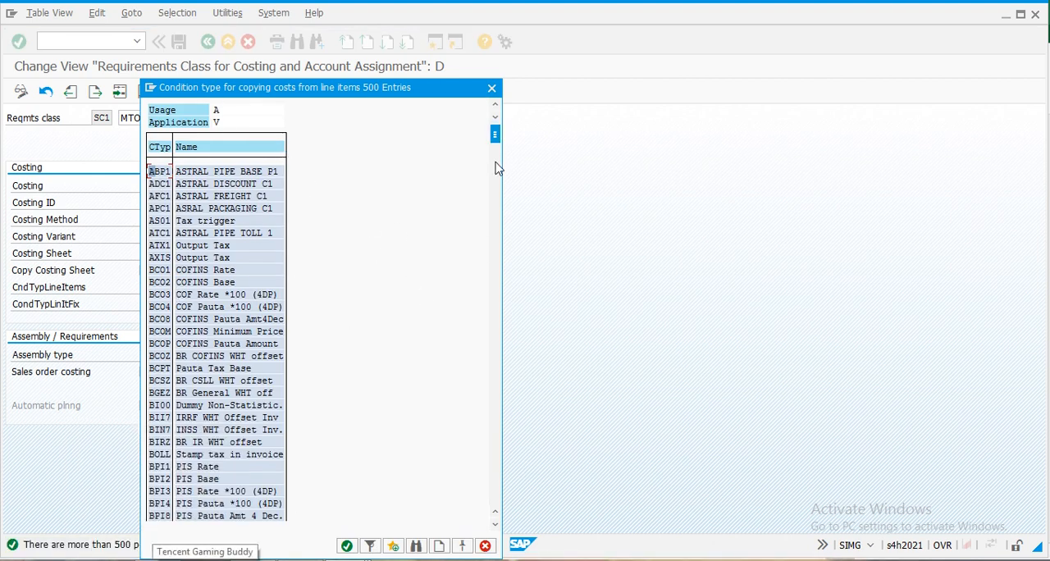
left_click_drag(495, 144, 513, 426)
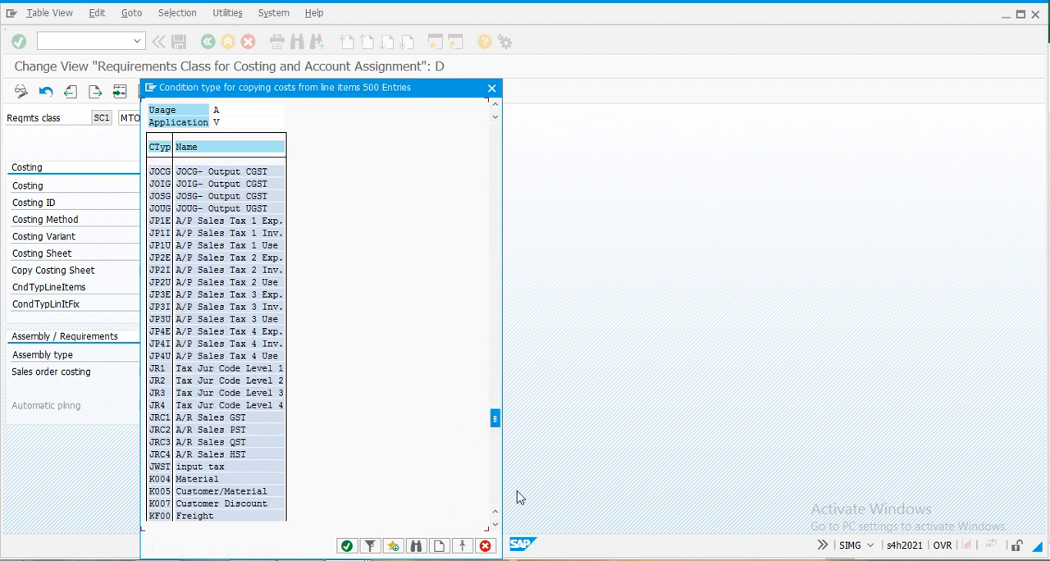
left_click_drag(495, 419, 496, 517)
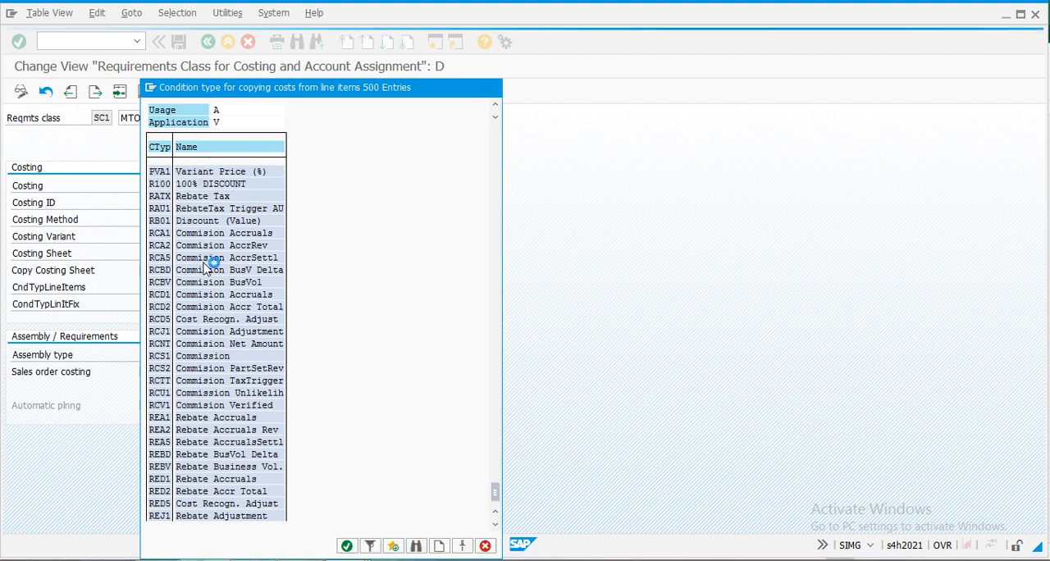
scroll(205, 263, "up", 2)
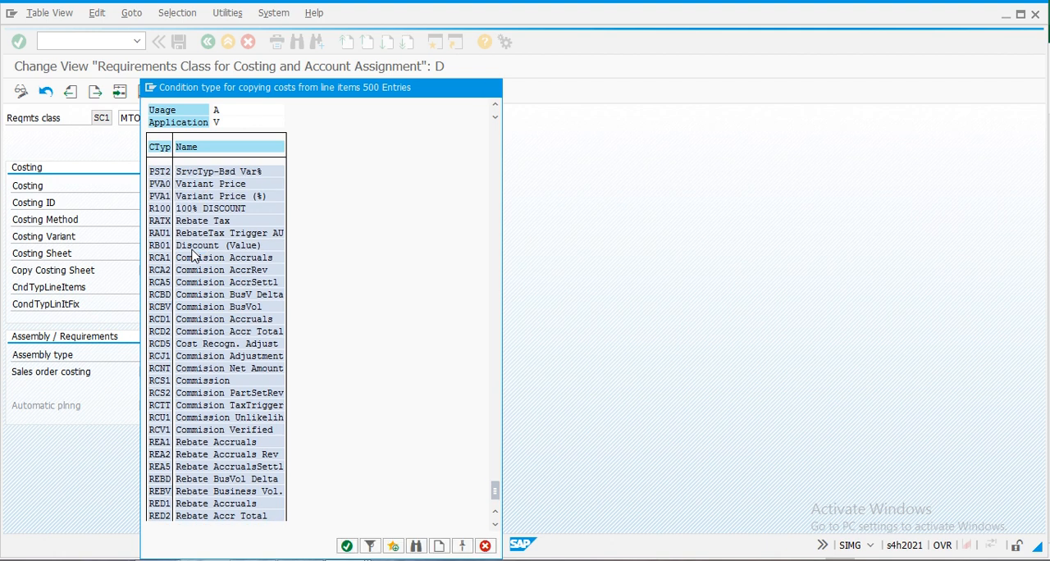
scroll(193, 255, "up", 1)
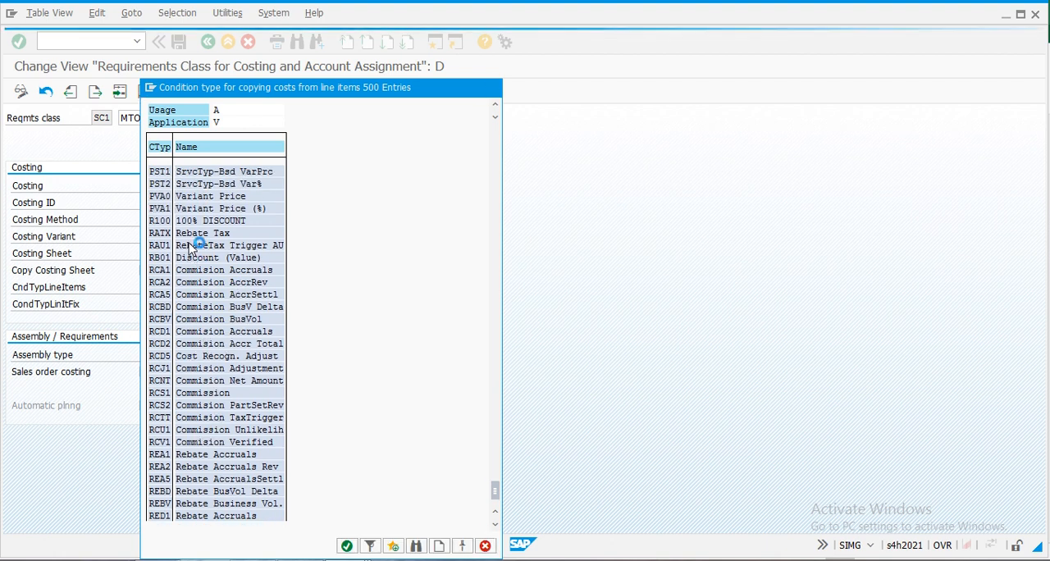
scroll(191, 249, "up", 2)
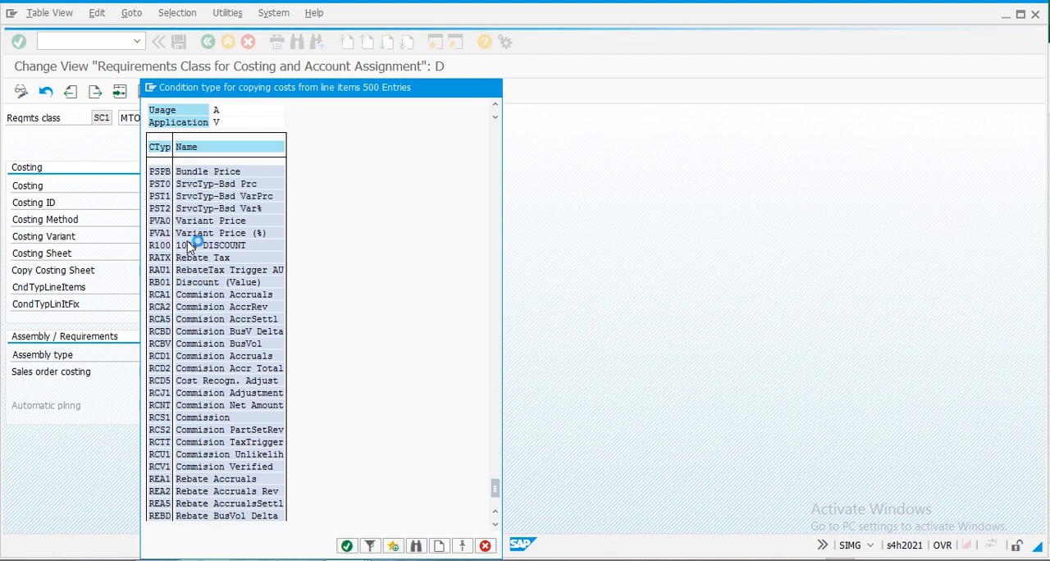
scroll(188, 247, "up", 2)
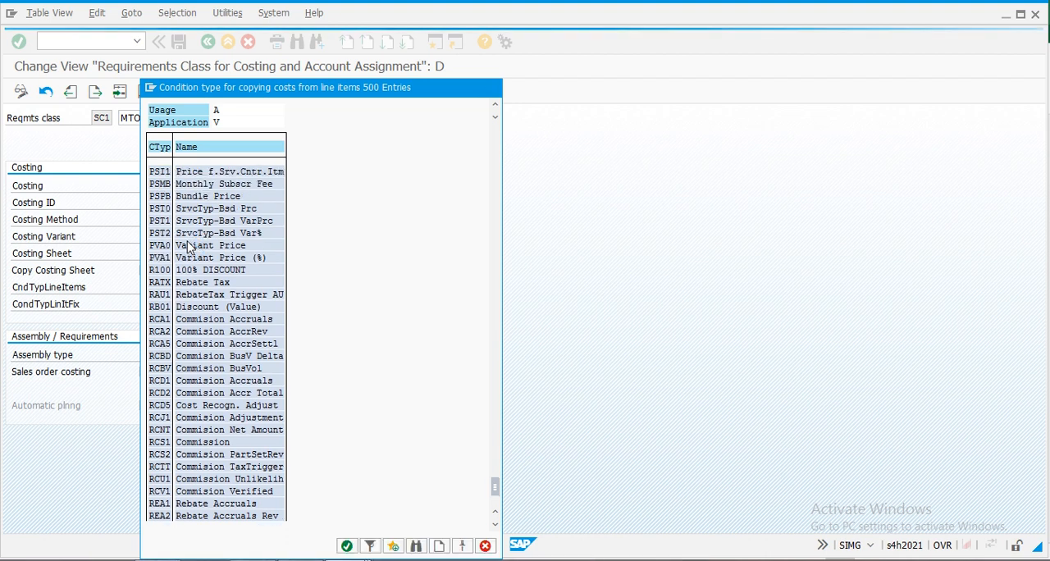
scroll(188, 248, "up", 1)
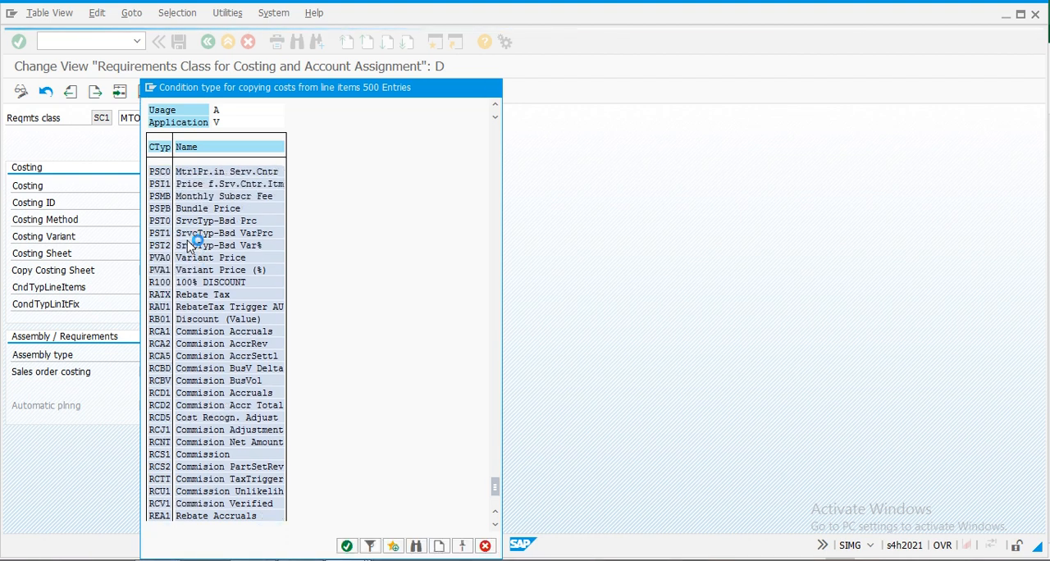
scroll(189, 248, "up", 1)
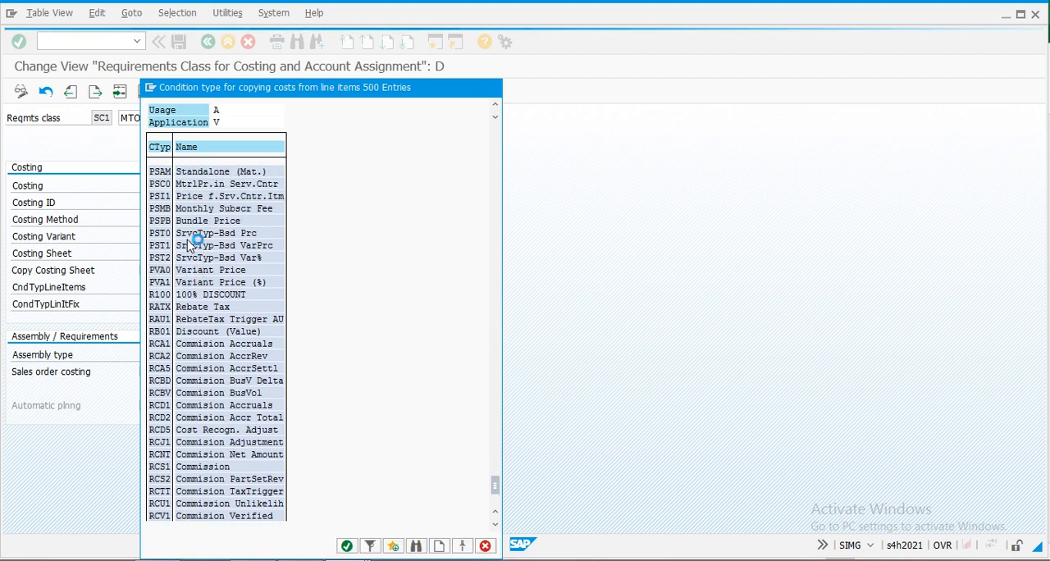
scroll(188, 244, "up", 2)
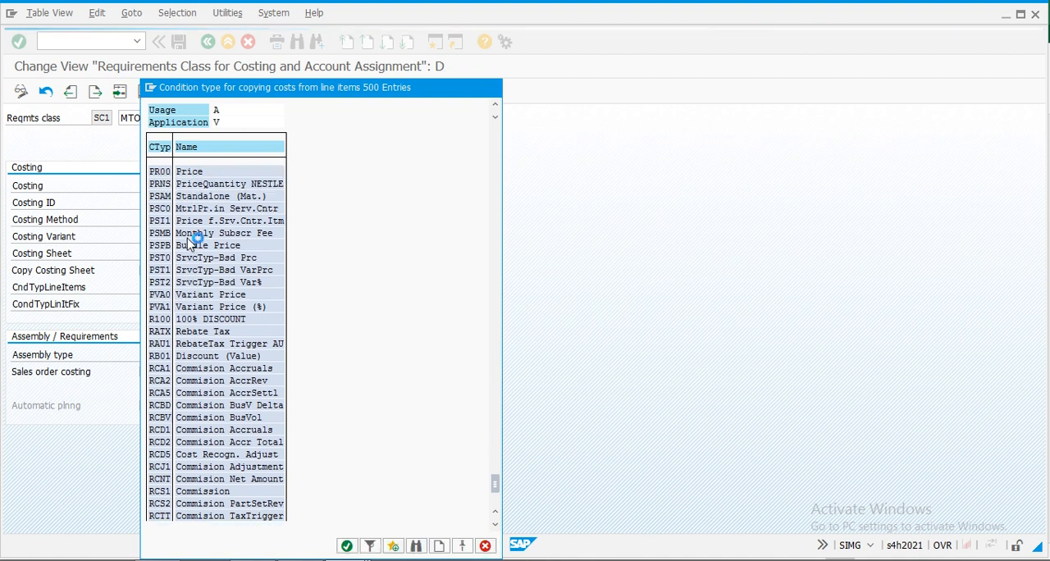
scroll(189, 245, "up", 1)
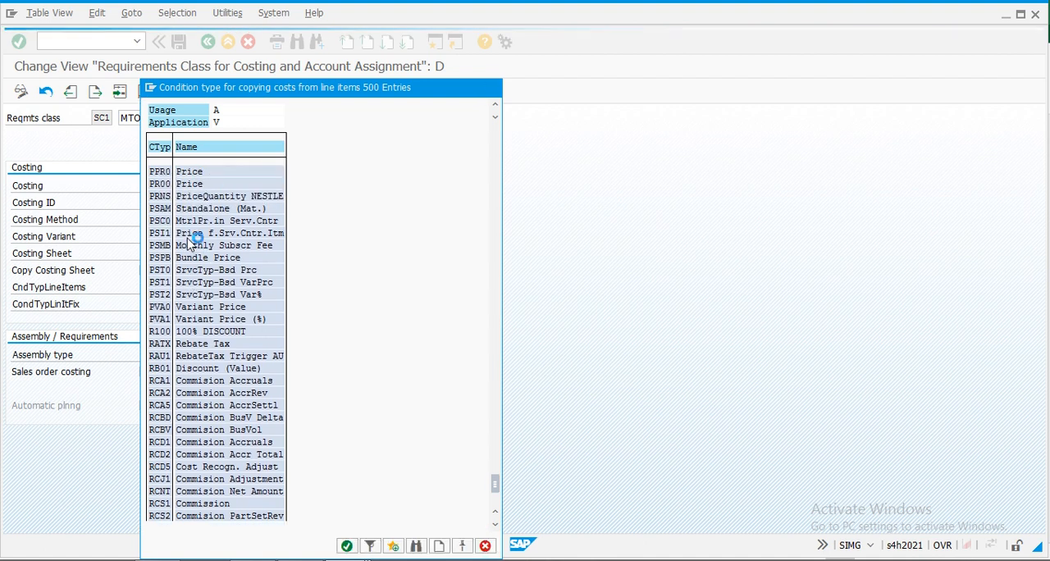
scroll(188, 245, "up", 1)
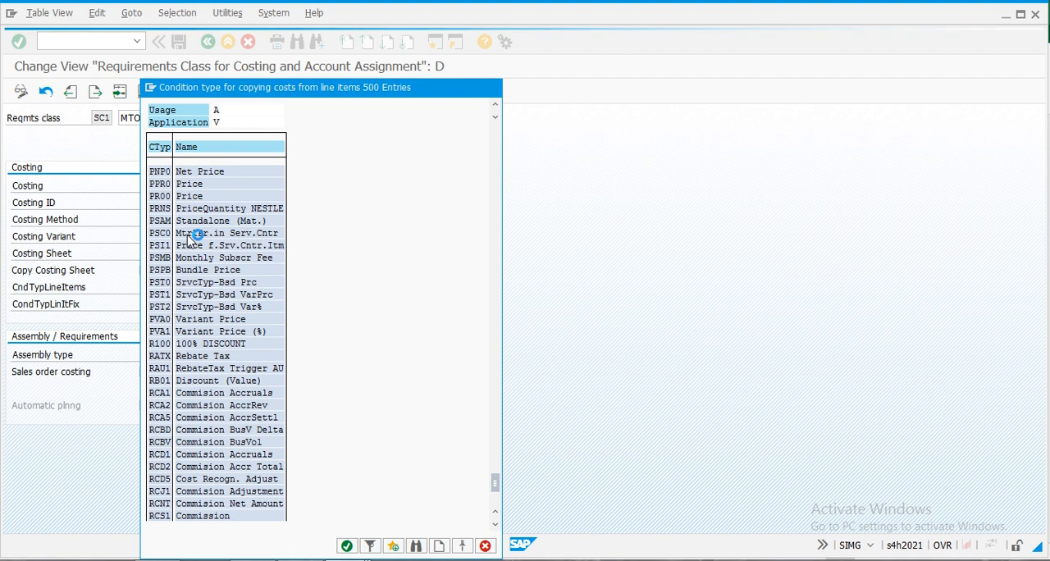
scroll(189, 238, "up", 1)
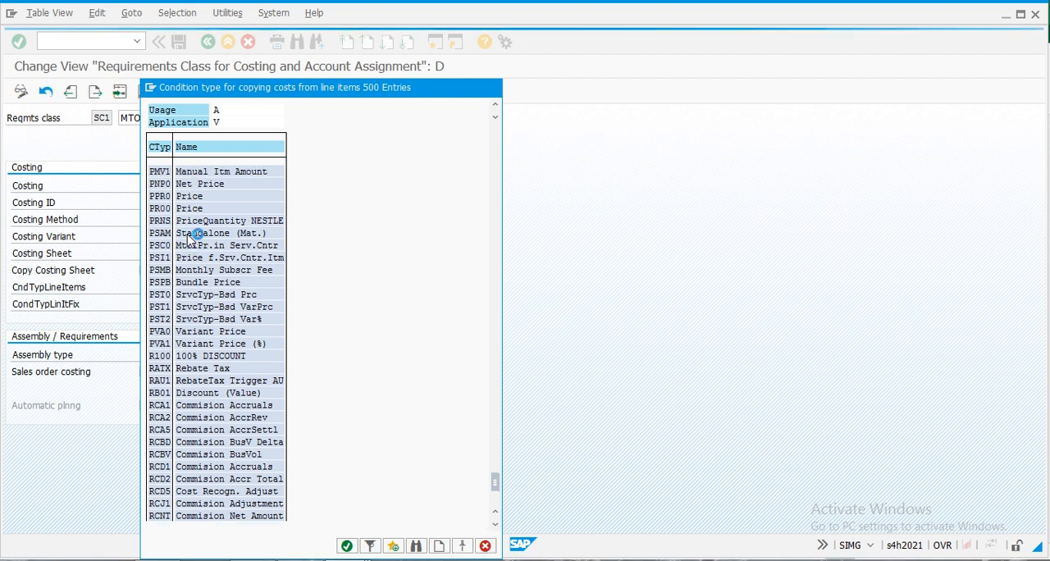
scroll(189, 238, "up", 1)
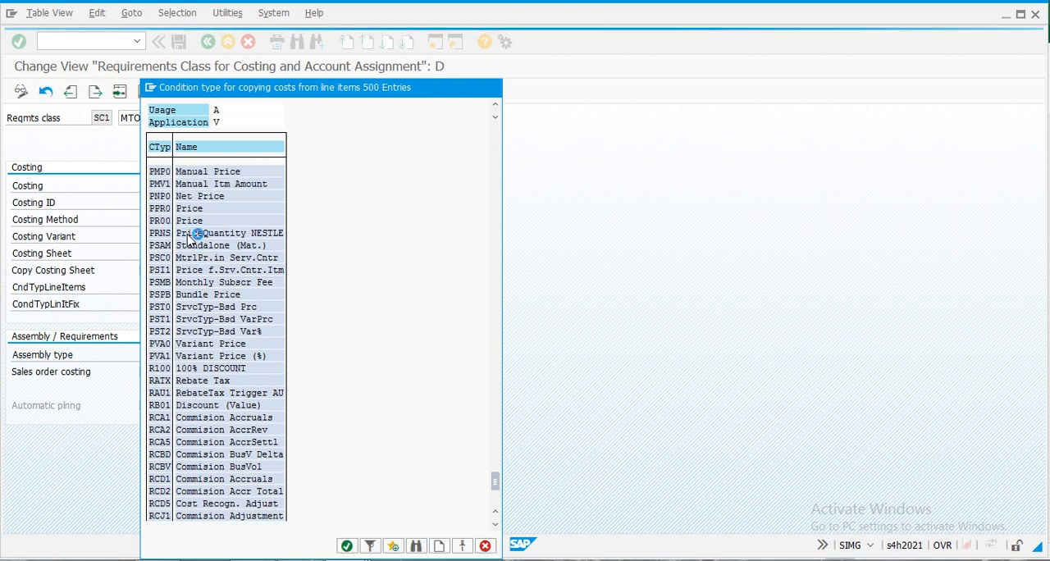
scroll(189, 238, "up", 1)
scroll(189, 238, "up", 1)
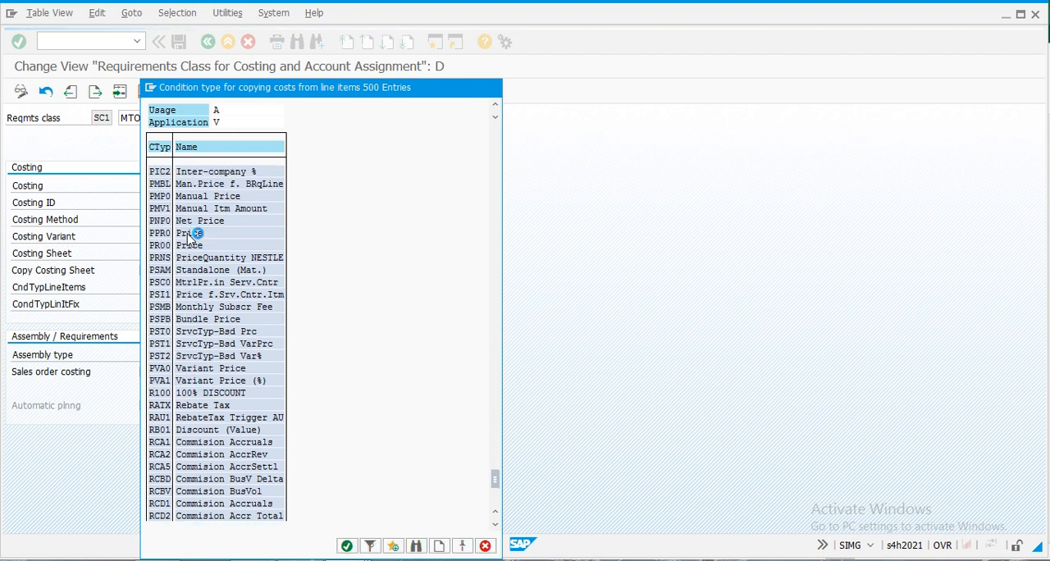
scroll(189, 238, "up", 1)
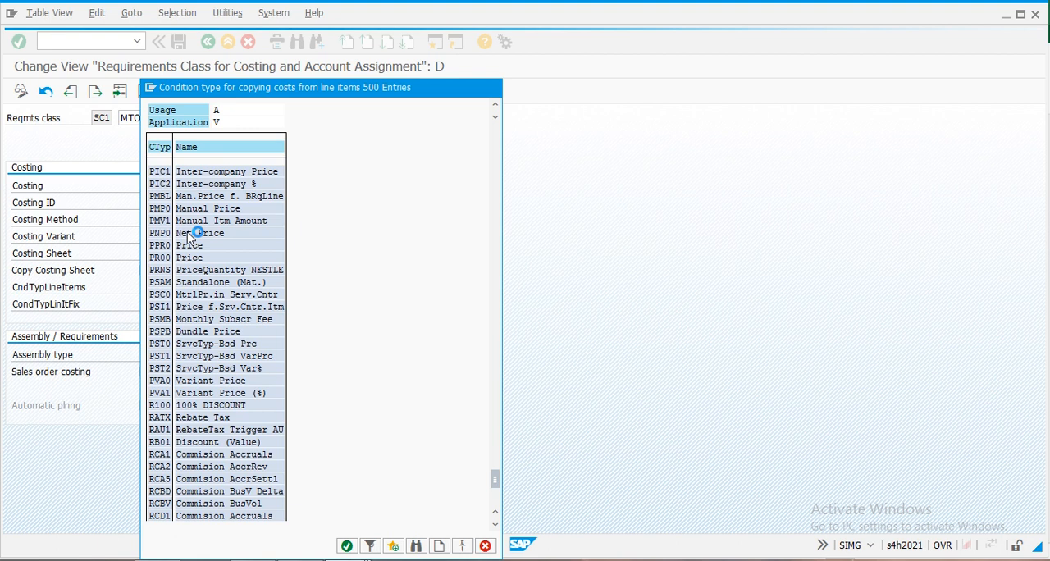
scroll(189, 238, "up", 1)
scroll(188, 238, "up", 1)
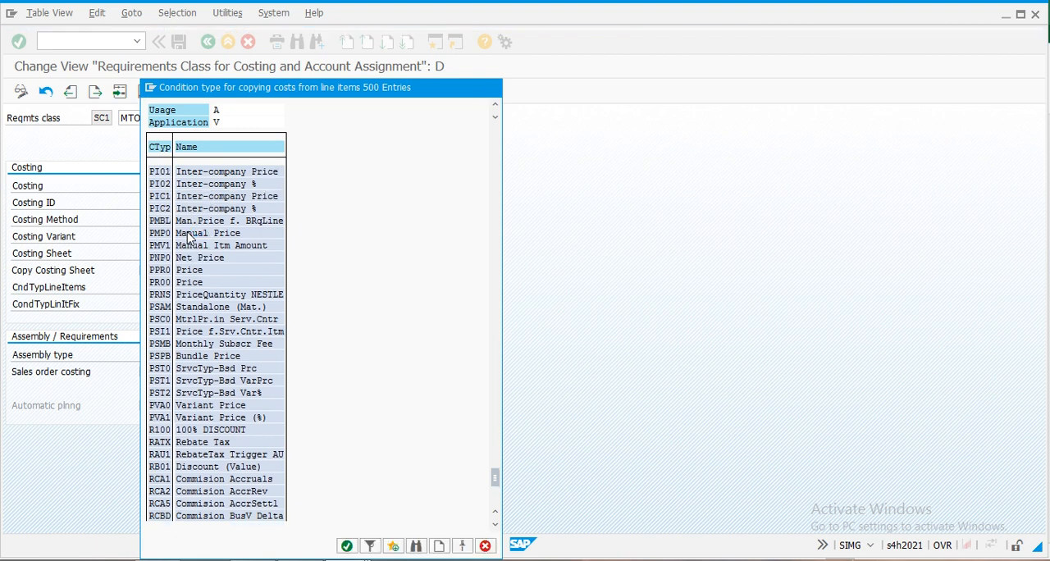
scroll(189, 237, "up", 1)
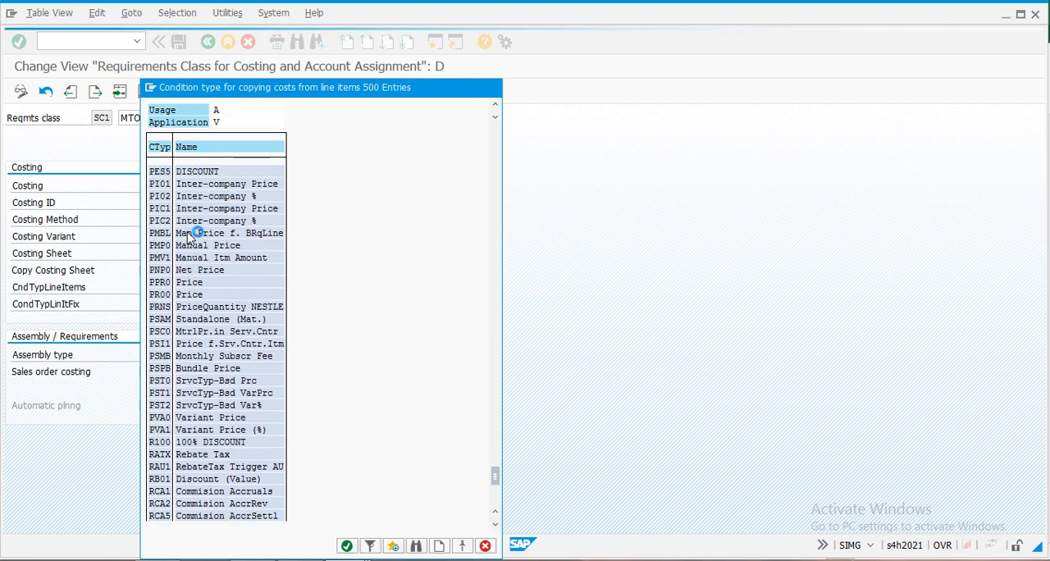
scroll(189, 237, "up", 1)
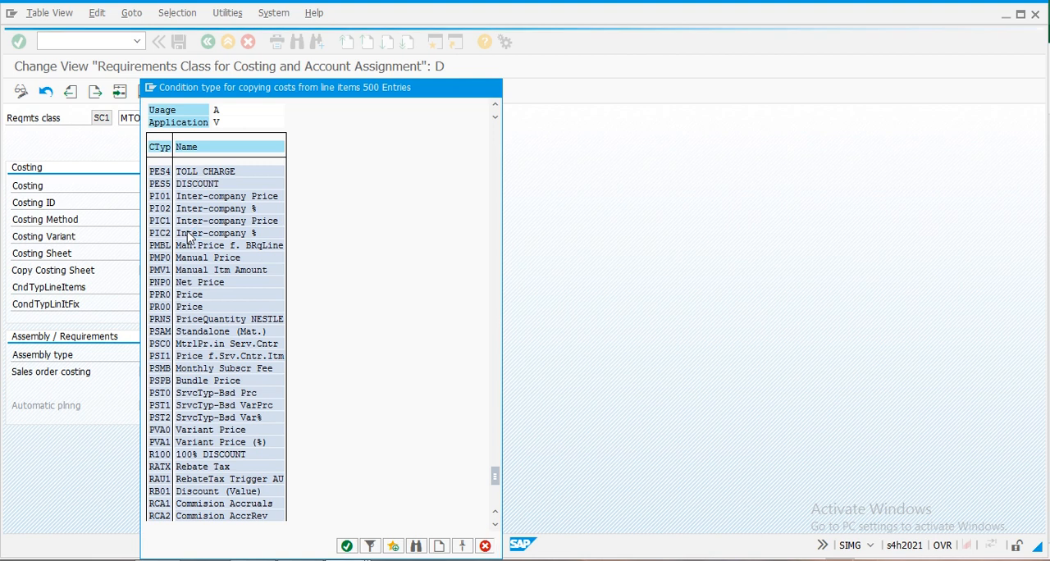
scroll(189, 237, "up", 1)
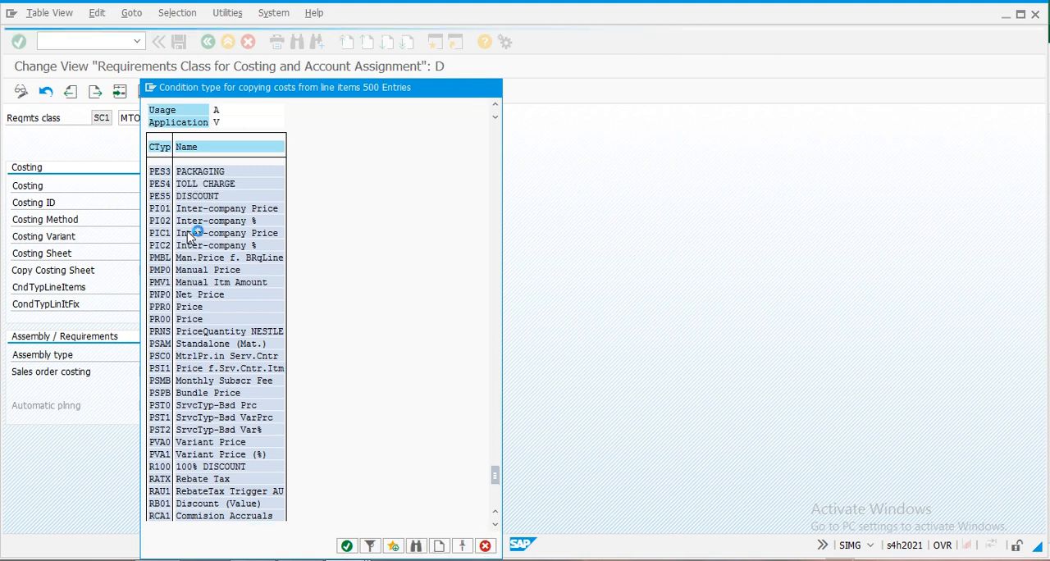
scroll(190, 236, "up", 1)
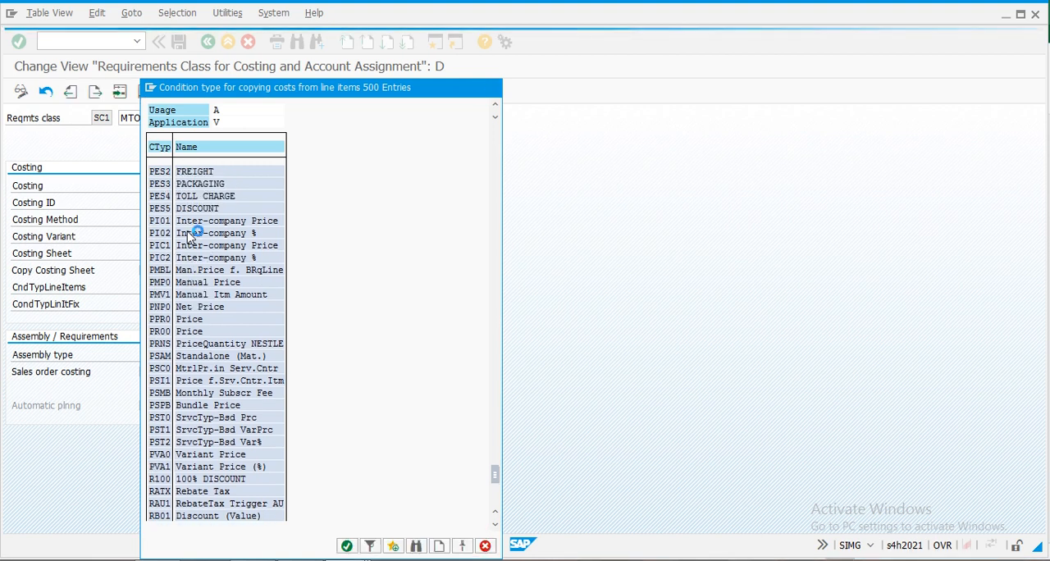
scroll(188, 237, "up", 1)
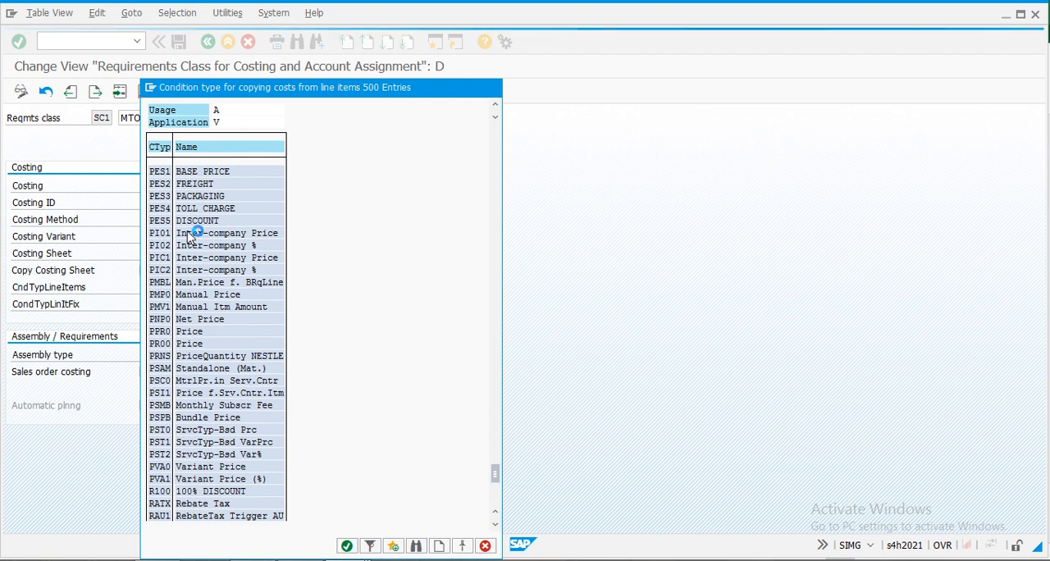
scroll(188, 236, "up", 1)
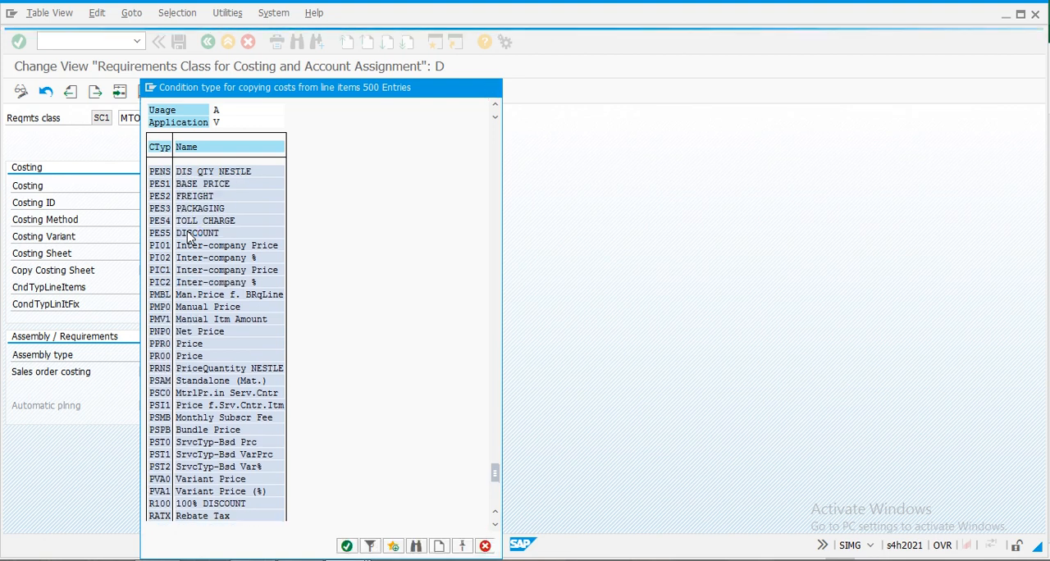
scroll(190, 237, "up", 1)
scroll(190, 237, "up", 1)
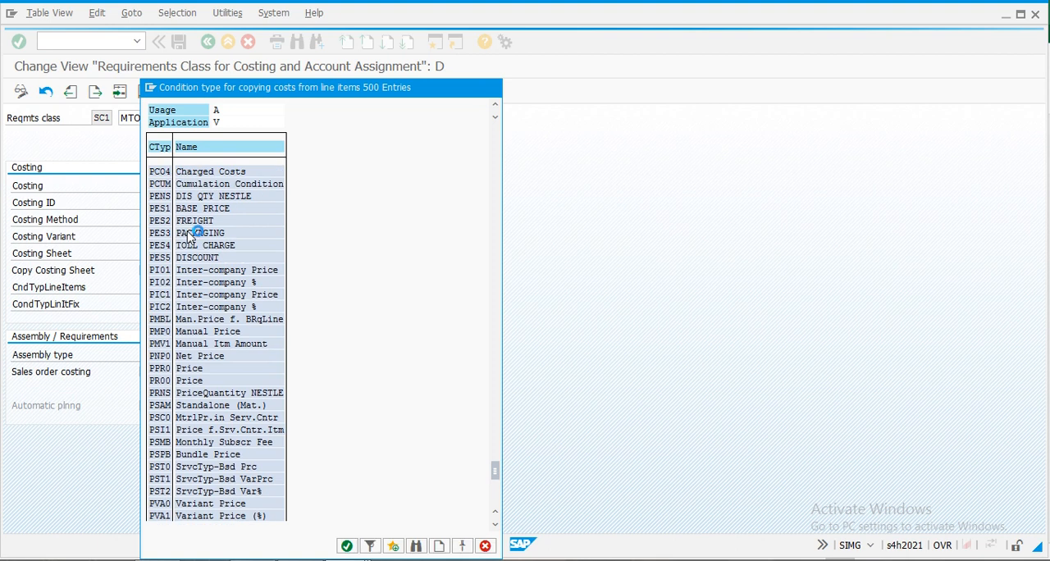
scroll(188, 237, "up", 1)
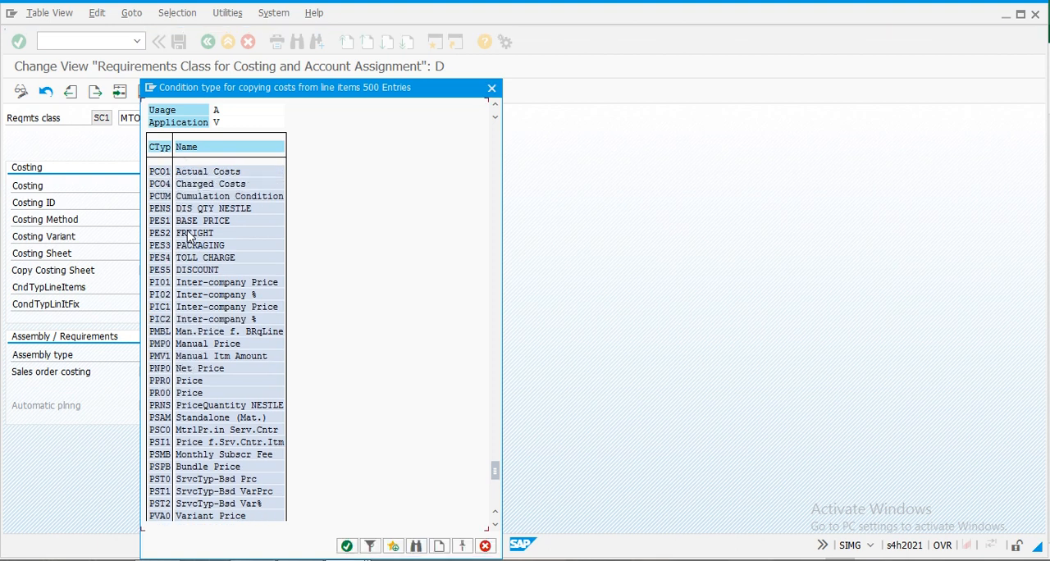
double_click(185, 174)
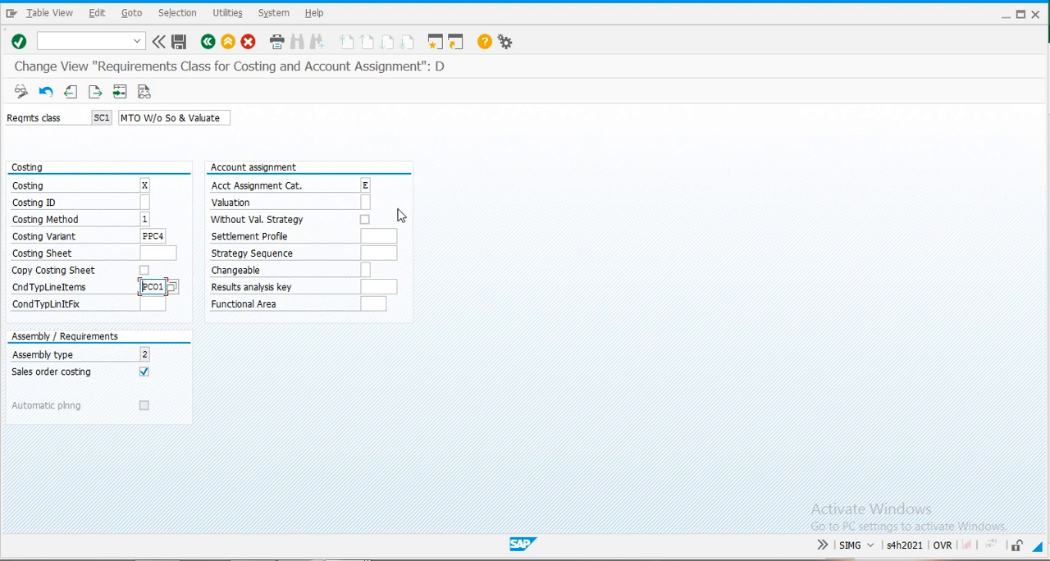
- Set SC1's account assignment category to M, Ind. cust. w/o KD-CO, and its valuation to M, separate valuation with reference to sales document/project
left_click(370, 185)
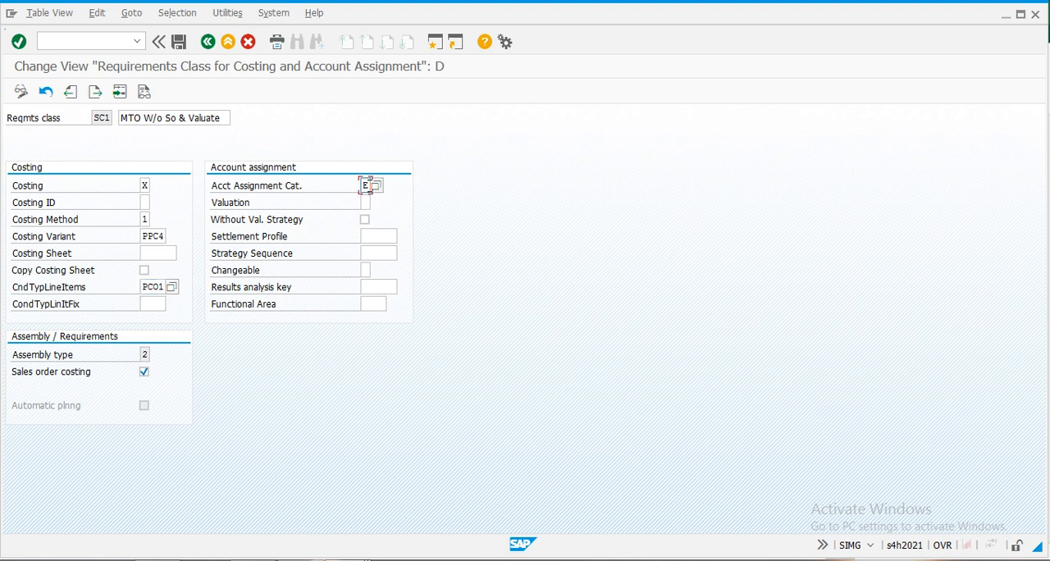
left_click(374, 186)
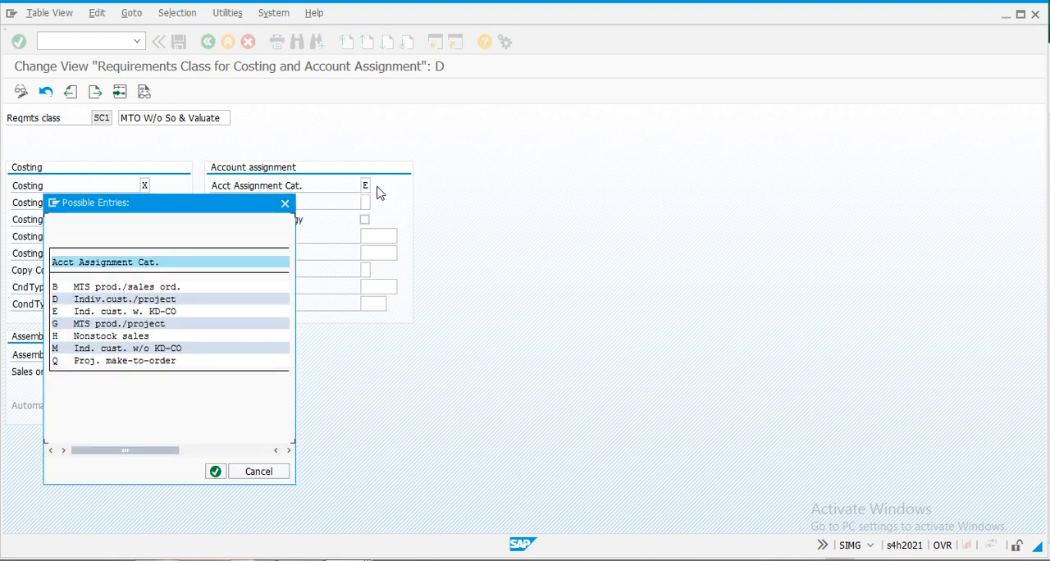
double_click(117, 348)
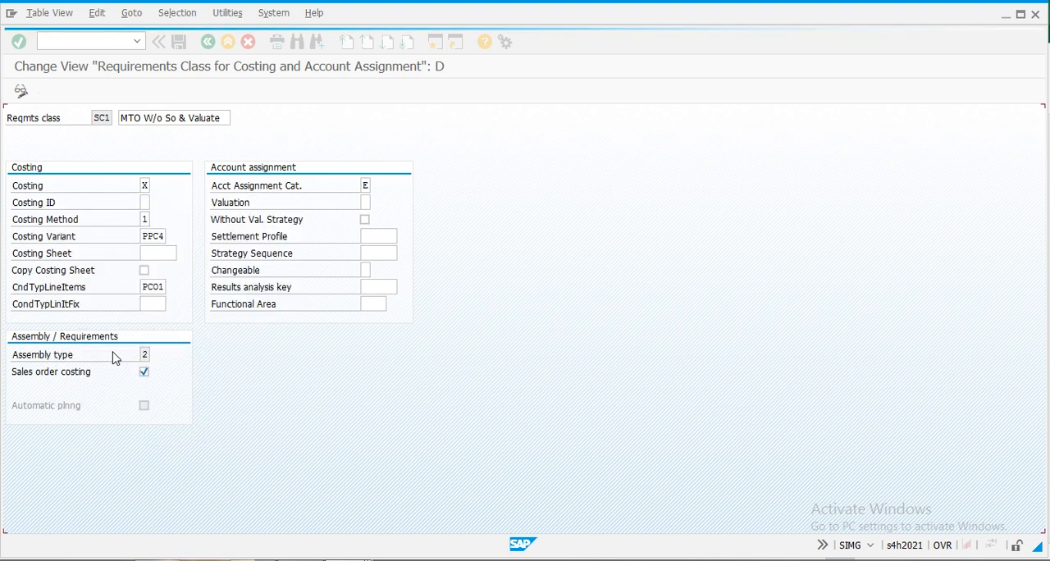
left_click(365, 201)
left_click(377, 203)
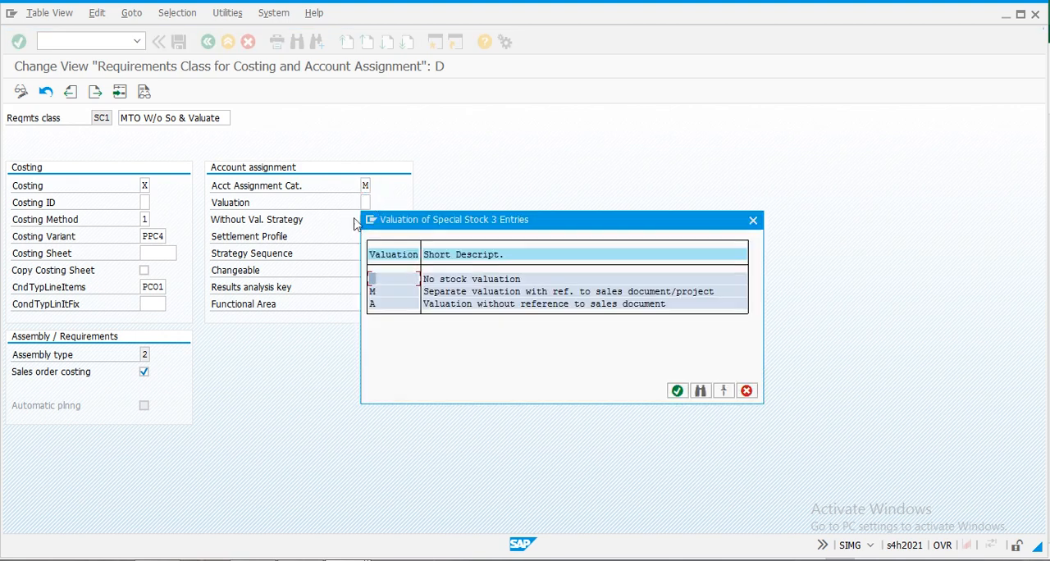
double_click(459, 292)
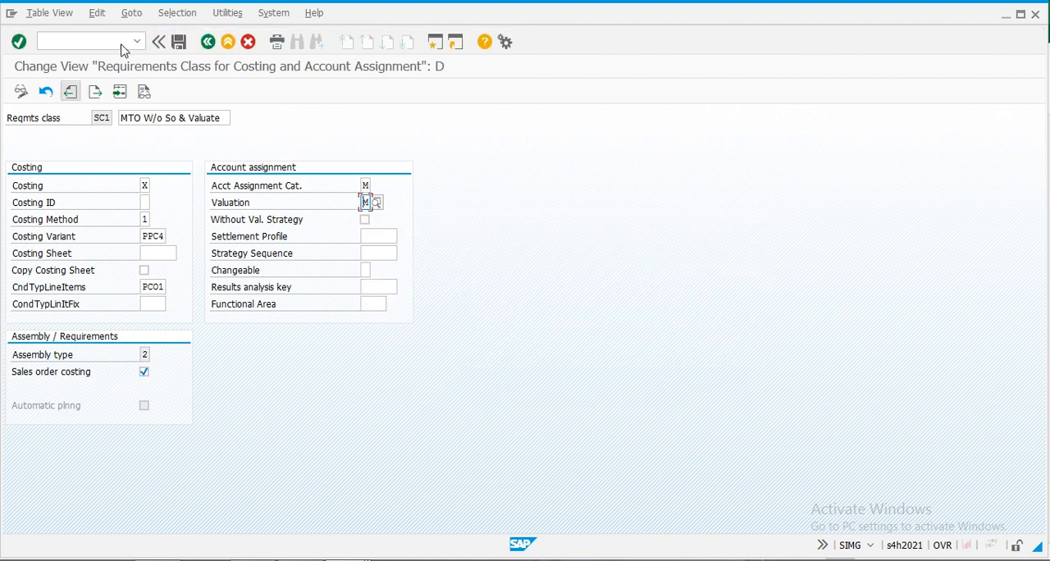
- Save requirements class SC1 with the proposed customizing request and return to the requirements class overview
left_click(180, 43)
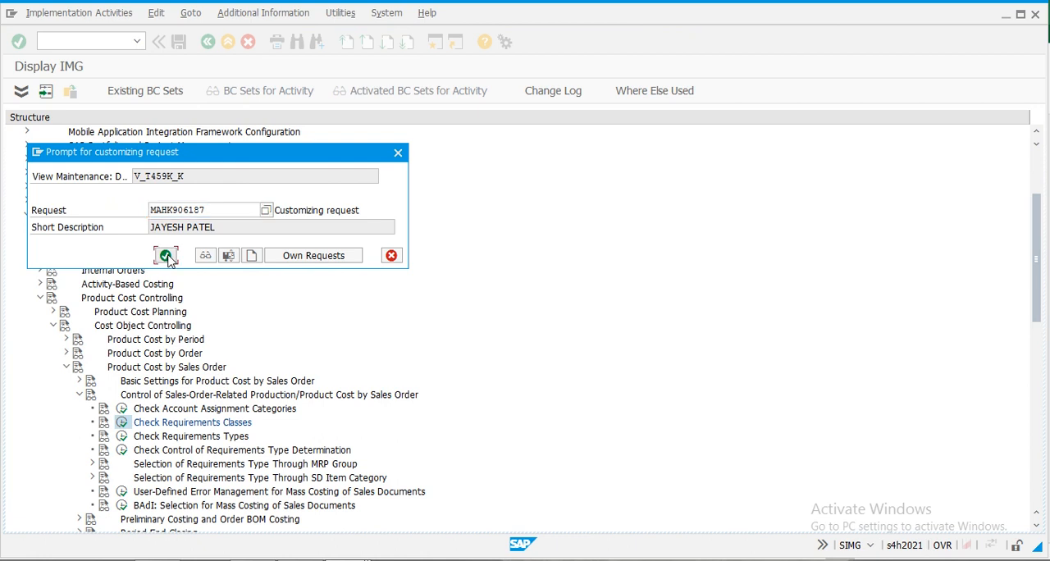
left_click(166, 256)
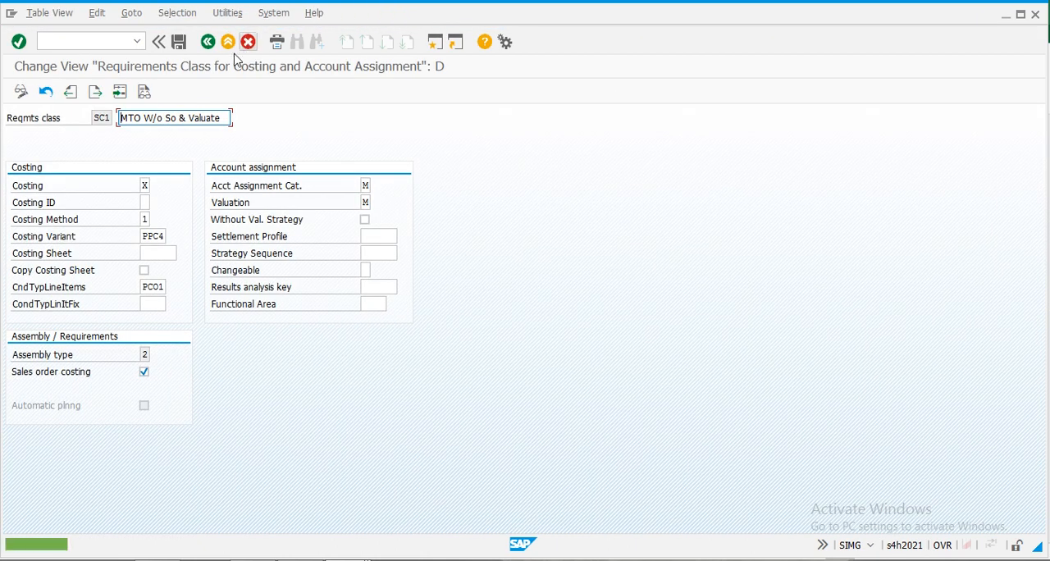
left_click(211, 44)
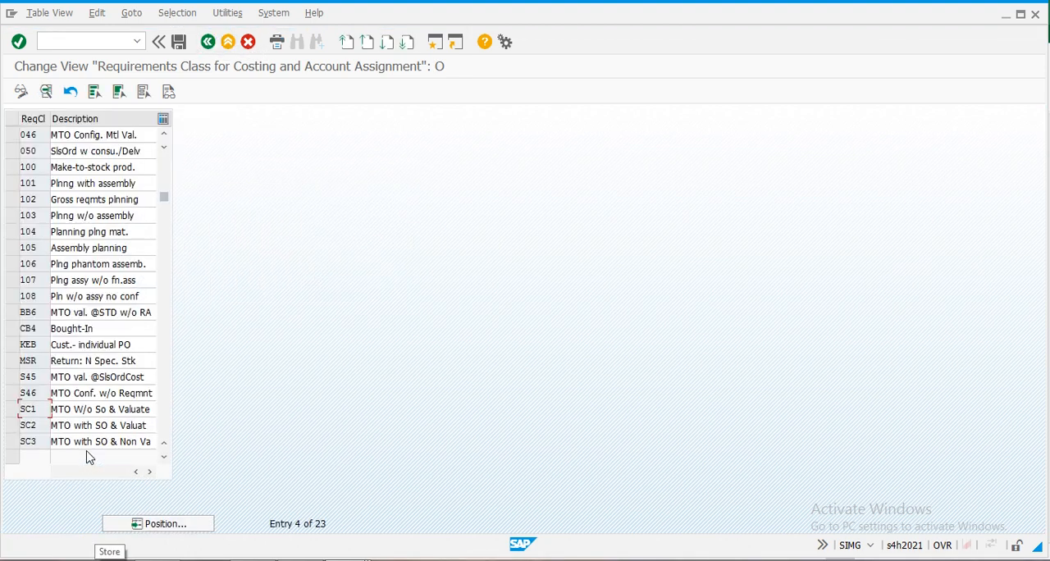
- Open requirements class SC2 and set its costing to X, Costing required, and its costing ID to A, Automatic costing
double_click(36, 426)
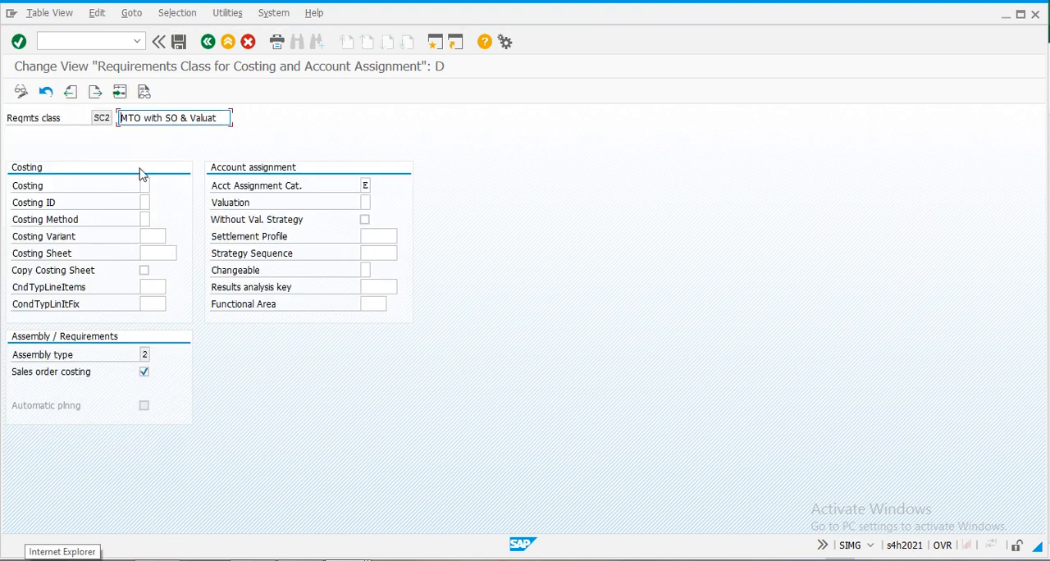
left_click(146, 184)
left_click(156, 187)
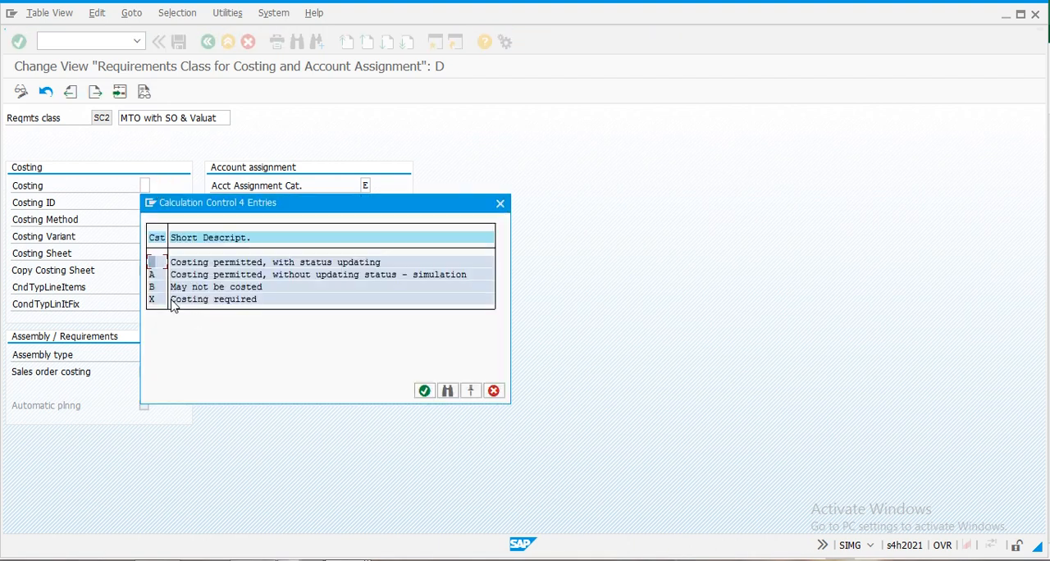
double_click(181, 301)
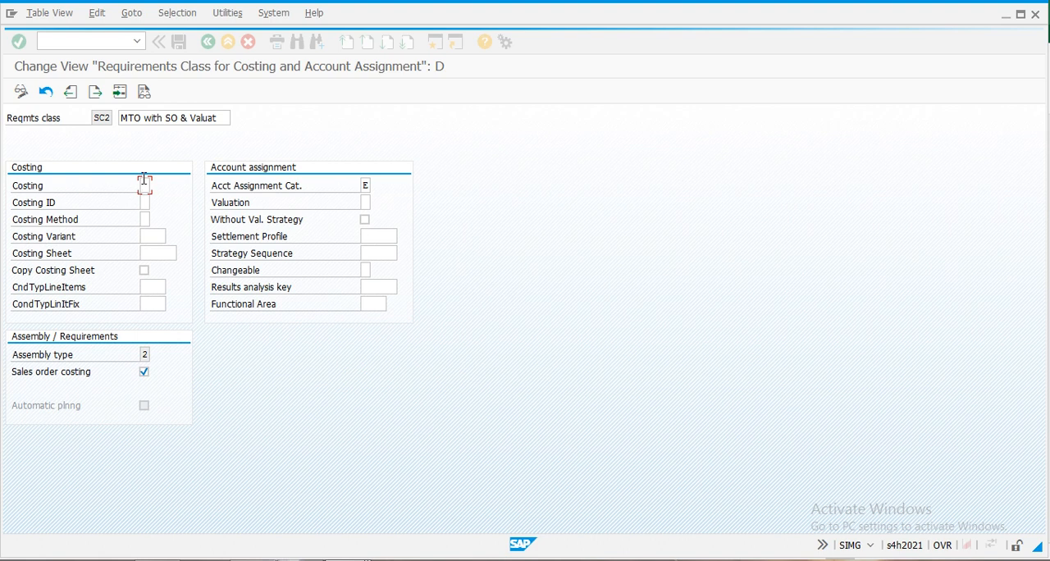
left_click(144, 203)
left_click(156, 204)
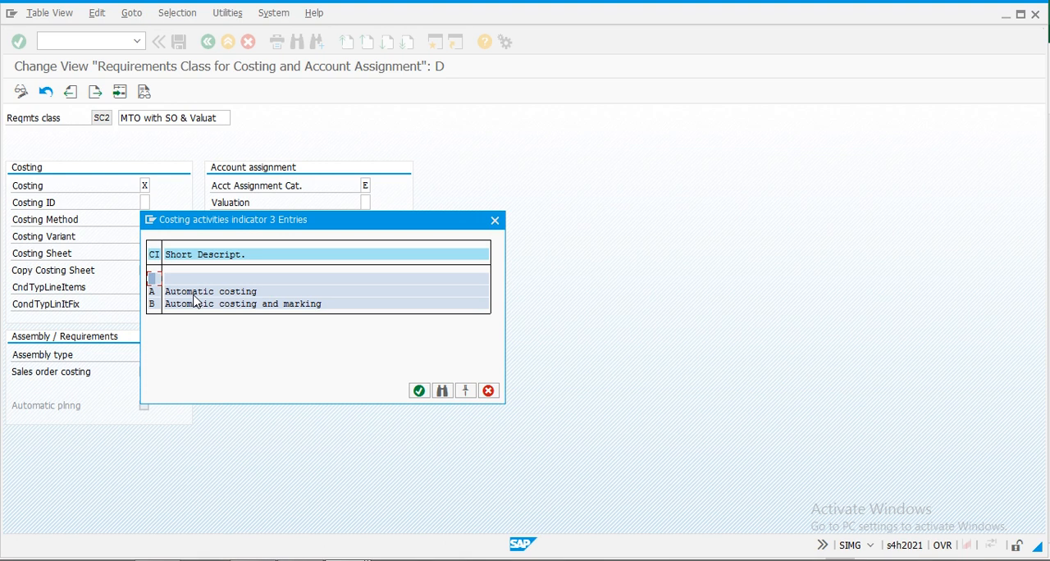
double_click(196, 293)
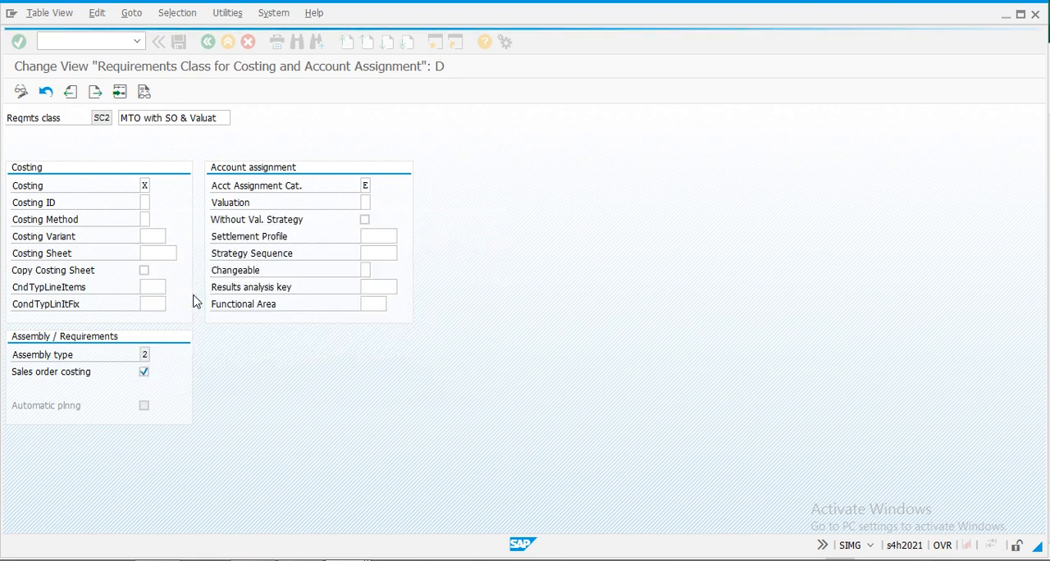
- Set the costing method to 1, Product Costing, and the costing variant to PPC4 for requirements class SC2
left_click(148, 220)
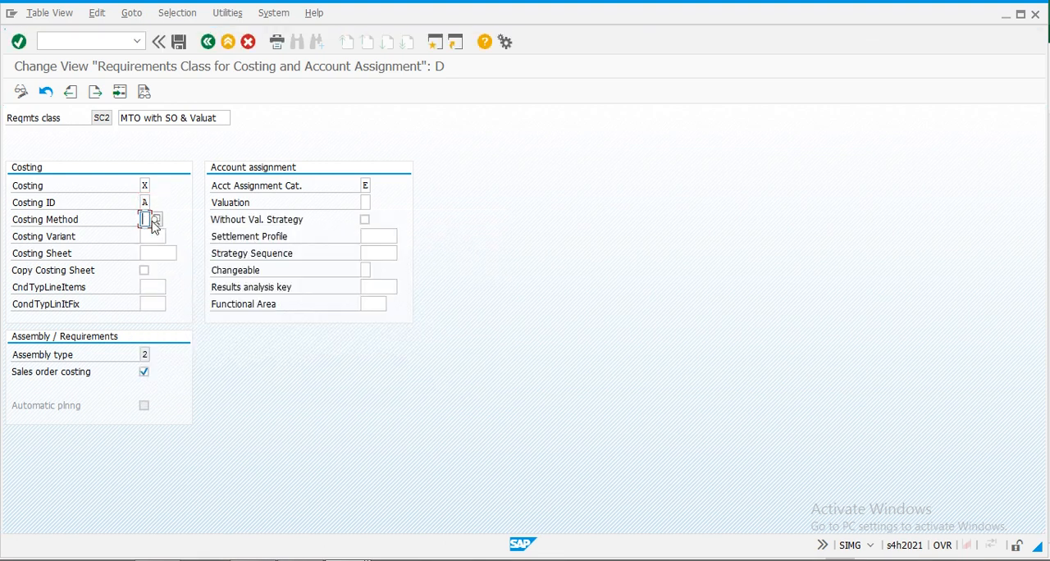
left_click(155, 220)
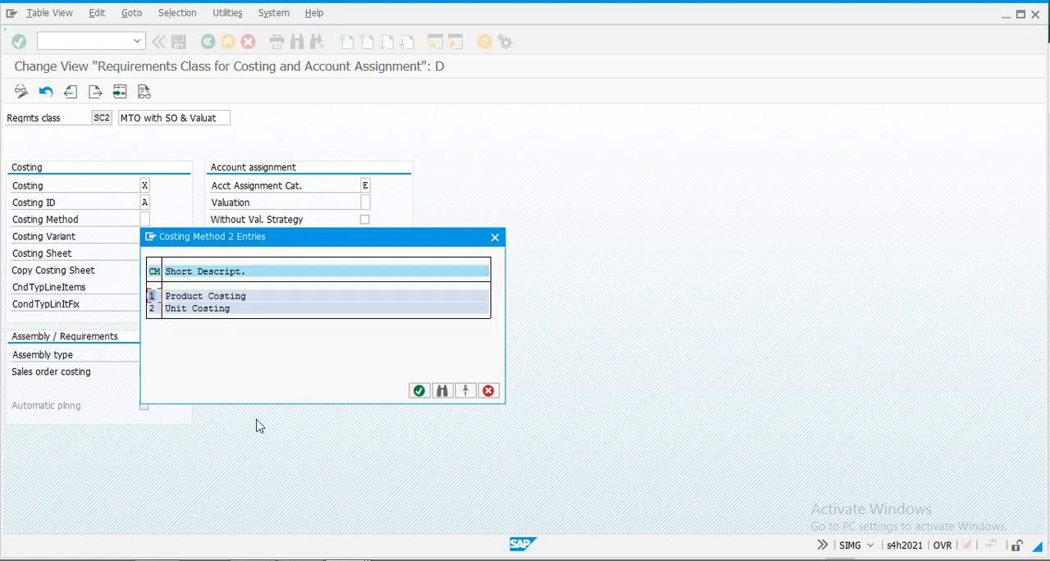
double_click(206, 297)
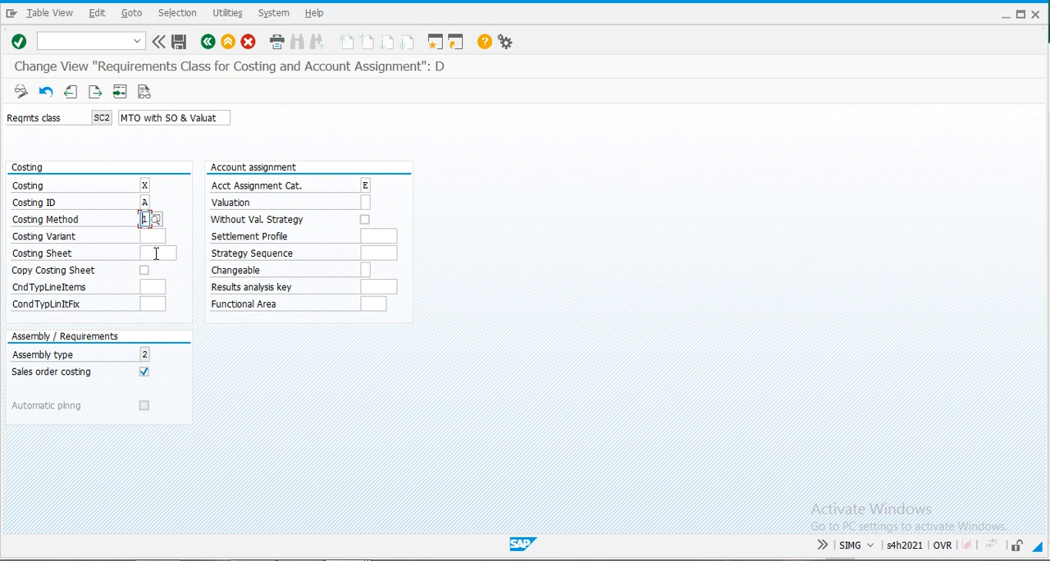
left_click(156, 237)
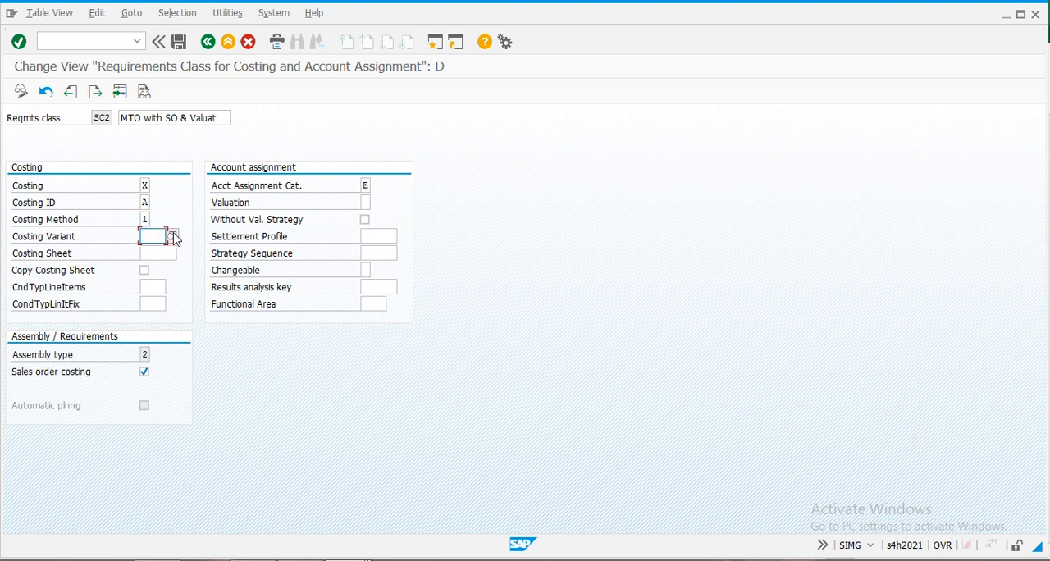
left_click(172, 237)
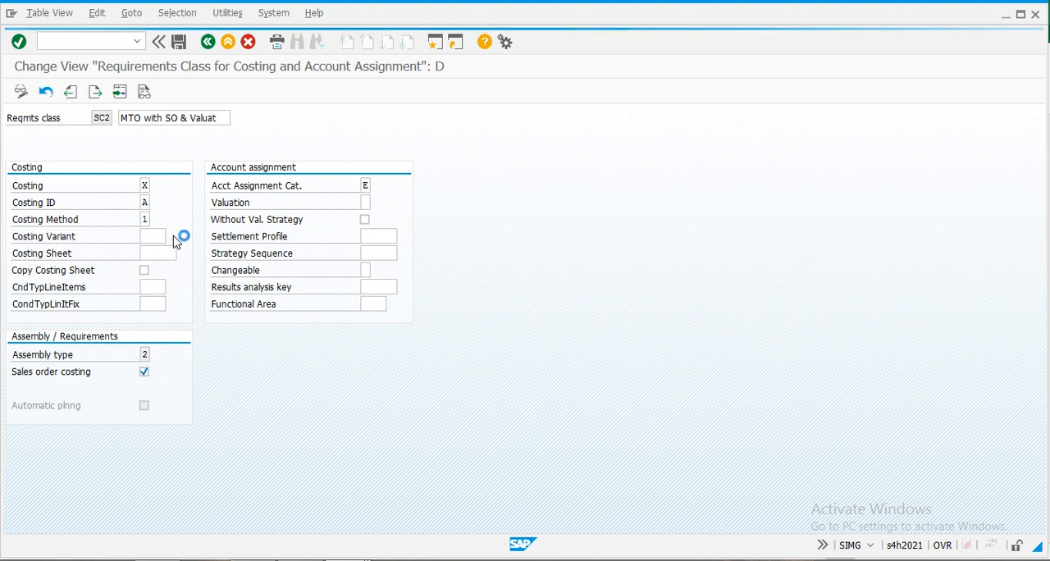
double_click(229, 327)
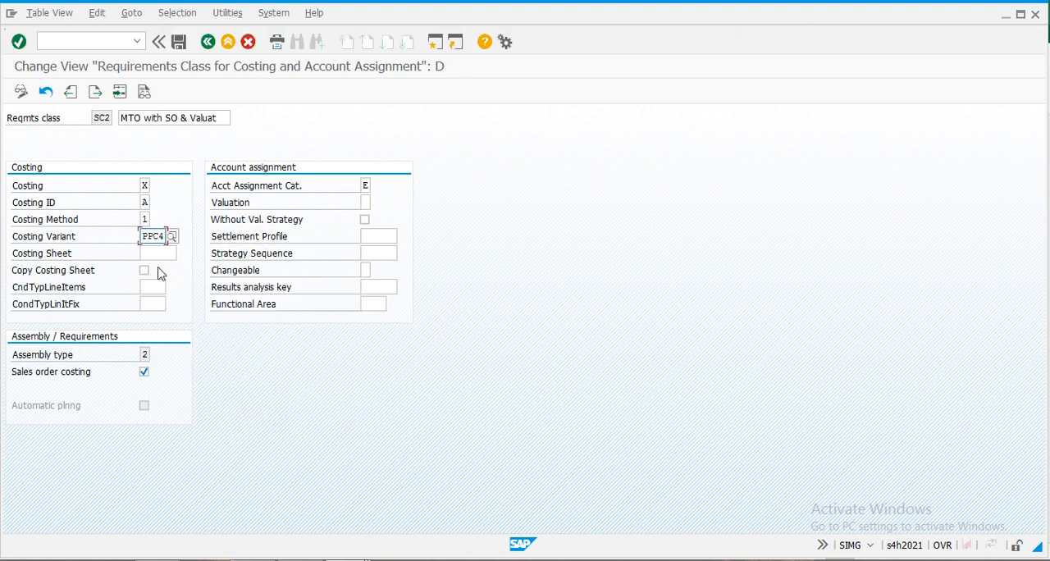
- Enter PC01 as the condition type for line items of requirements class SC2
left_click(152, 288)
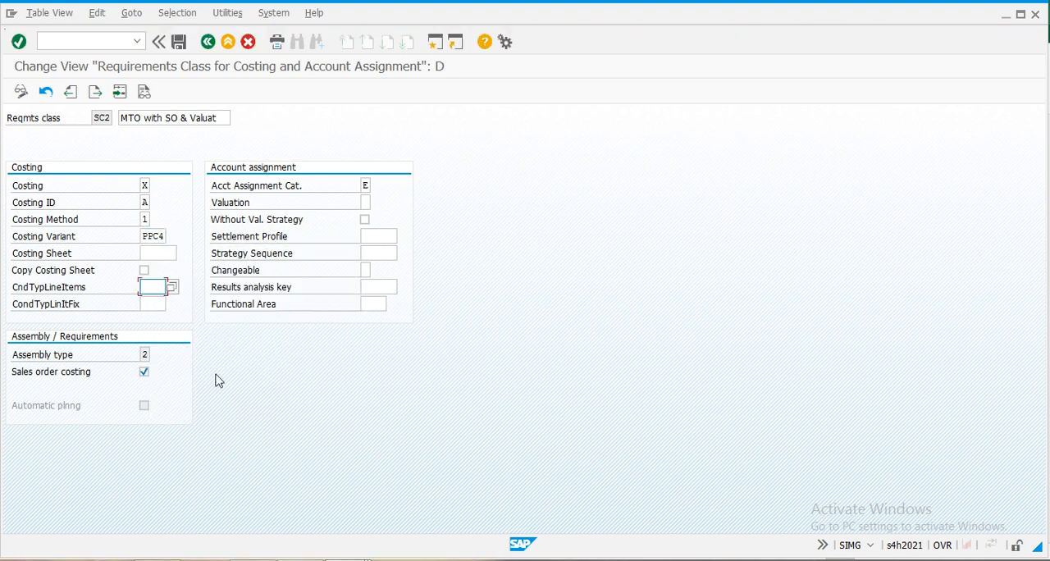
type("PC01")
key("Tab")
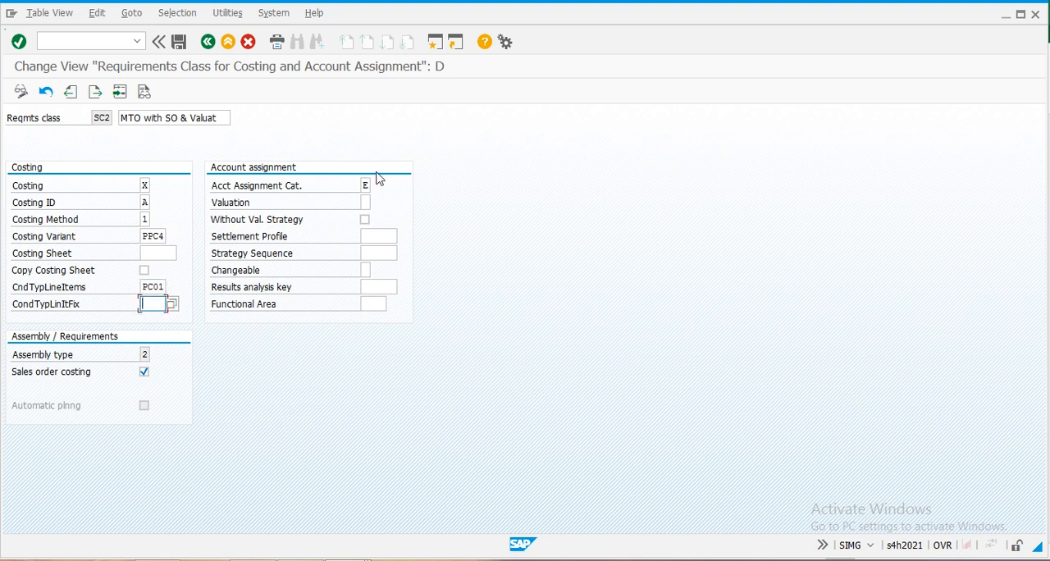
- Select account assignment category E, Ind. cust. w. KD-CO, and valuation M, separate valuation with reference to sales document/project, for SC2
left_click(366, 188)
left_click(377, 188)
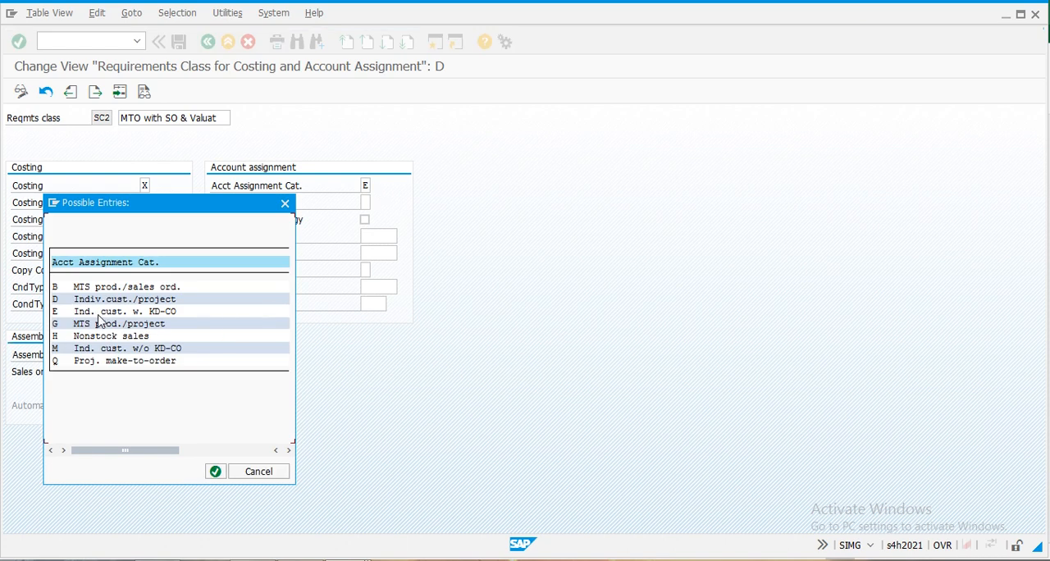
double_click(103, 312)
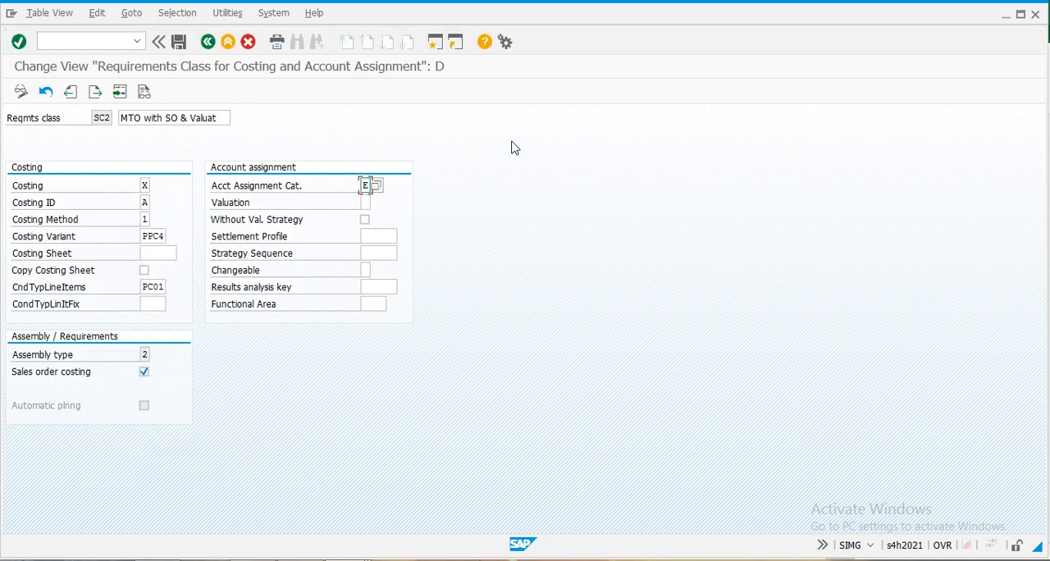
left_click(362, 204)
left_click(376, 204)
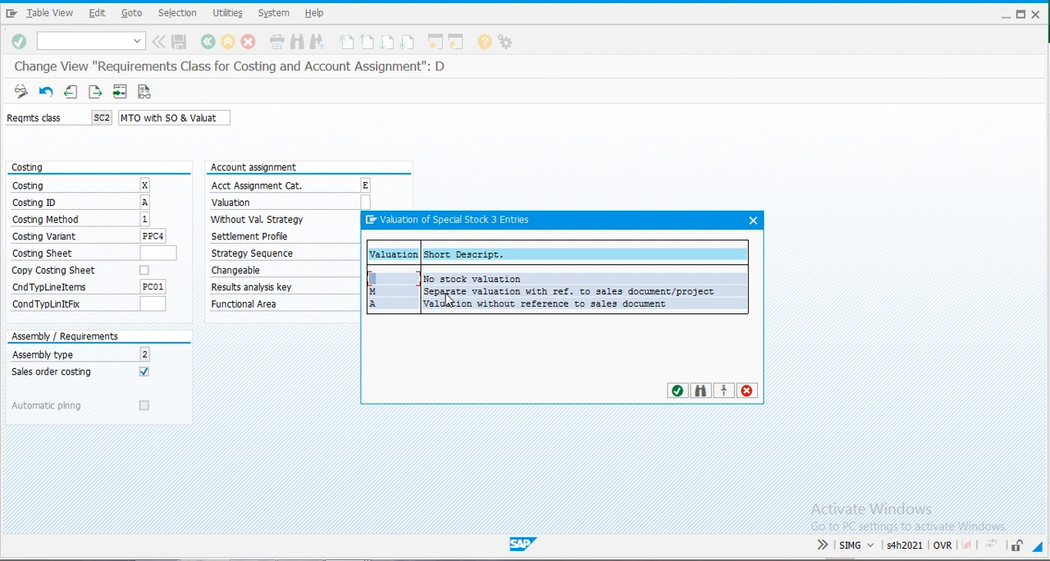
double_click(448, 296)
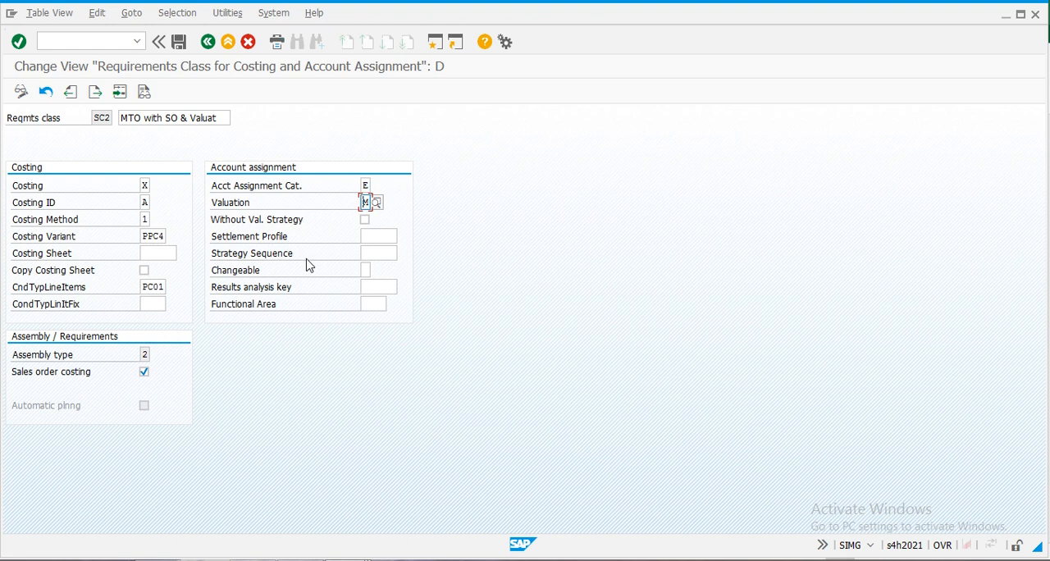
- Set the settlement profile of requirements class SC2 to YBMFP1, PP Valuated to COPA
left_click(375, 236)
left_click(403, 237)
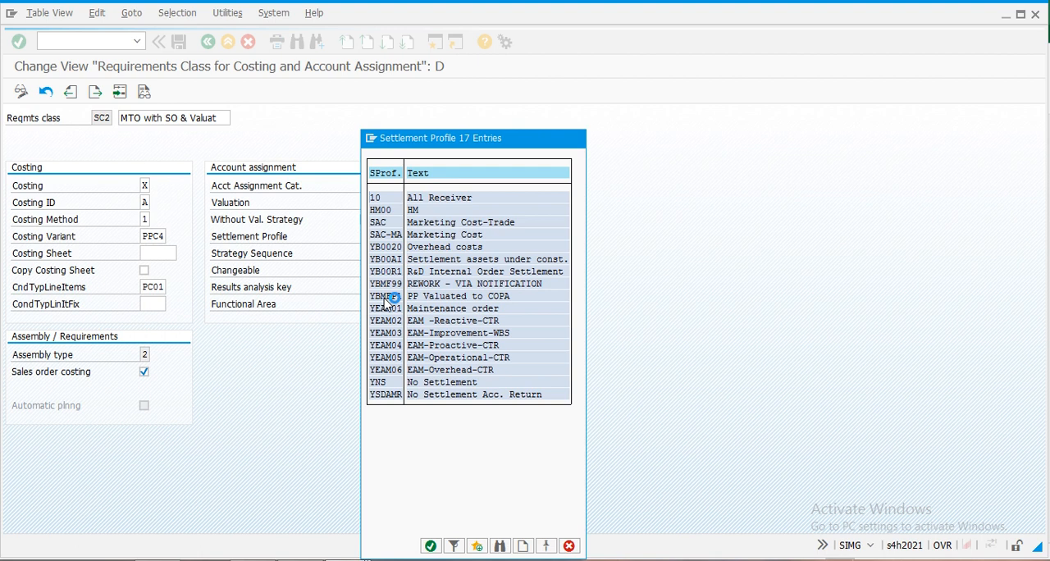
double_click(385, 296)
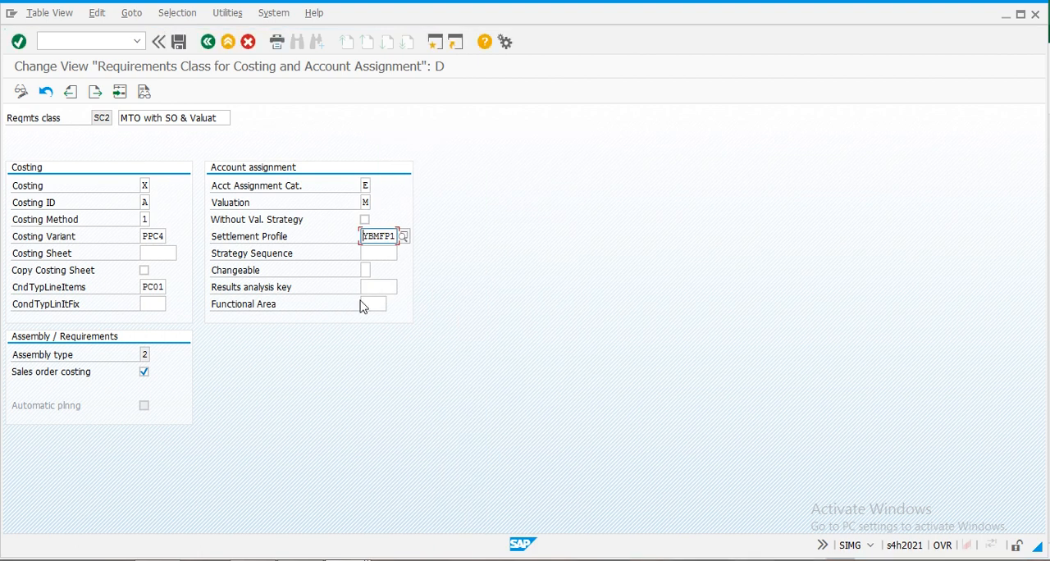
- Review the available results analysis keys for requirements class SC2 and close the list without choosing one
left_click(379, 289)
left_click(403, 286)
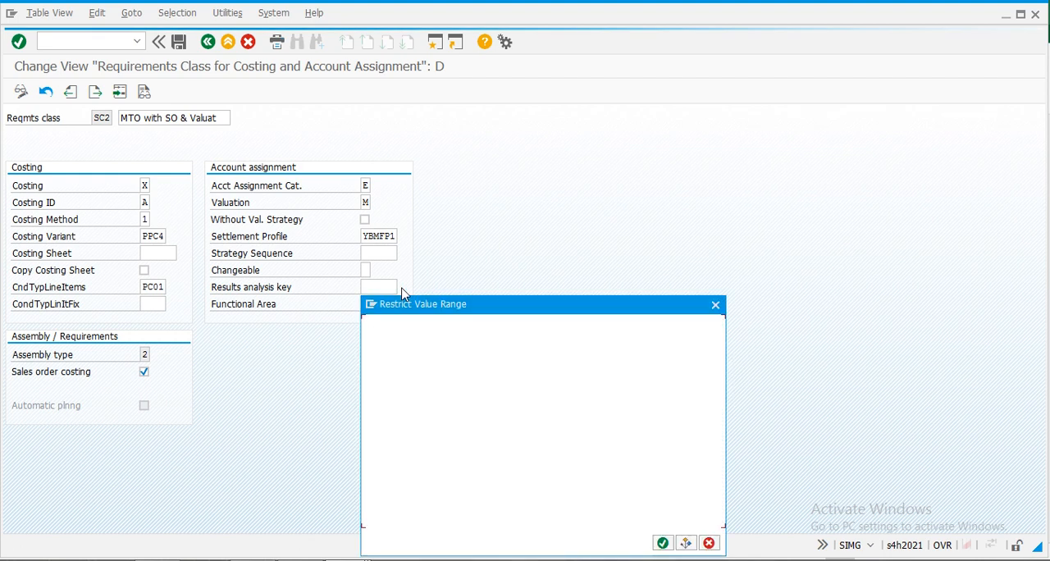
left_click(663, 544)
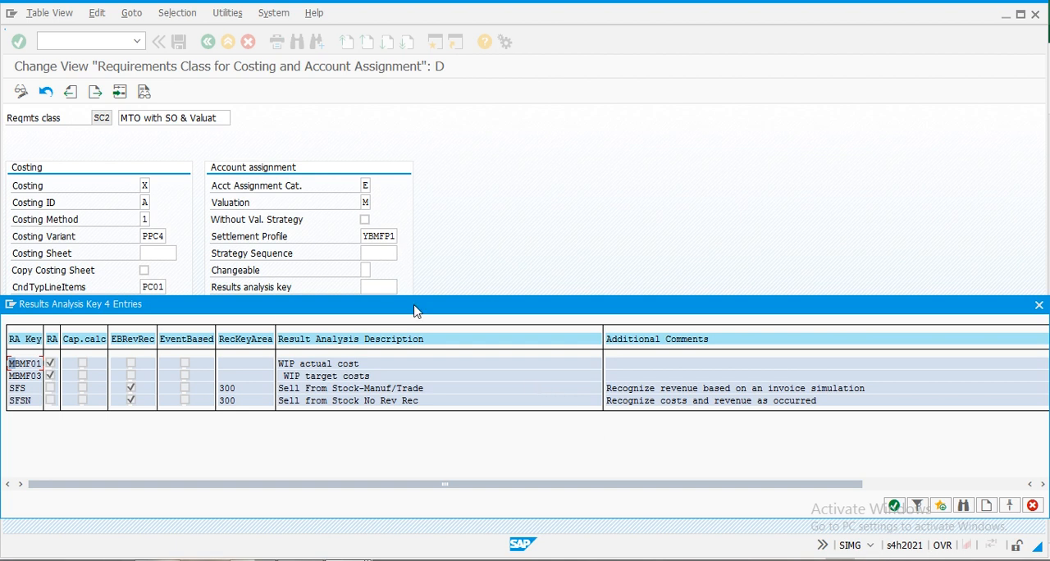
left_click_drag(413, 310, 414, 226)
left_click_drag(678, 223, 718, 227)
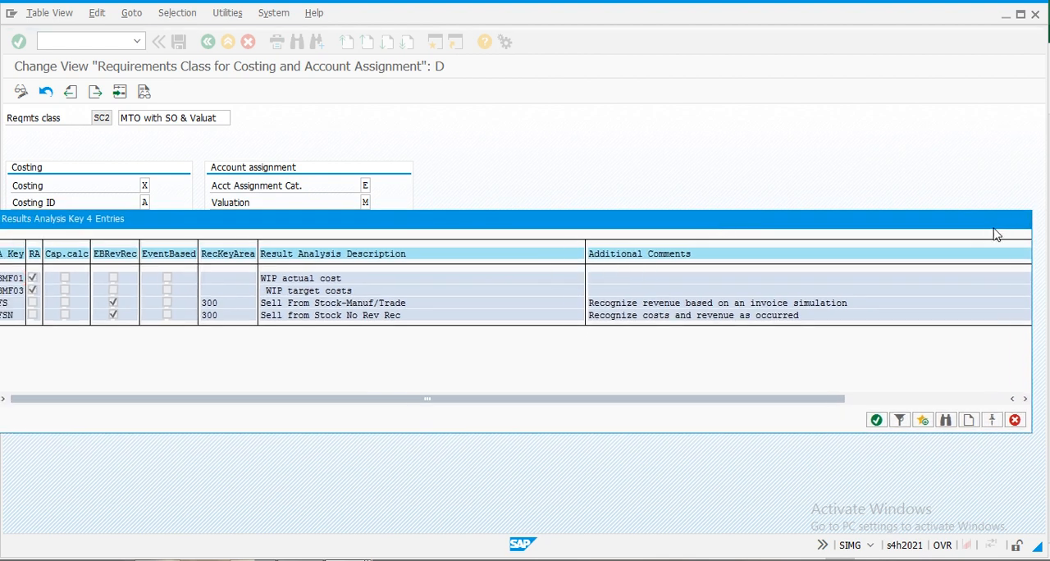
key("Escape")
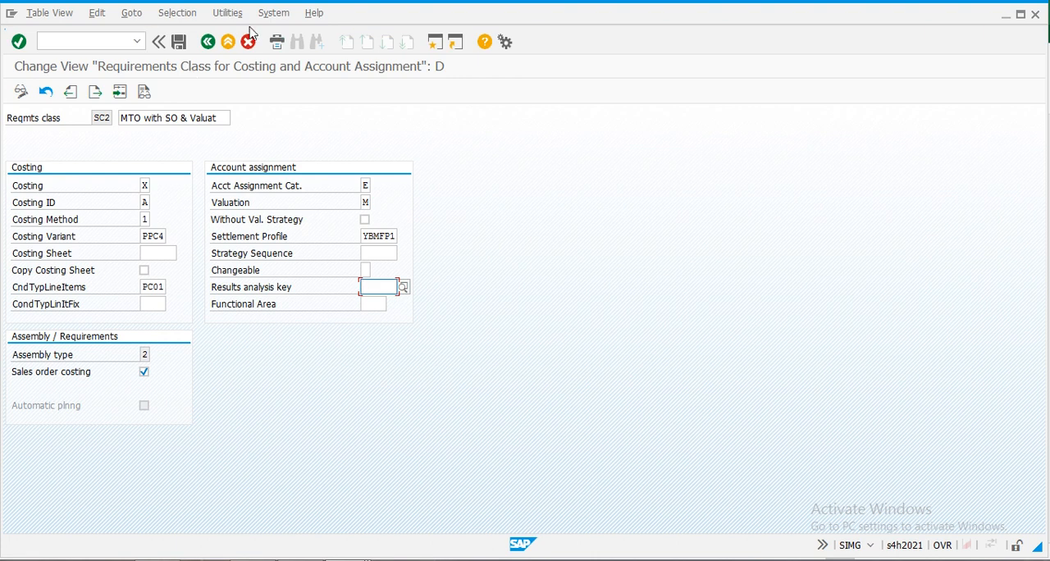
- Try to save SC2, and set its condition type for line items to PCO1, Actual Costs
left_click(179, 43)
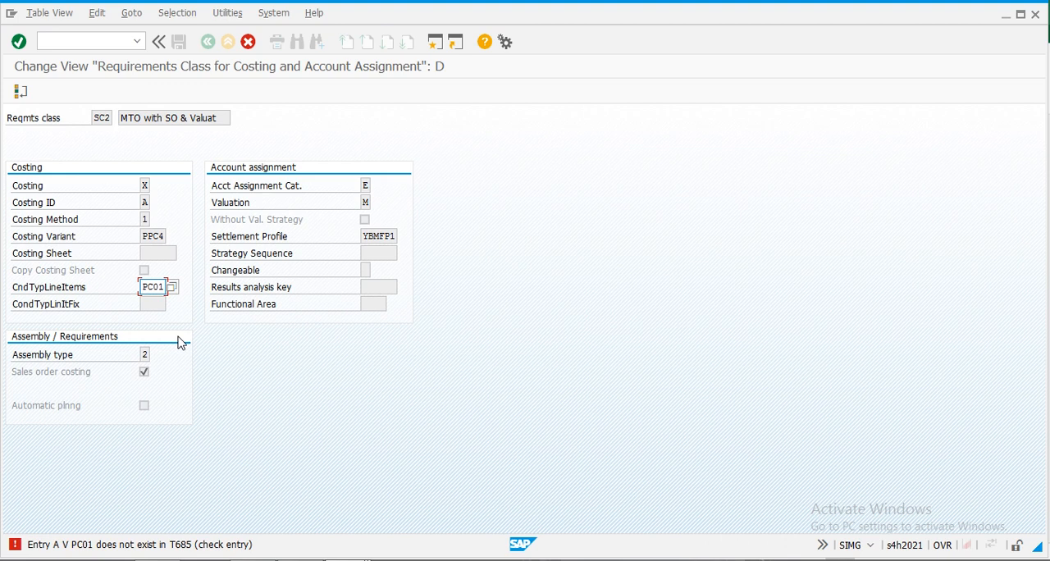
left_click(172, 288)
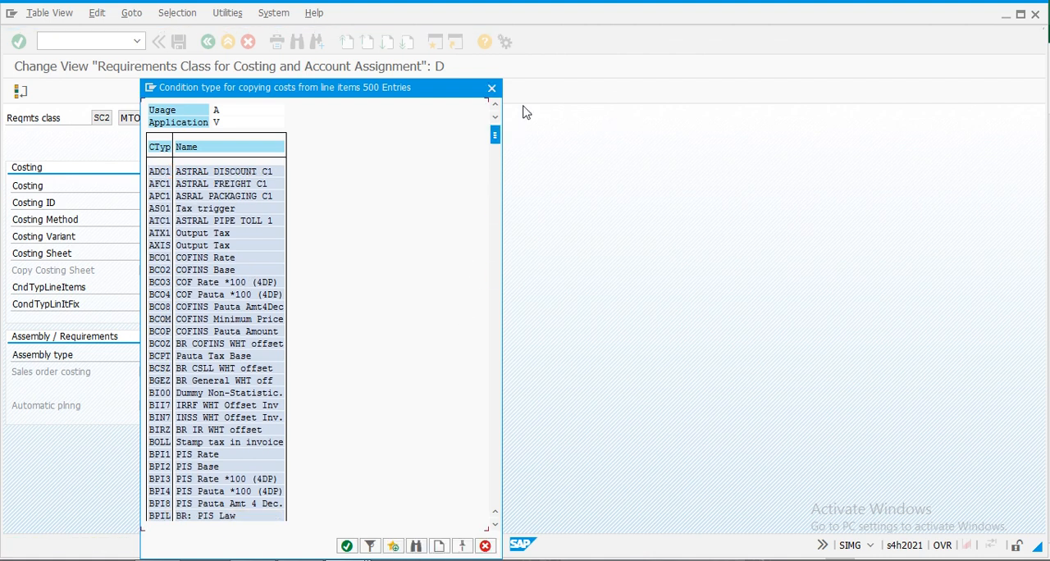
left_click_drag(495, 135, 494, 387)
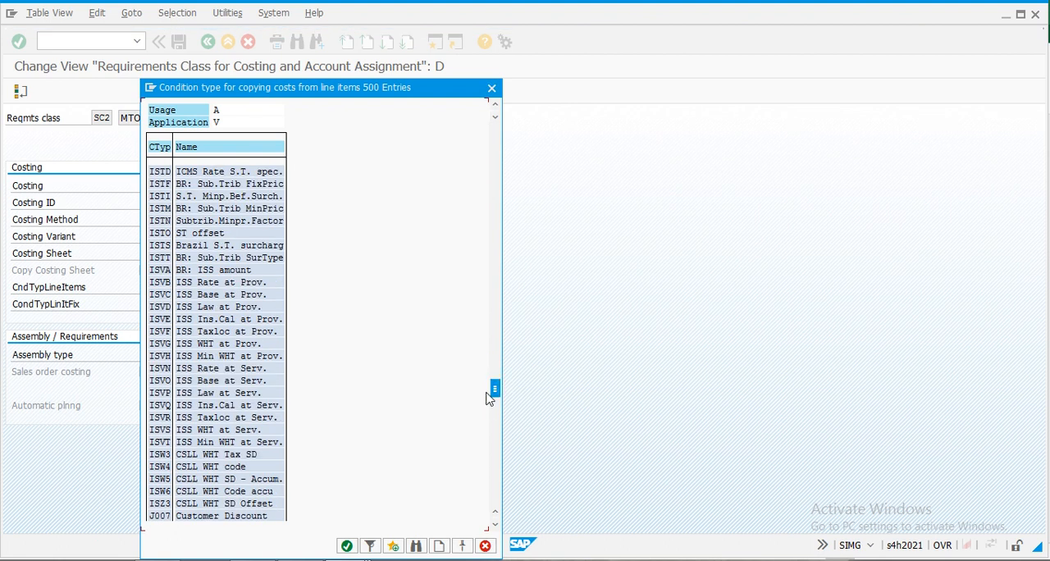
left_click_drag(495, 391, 492, 452)
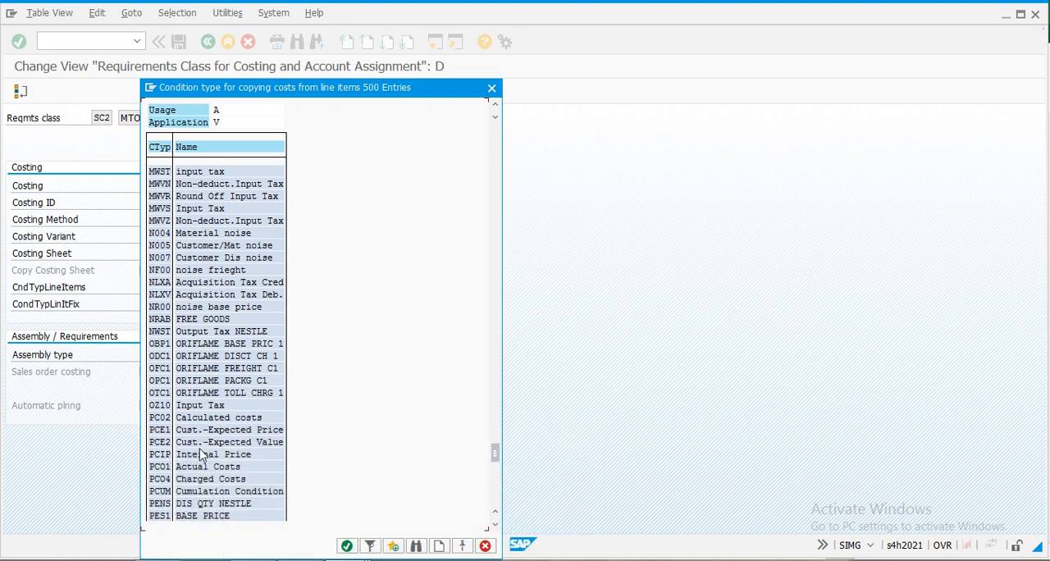
double_click(158, 467)
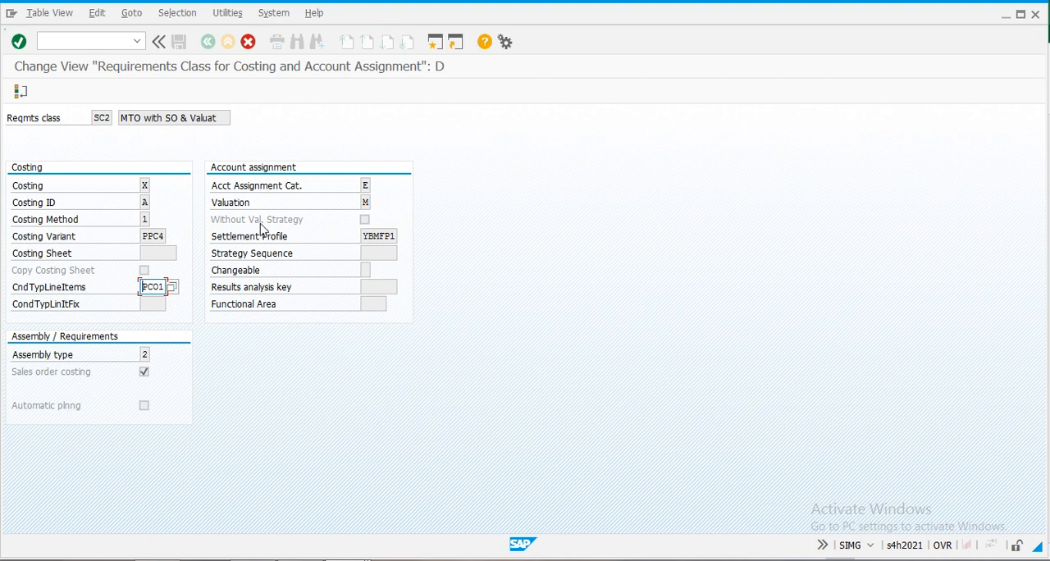
- Save requirements class SC2 and return to the requirements class overview
key("ctrl+s")
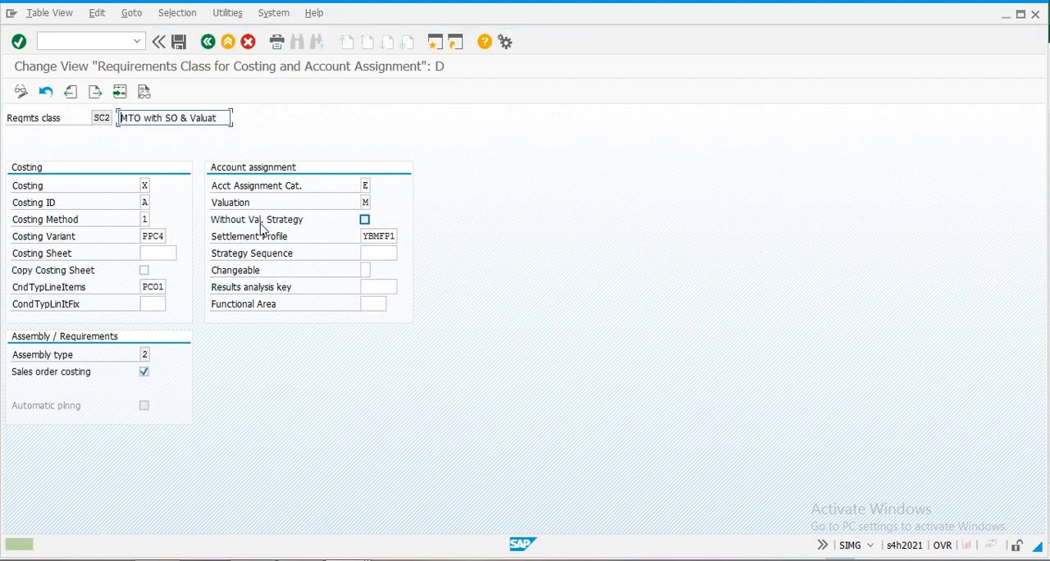
left_click(179, 41)
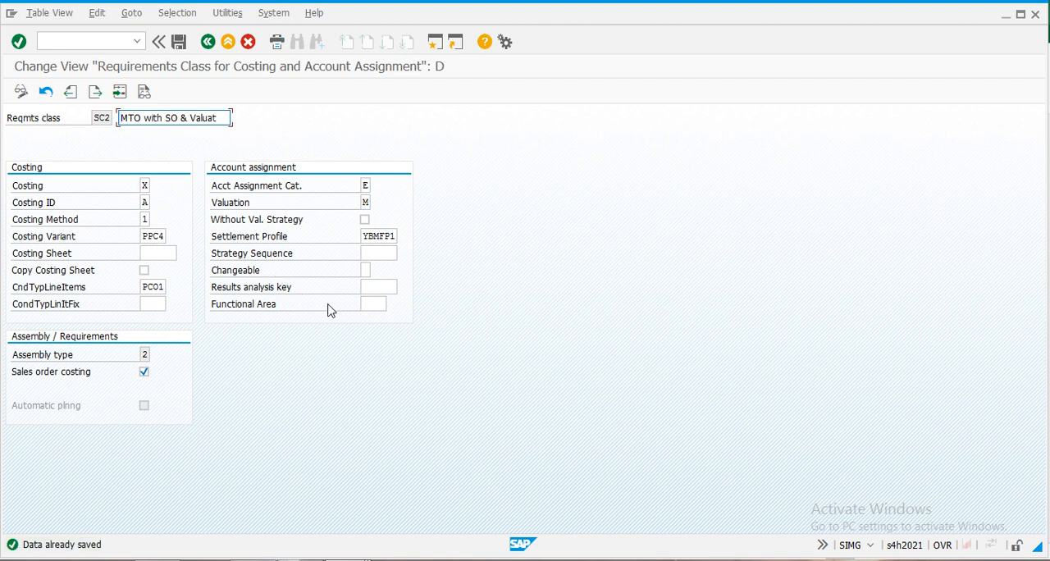
left_click(207, 42)
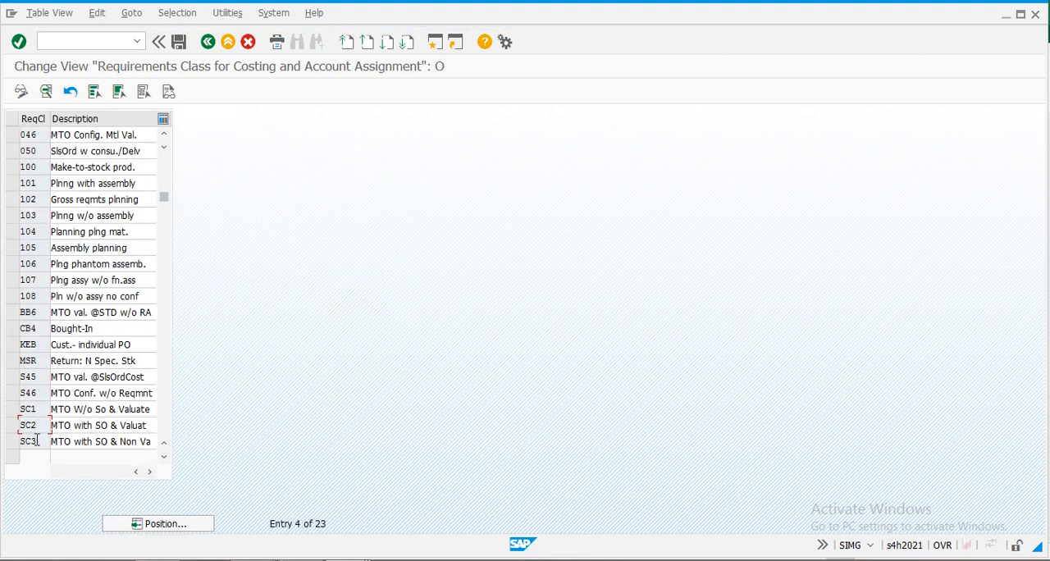
- Open requirements class SC3 and set its costing to X, Costing required
double_click(28, 442)
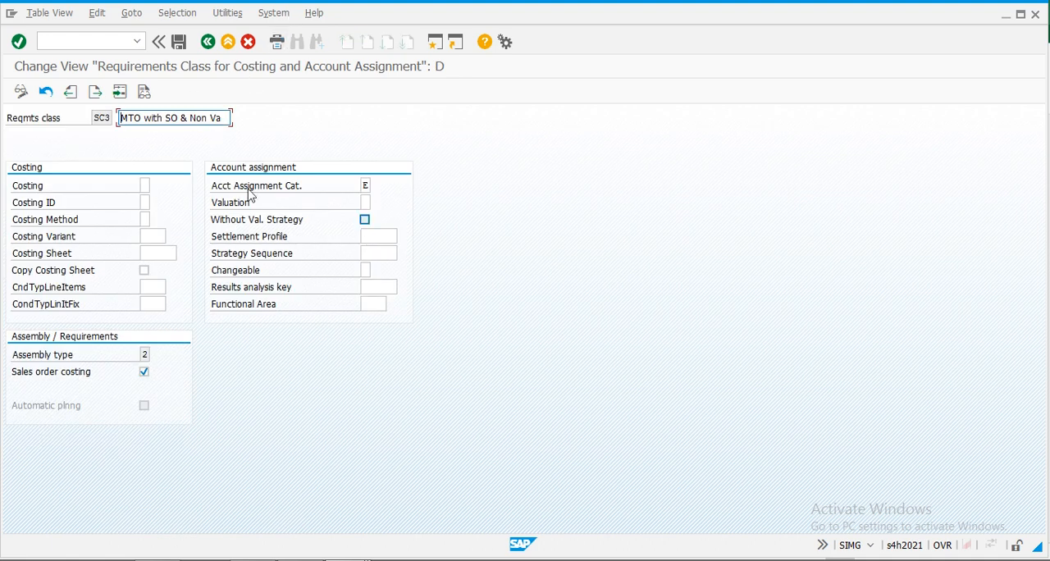
left_click(144, 187)
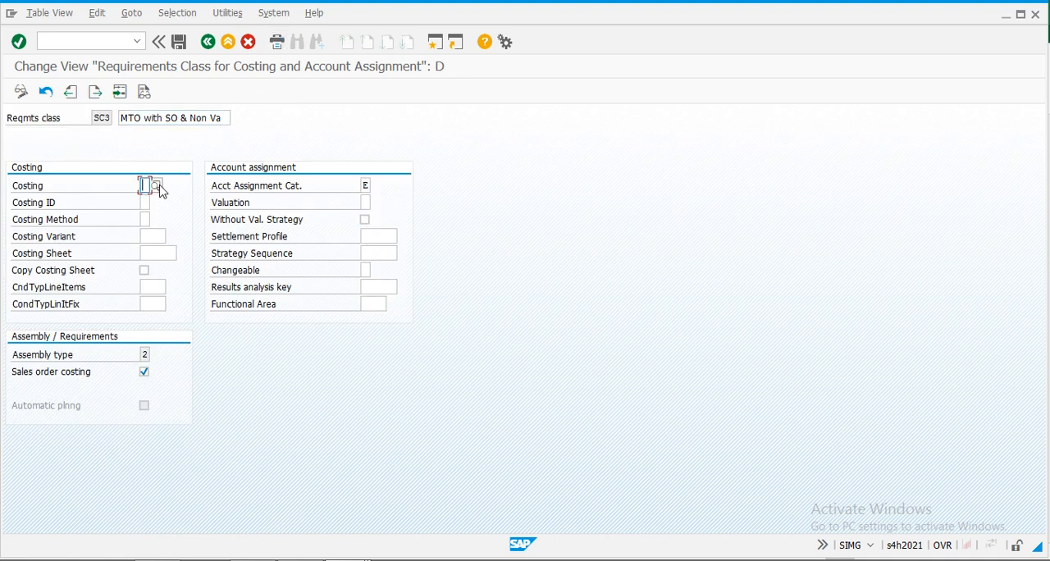
left_click(156, 186)
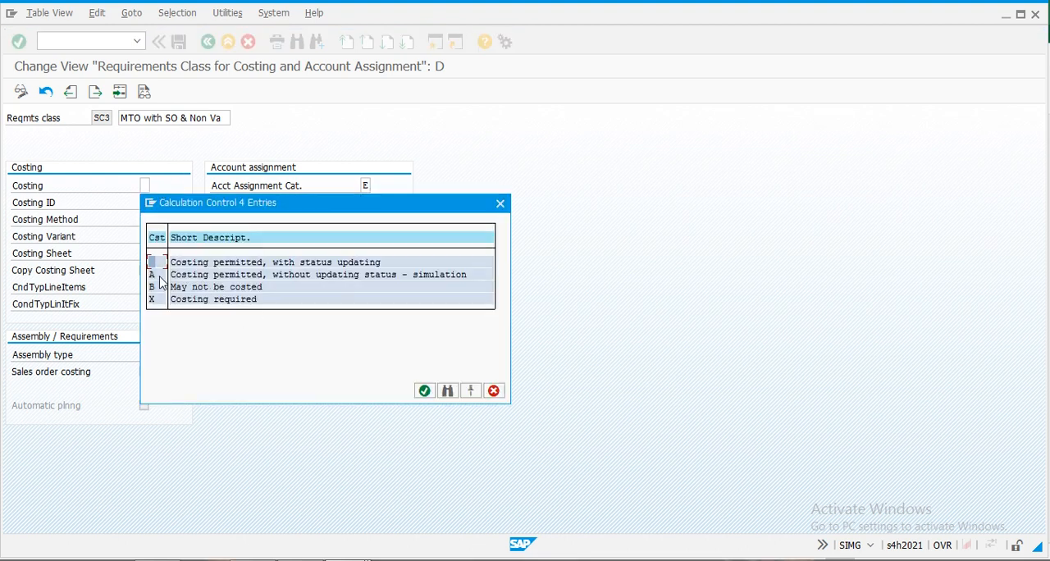
double_click(200, 300)
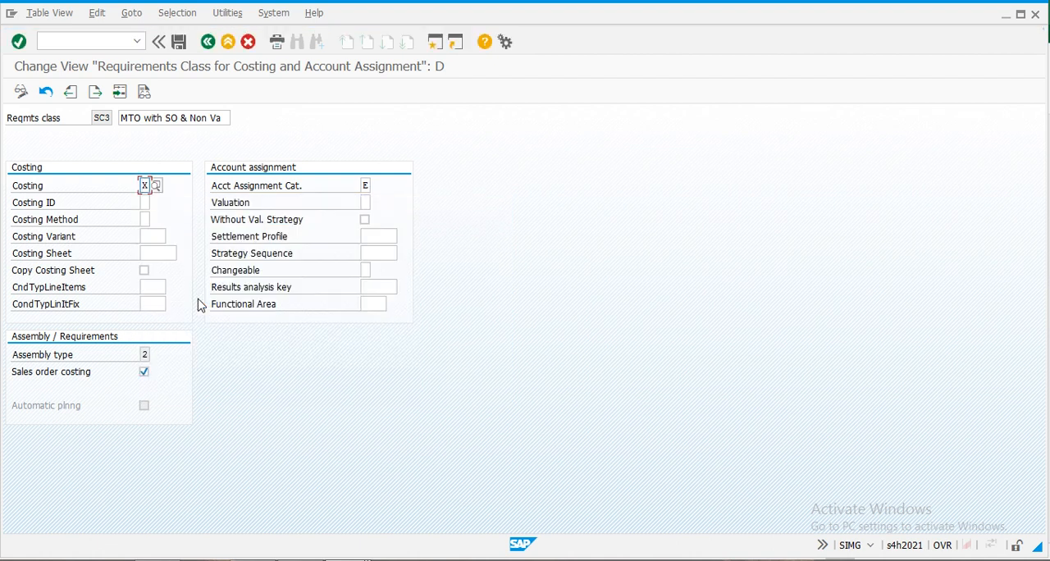
- Set SC3's costing ID to B, Automatic costing and marking, and its costing method to 1, Product Costing
left_click(145, 203)
left_click(155, 204)
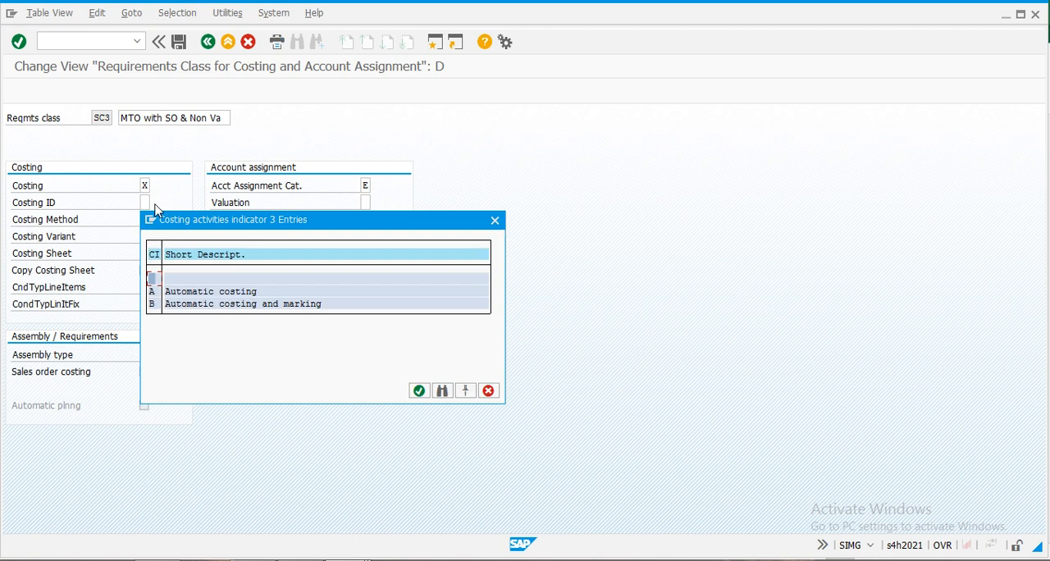
left_click(177, 305)
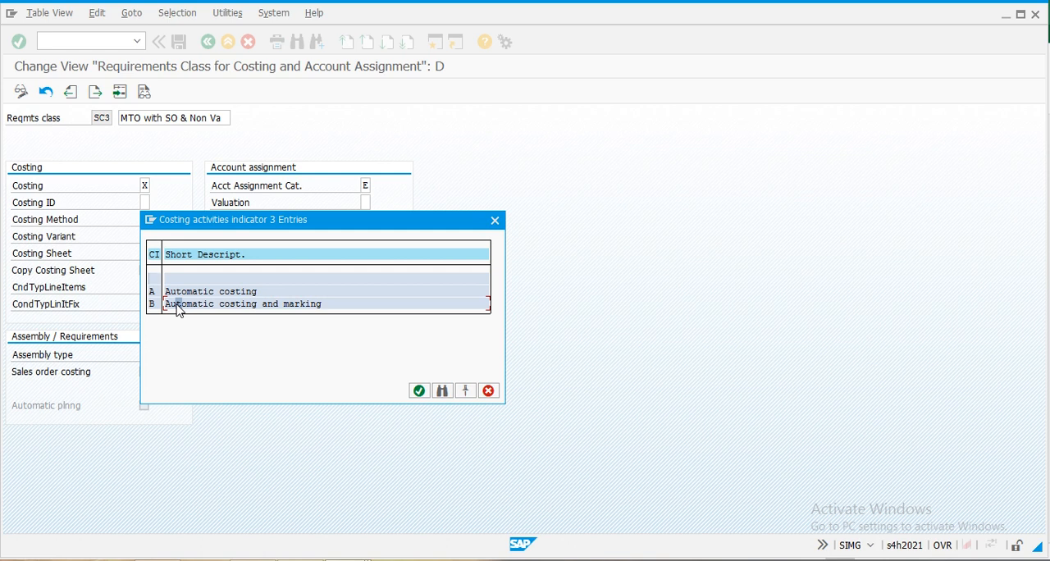
double_click(175, 304)
left_click(145, 219)
left_click(154, 219)
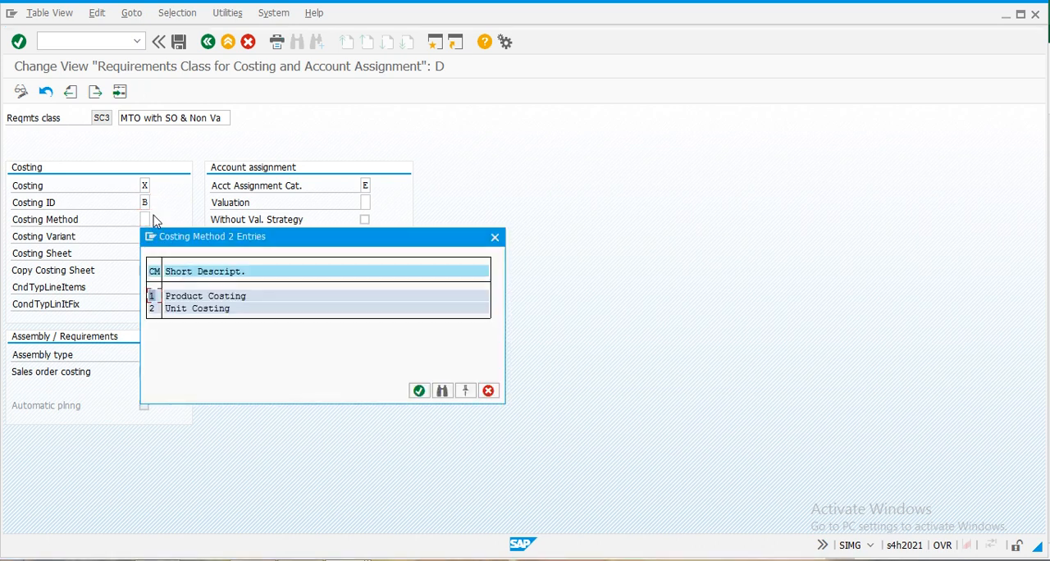
double_click(196, 299)
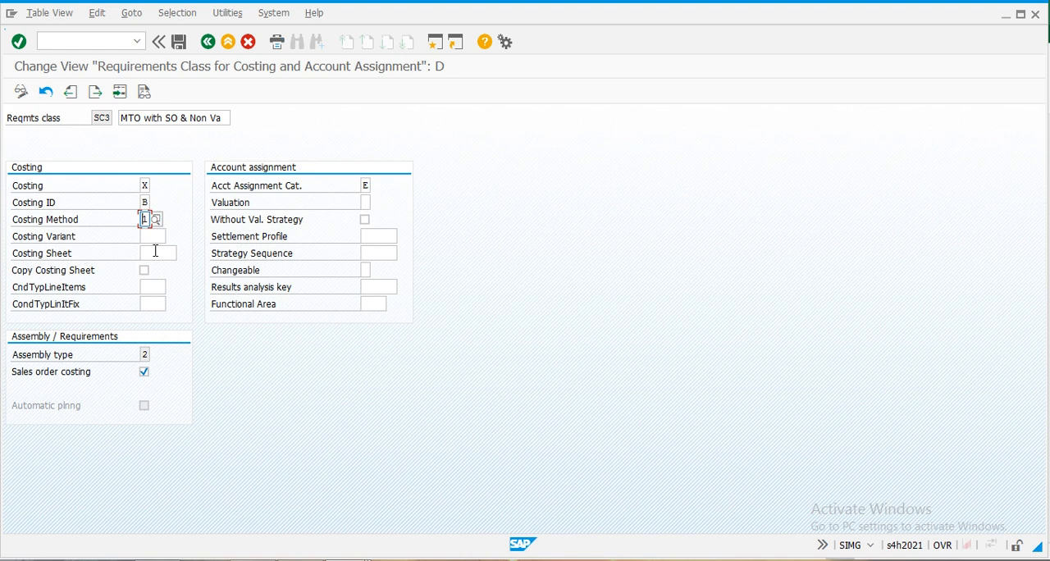
- Set the costing variant of requirements class SC3 to PPC4, Sales Order Costing
left_click(154, 236)
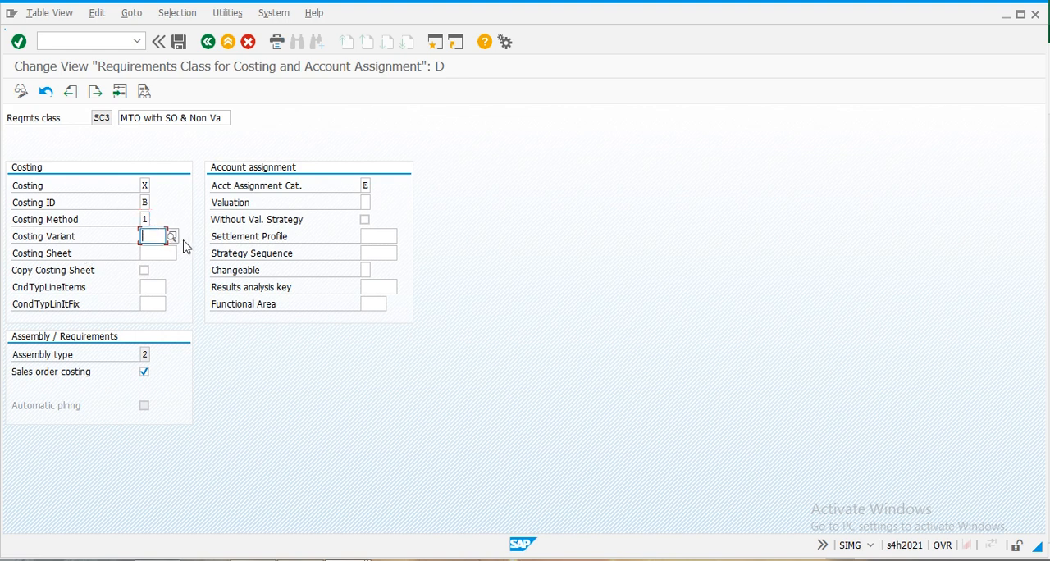
type("P")
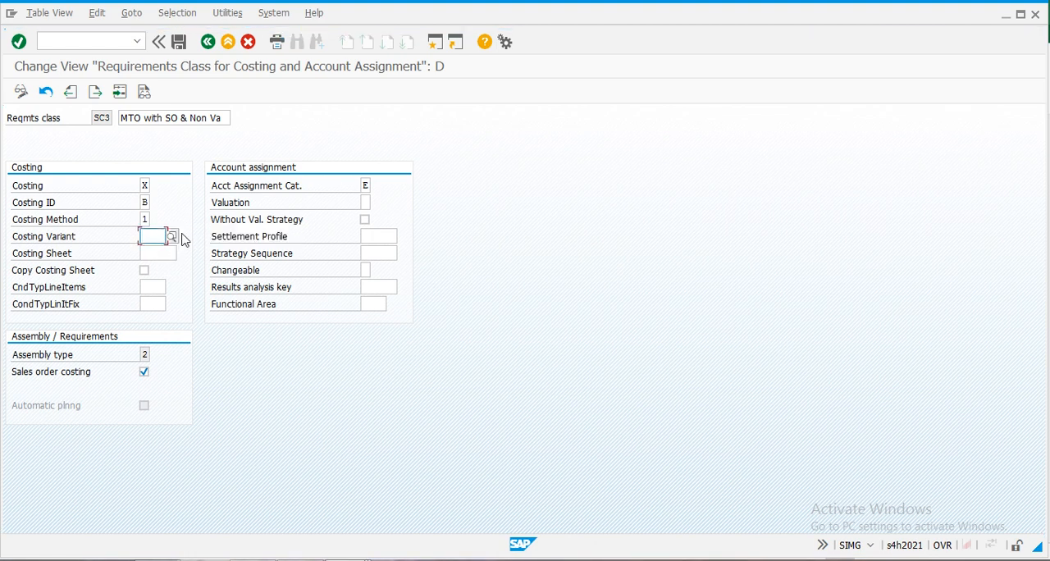
left_click(173, 237)
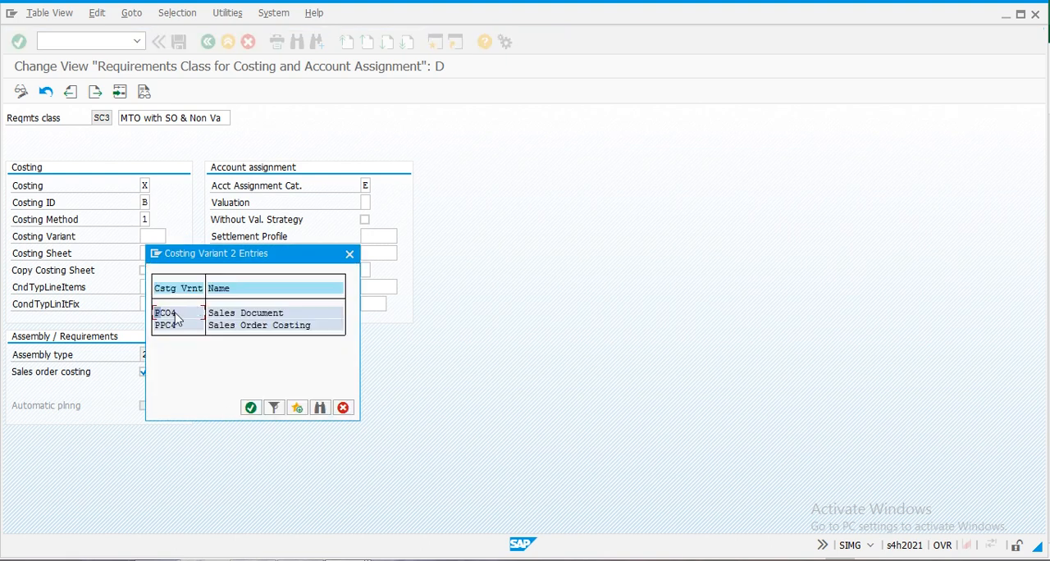
double_click(233, 326)
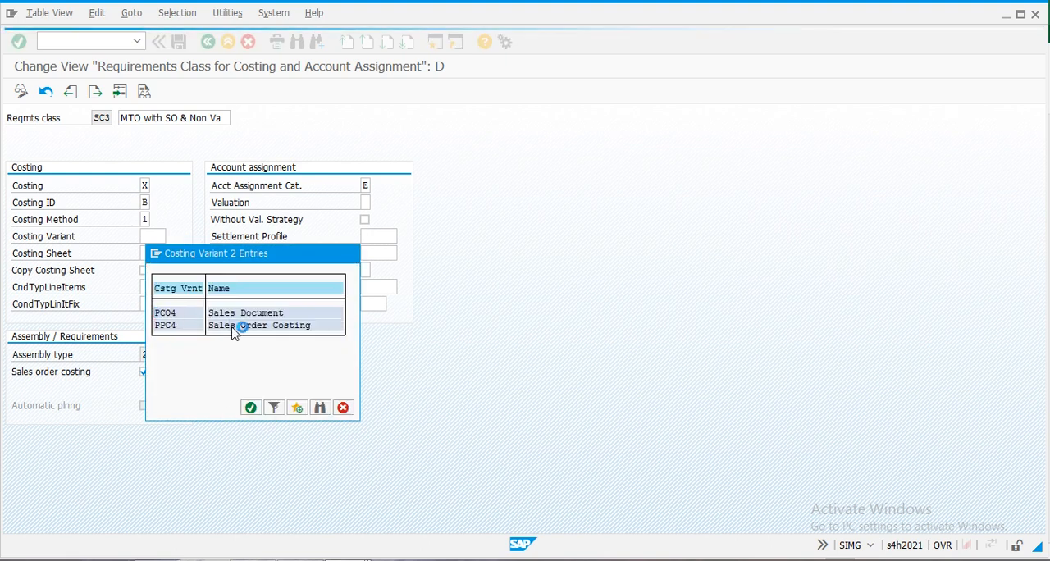
- Set SC3's condition type for line items to PCO1, Actual Costs
left_click(157, 292)
left_click(173, 287)
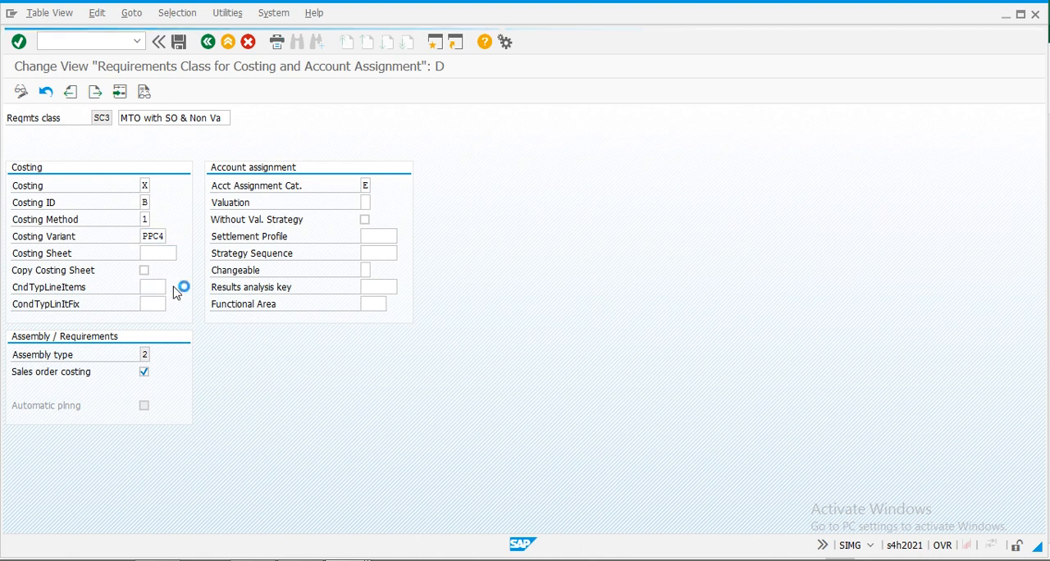
left_click_drag(496, 135, 480, 461)
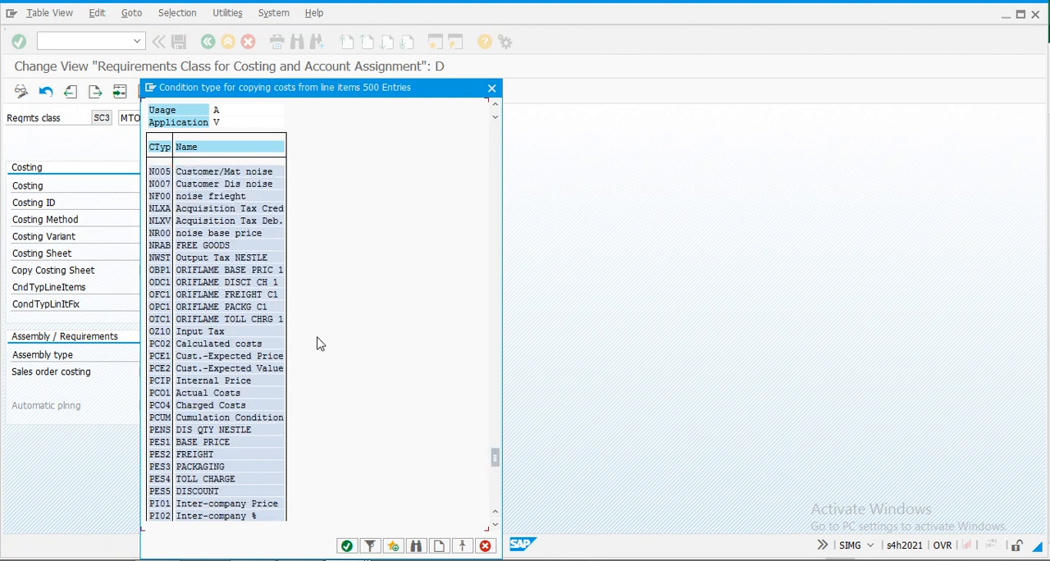
key("Escape")
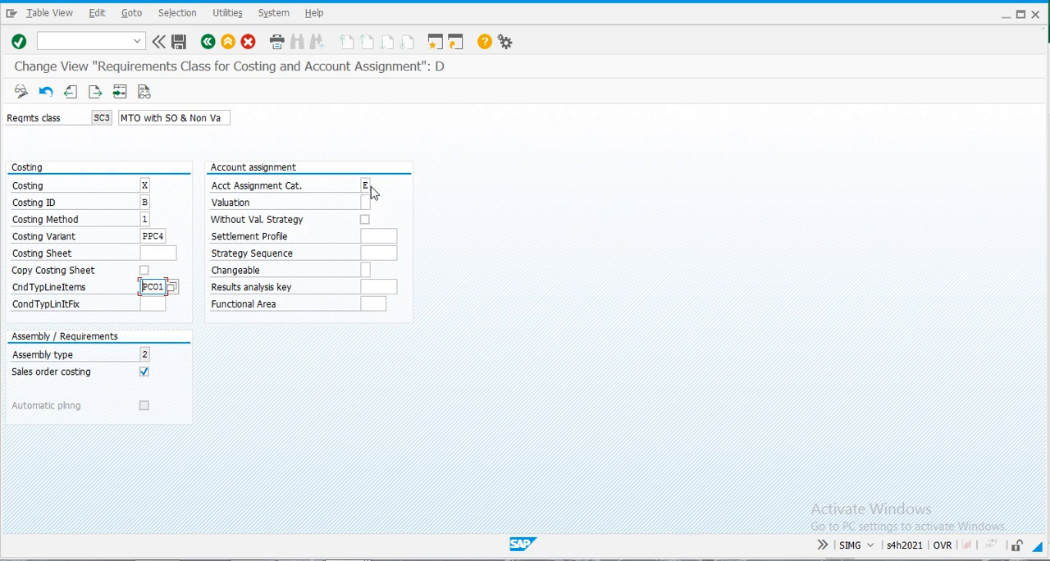
- Set SC3's special stock valuation to M, Separate valuation with ref. to sales document/project
left_click(367, 202)
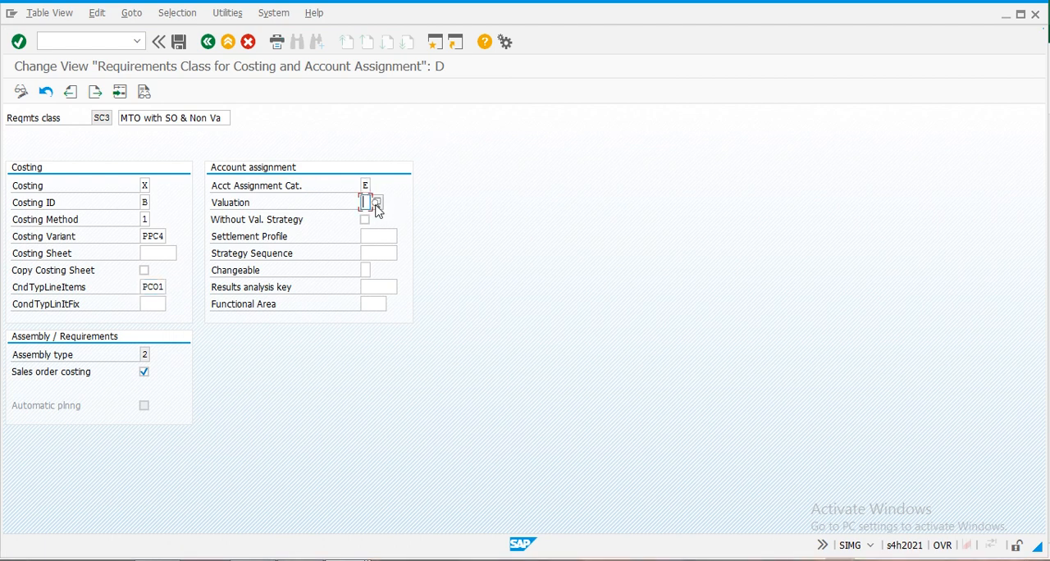
left_click(375, 203)
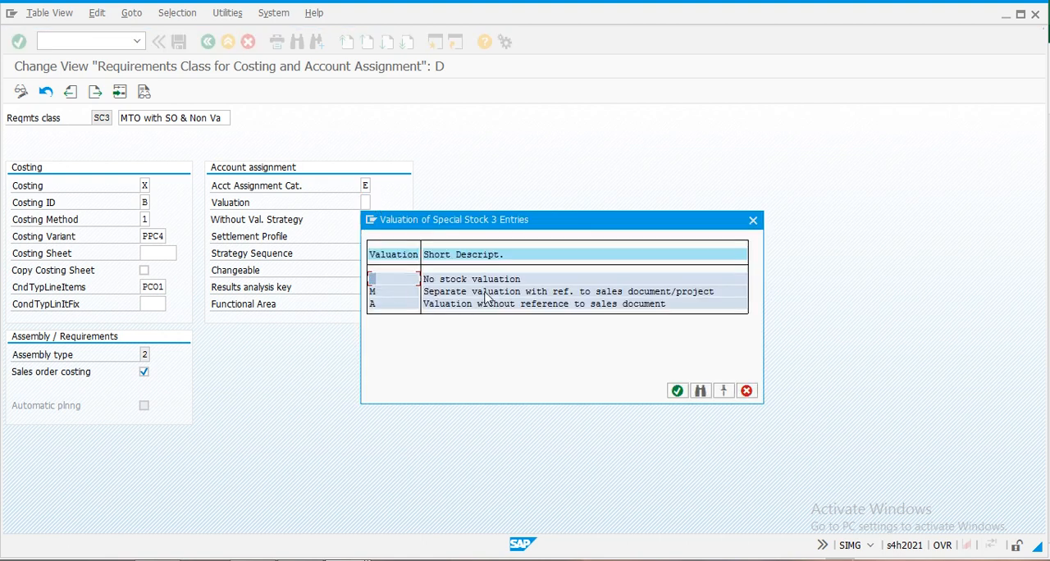
double_click(485, 293)
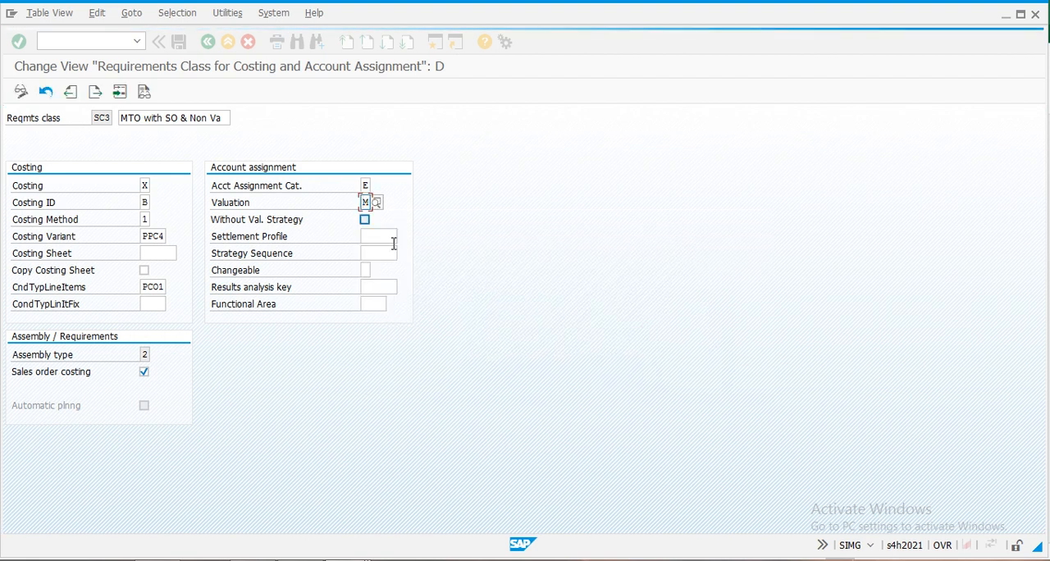
- Set the settlement profile of requirements class SC3 to YBMFP1, PP Valuated to COPA
left_click(389, 240)
type("Y")
key("Return")
left_click(636, 293)
left_click(402, 237)
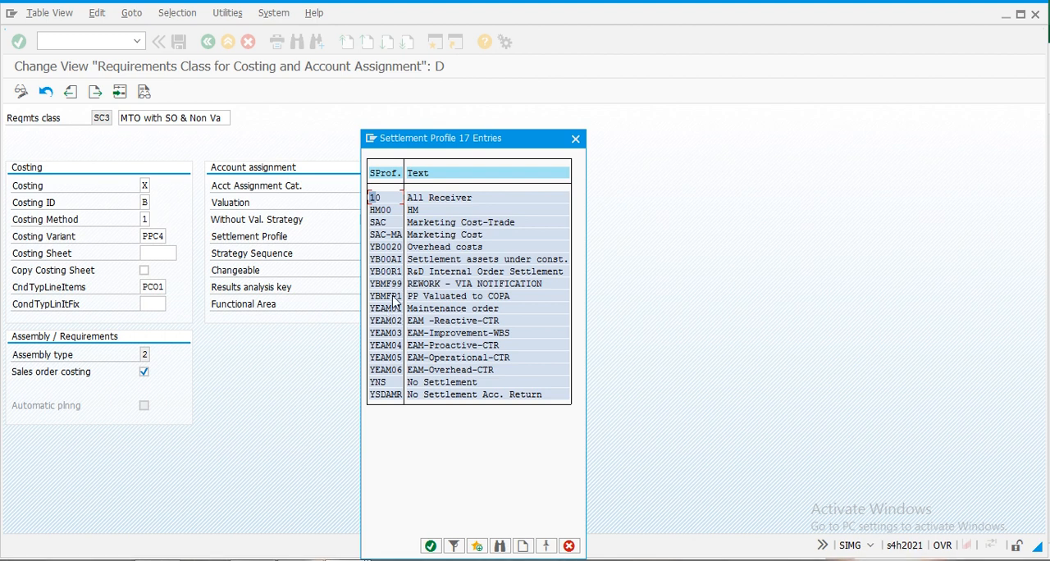
double_click(393, 298)
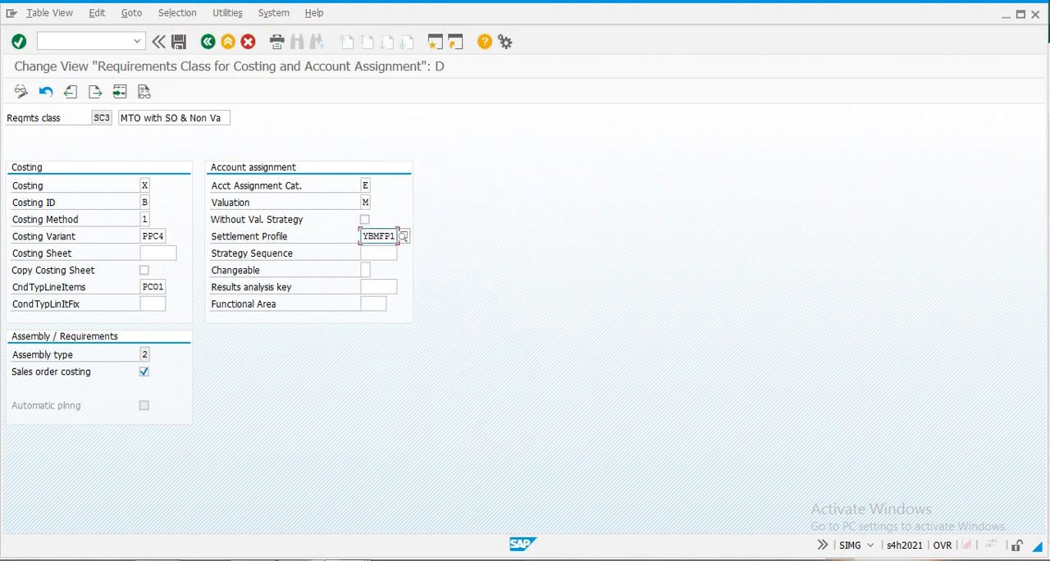
- Save requirements class SC3 and return to the requirements class overview
left_click(181, 46)
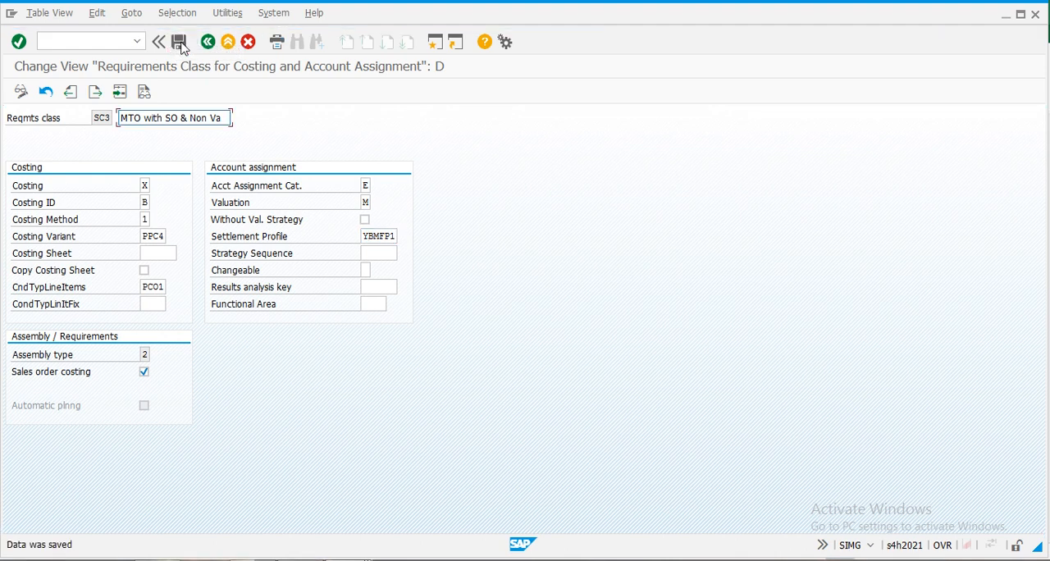
left_click(211, 45)
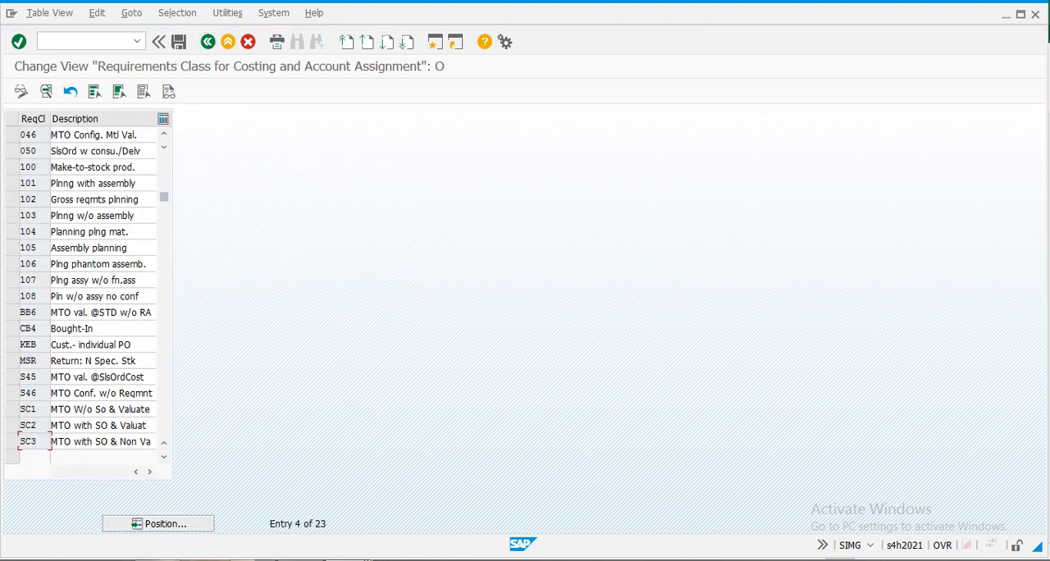
- Reopen requirements class SC3 to review its saved settings, and go back to the IMG structure
double_click(36, 443)
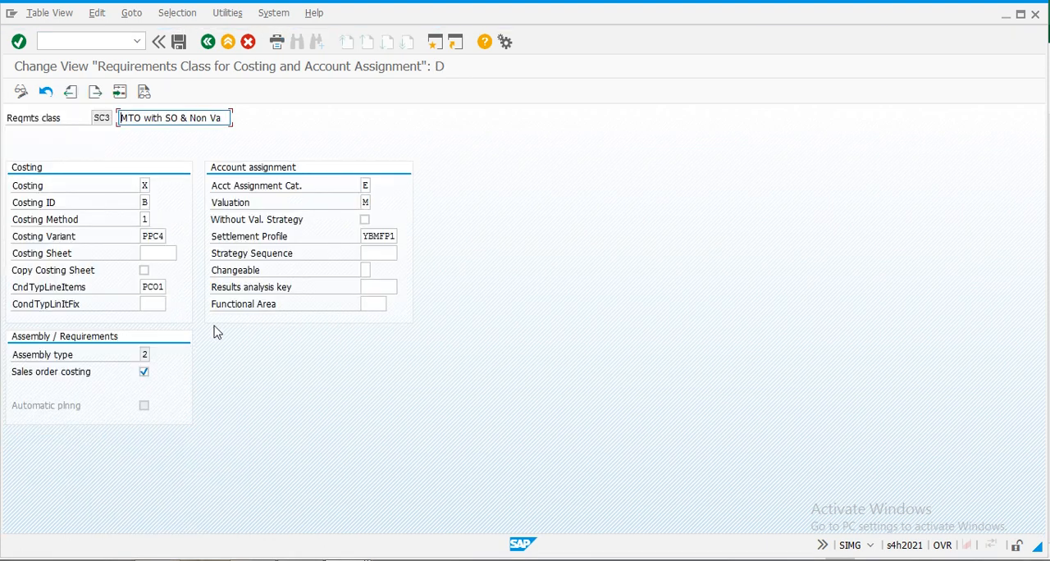
left_click(209, 44)
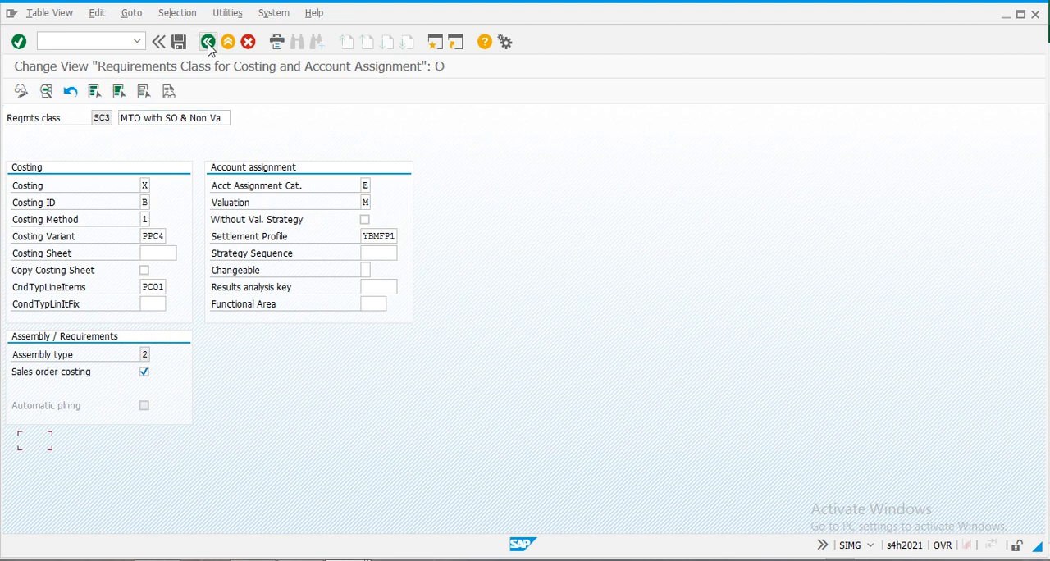
left_click(209, 48)
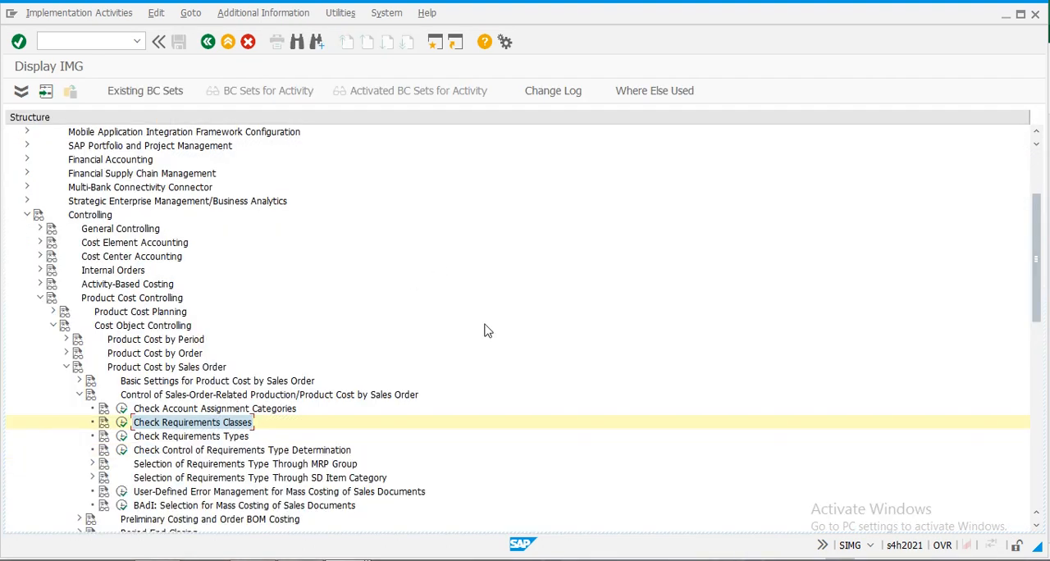
- Switch to the Excel checklist, highlight the OVZH entry Check requirement types, and return to SAP
key("alt+Tab")
key("ctrl+c")
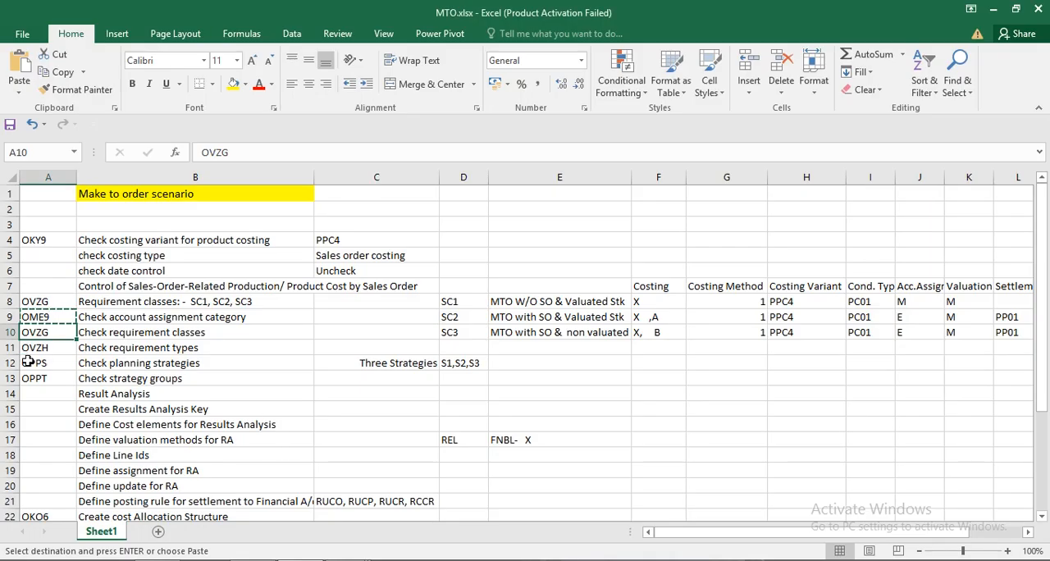
left_click_drag(39, 348, 153, 349)
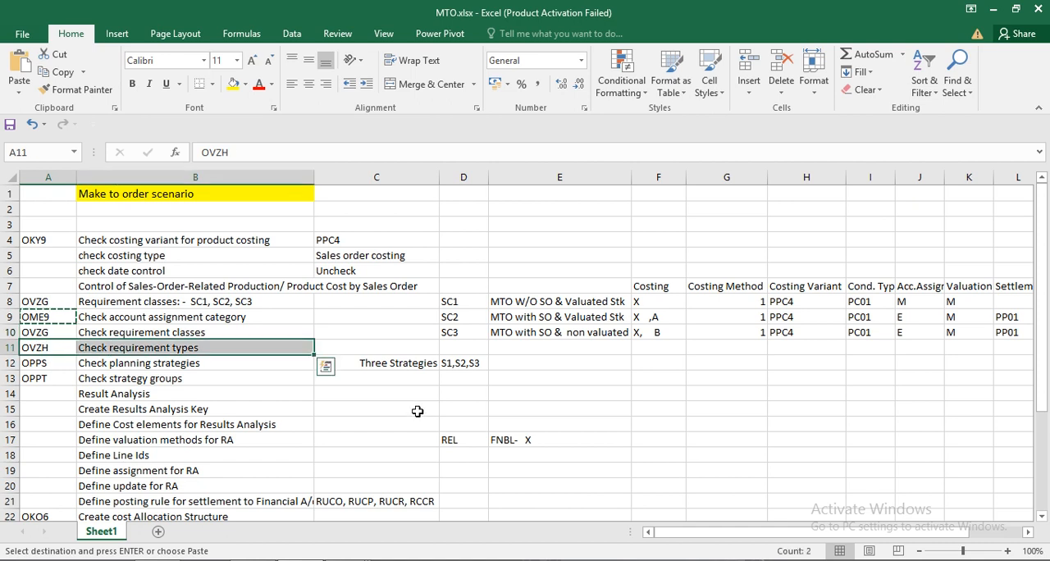
key("alt+Tab")
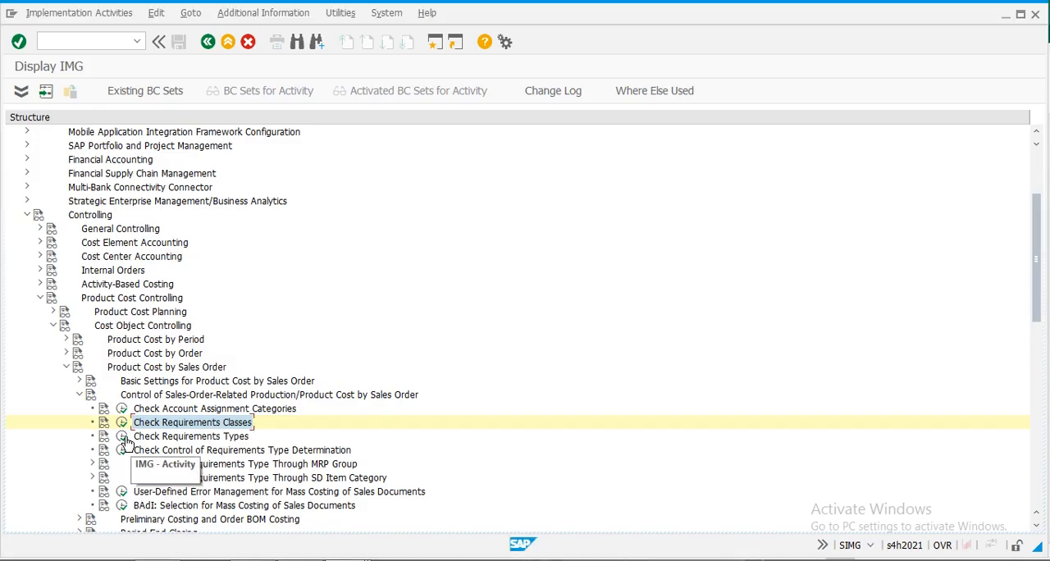
- Start new entries in Check Requirements Types and enter requirements type SC1 with requirements class SC1
left_click(122, 436)
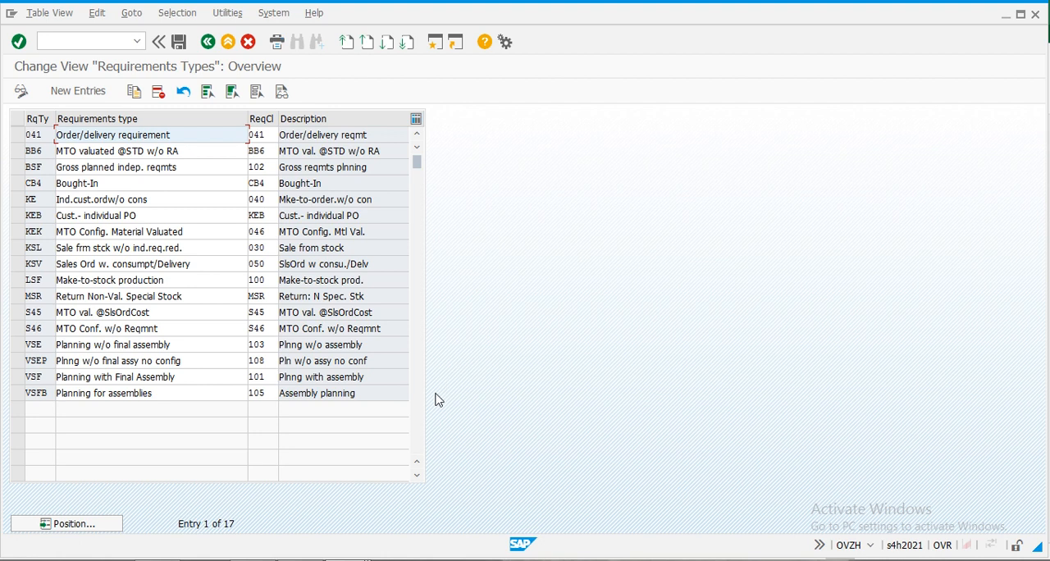
left_click(76, 91)
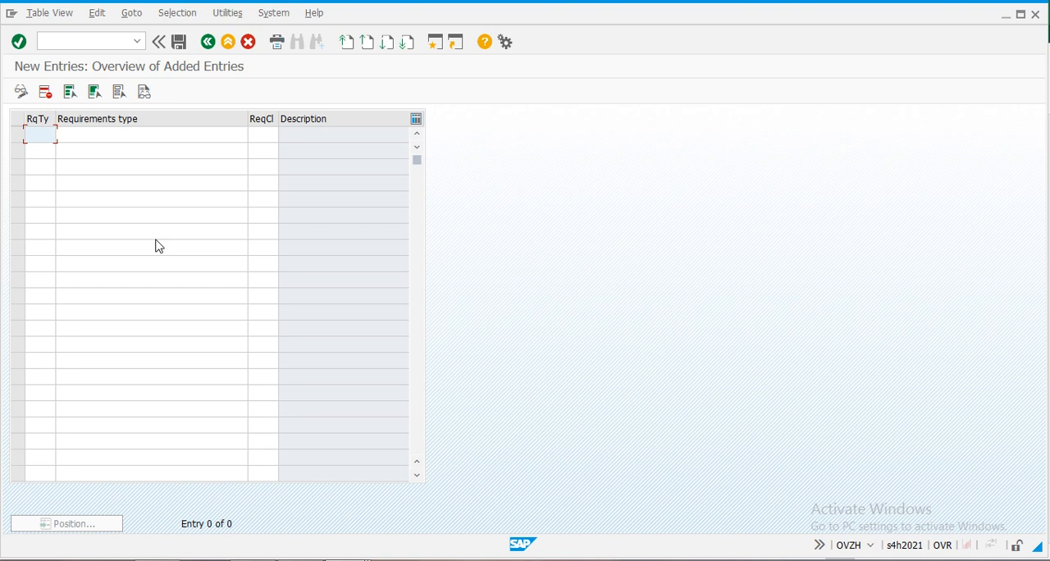
type("SC1")
key("Tab")
key("Tab")
type("SC1")
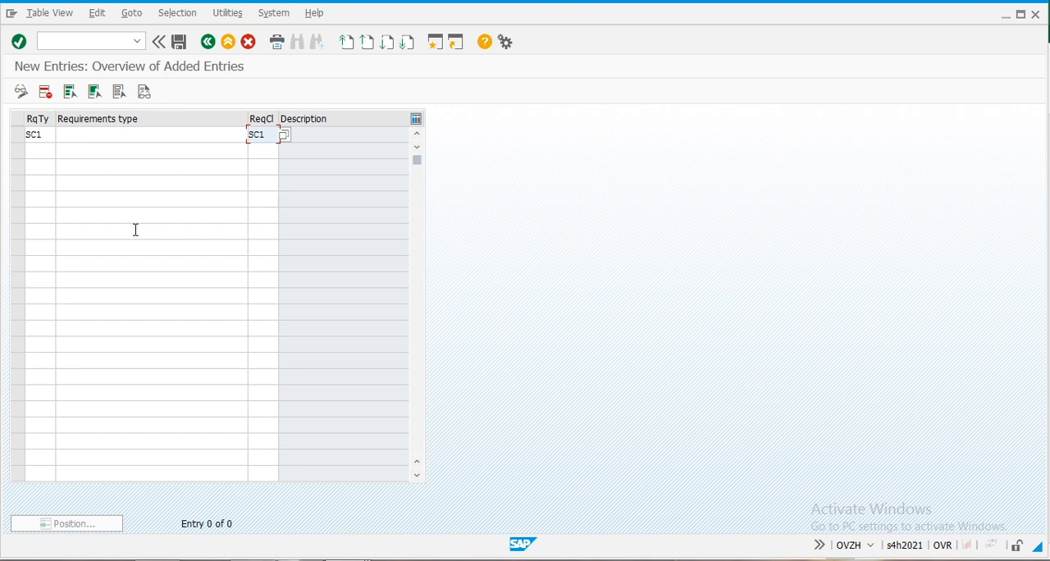
- Add requirements type SC2 with class SC2 and requirements type SC3 with class SC3, and confirm the entries
key("Tab")
type("SC2")
key("Tab")
key("Tab")
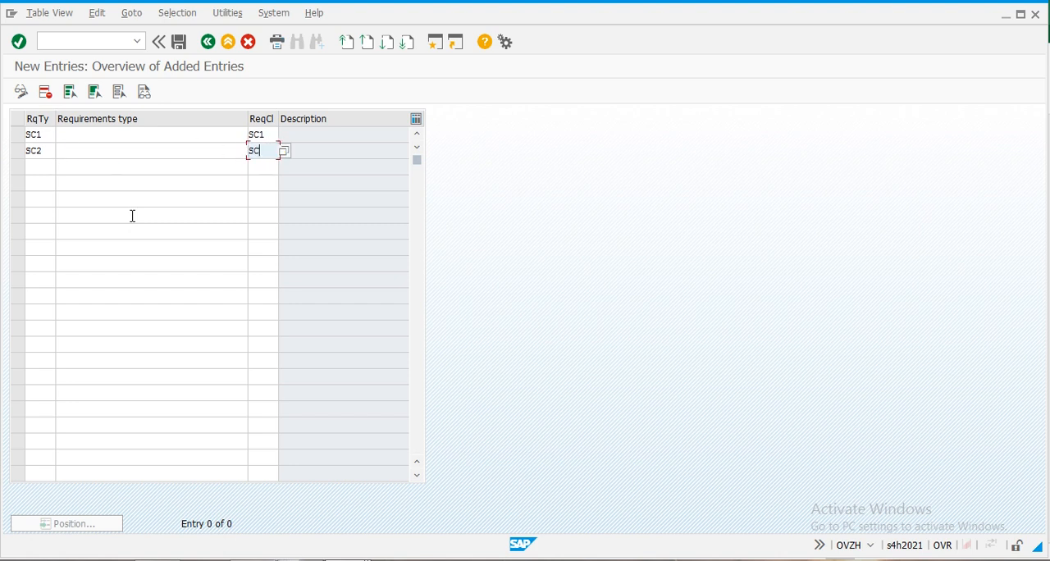
key("Tab")
key("Tab")
key("Tab")
type("S")
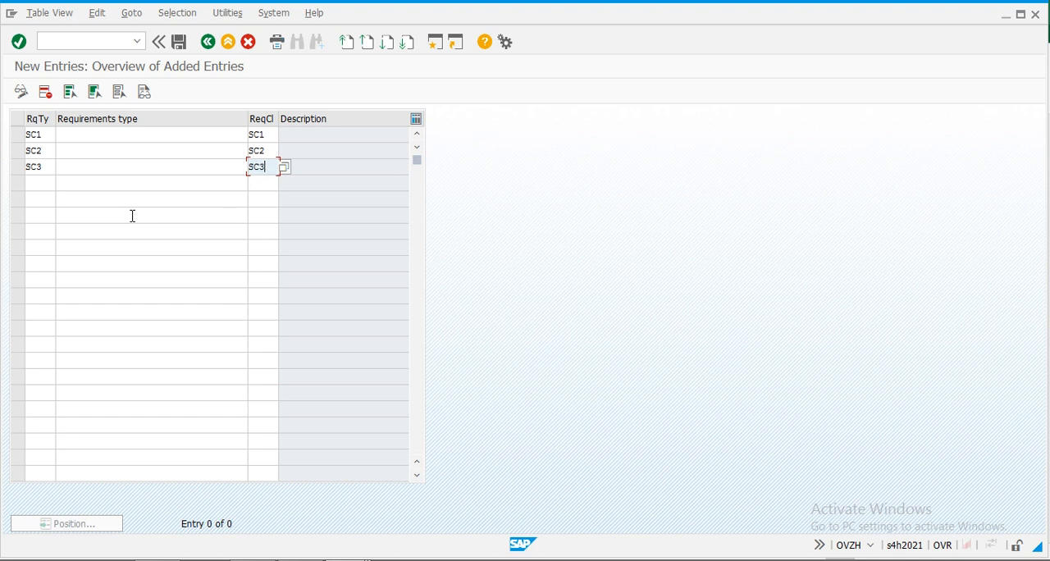
key("Return")
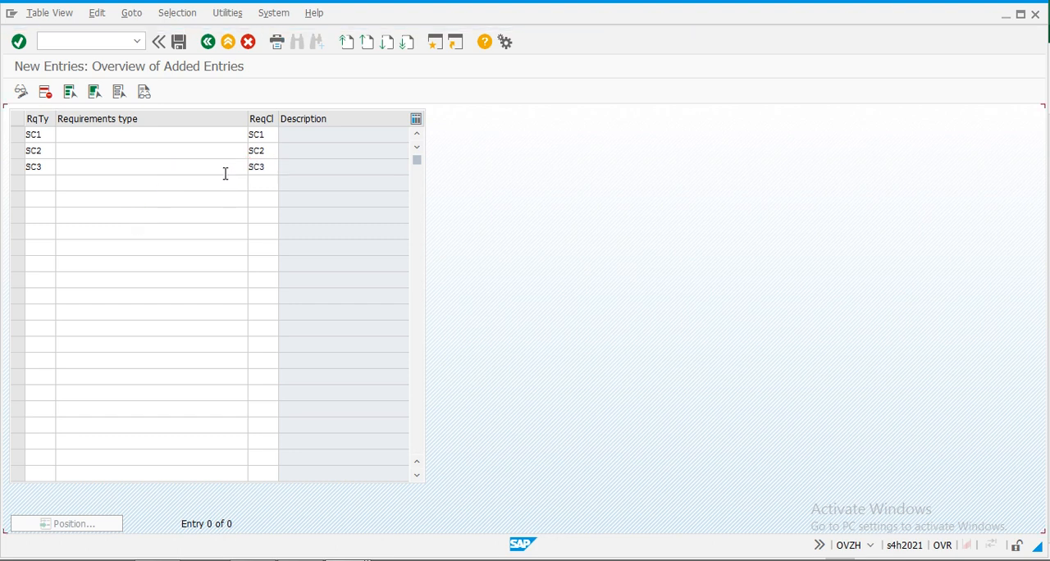
- Give requirements types SC1, SC2 and SC3 the same descriptions as their requirements classes by copying each class description
left_click_drag(396, 135, 217, 133)
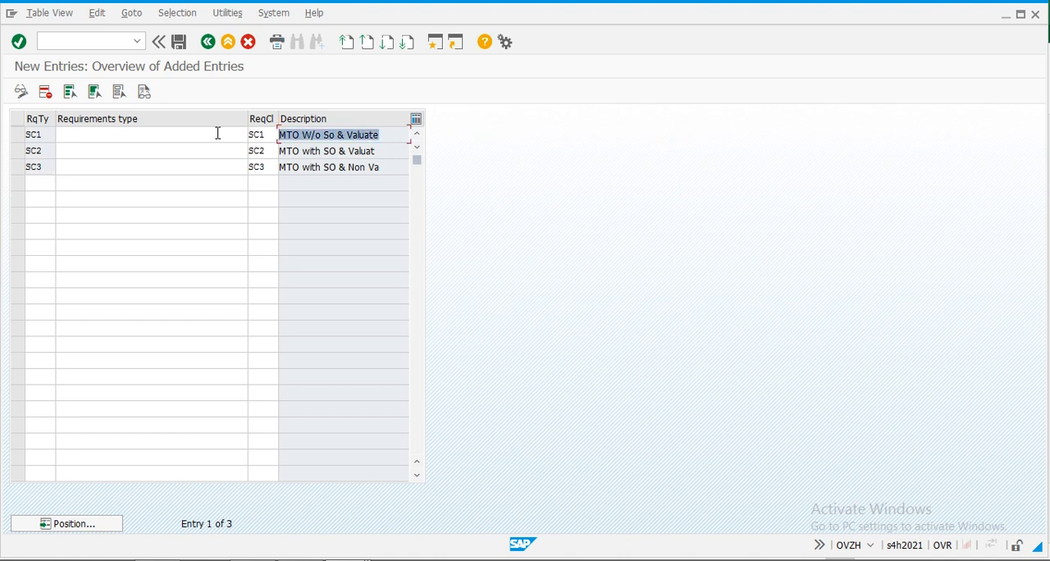
left_click(169, 133)
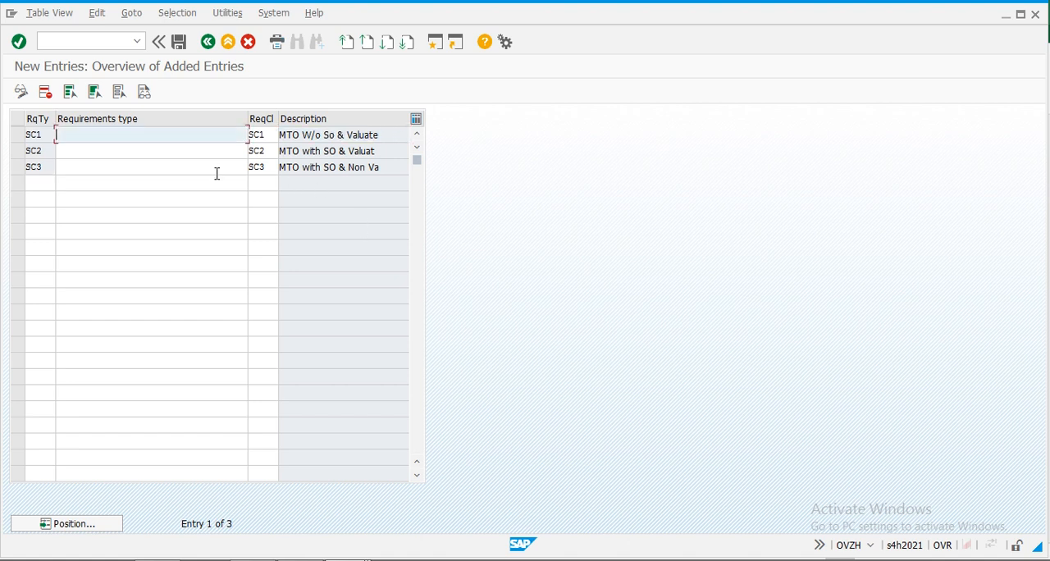
key("ctrl+v")
left_click_drag(382, 147, 232, 158)
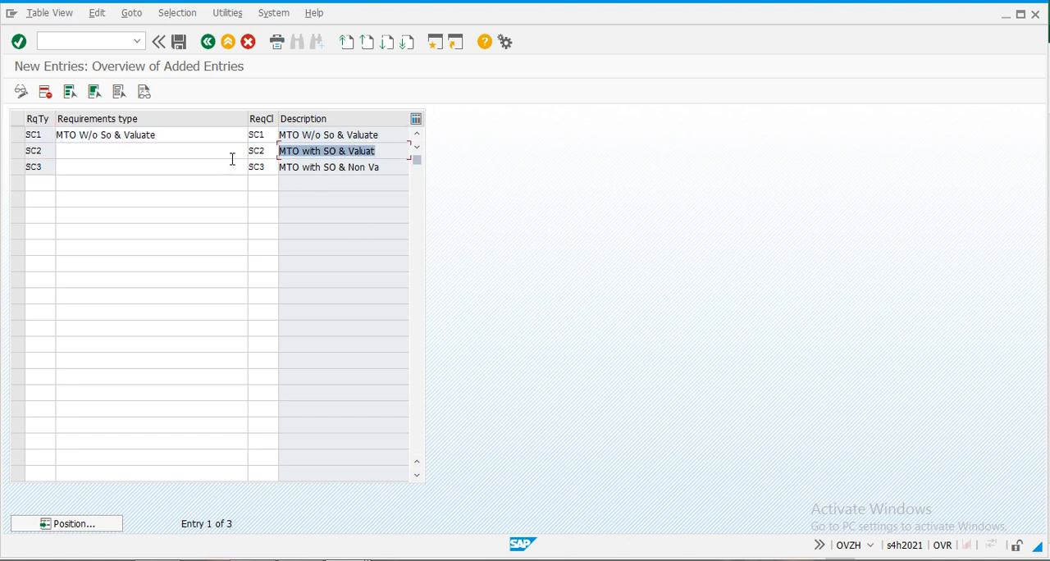
left_click(93, 151)
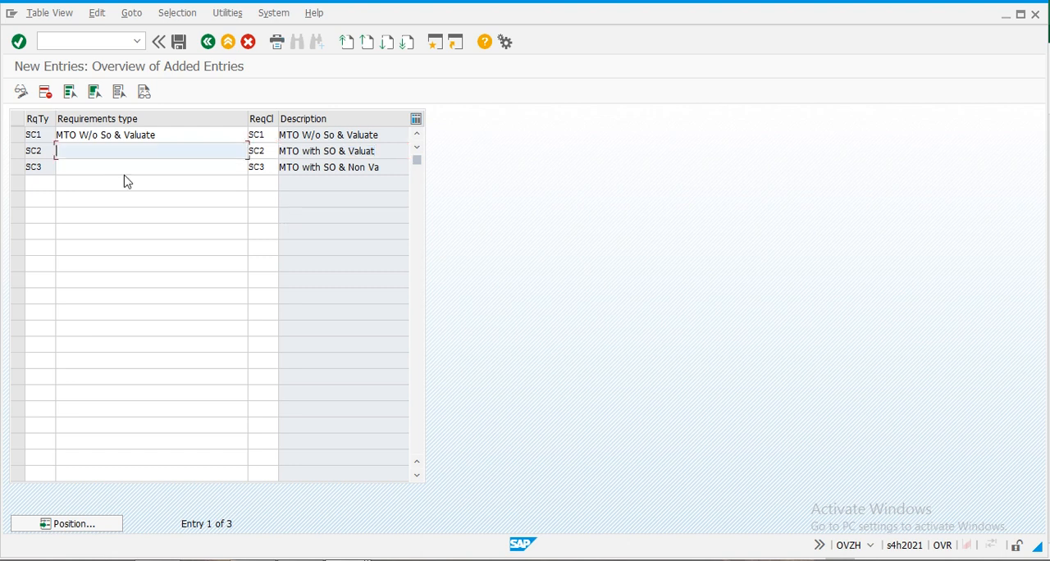
key("ctrl+v")
left_click_drag(393, 169, 255, 158)
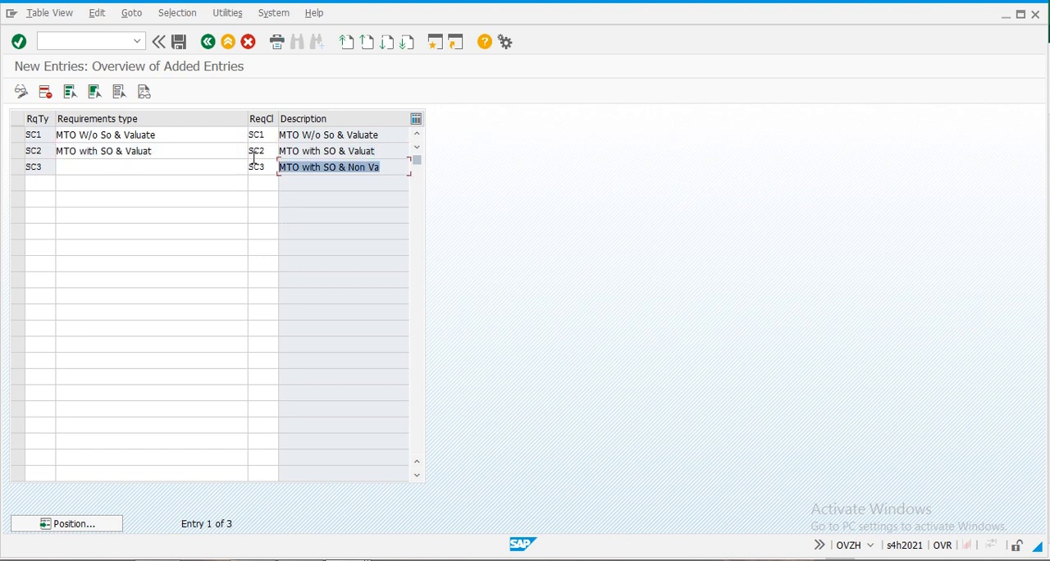
key("ctrl+c")
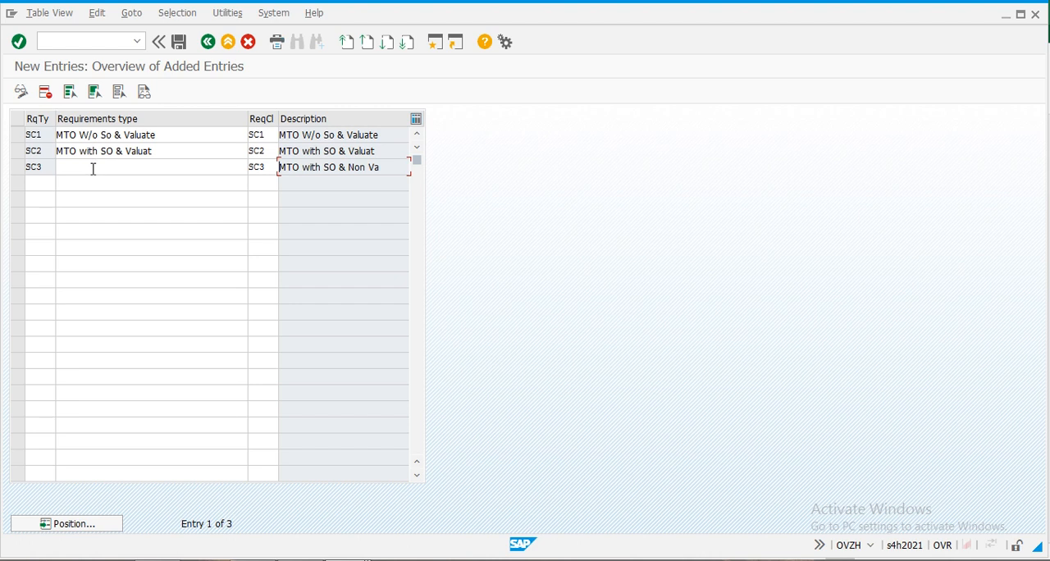
left_click(93, 168)
key("ctrl+v")
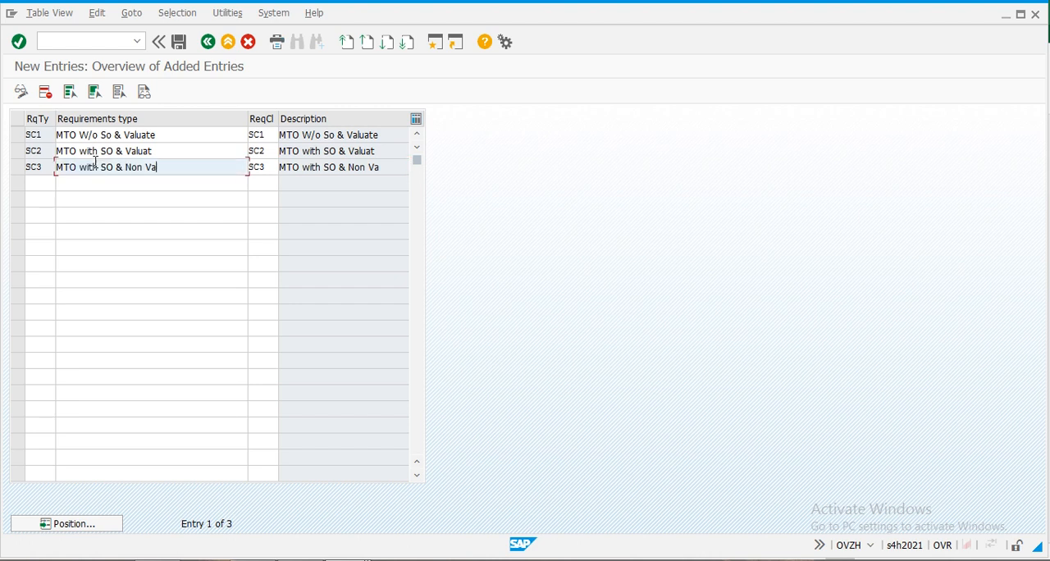
- Save the new requirements types with the customizing request and go back to the IMG structure
left_click(179, 41)
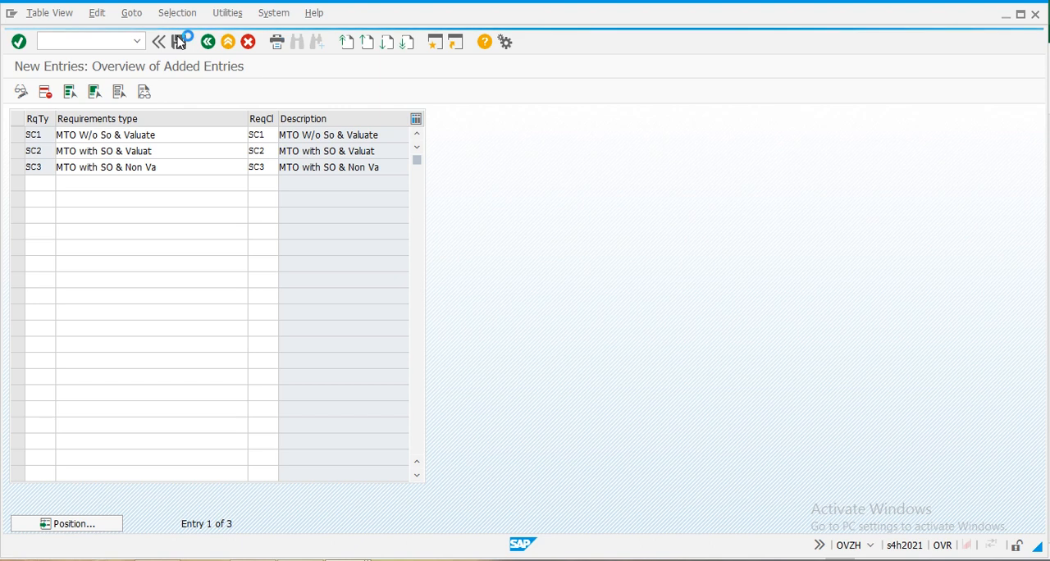
left_click(165, 255)
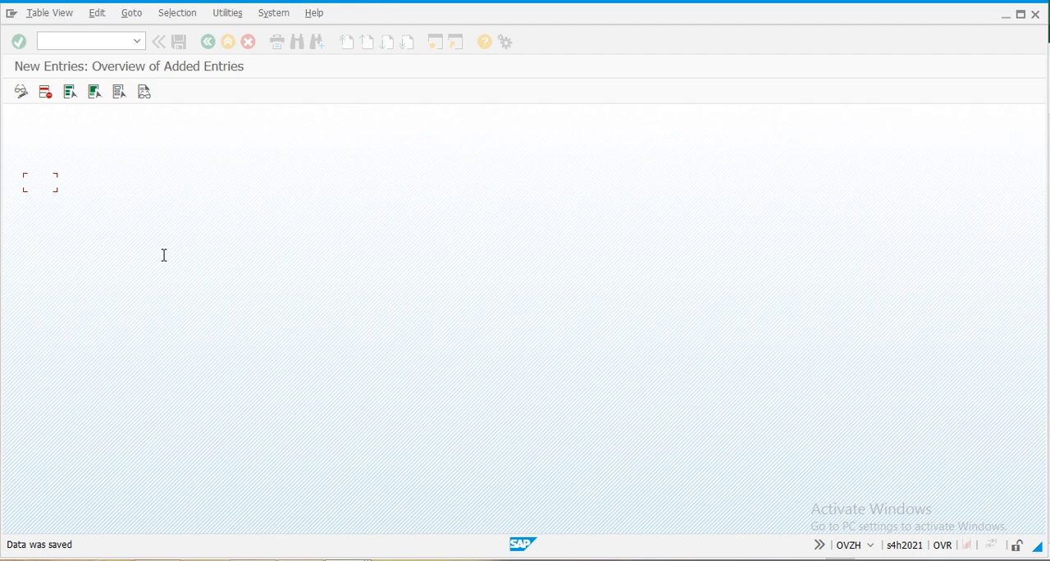
left_click(208, 43)
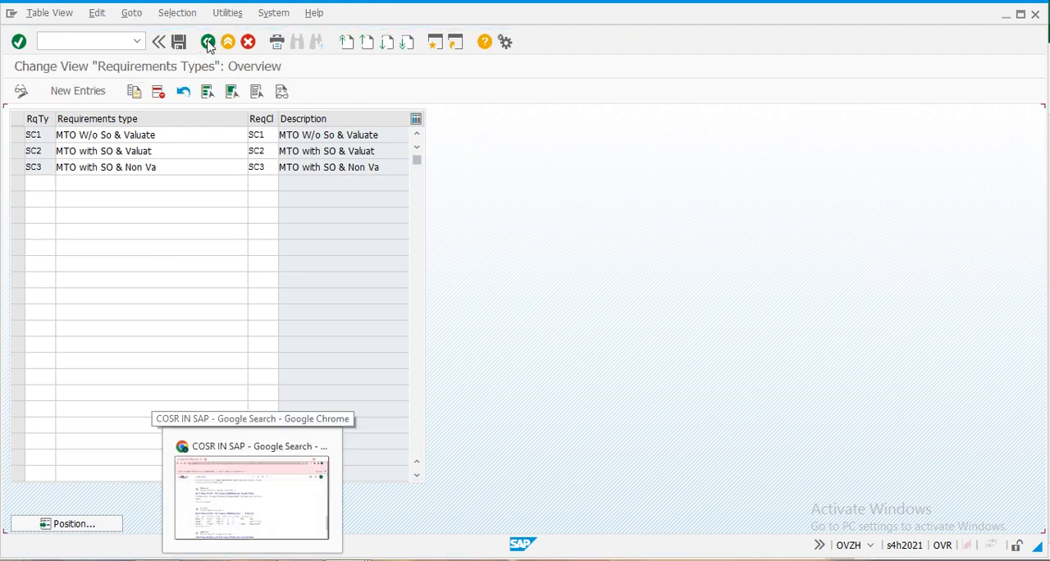
left_click(208, 41)
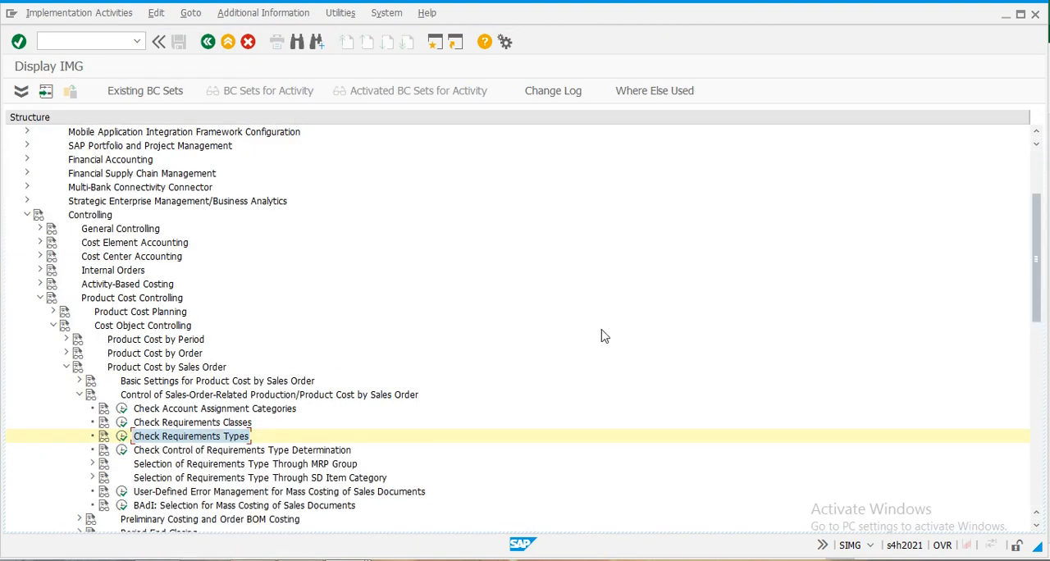
- Switch to the Excel checklist, highlight the OPPS entry Check planning strategies, and return to SAP
key("alt+Tab")
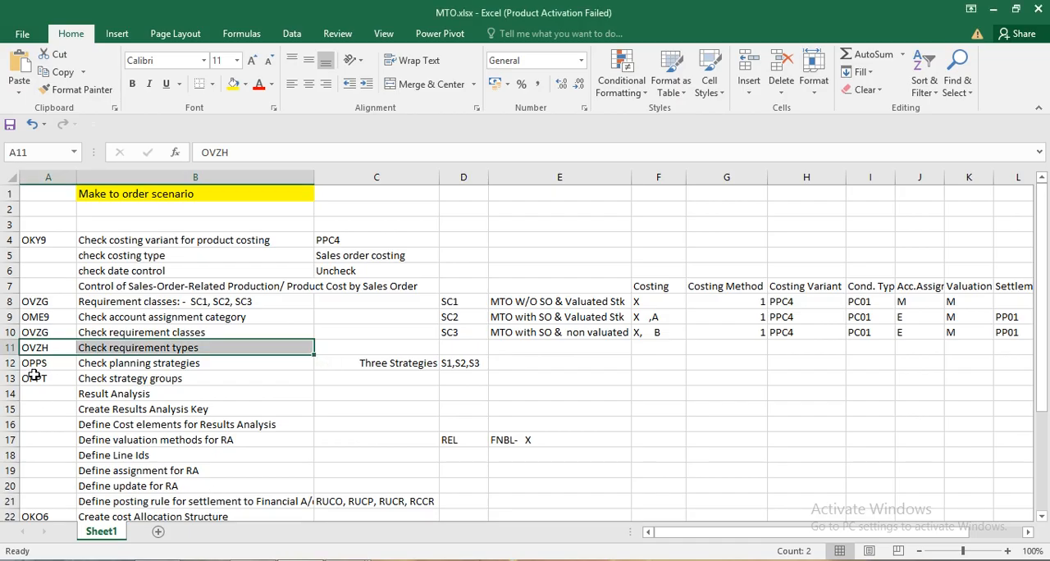
left_click_drag(34, 369, 169, 367)
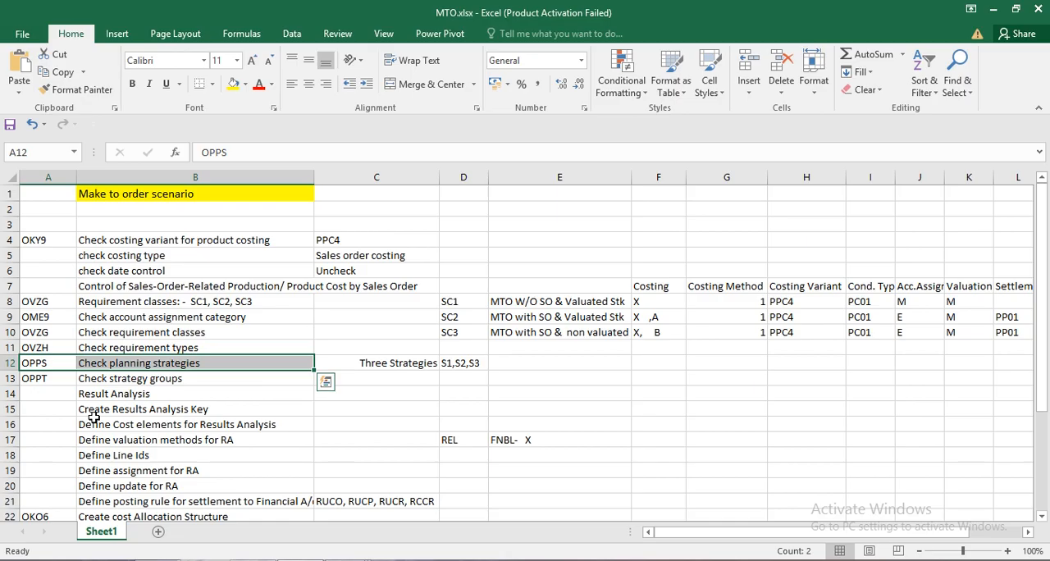
key("alt+Tab")
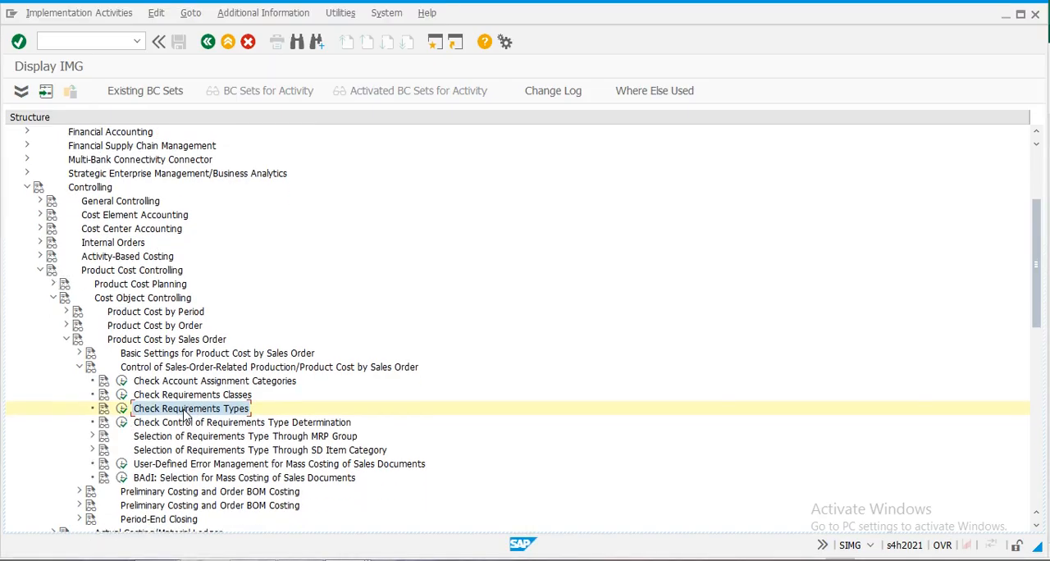
- Open Check Planning Strategies under Selection of Requirements Type Through MRP Group
scroll(184, 416, "down", 3)
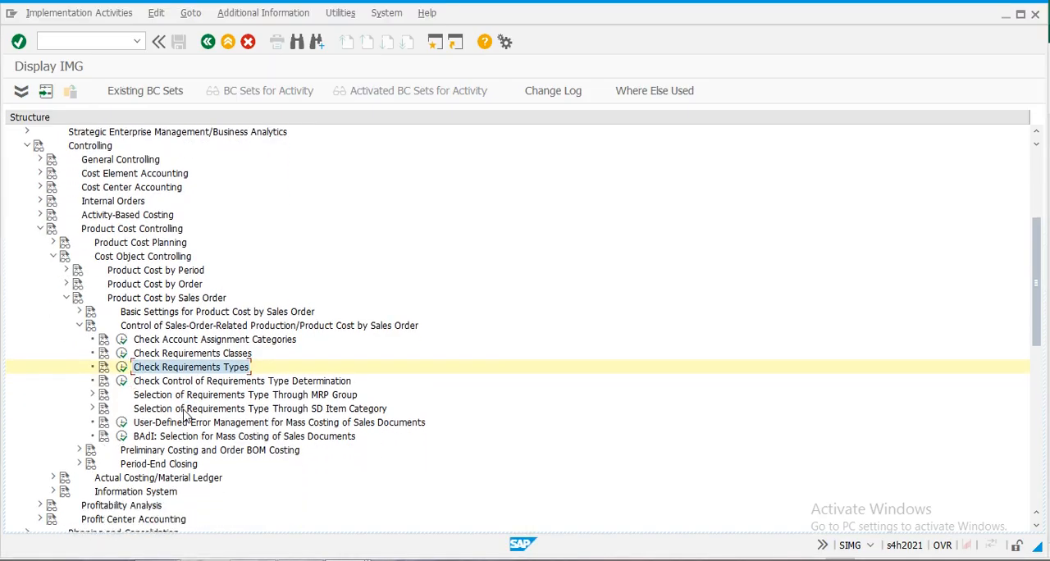
scroll(184, 417, "down", 1)
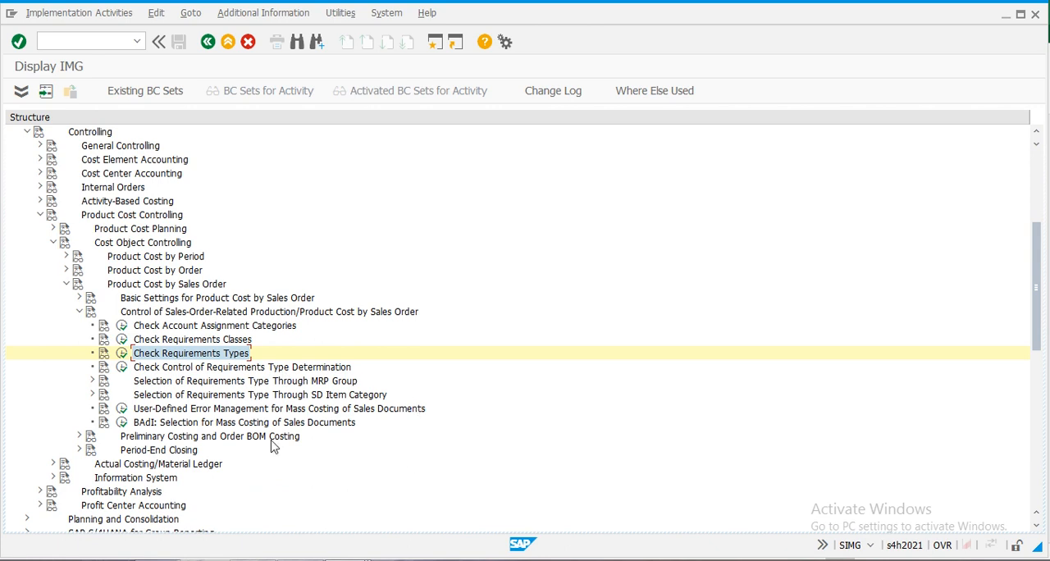
left_click(91, 381)
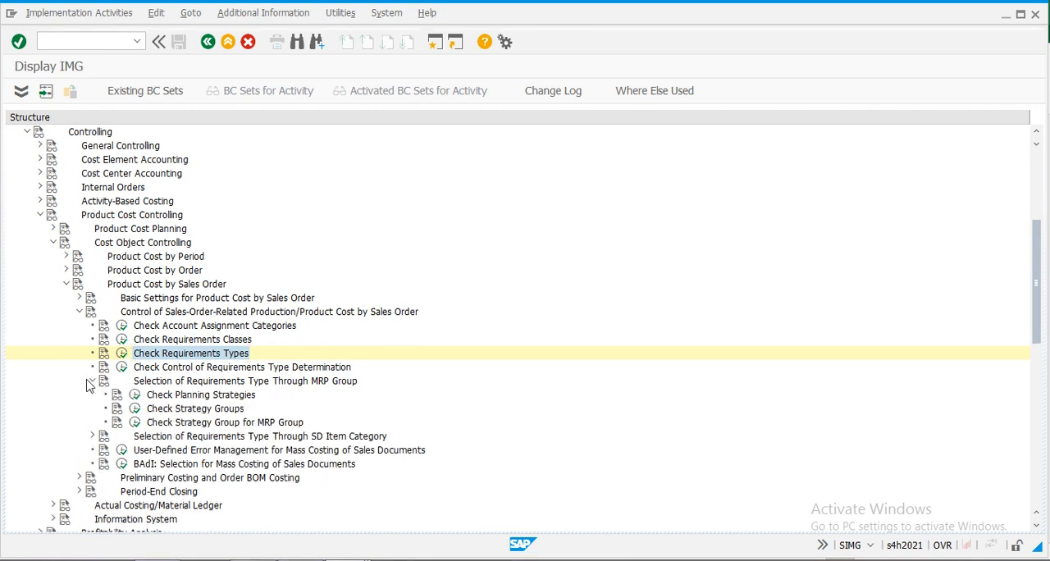
left_click(136, 397)
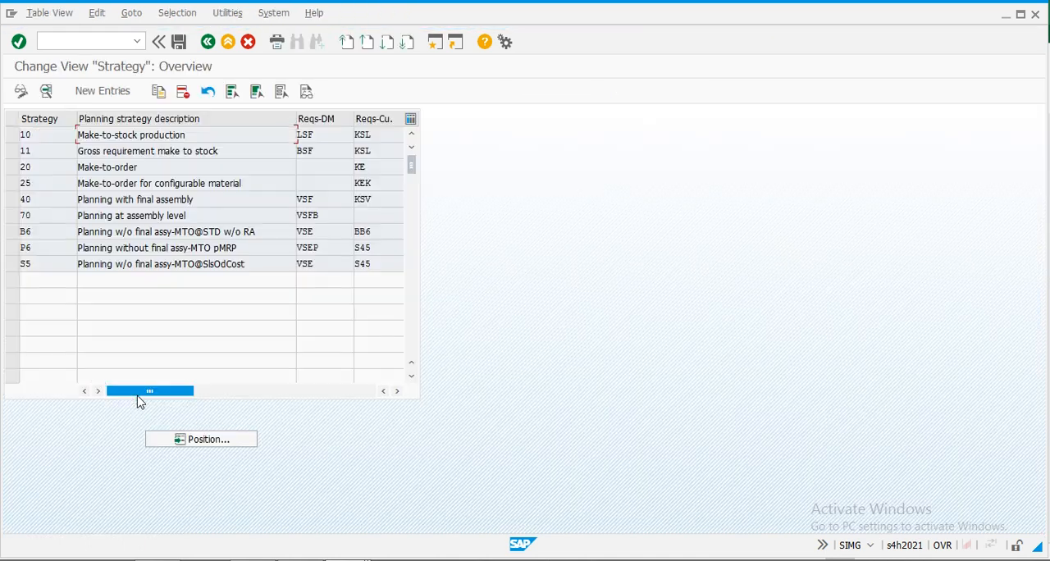
double_click(36, 132)
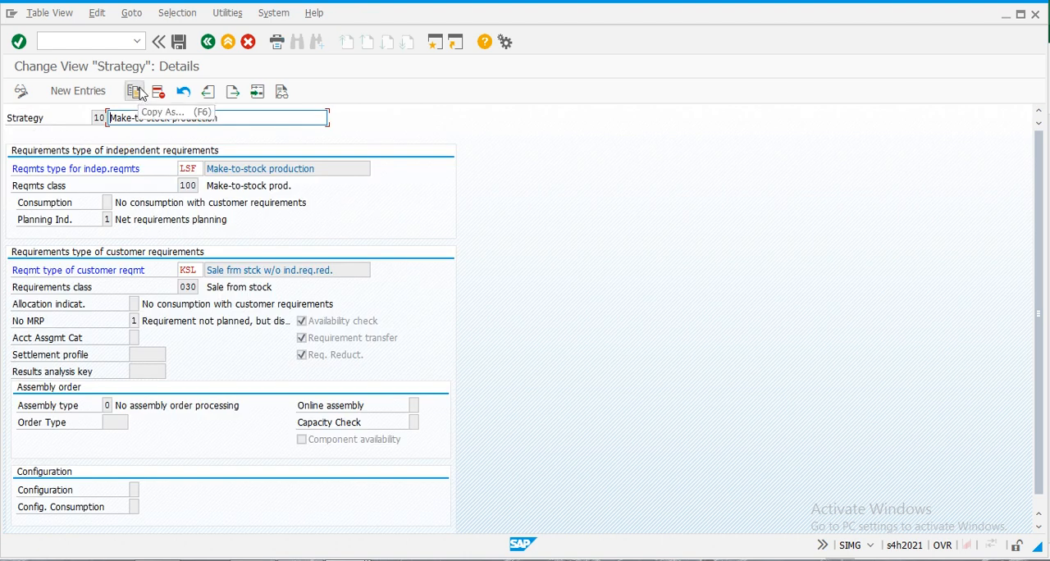
left_click(134, 92)
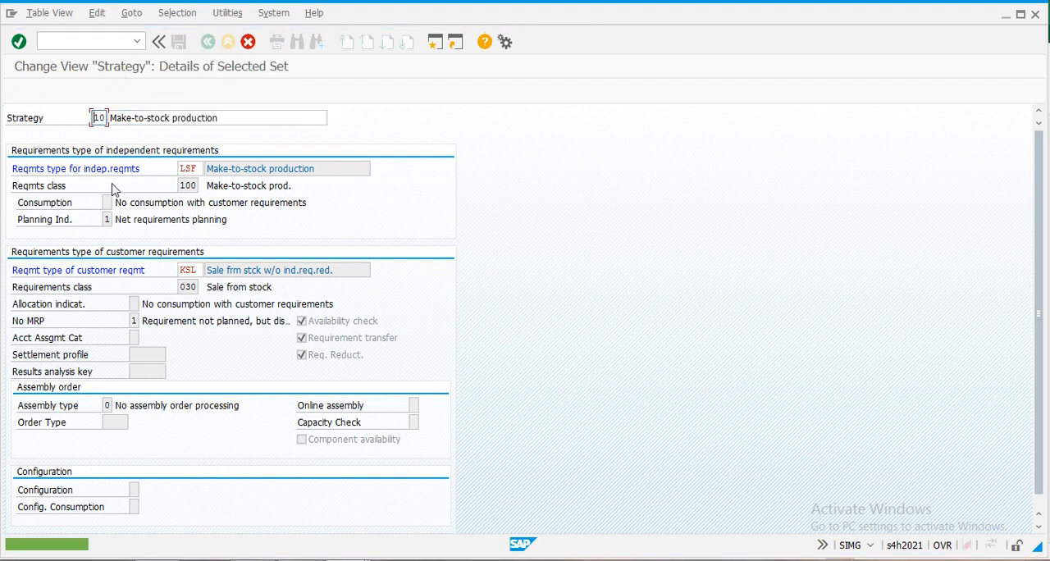
left_click(248, 42)
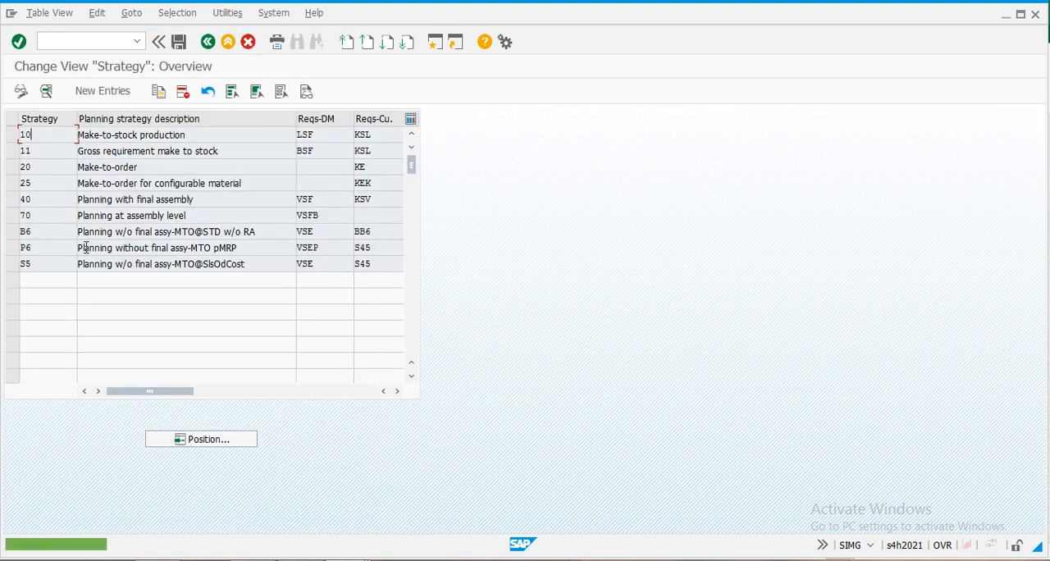
- Copy the Make-to-order strategy 20 as strategy S1 with the description MTO W/O SO & VALUATEDD
left_click(11, 166)
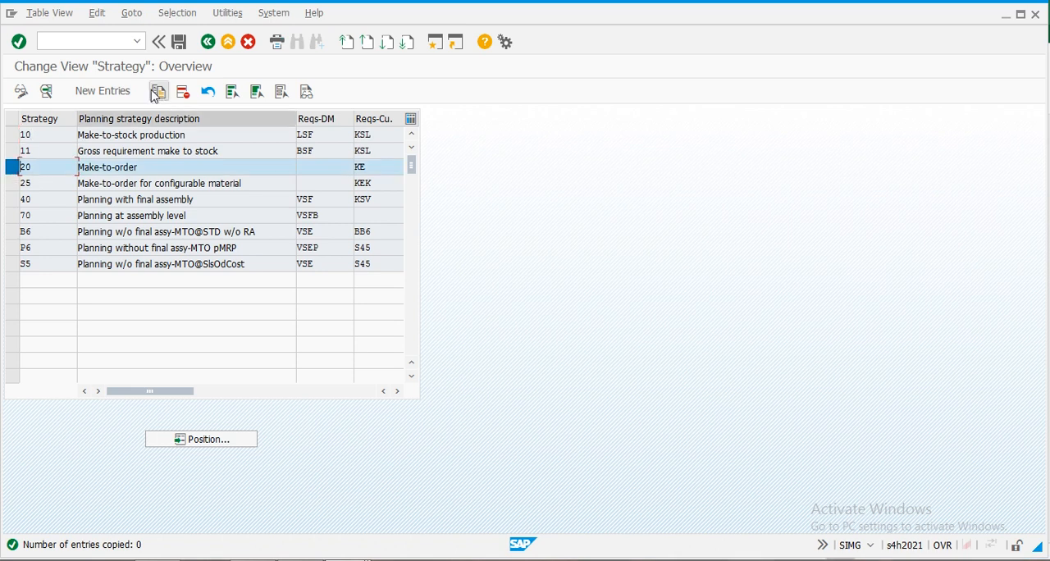
double_click(29, 172)
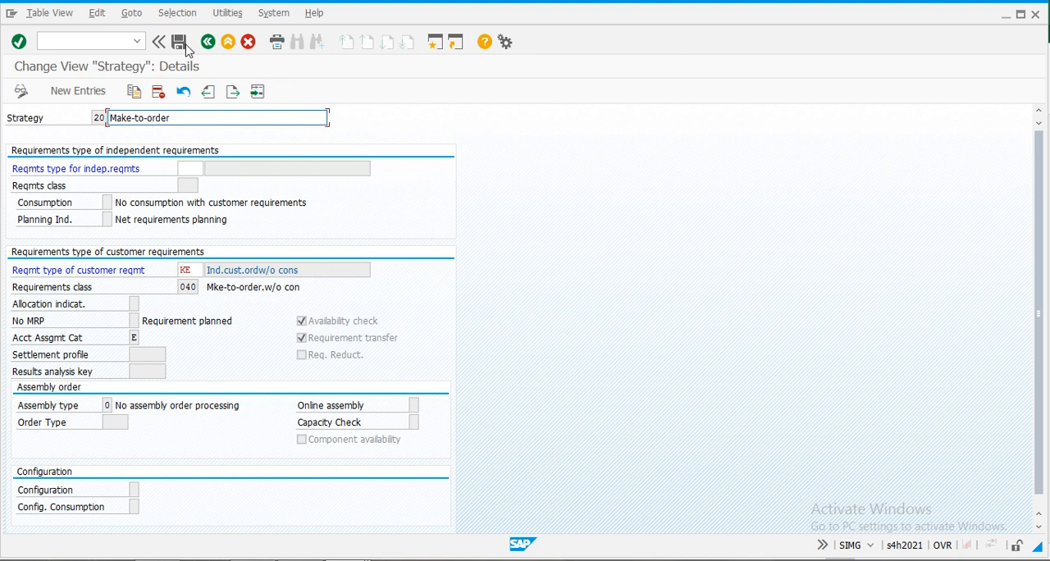
left_click(134, 92)
key("Return")
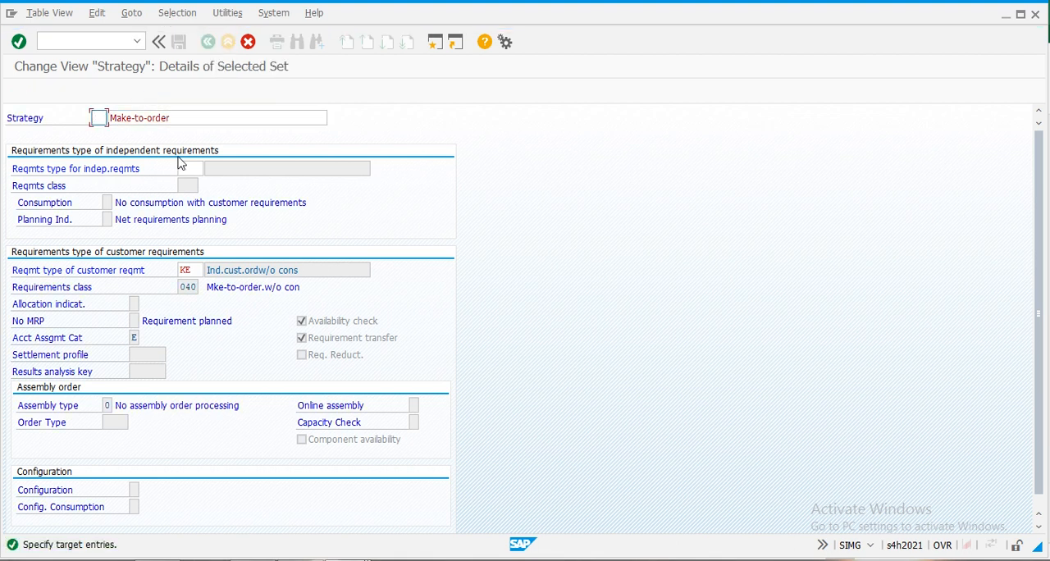
key("Tab")
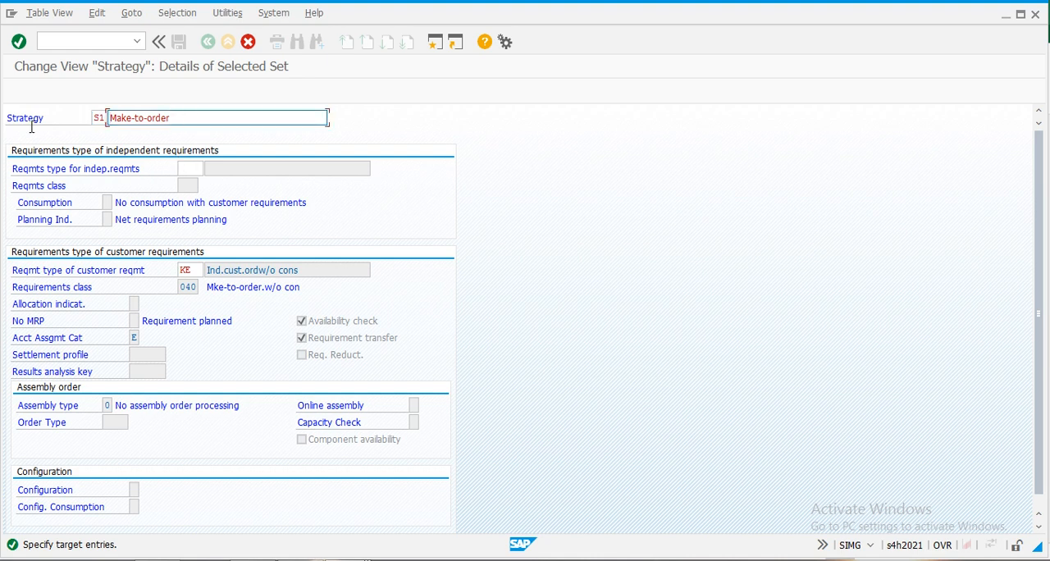
key("shift+End")
type("MTO")
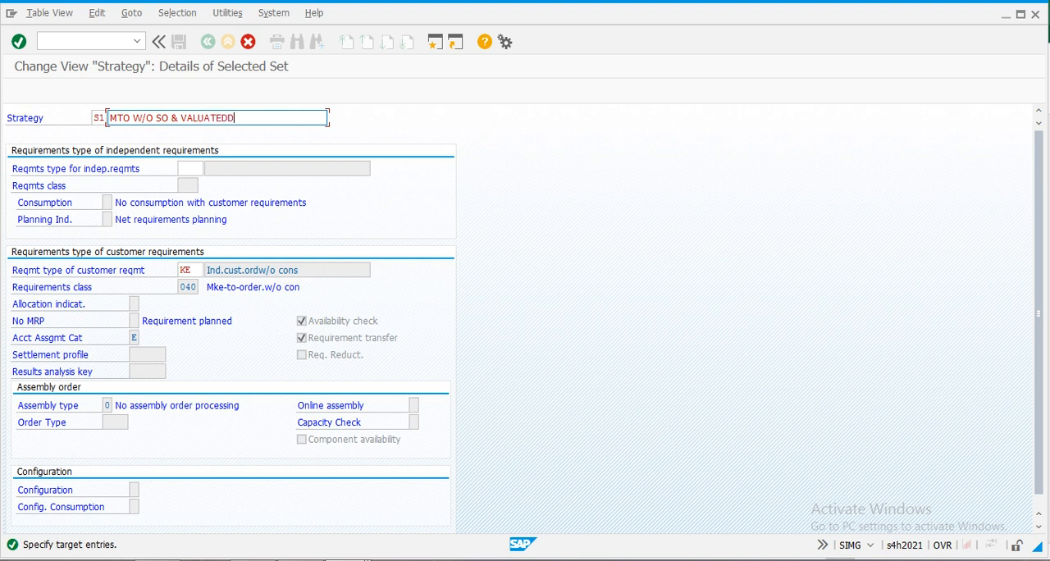
- Replace the requirements type of customer requirements in strategy S1 with SC1, chosen from the value list
left_click(203, 270)
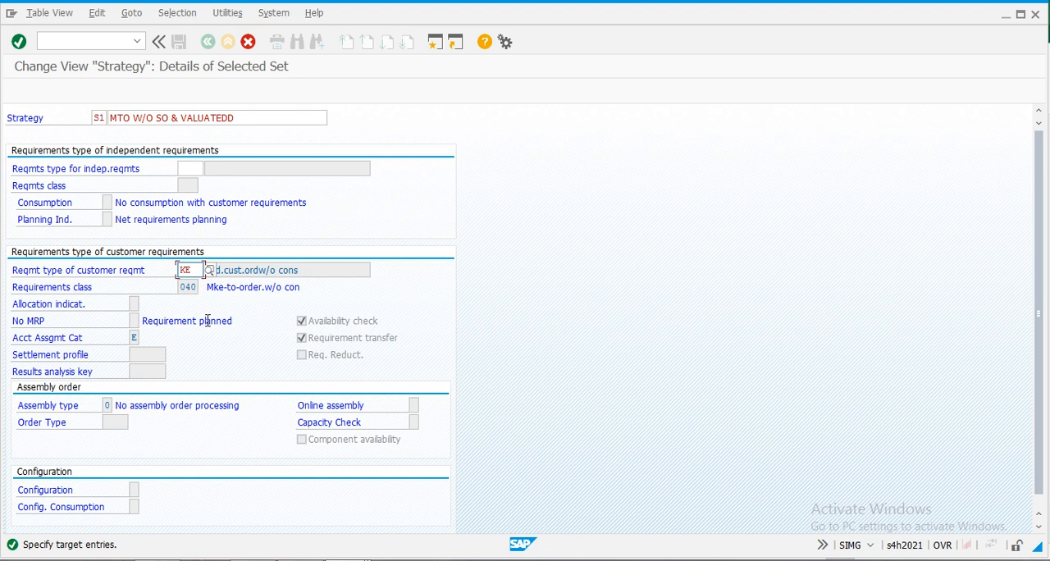
key("BackSpace")
key("BackSpace")
left_click(210, 271)
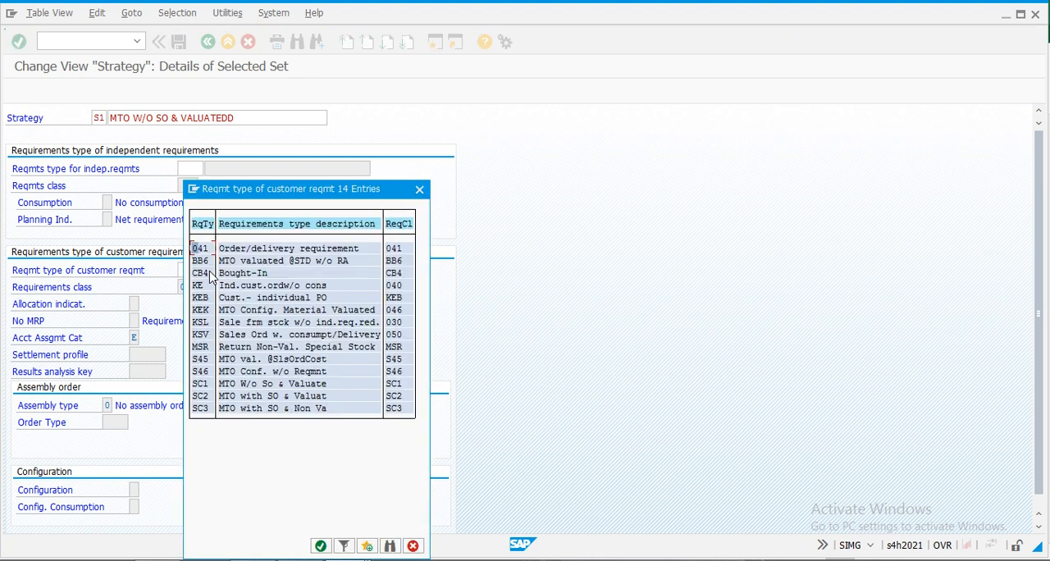
double_click(198, 385)
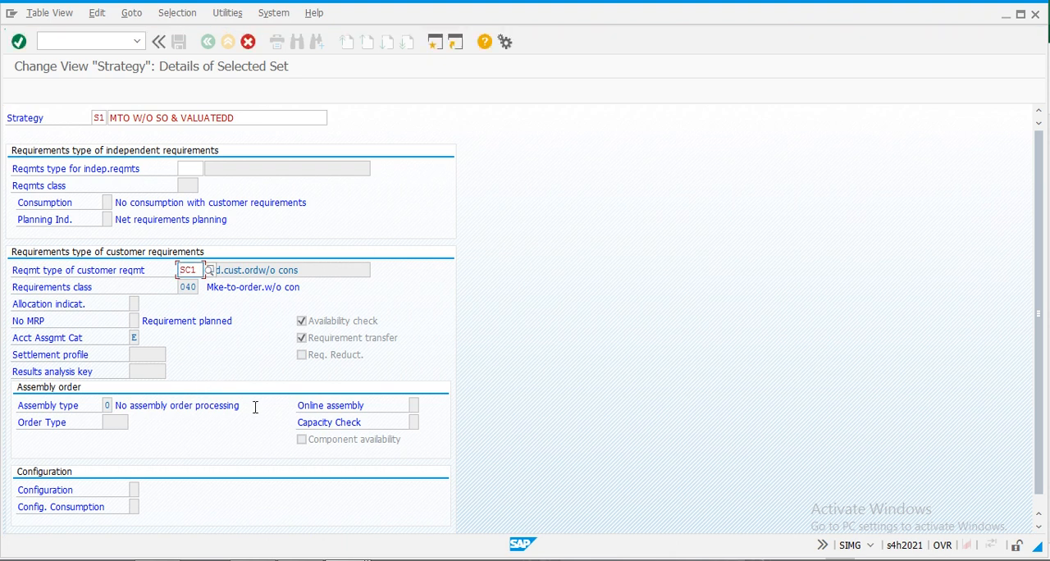
- Confirm the copied strategy S1 and save it with the customizing request
key("Return")
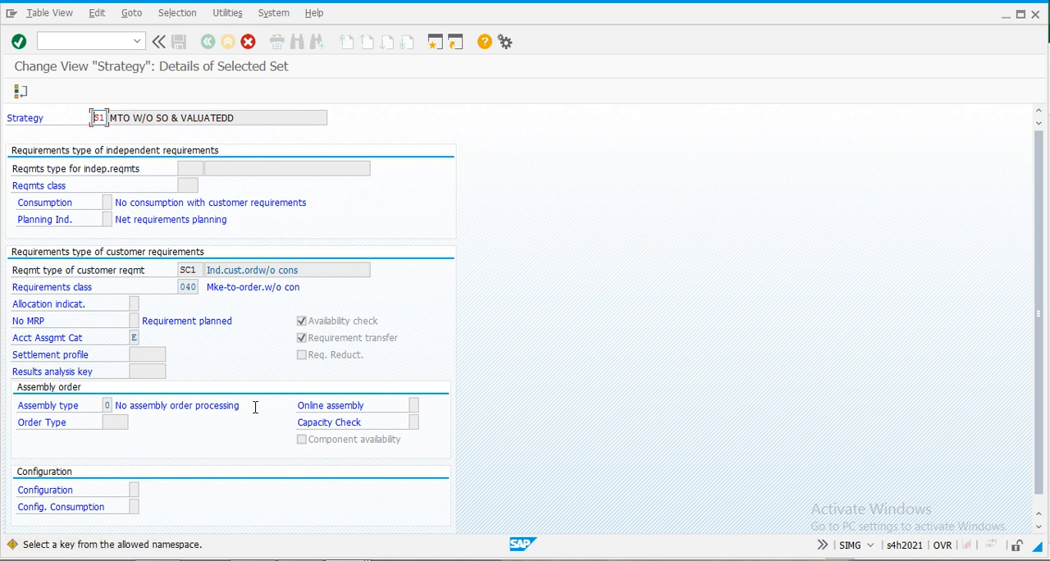
key("Return")
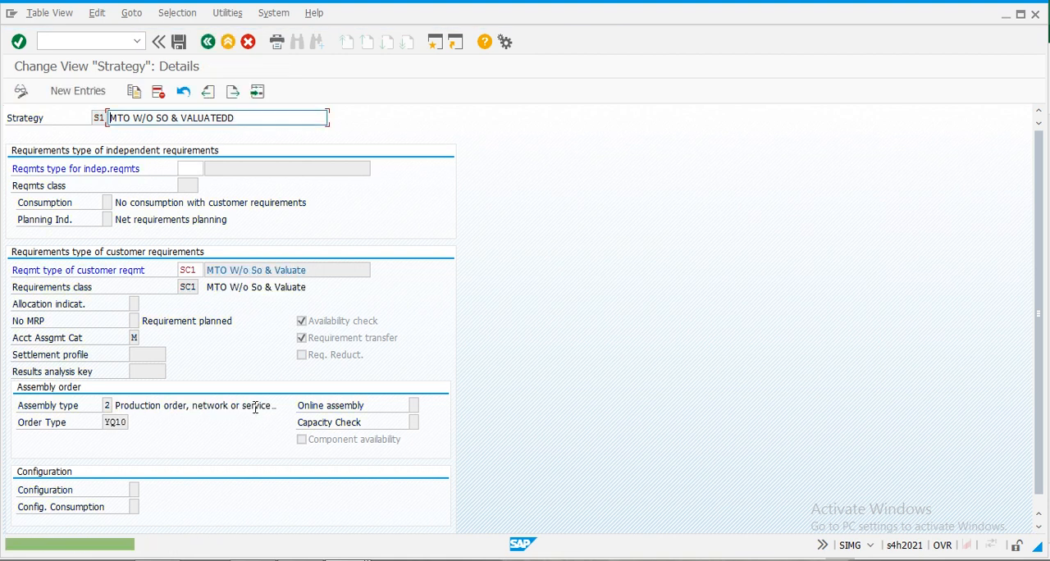
key("Return")
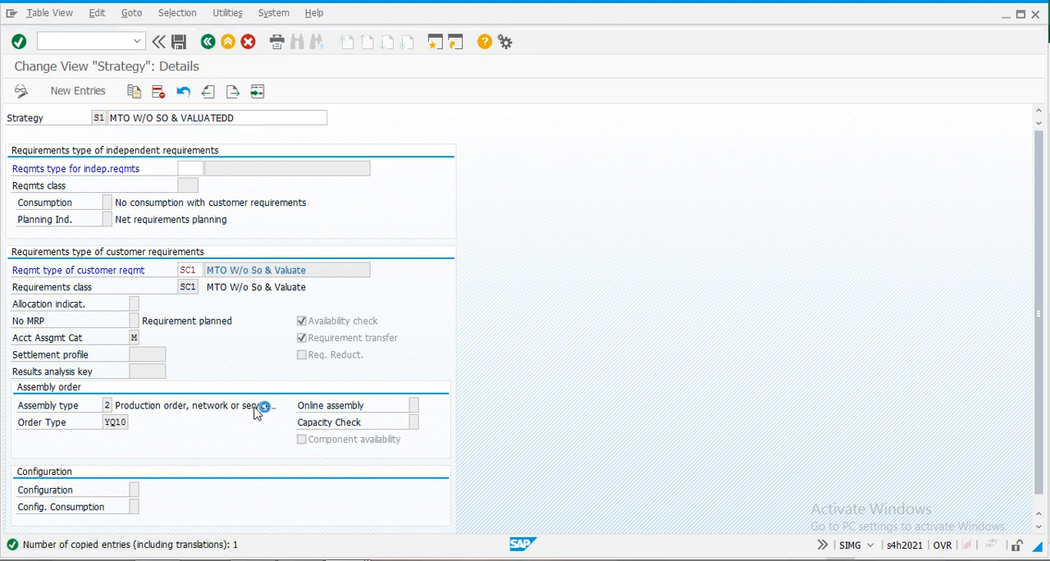
left_click(180, 43)
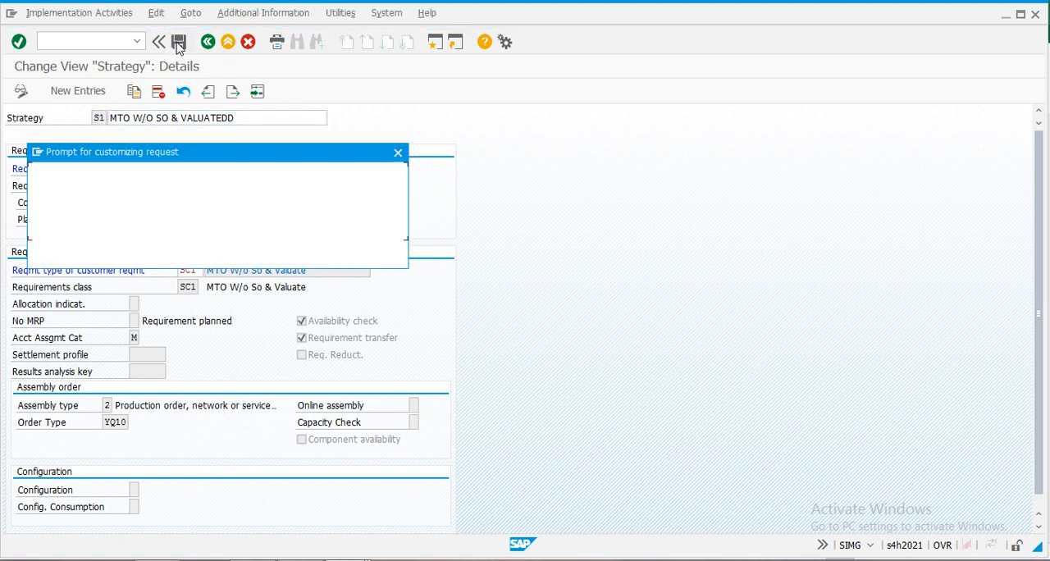
left_click(167, 258)
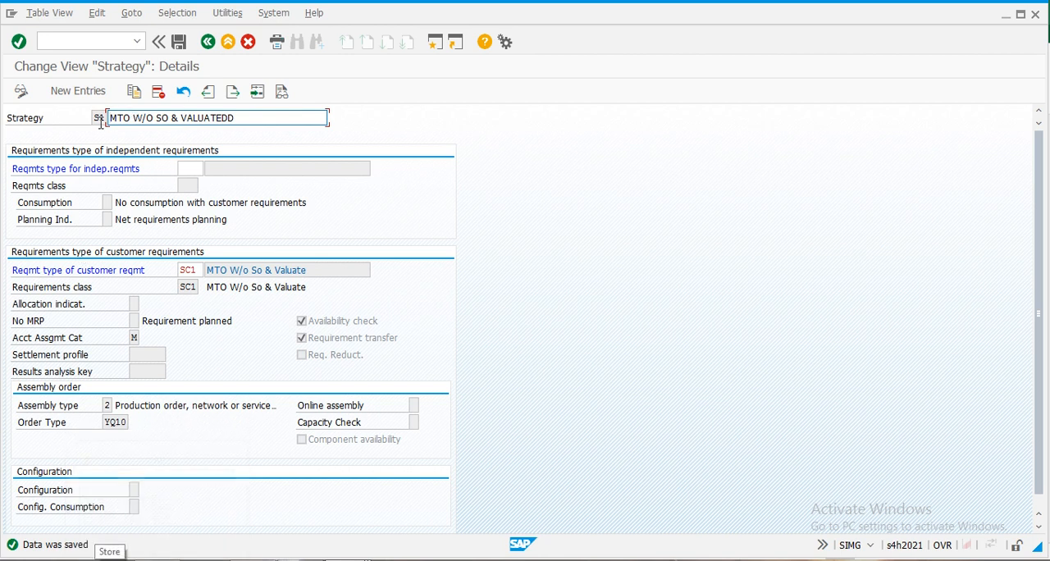
- Copy planning strategy S1 as strategy S2 with the description MTO with SO & Valuated
left_click(135, 93)
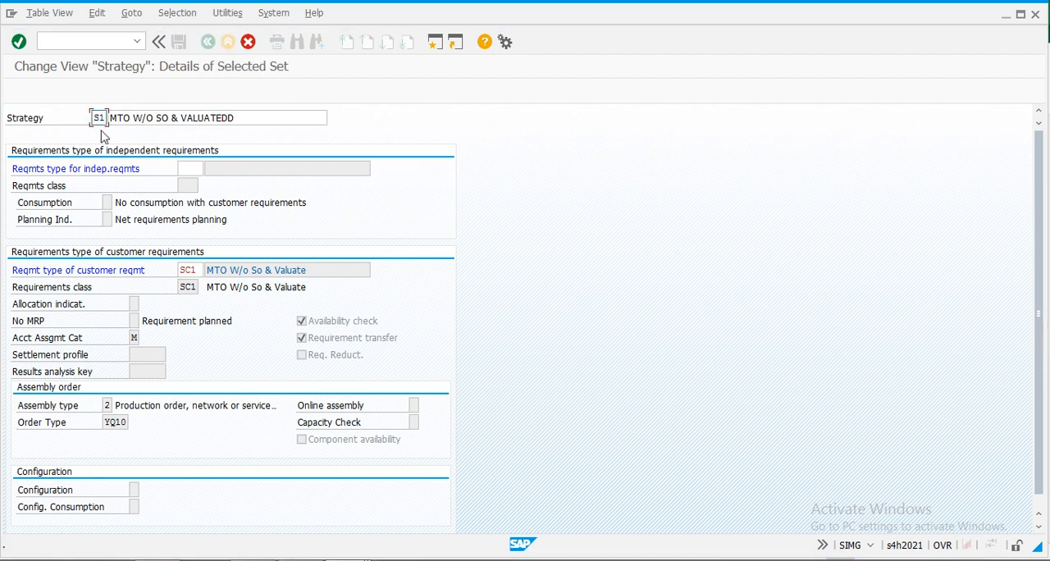
type("S2")
key("Tab")
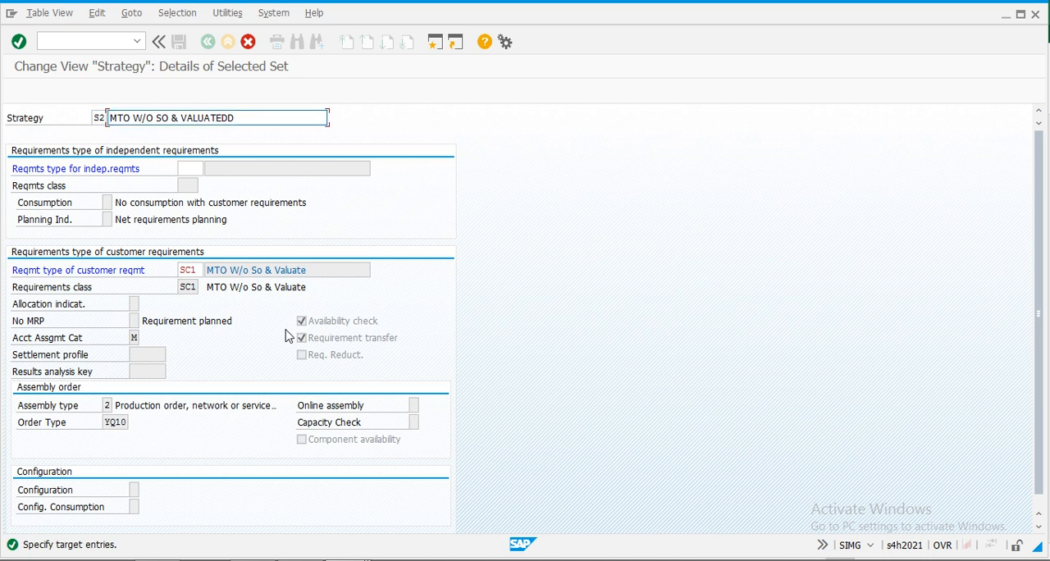
key("ctrl+a")
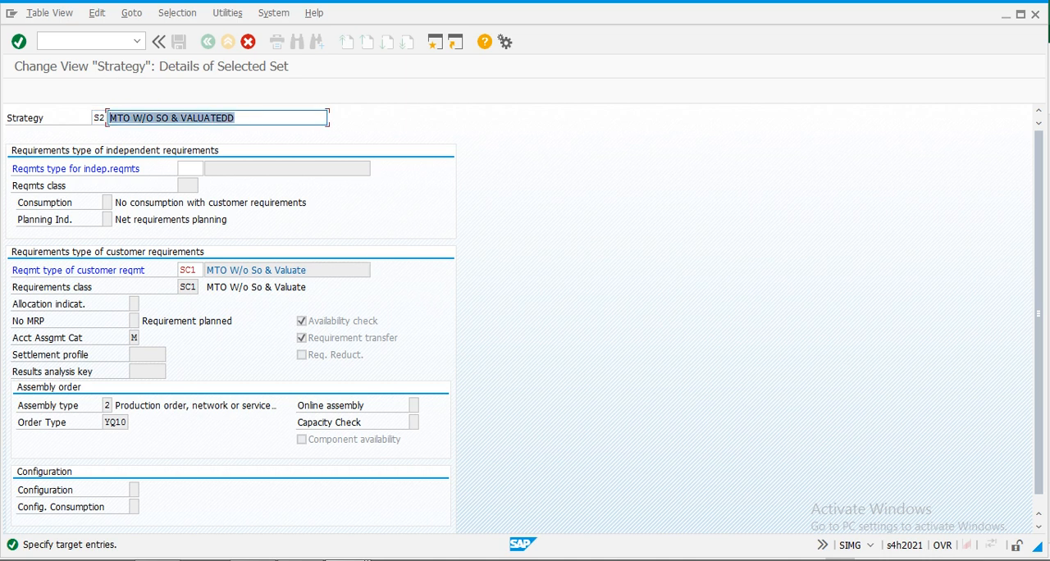
type("MTO ")
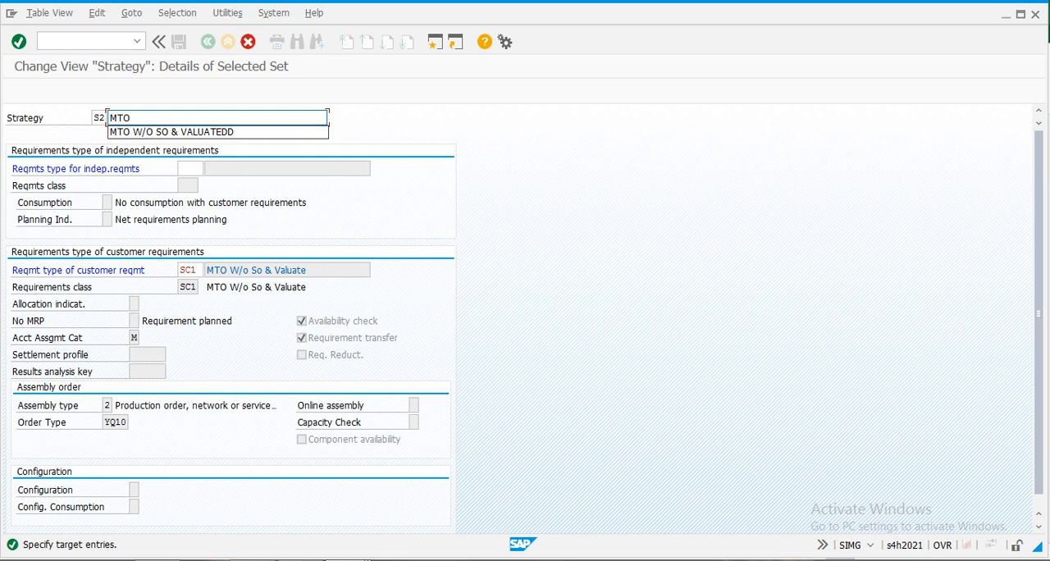
type("with SO & Valuated")
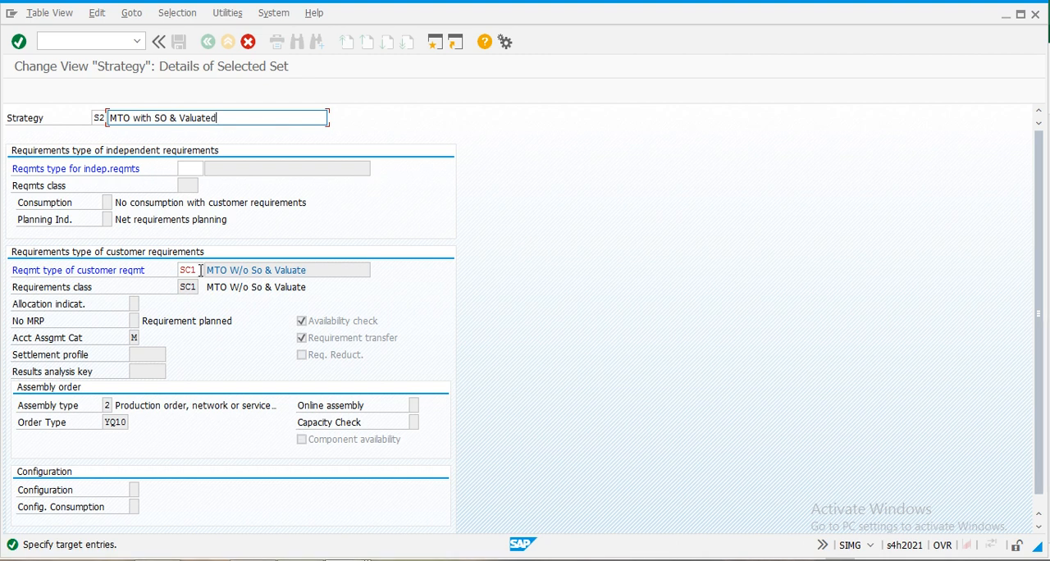
- Set the requirements type of customer requirements in strategy S2 to SC2, then confirm and save the strategy
left_click(198, 270)
key("BackSpace")
type("2")
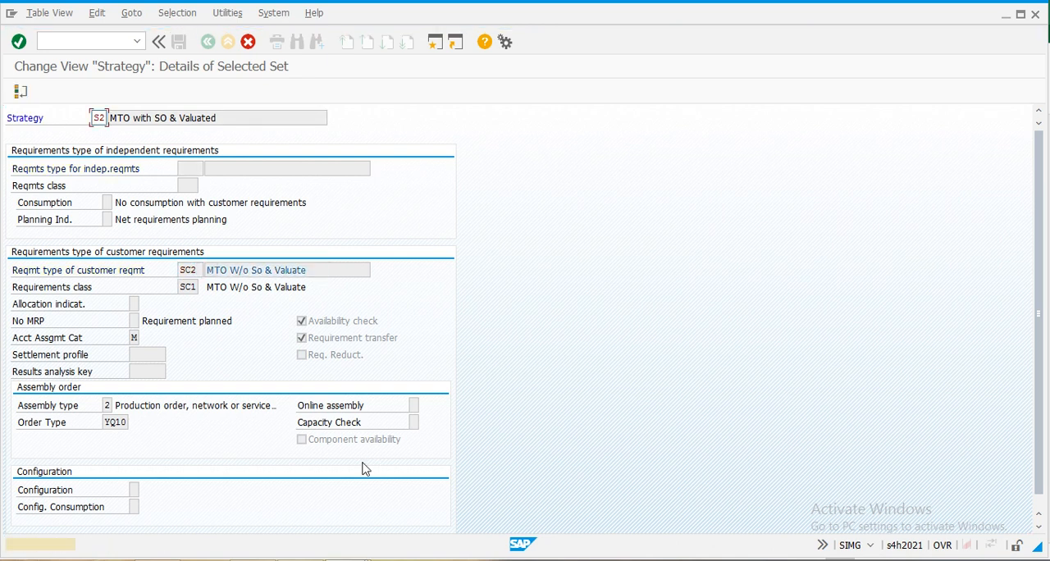
key("Return")
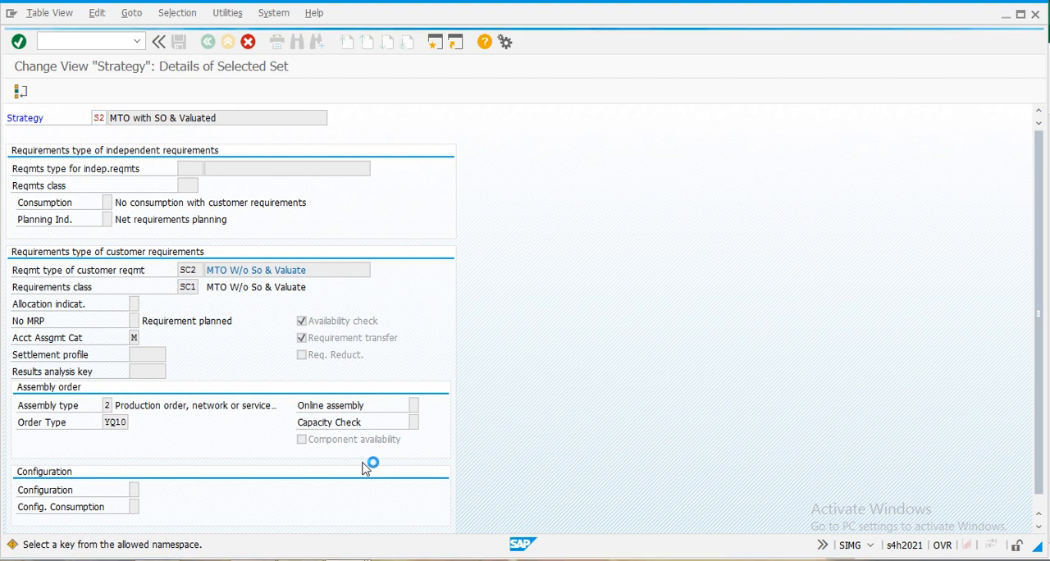
left_click(180, 42)
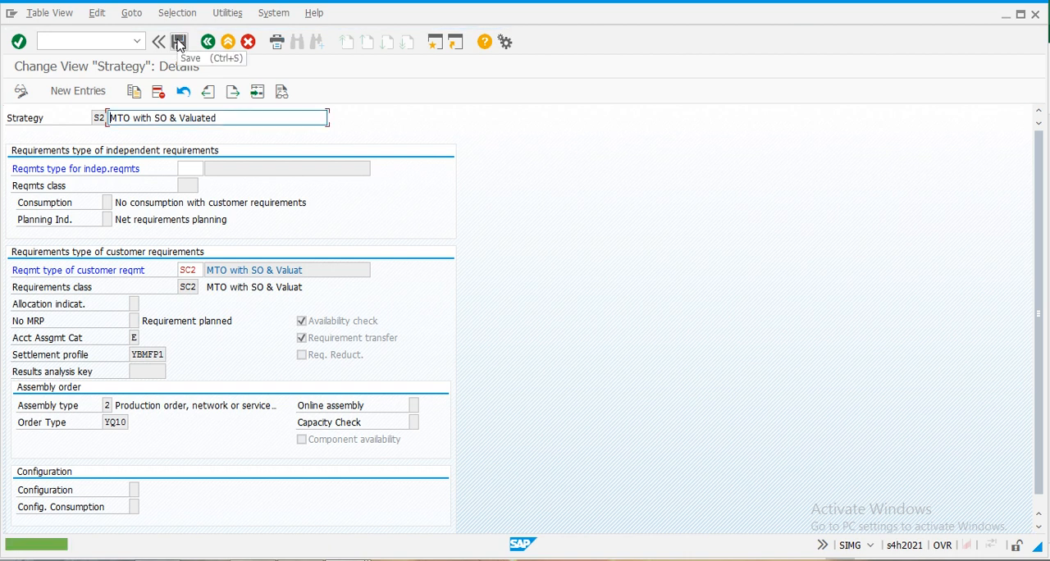
- Copy planning strategy S2 as strategy S3 with the description MTO with SO & non Valuated
left_click(134, 91)
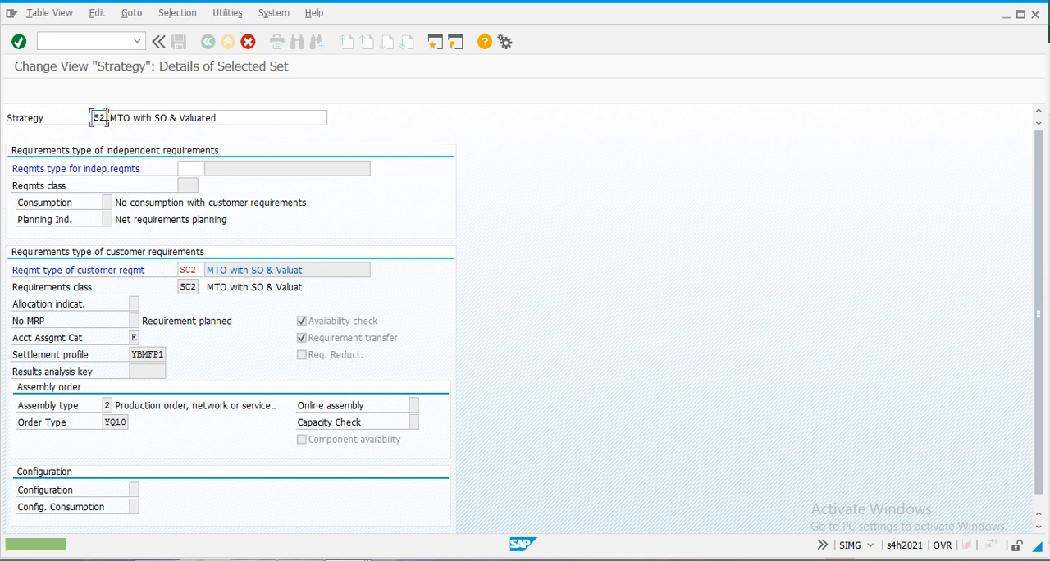
key("BackSpace")
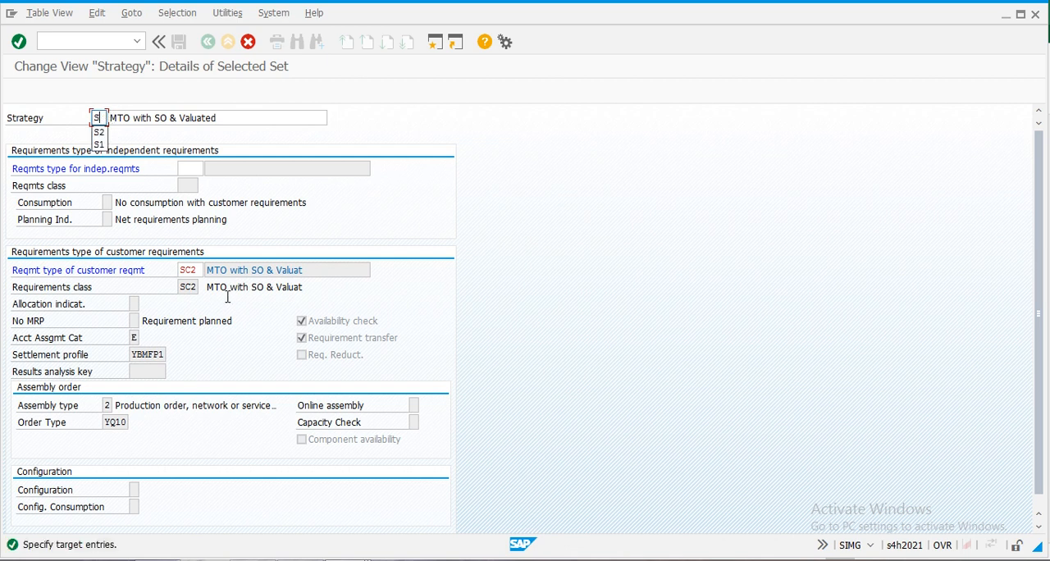
type("3")
key("Tab")
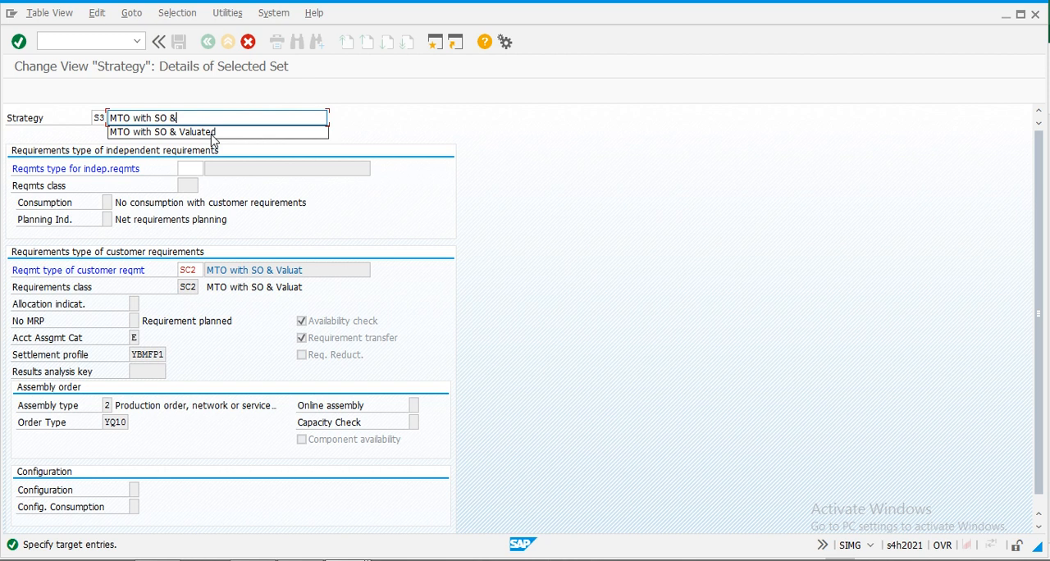
type("n")
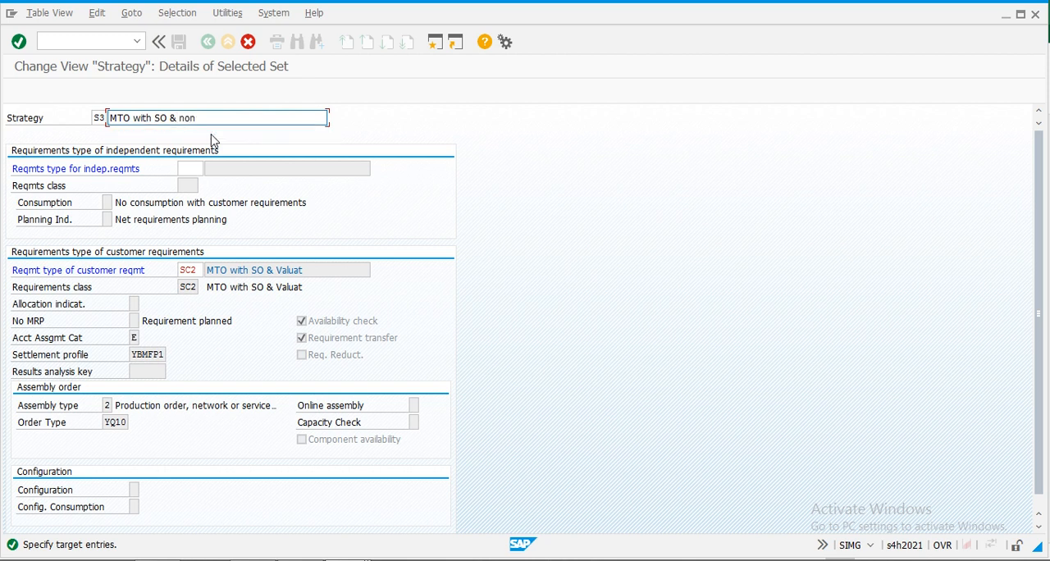
type("ot Valuated")
- Set the requirements type of customer requirements in strategy S3 to SC3, then confirm and save the strategy
left_click(198, 269)
key("BackSpace")
type("3")
key("Return")
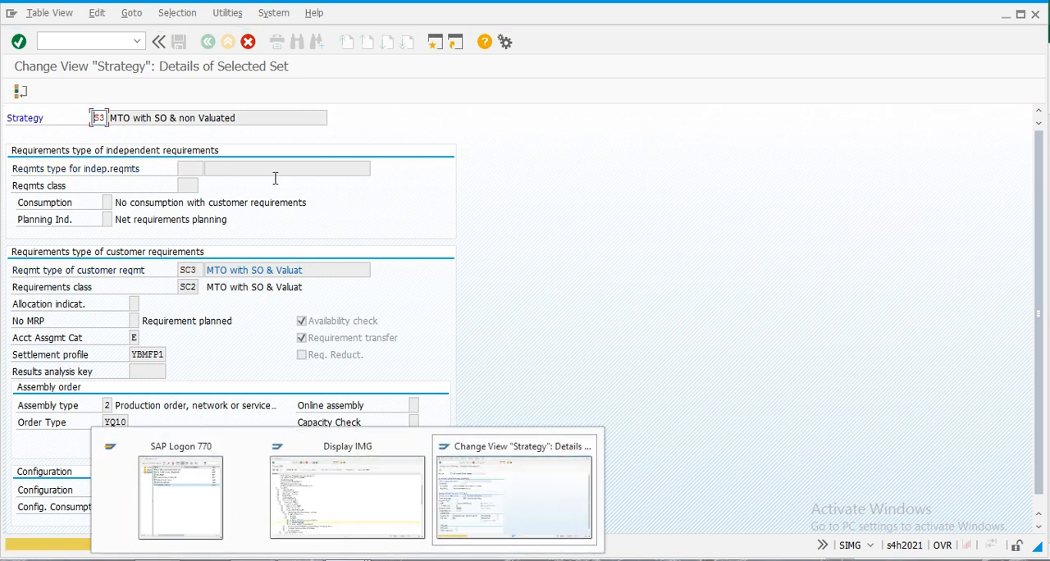
key("Return")
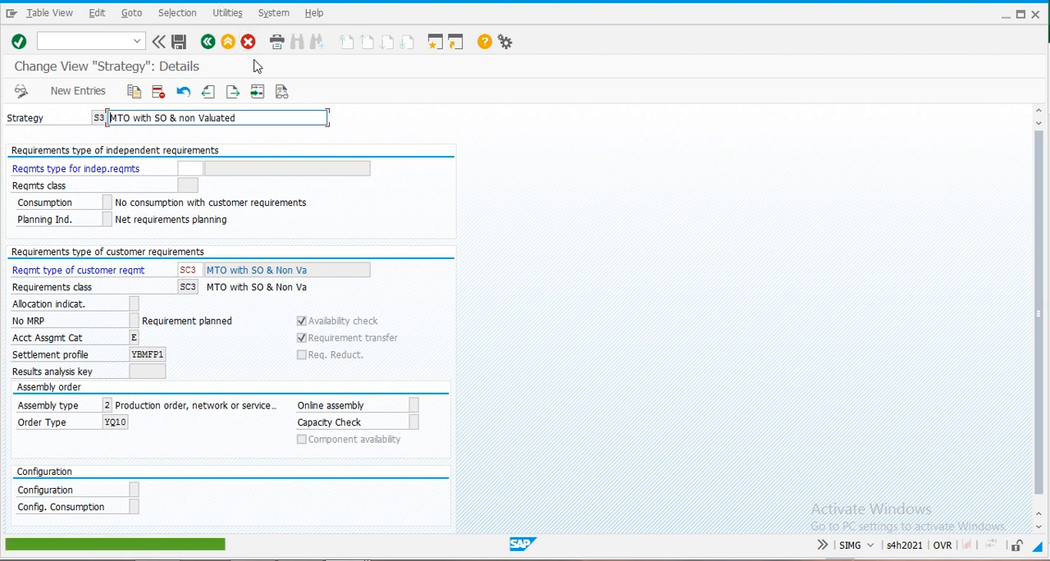
left_click(180, 43)
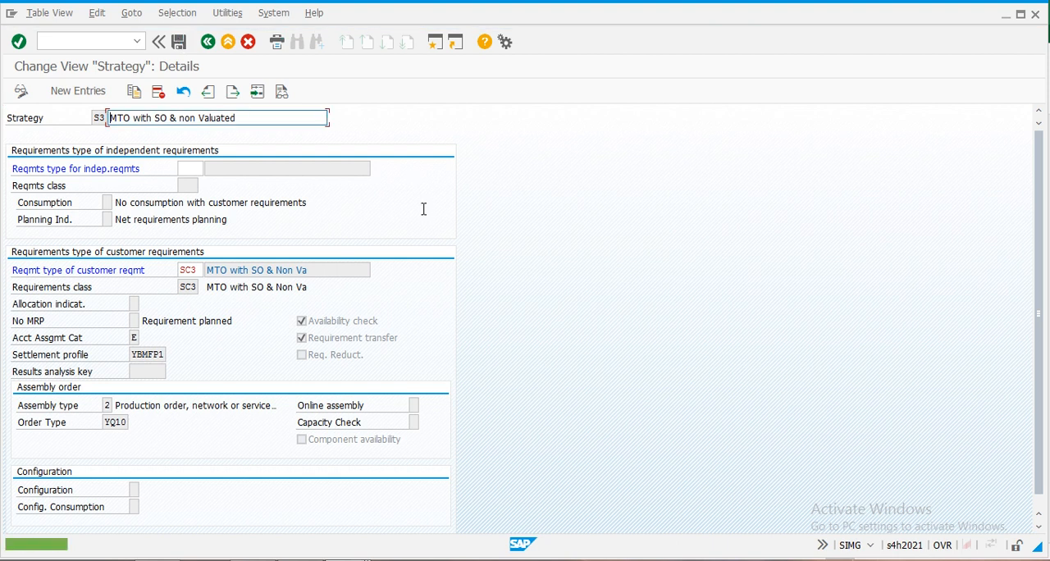
- Leave the planning strategies and open Check Strategy Groups under Selection of Requirements Type Through MRP Group
left_click(207, 42)
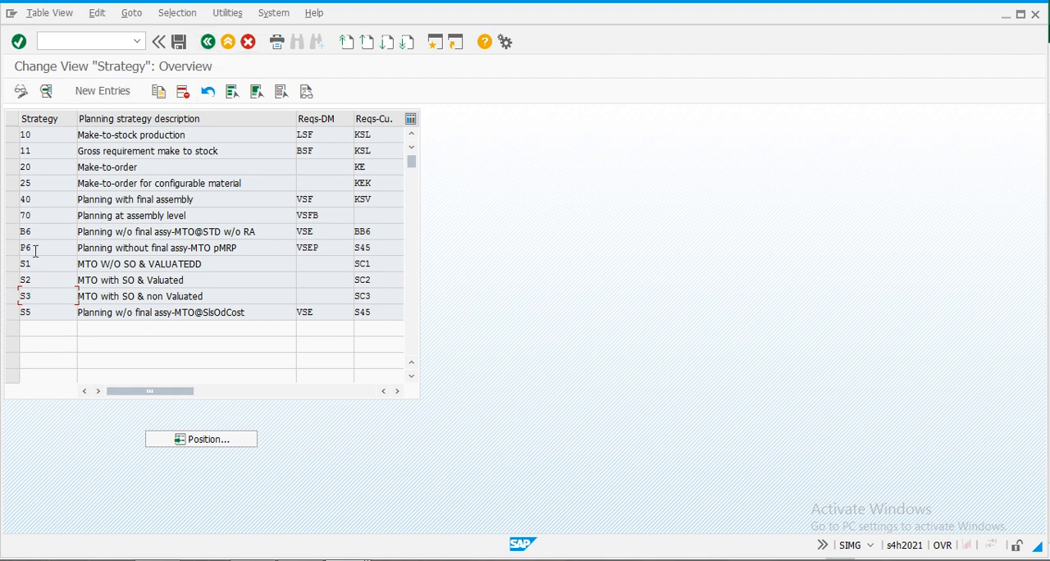
left_click(209, 42)
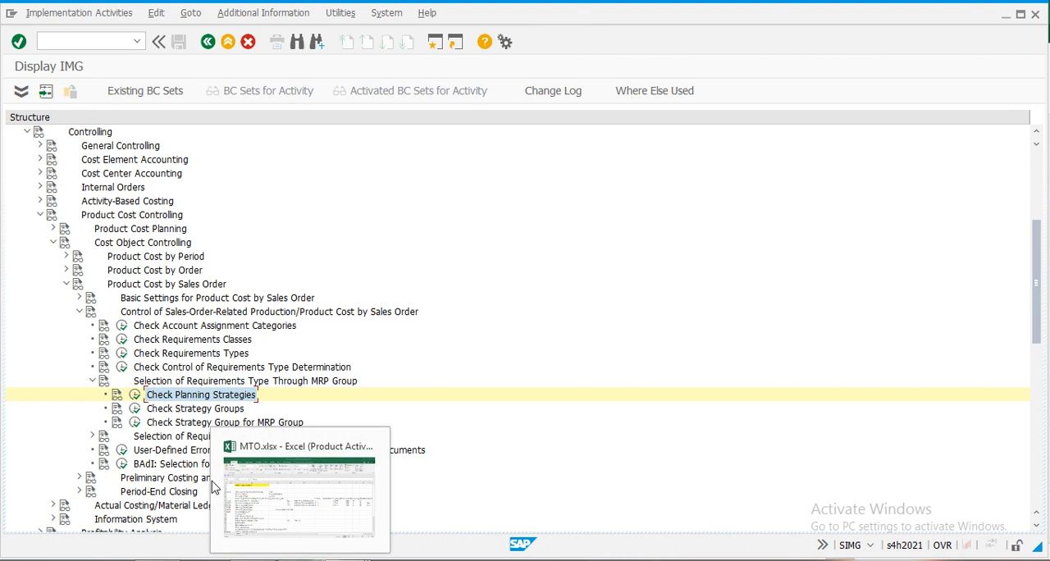
left_click(137, 411)
left_click(136, 409)
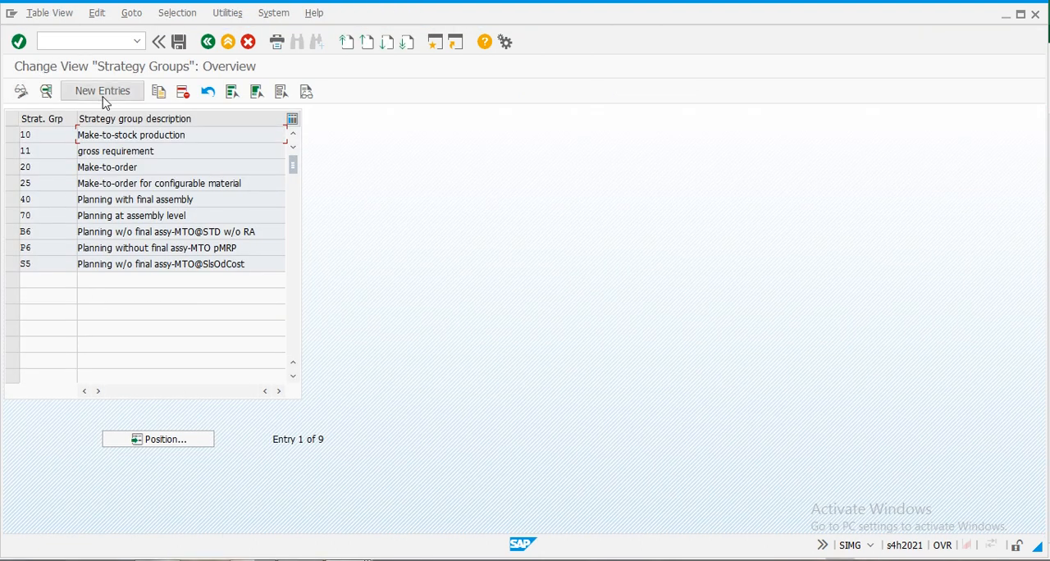
- Examine the details of the Make-to-order strategy group 20 and return to the overview
left_click(40, 167)
double_click(40, 167)
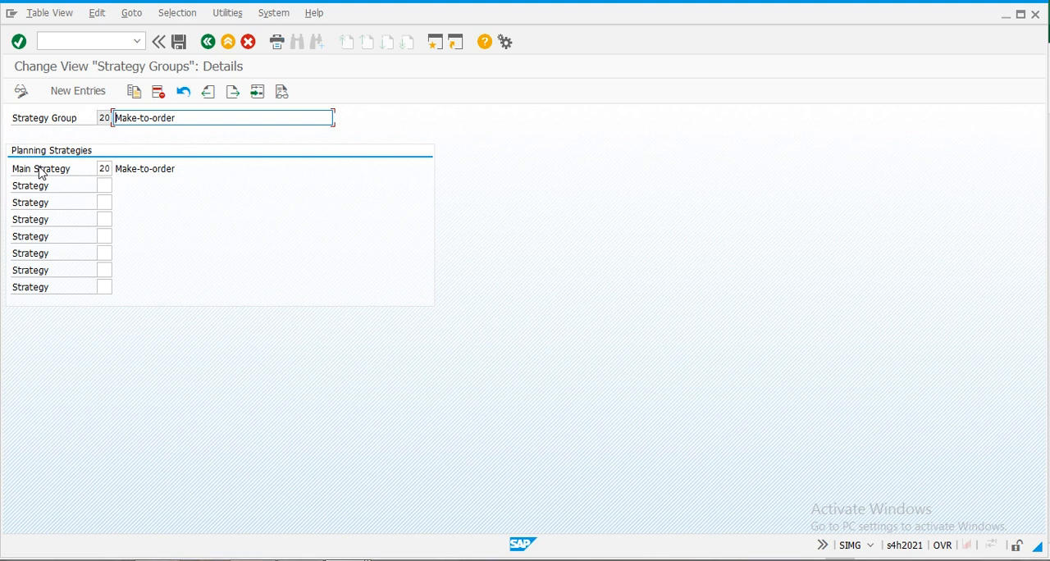
left_click(208, 46)
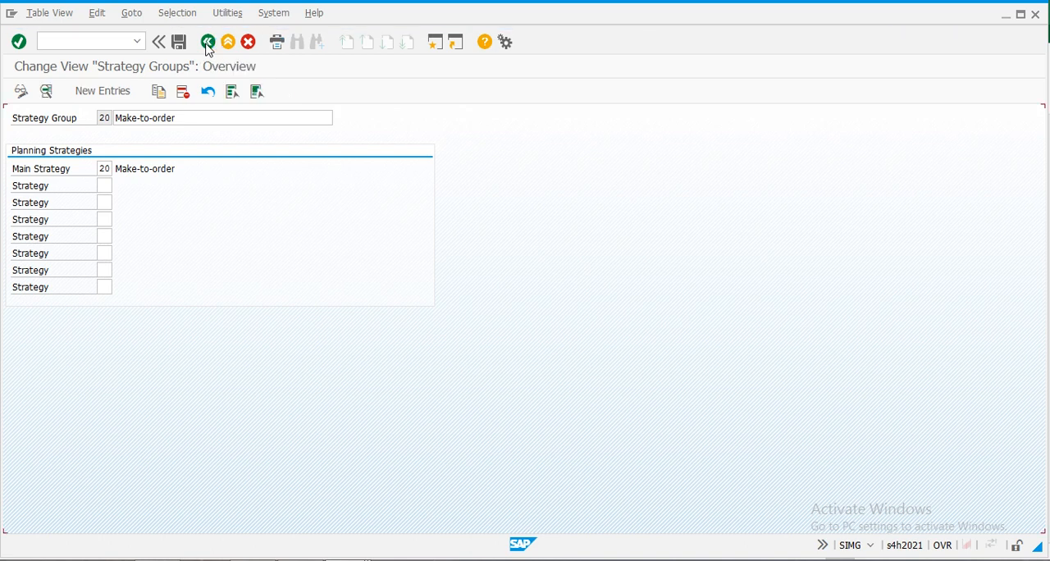
- Create a new strategy group S1 with the description MTO W/O SO & VALUATED STOCK
left_click(93, 92)
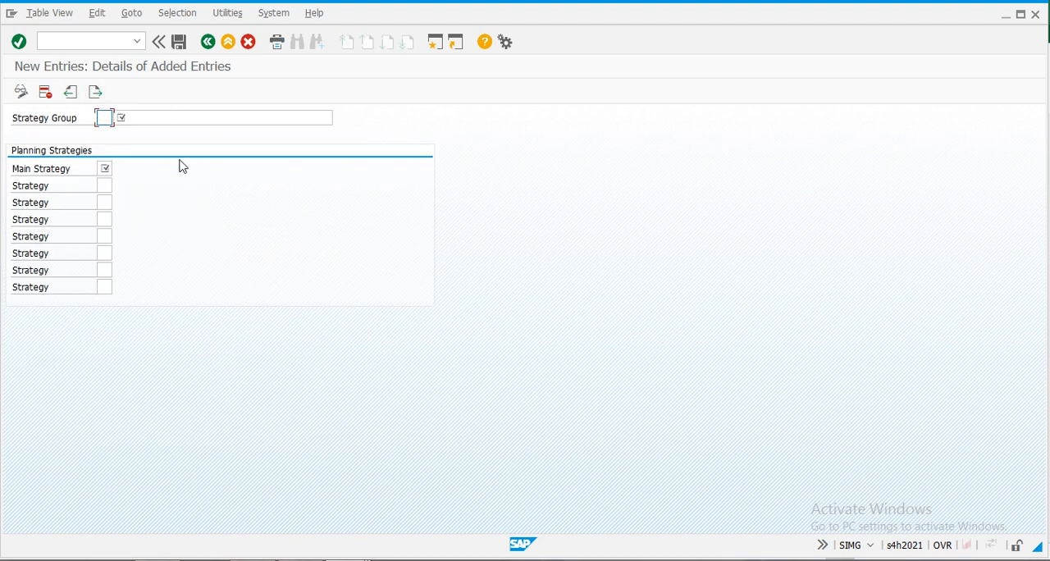
key("Tab")
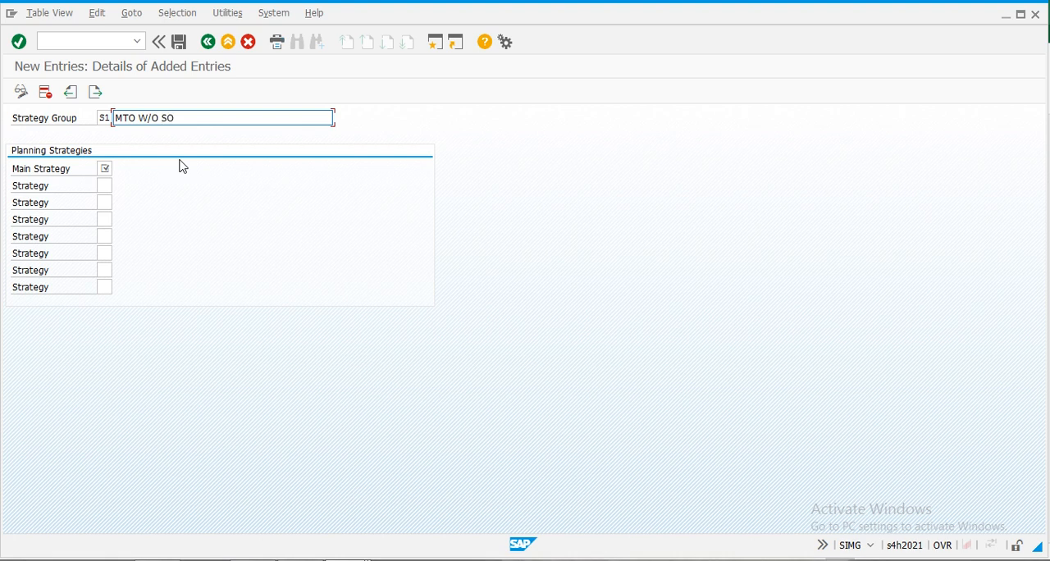
type("VALUATED STOCK")
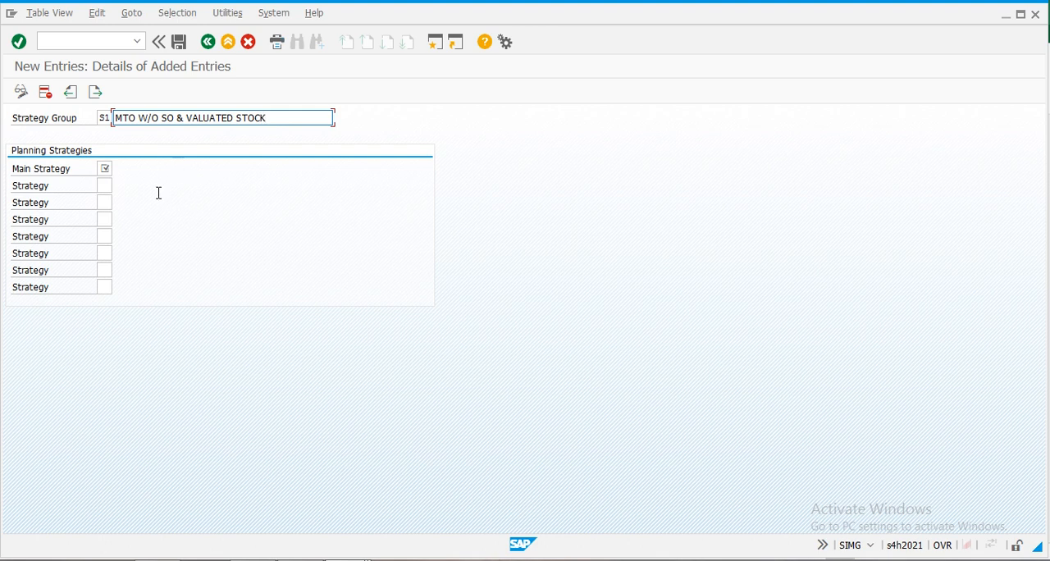
- Assign S1 from the value list as the group's main strategy and save the entry with the customizing request
left_click(105, 169)
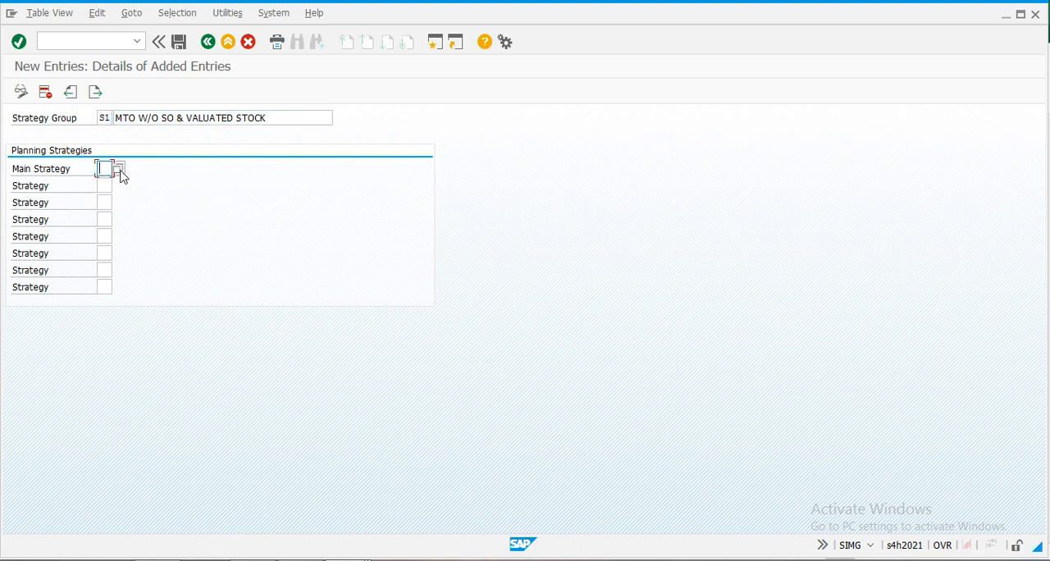
left_click(120, 169)
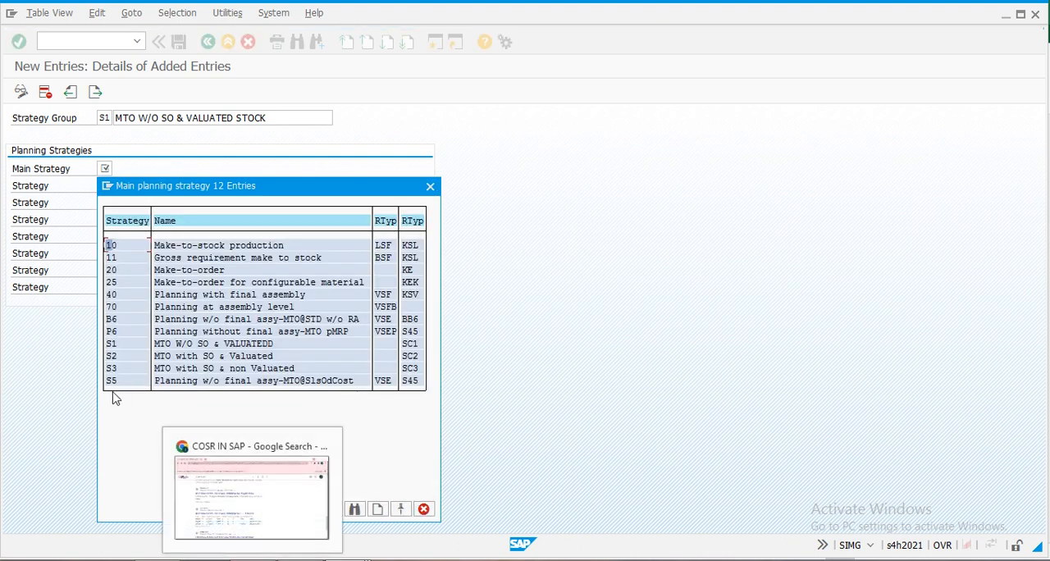
double_click(112, 345)
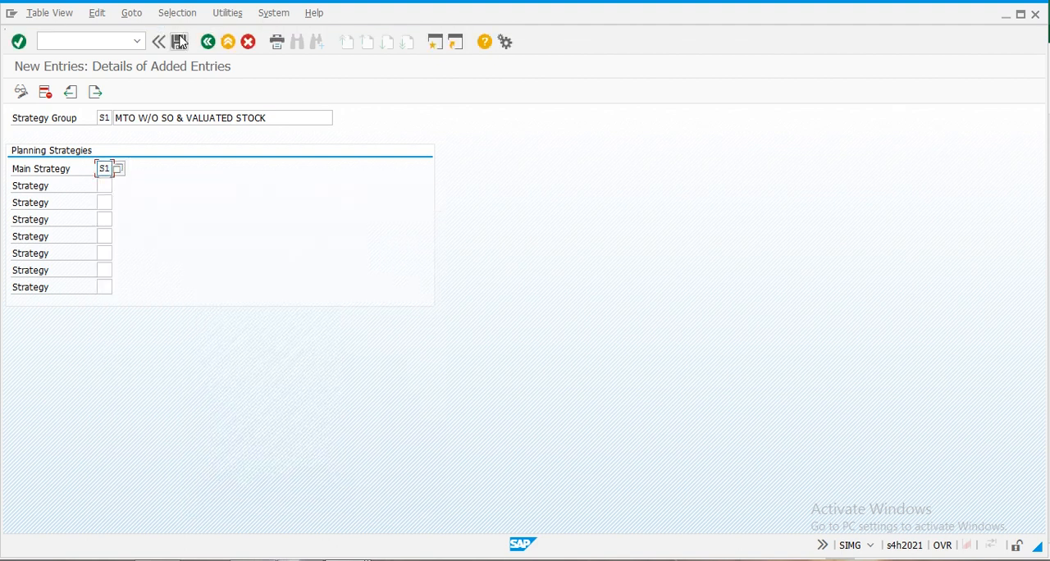
left_click(179, 41)
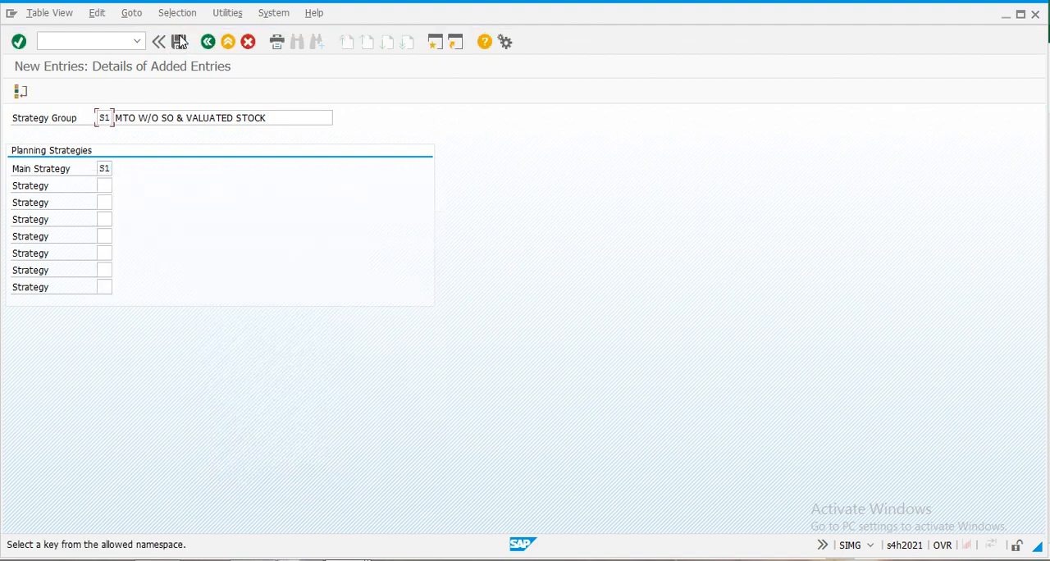
left_click(182, 41)
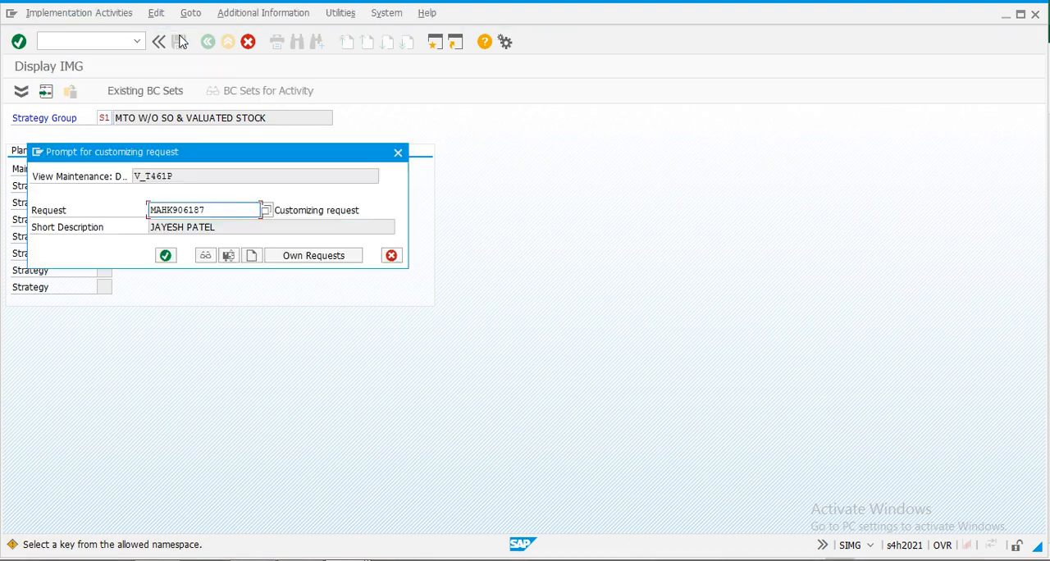
left_click(166, 255)
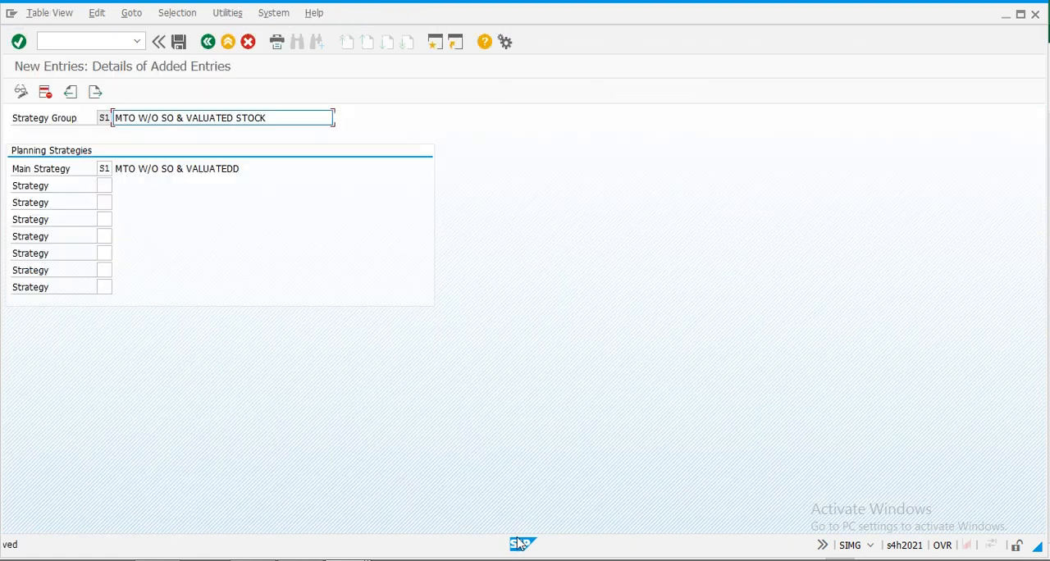
- Return to the strategy groups overview and copy strategy group S1 as S2
left_click(348, 559)
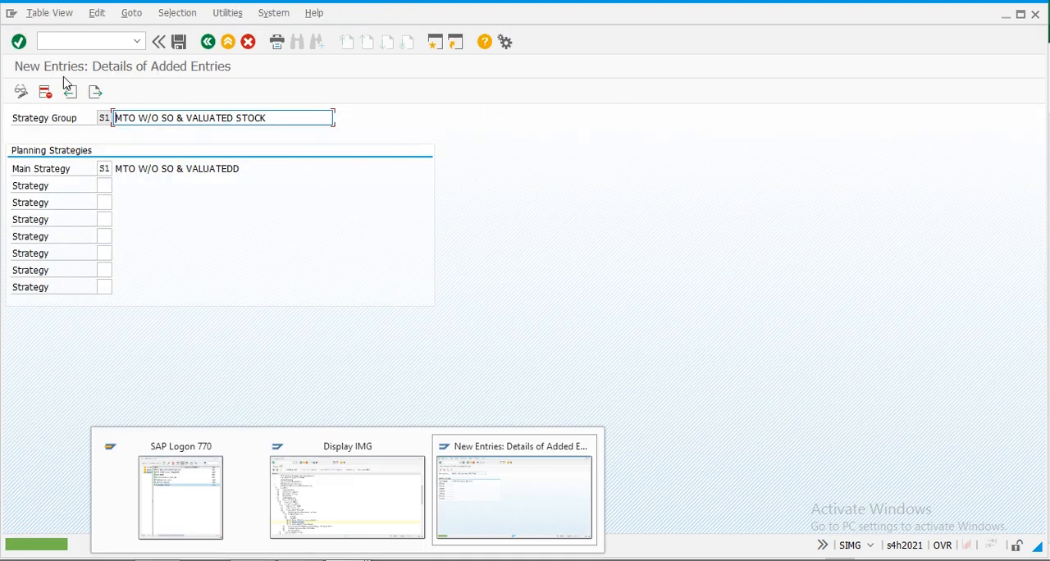
left_click(217, 47)
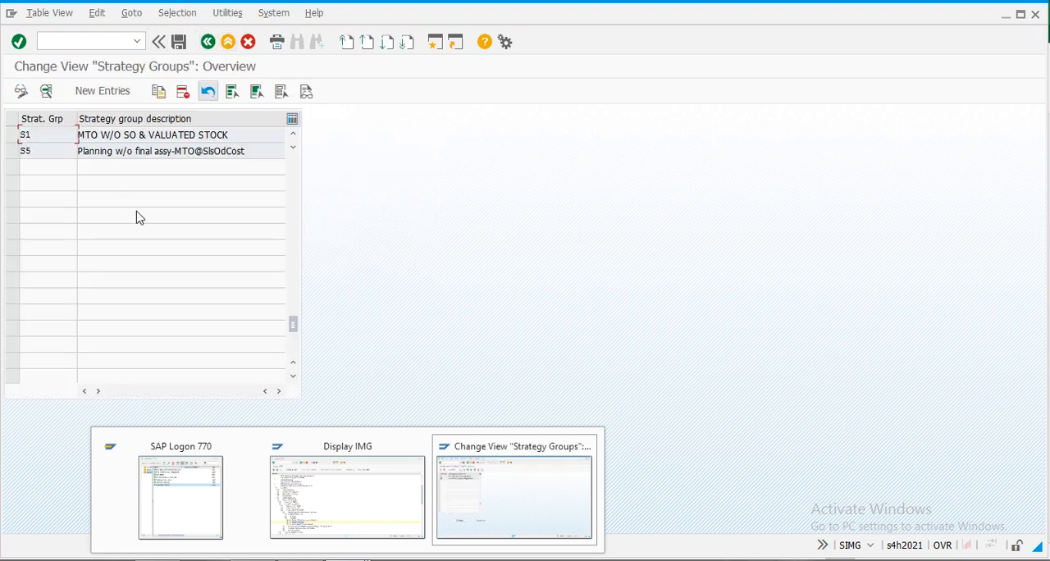
left_click(11, 135)
left_click(160, 91)
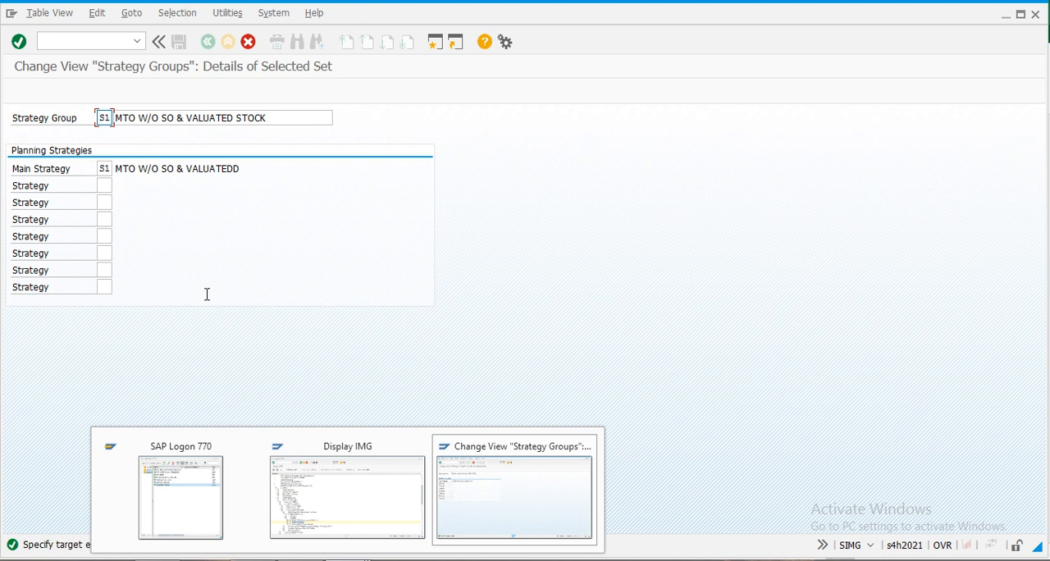
type("S2")
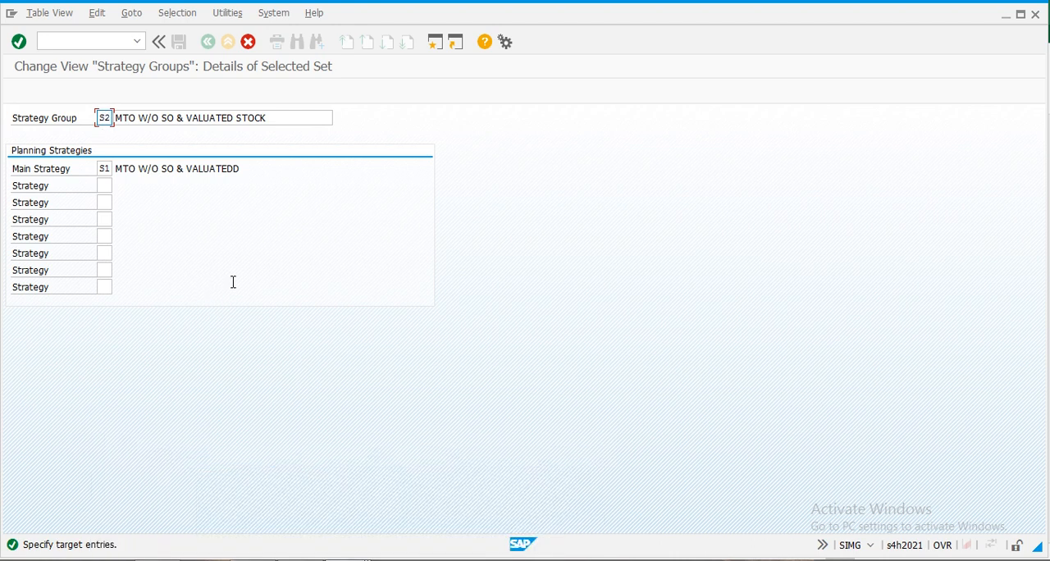
- Change the description of the copied strategy group S2 to MTO with SO & Vauated stock
left_click(272, 121)
key("BackSpace")
key("BackSpace")
key("BackSpace")
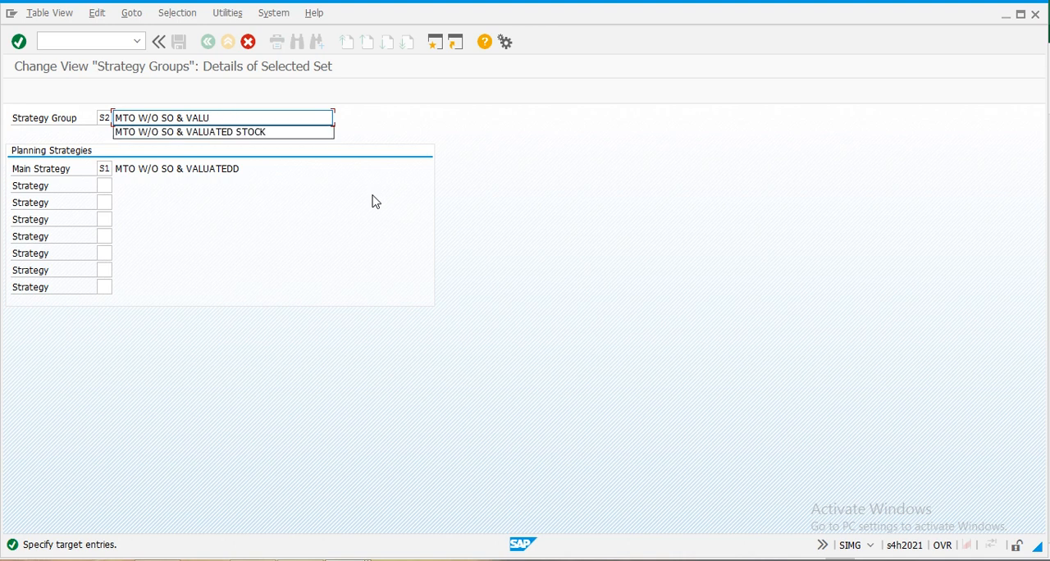
key("BackSpace")
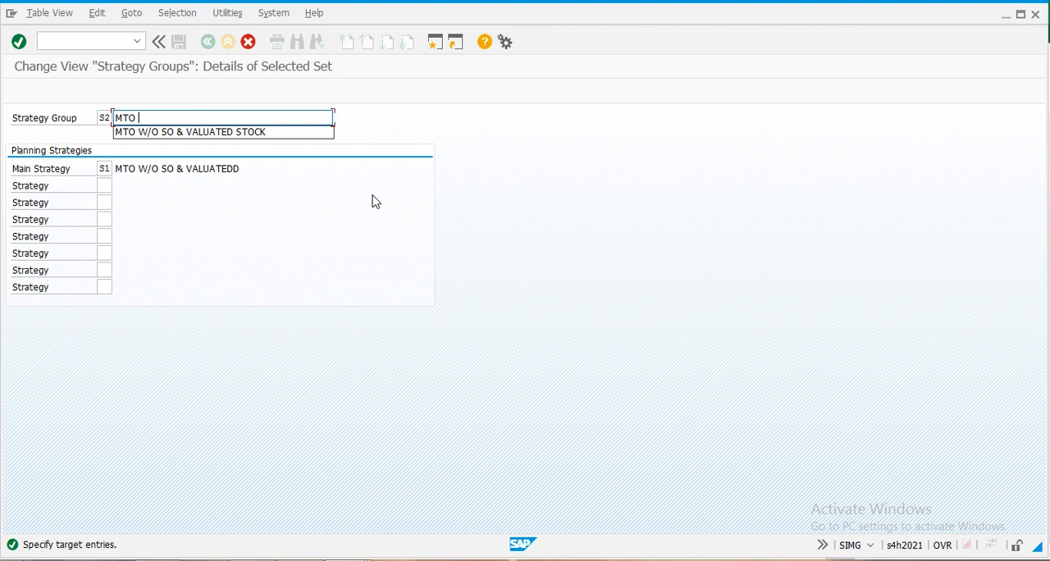
type("with SO & Vauated stock")
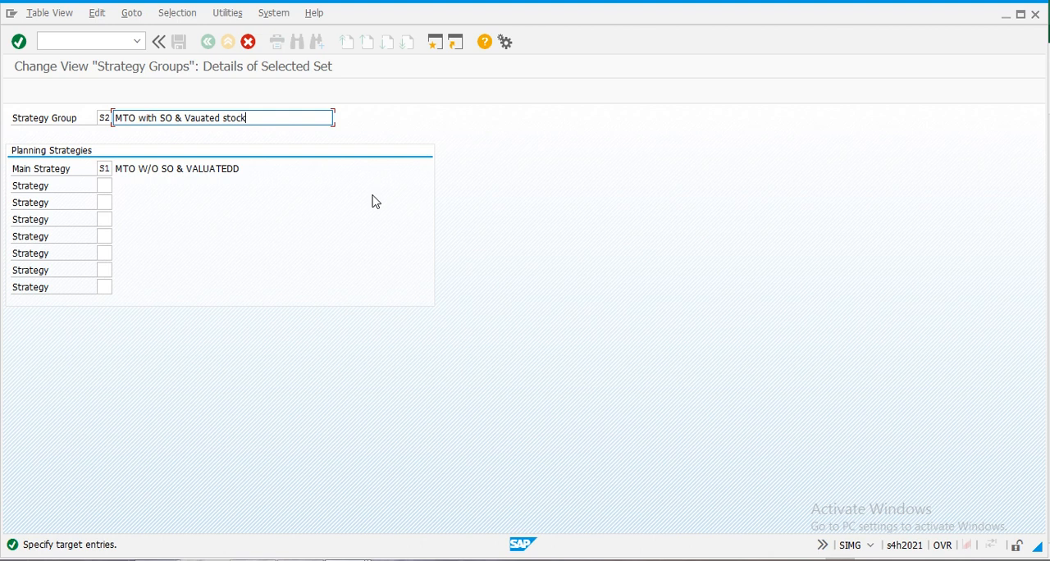
- Set the main strategy of strategy group S2 to S2, accept the copied entry and save it
left_click(108, 168)
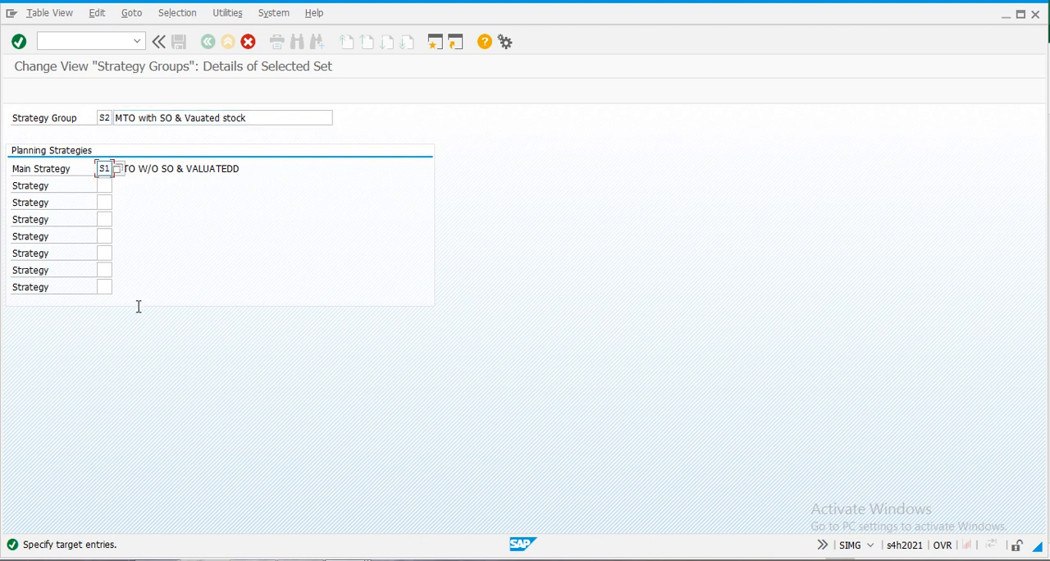
key("BackSpace")
key("Return")
key("Return")
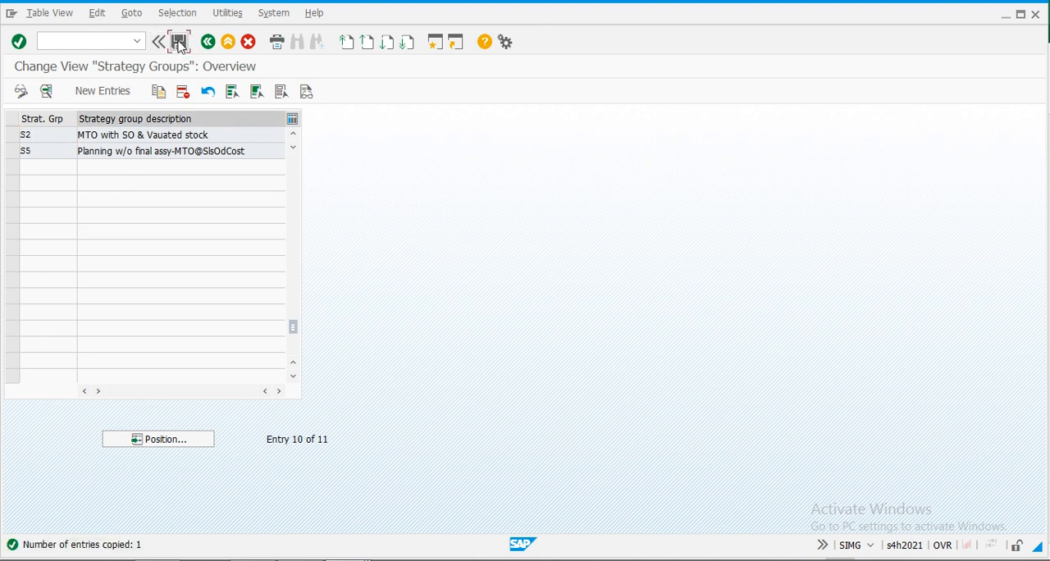
left_click(179, 42)
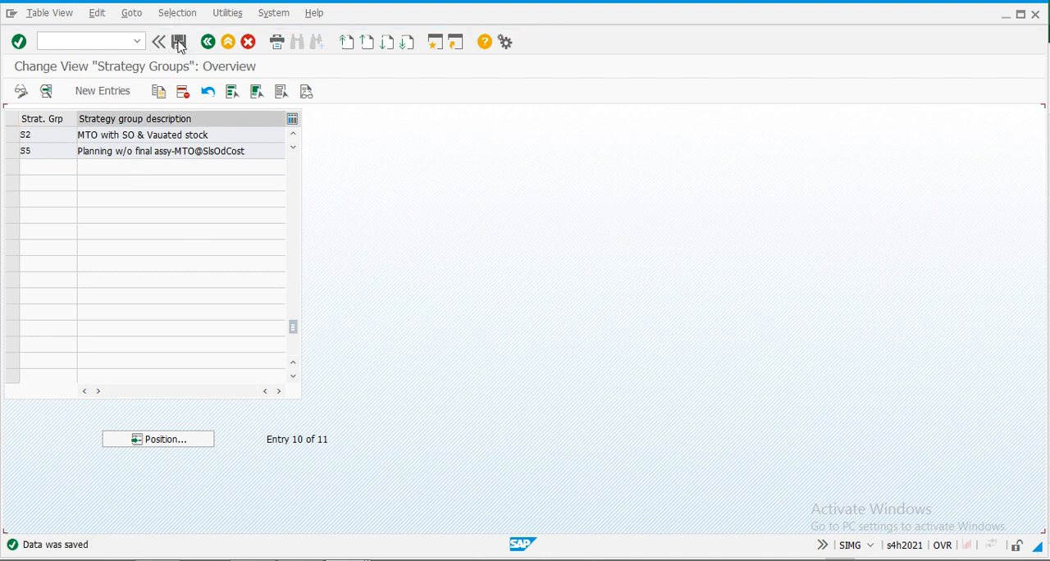
- Copy strategy group S2 as S3 with the description MTO with SO & Non Valuated Stock
left_click(13, 135)
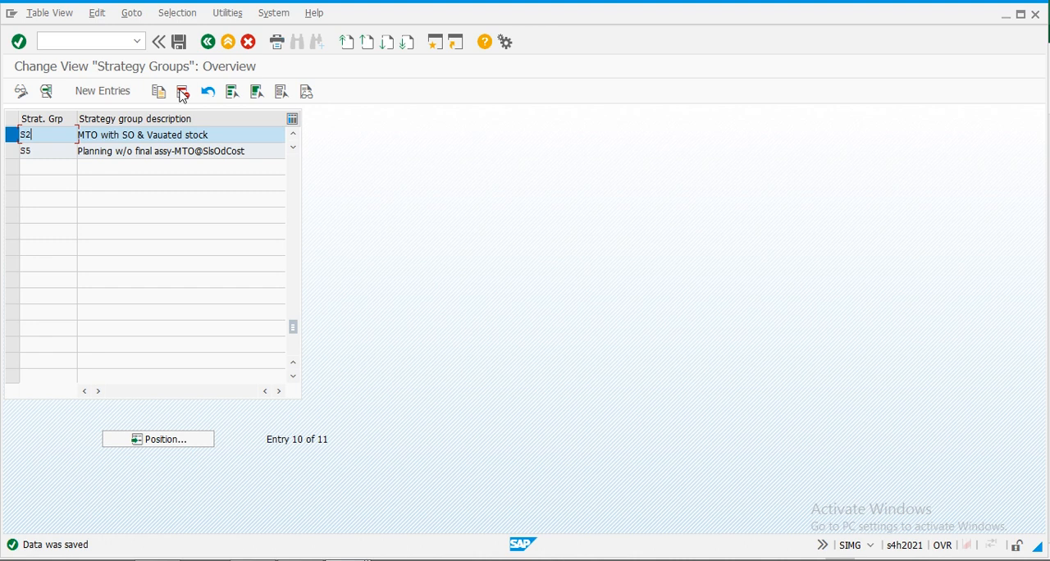
left_click(160, 93)
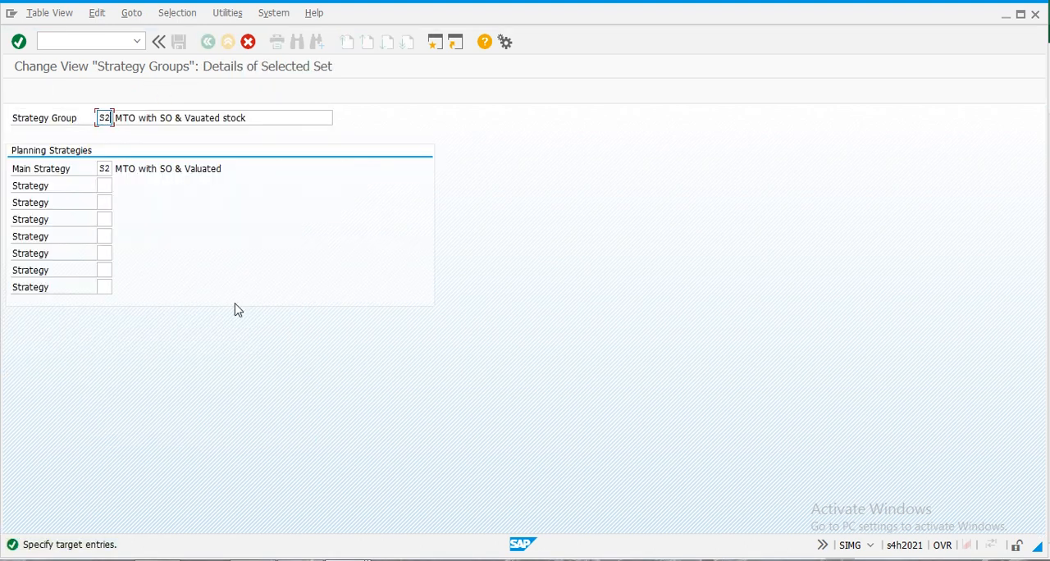
key("BackSpace")
type("3")
left_click(255, 118)
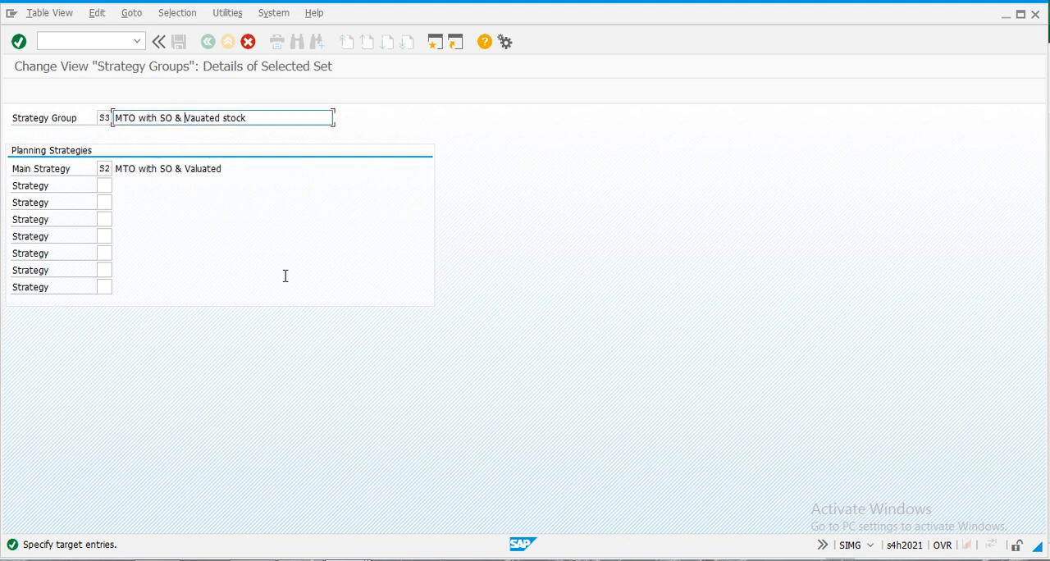
type("N")
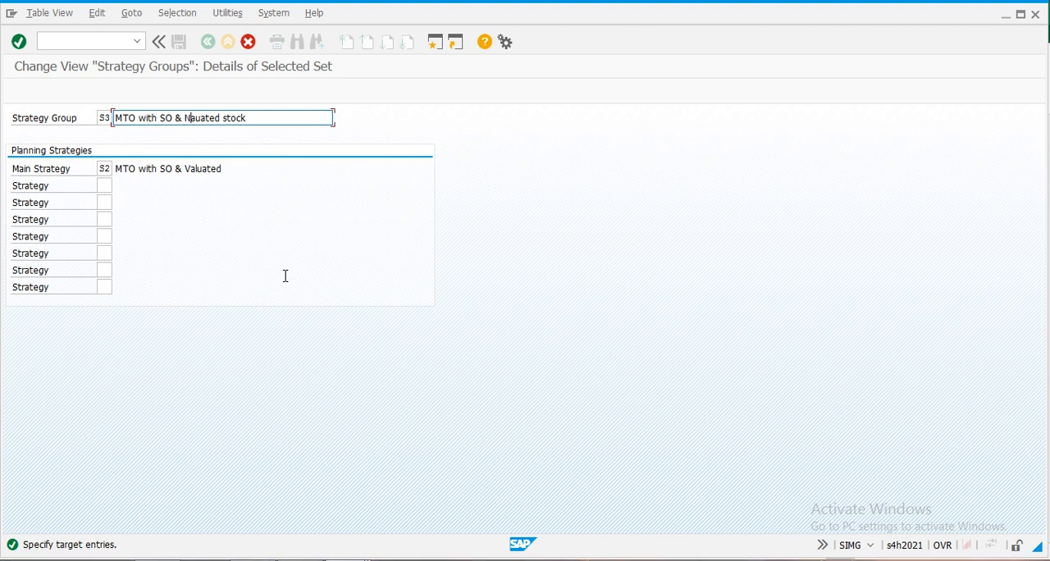
type("on Valu")
- Set the main strategy of strategy group S3 to S3, save the copied entry and return to the IMG structure
left_click(110, 167)
key("BackSpace")
type("3")
key("Return")
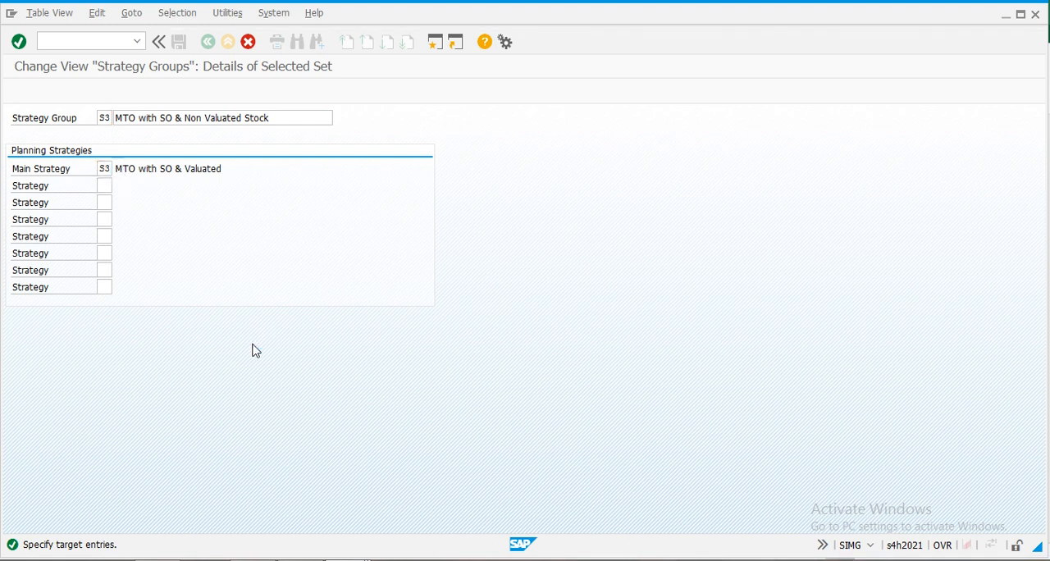
key("Return")
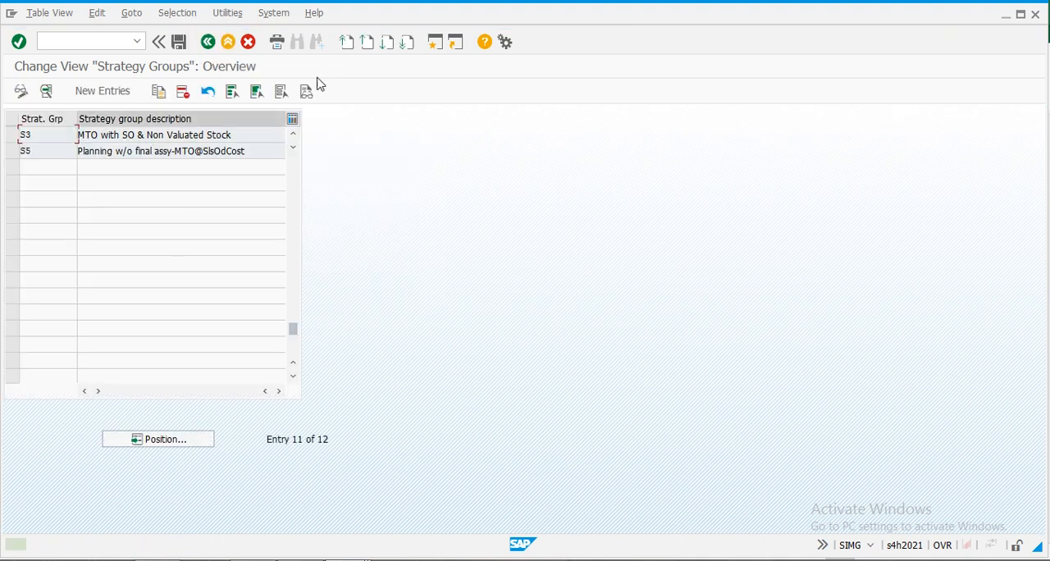
left_click(183, 43)
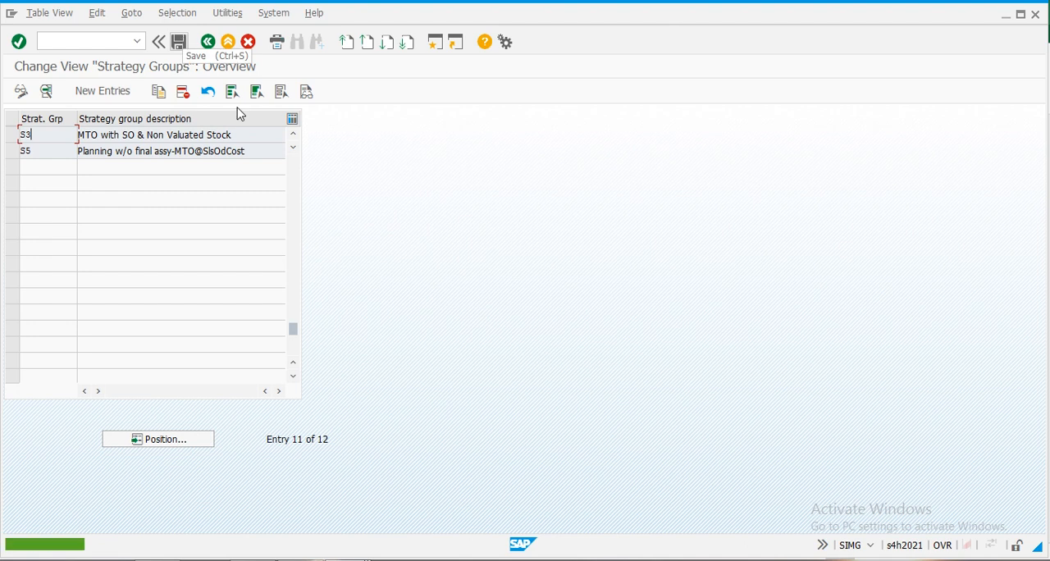
left_click(208, 43)
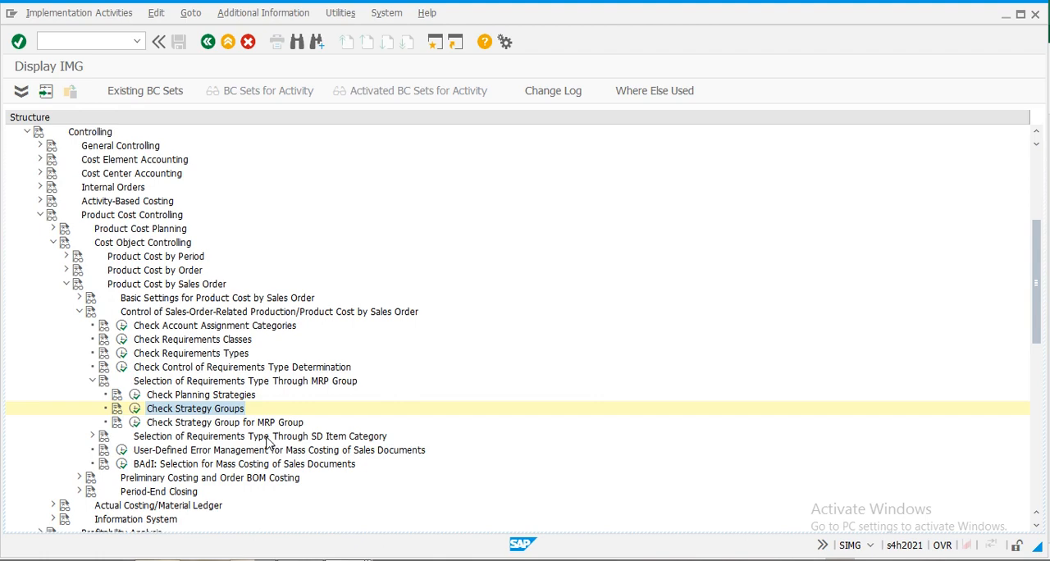
- Switch to the MTO.xlsx checklist in Excel and select the Result Analysis item below Check strategy groups
mouse_move(252, 558)
left_click(252, 492)
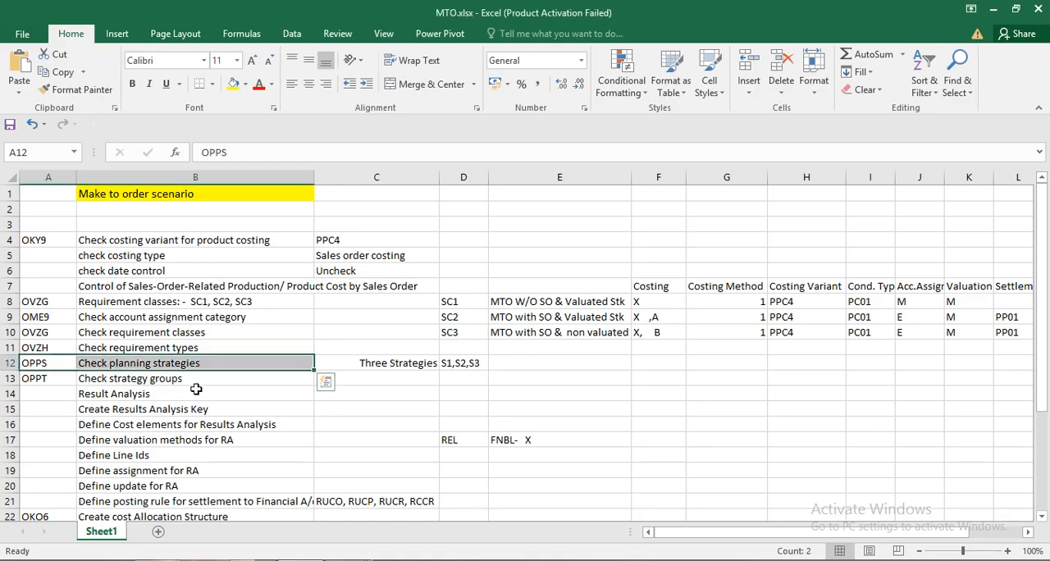
scroll(138, 378, "down", 1)
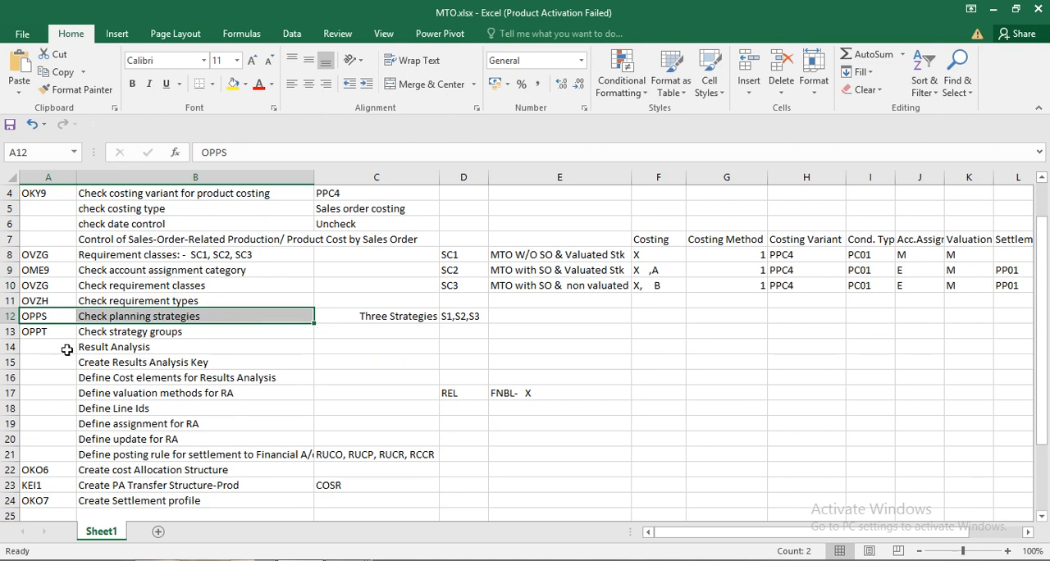
scroll(67, 349, "down", 1)
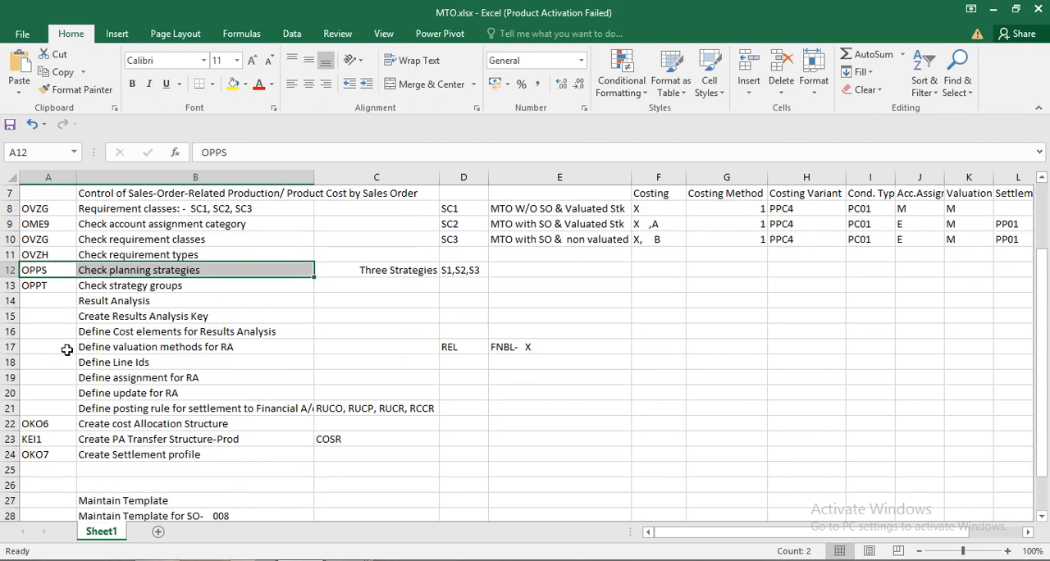
left_click(97, 300)
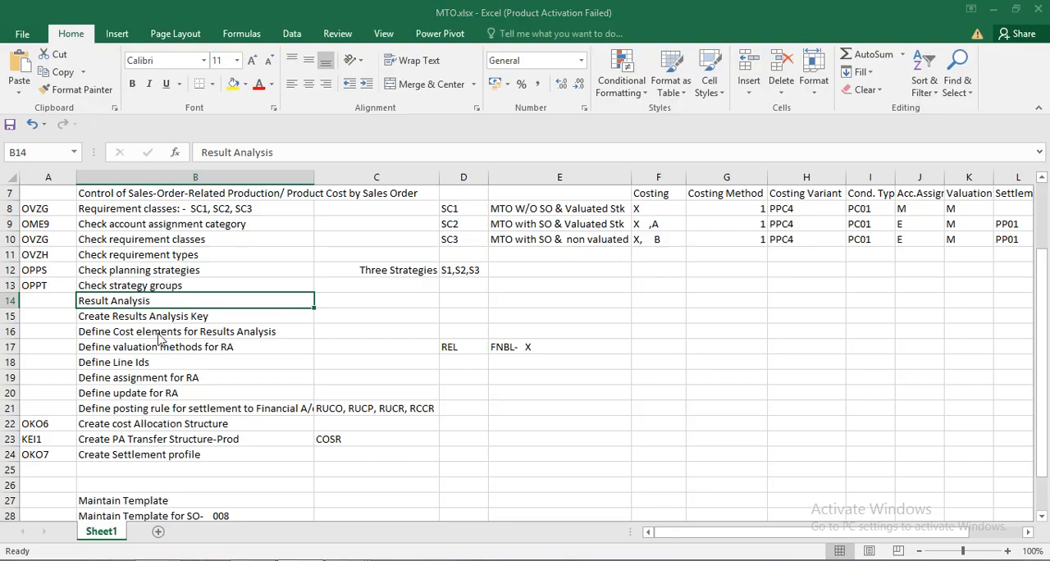
- Switch back to SAP and open Create Results Analysis Keys under Period-End Closing of Product Cost by Sales Order
key("alt+Tab")
scroll(93, 509, "down", 4)
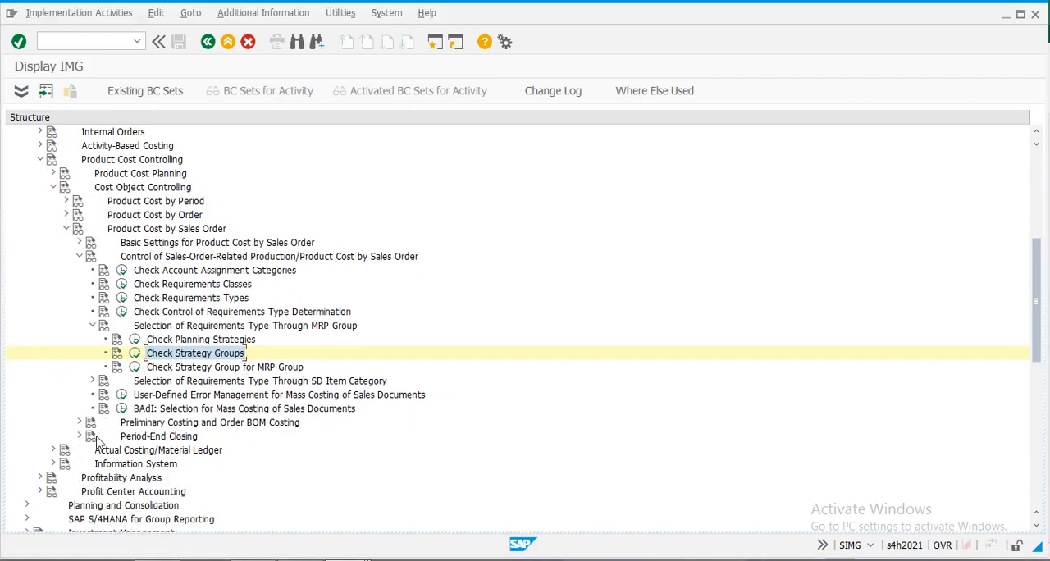
left_click(80, 436)
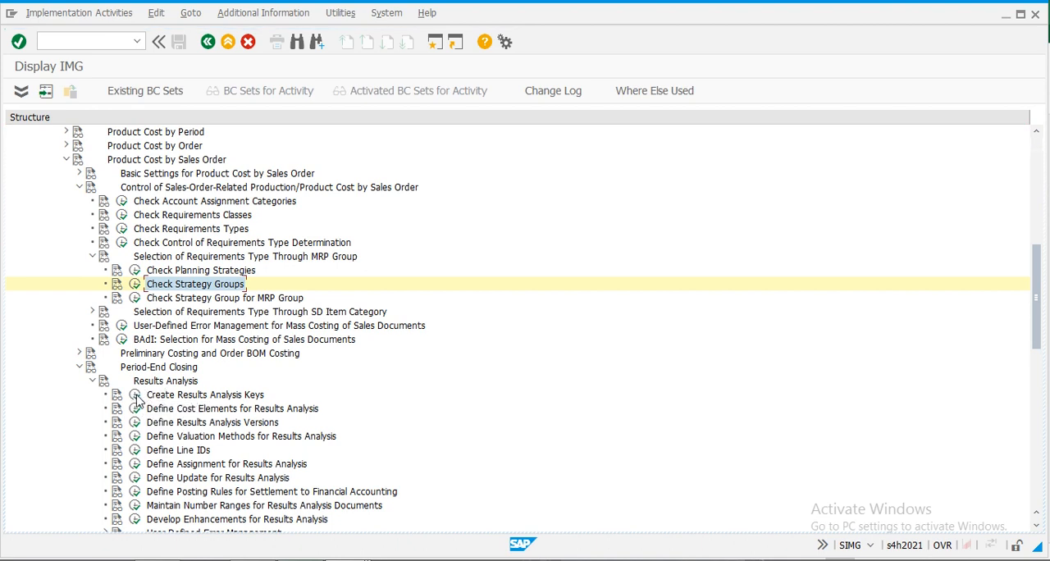
left_click(135, 395)
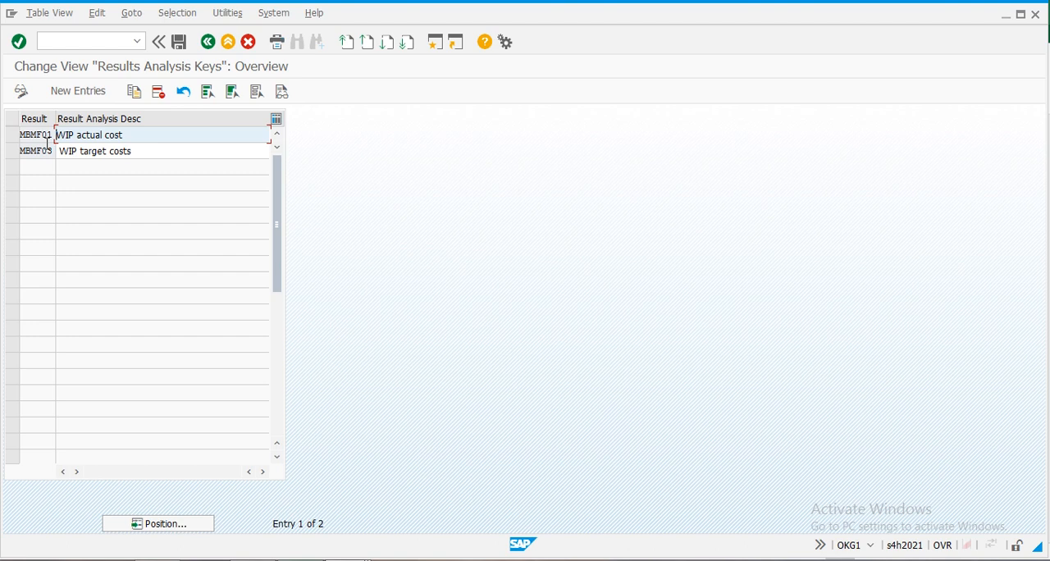
- Copy results analysis key MBMF01 under the new key SAC and clear its WIP actual cost description for a new one
left_click(10, 135)
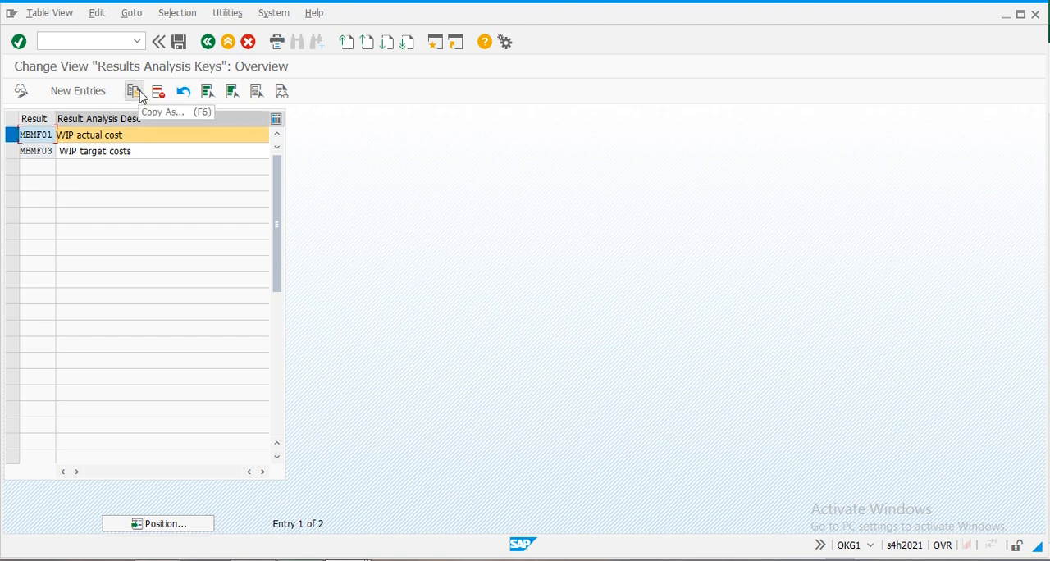
left_click(139, 95)
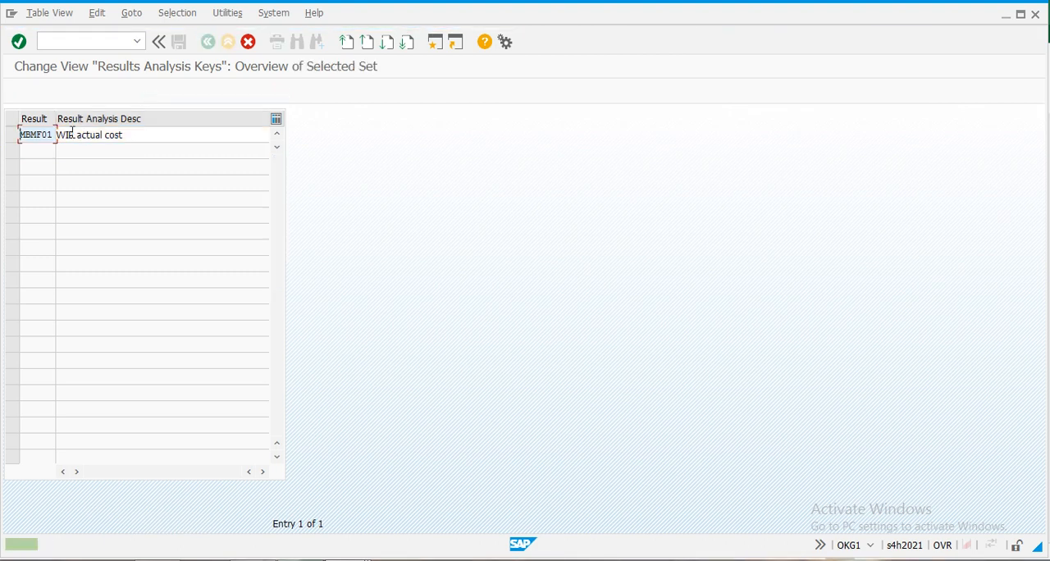
key("ctrl+a")
type("a")
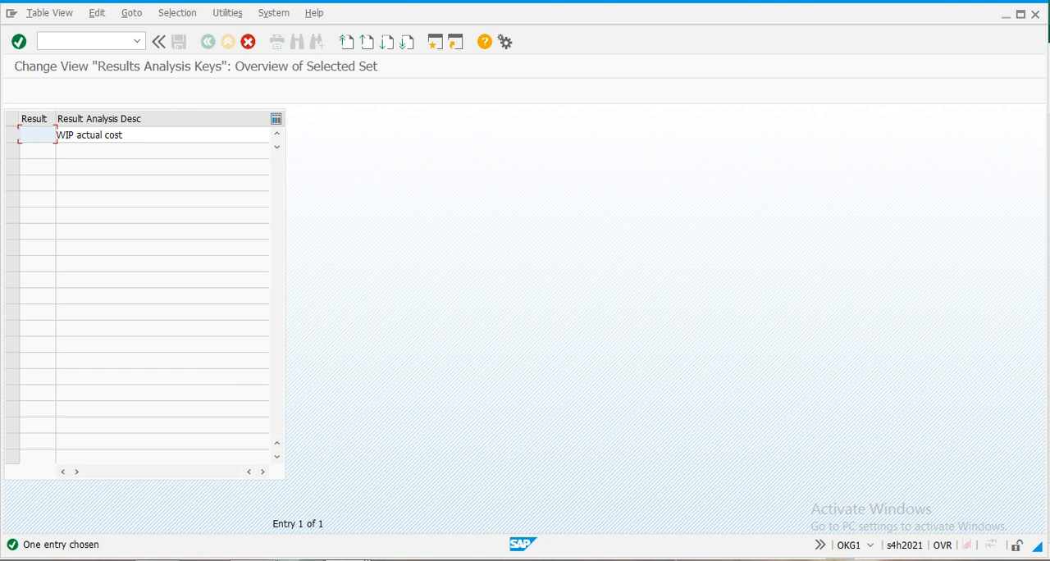
key("Tab")
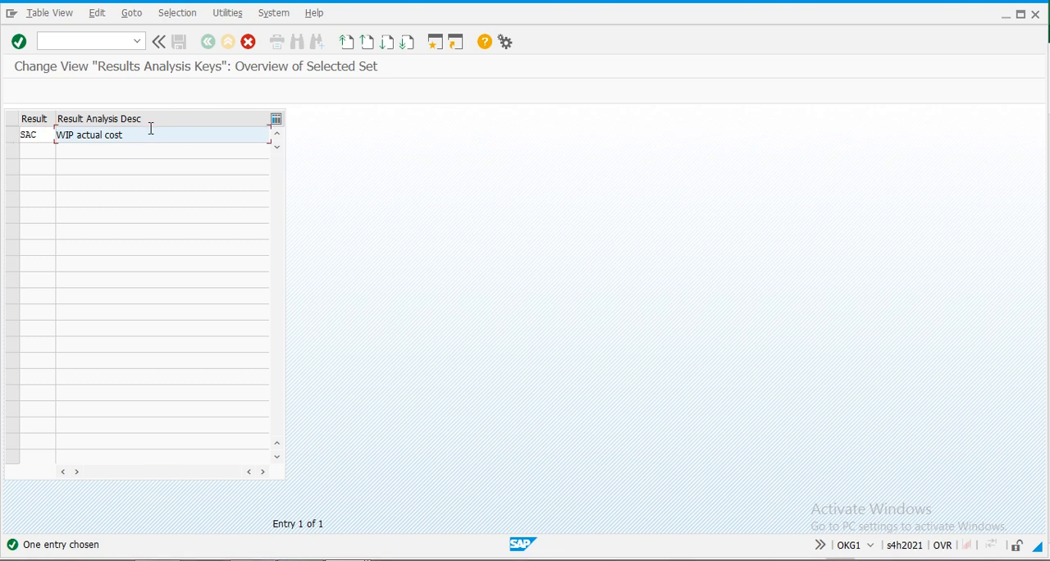
key("shift+End")
type("m")
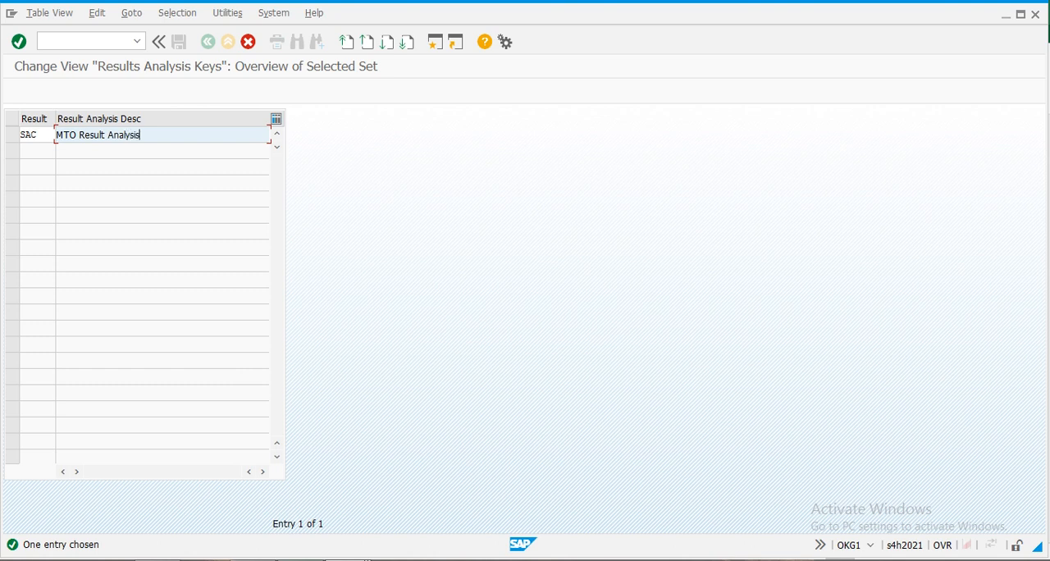
- Describe results analysis key SAC as MTO Result Analysis, save it to the proposed customizing request and return to the IMG structure
key("Return")
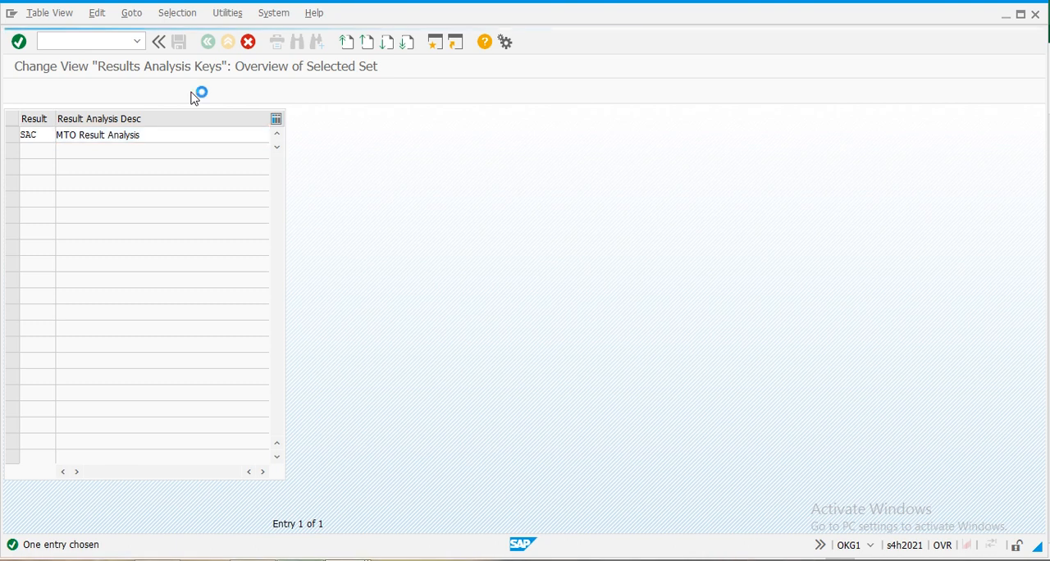
double_click(41, 134)
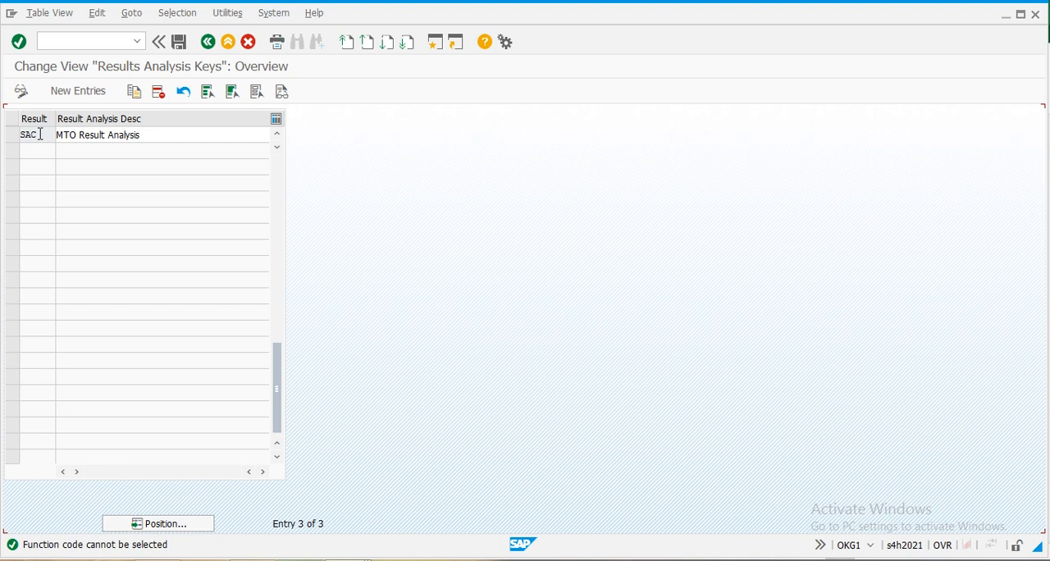
left_click(180, 43)
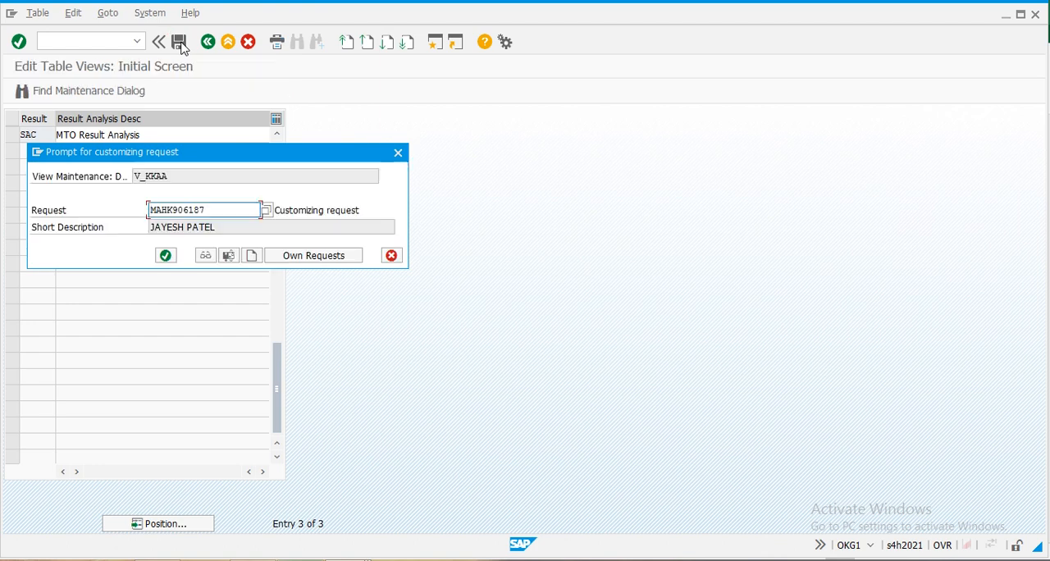
left_click(165, 256)
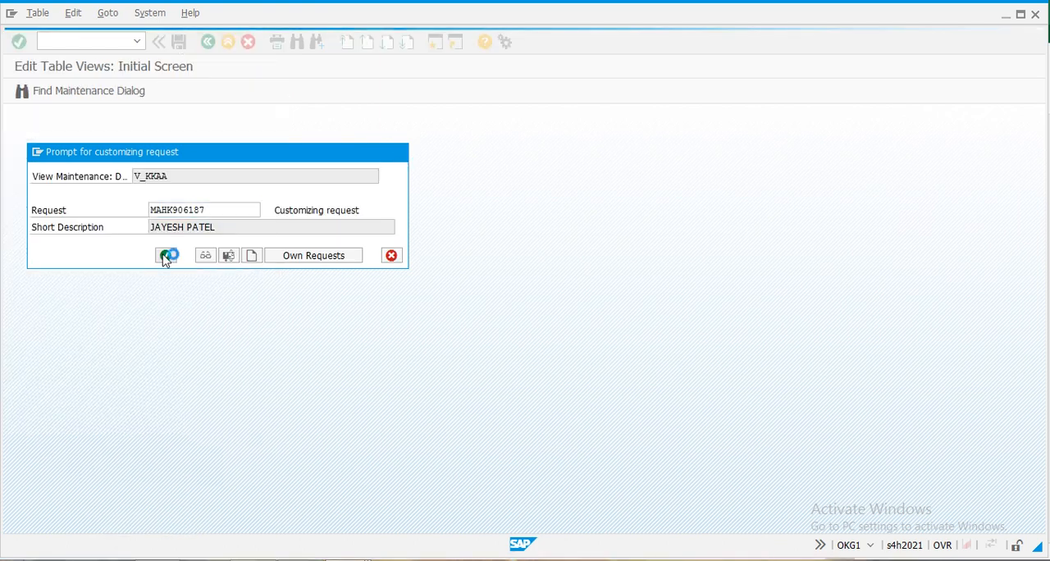
left_click(208, 41)
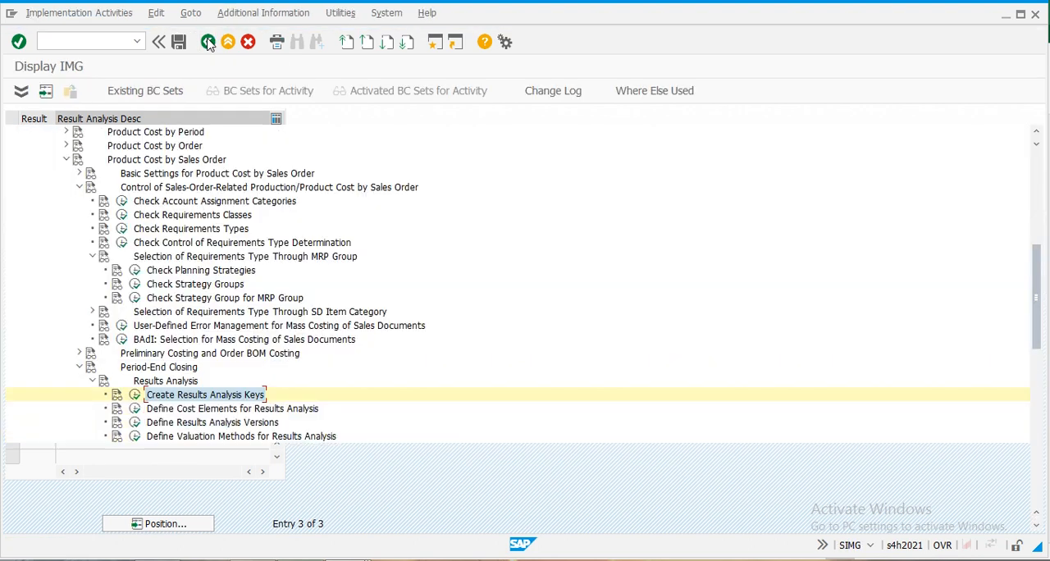
- View the Display Cost Element activity of Define Cost Elements for Results Analysis, leaving the G/L account unchanged, and return to the IMG structure
left_click(137, 411)
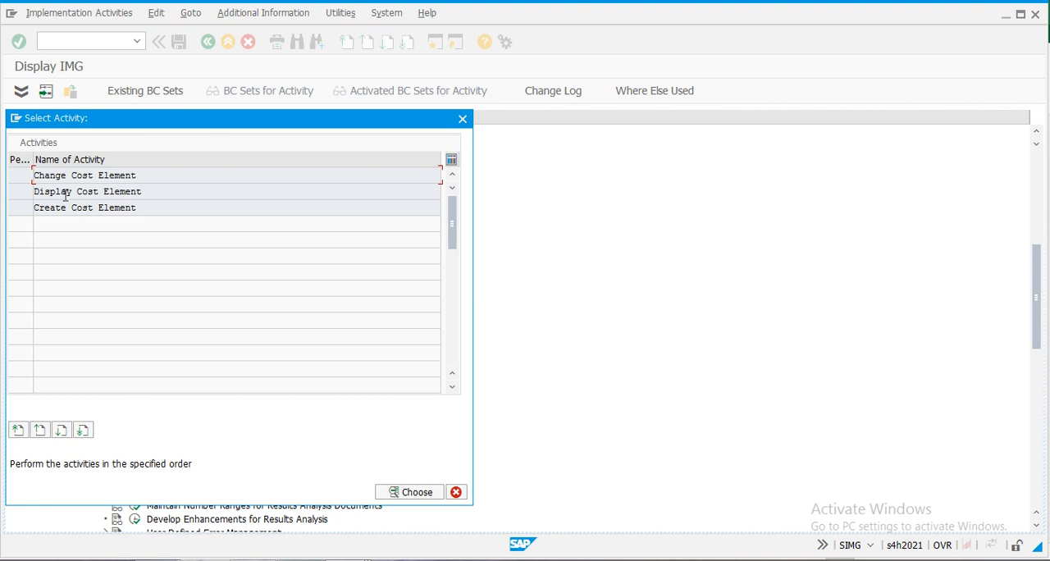
double_click(66, 194)
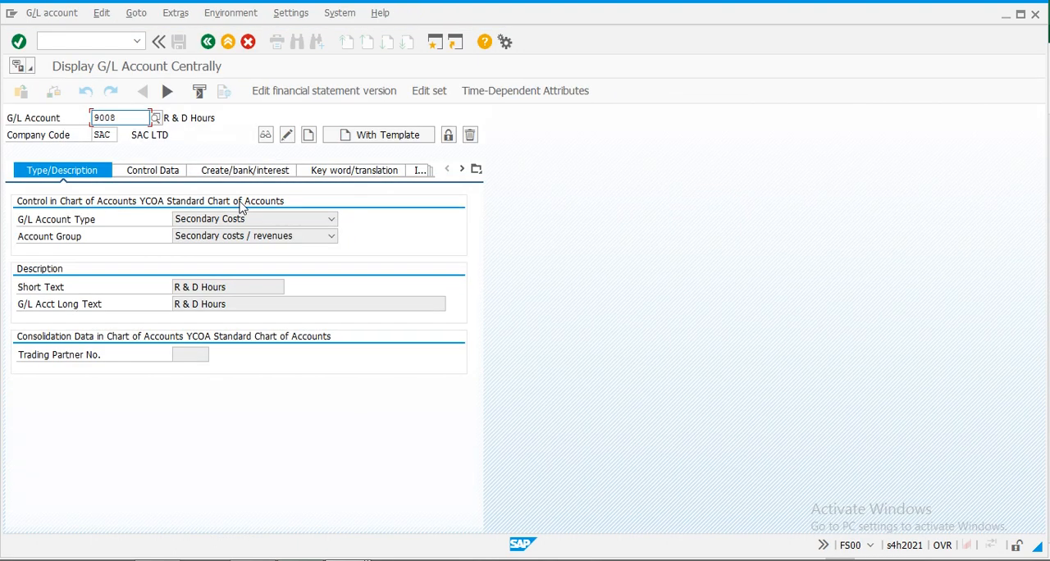
left_click(208, 42)
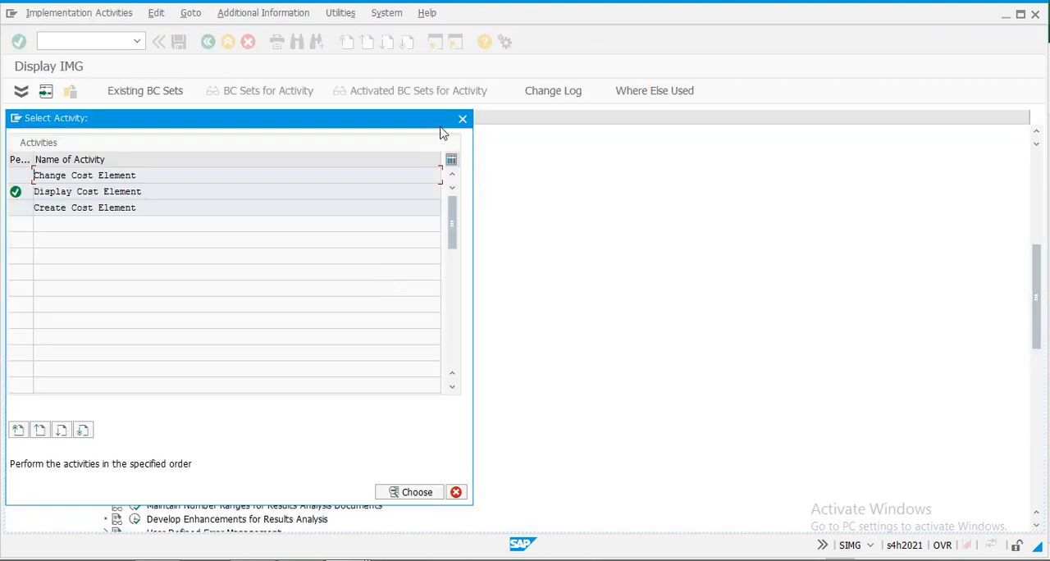
left_click(463, 121)
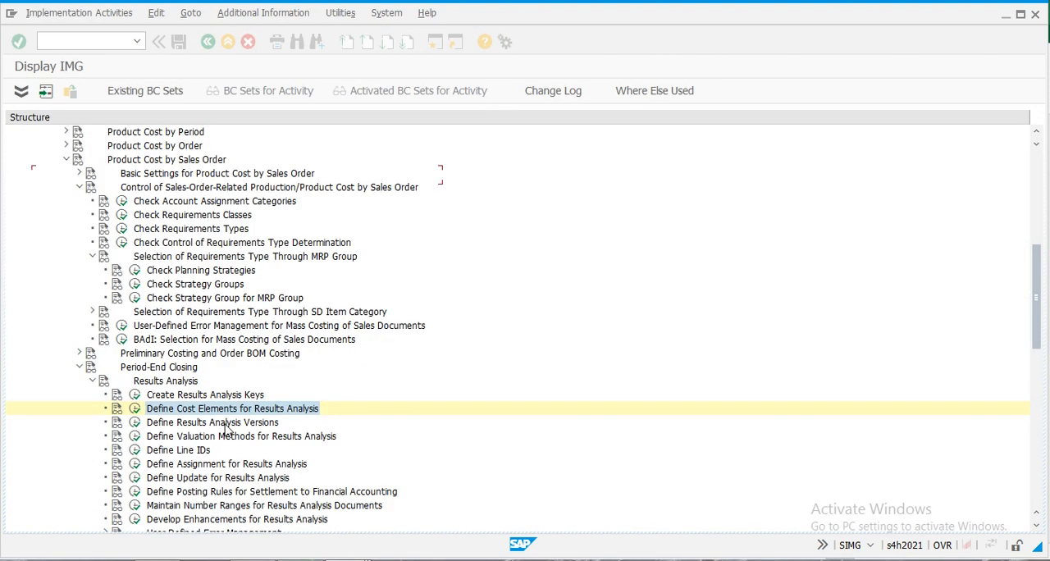
- Review the extended control settings of results analysis version 0 for CO area SAC and return to the IMG structure
left_click(134, 423)
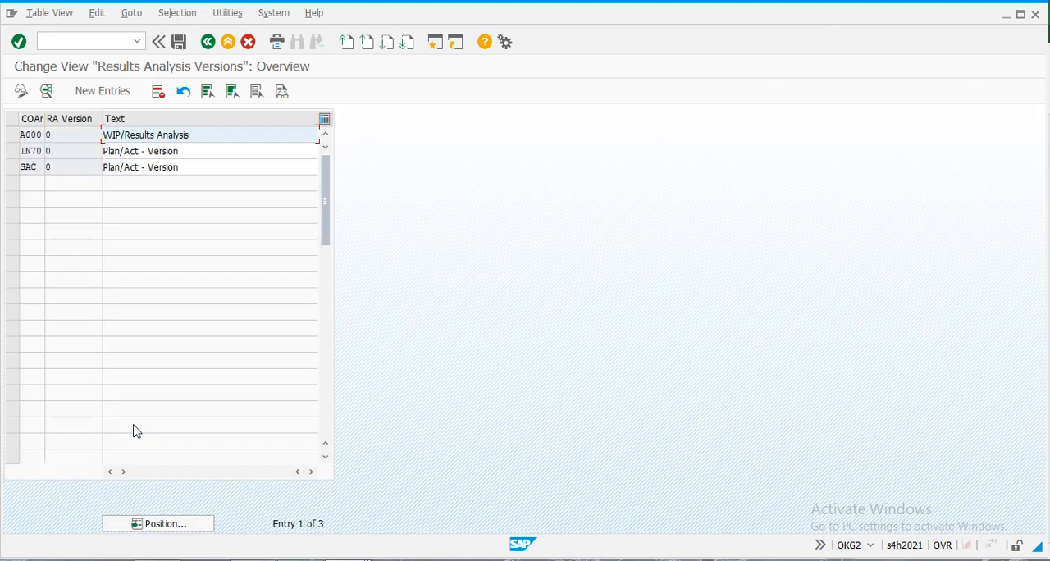
double_click(35, 169)
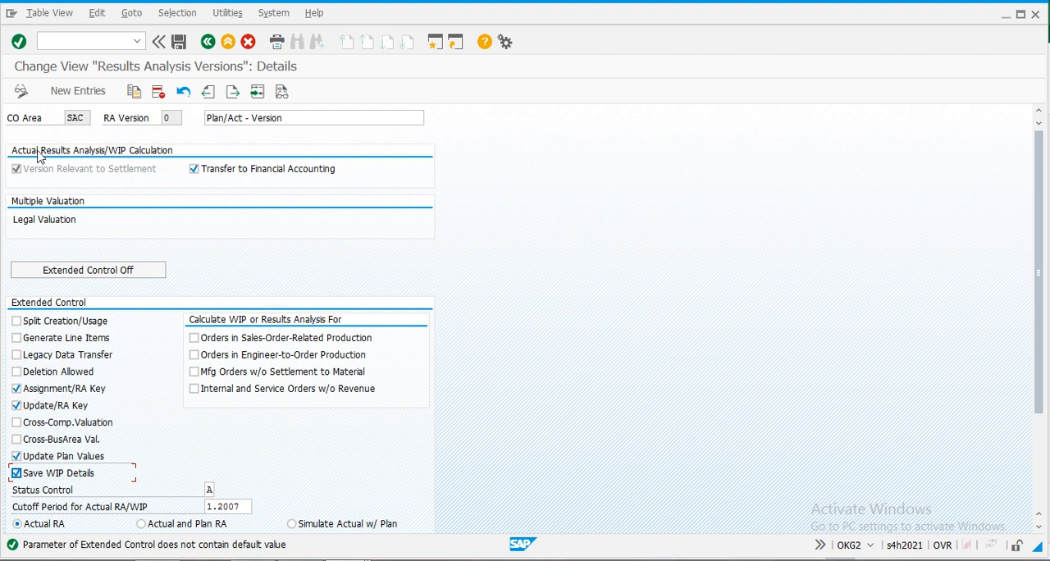
scroll(148, 361, "down", 1)
scroll(151, 367, "down", 2)
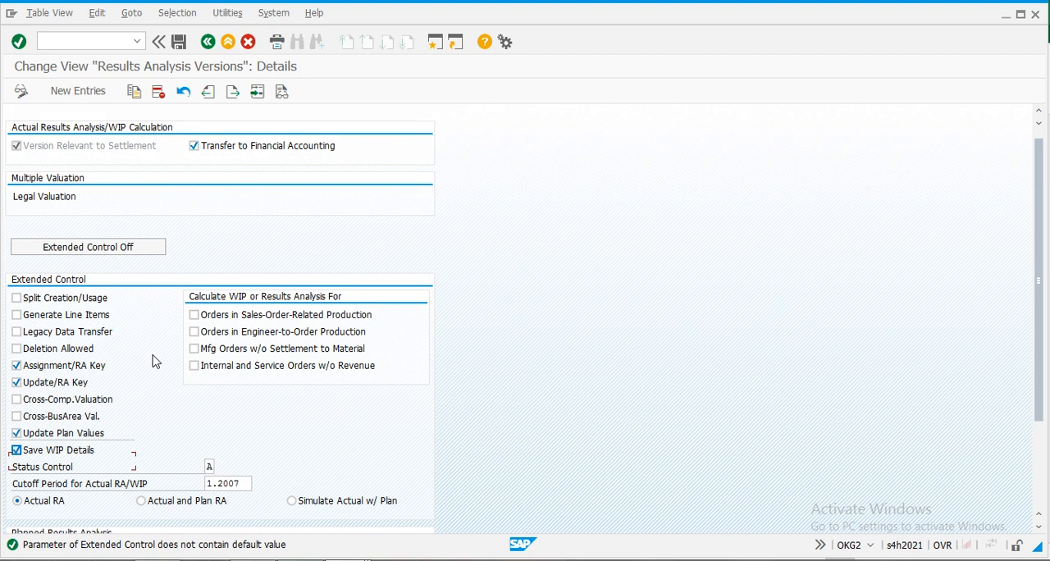
scroll(155, 361, "up", 1)
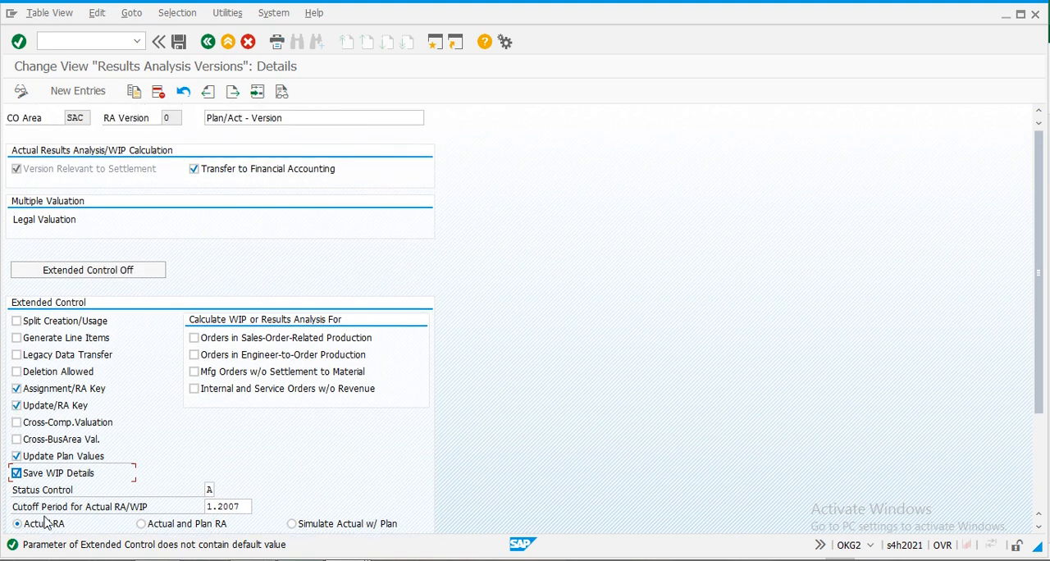
scroll(129, 304, "down", 5)
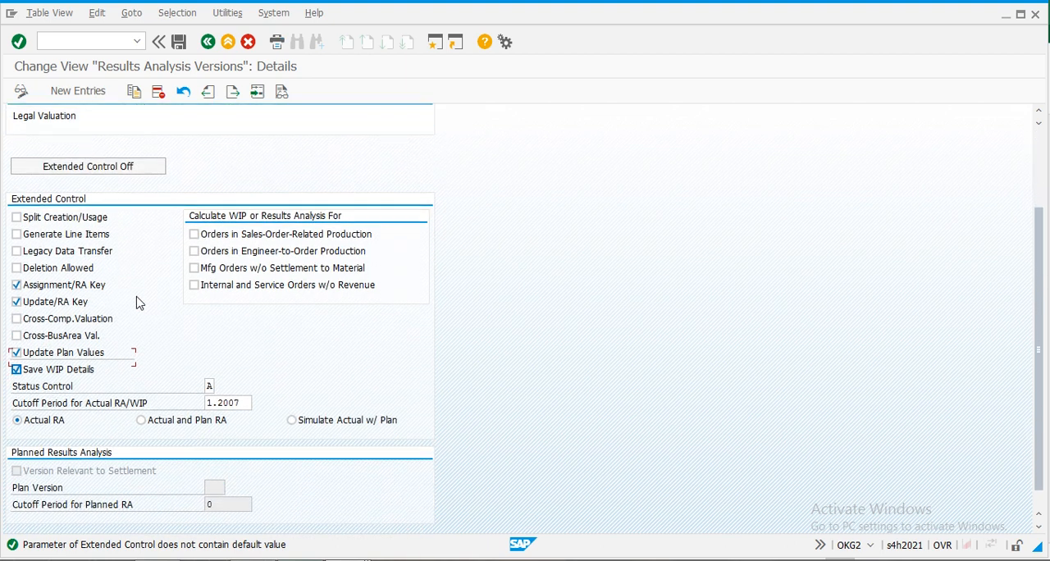
scroll(218, 361, "down", 1)
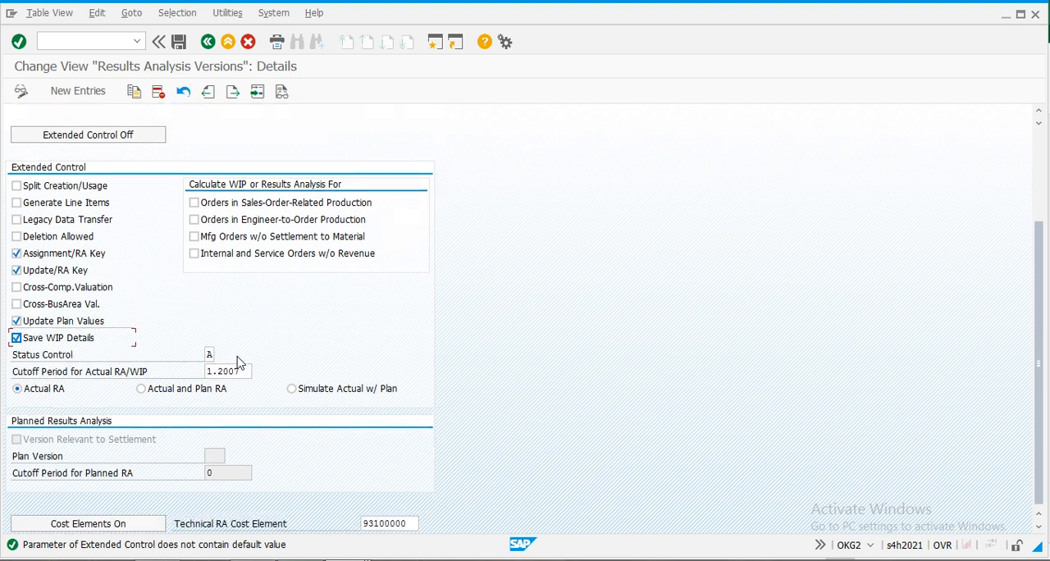
scroll(236, 363, "up", 5)
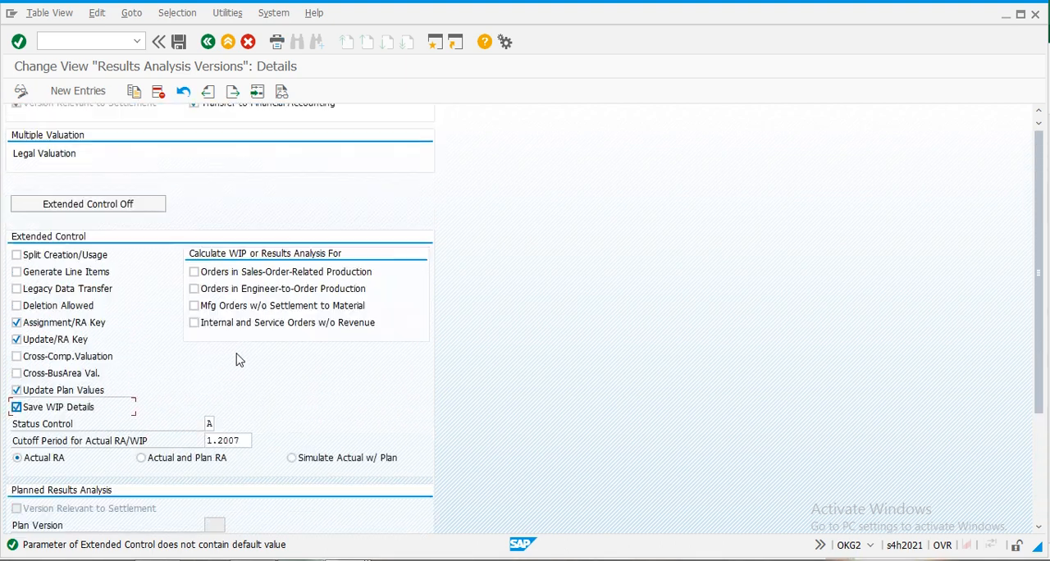
left_click(227, 43)
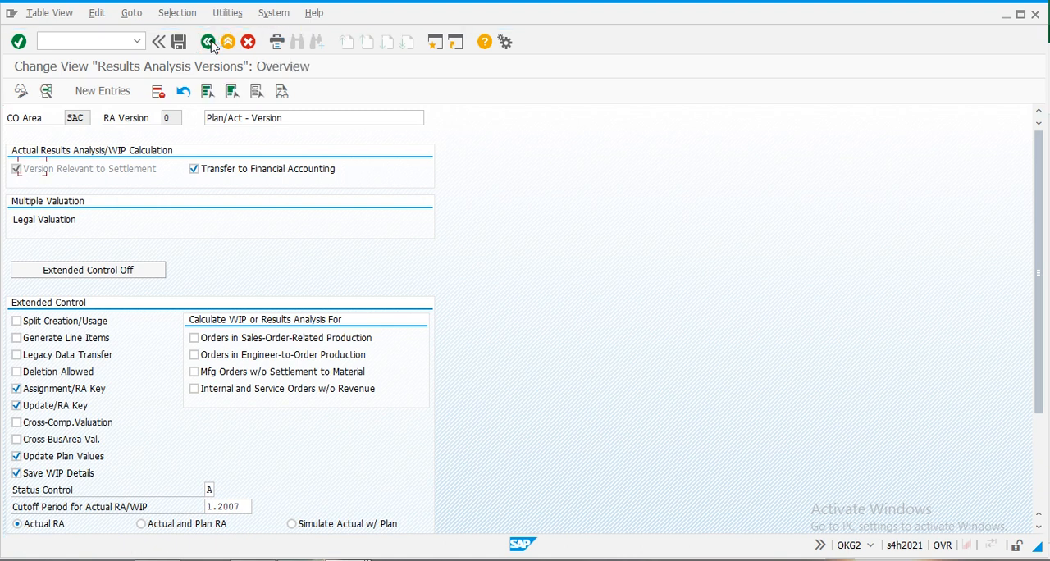
left_click(209, 45)
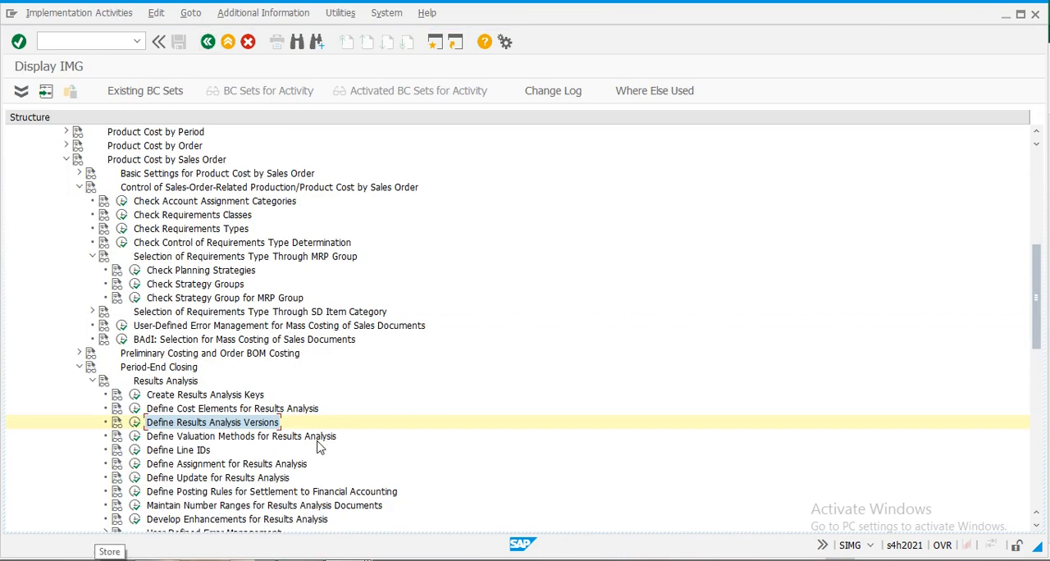
- Open Define Valuation Methods for Results Analysis and start a new entry for CO area SAC
left_click(135, 436)
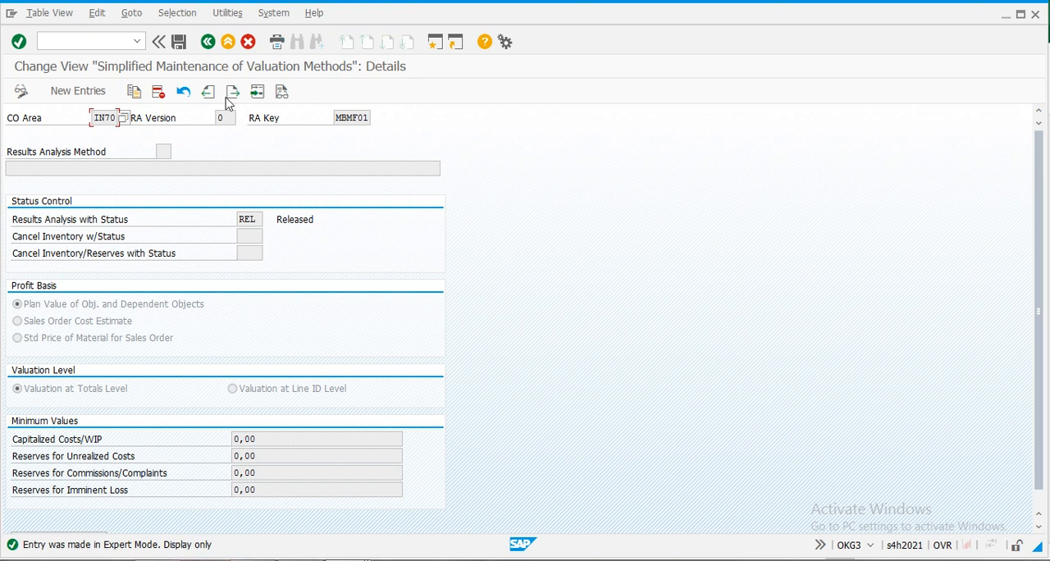
left_click(208, 44)
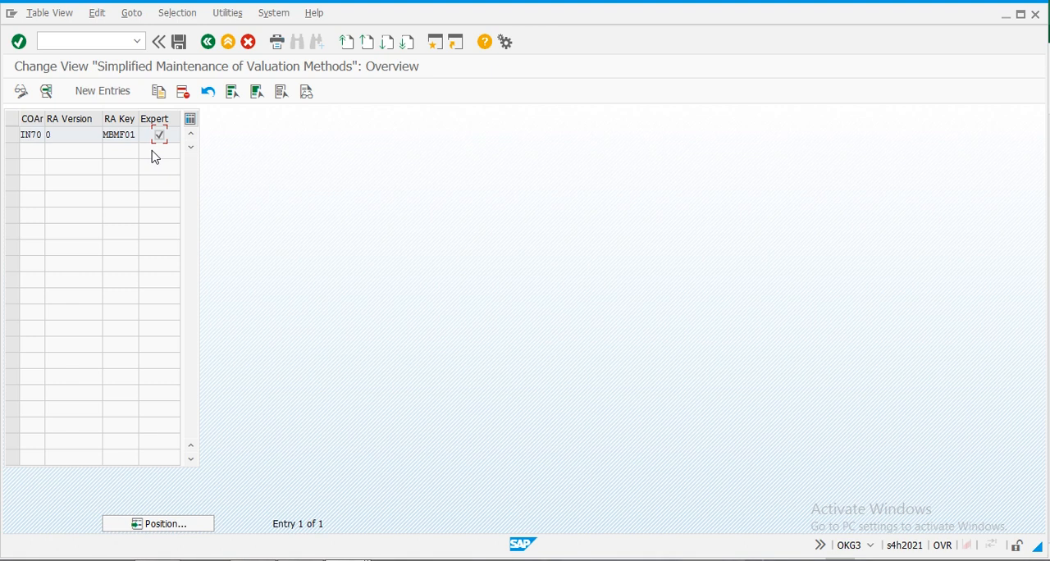
left_click(99, 92)
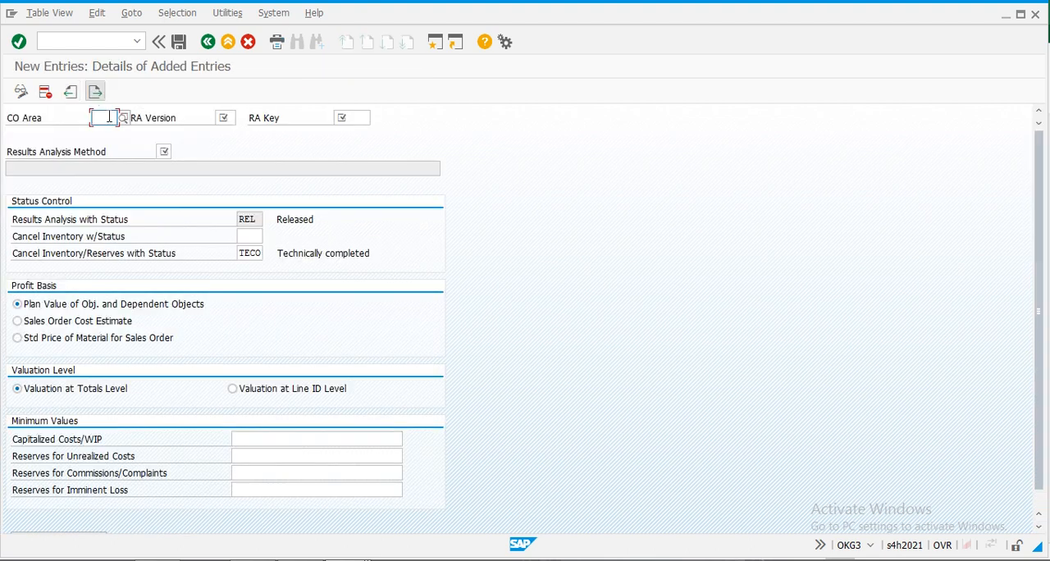
type("sac")
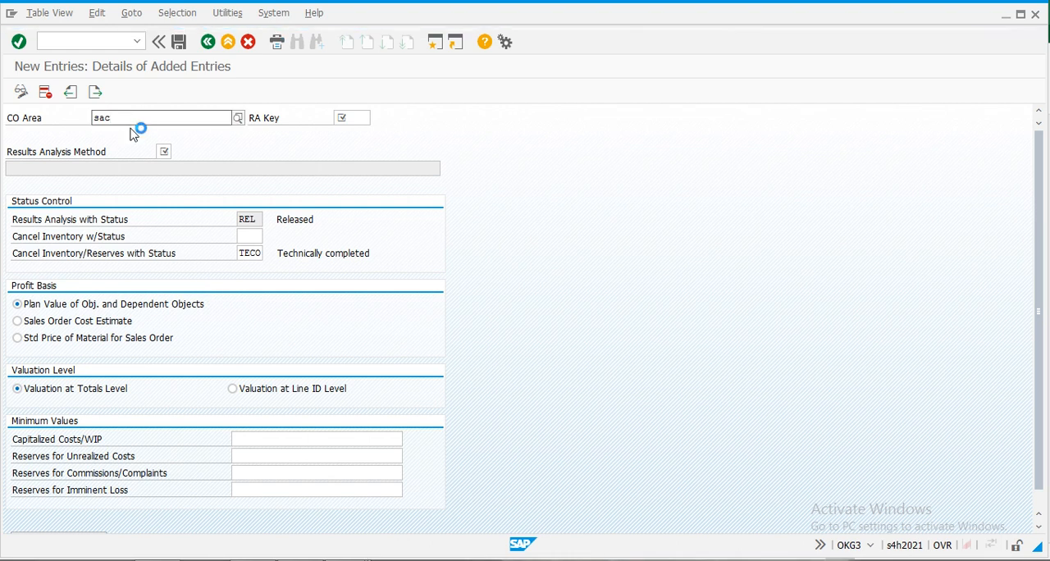
left_click(107, 152)
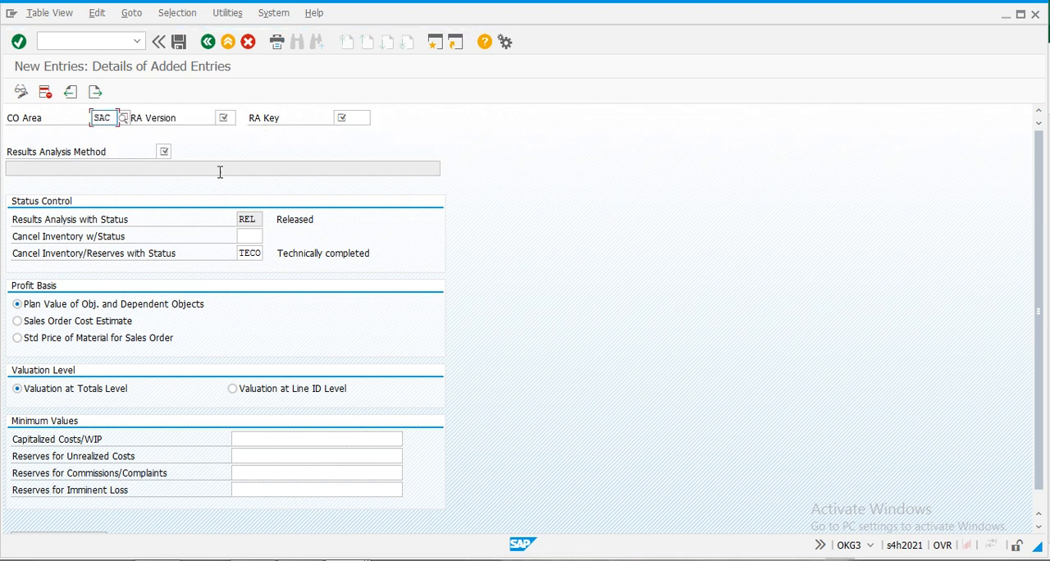
key("Tab")
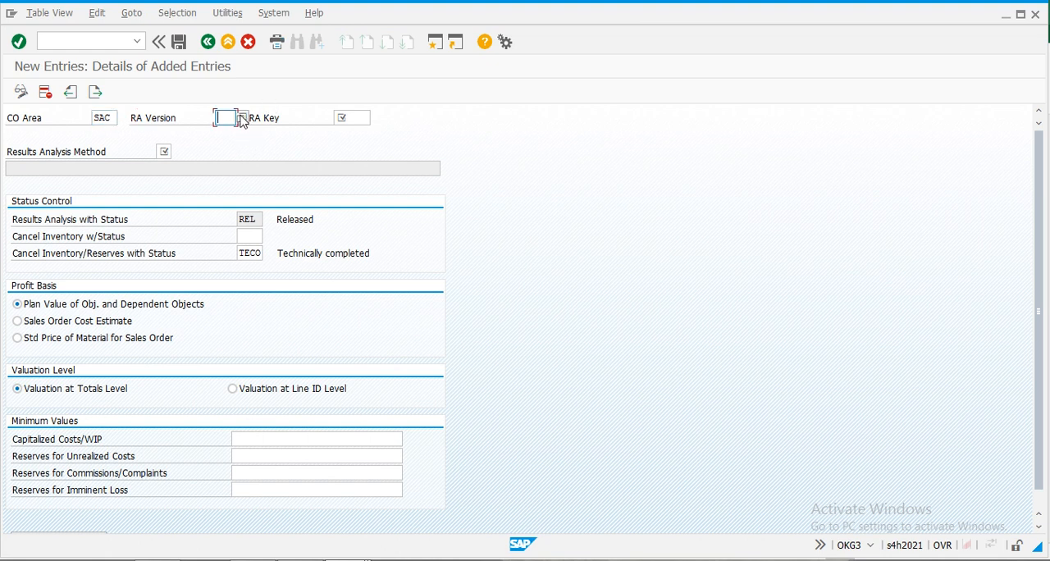
- Assign RA version 0 and RA key SAC to the new valuation method entry
left_click(241, 119)
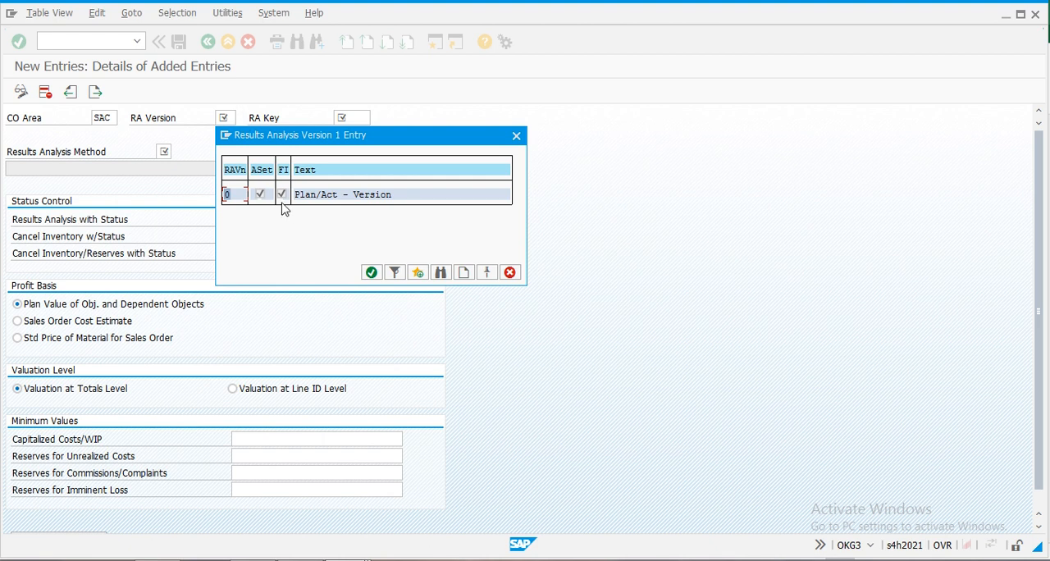
double_click(227, 197)
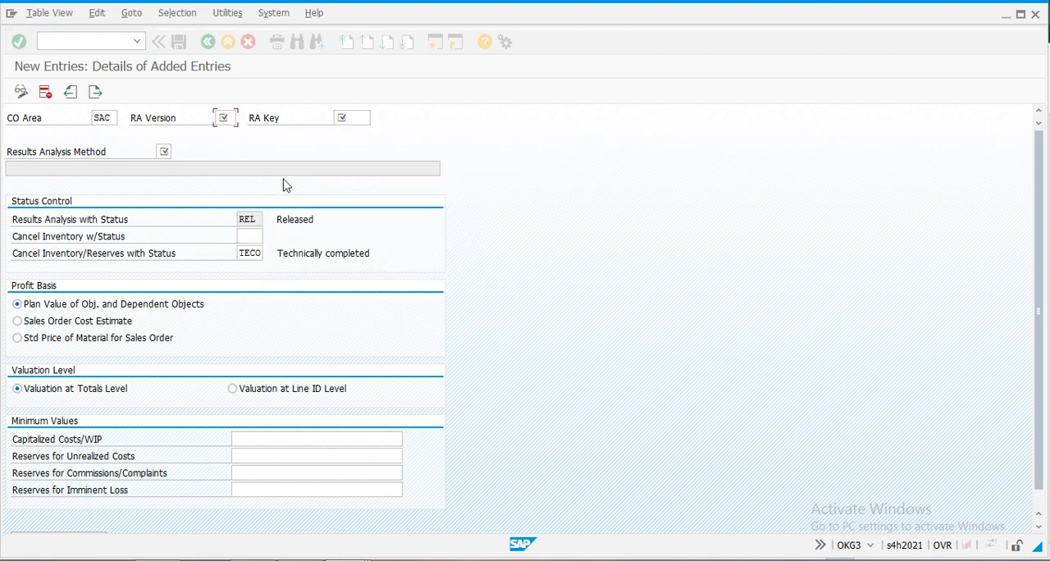
left_click(377, 119)
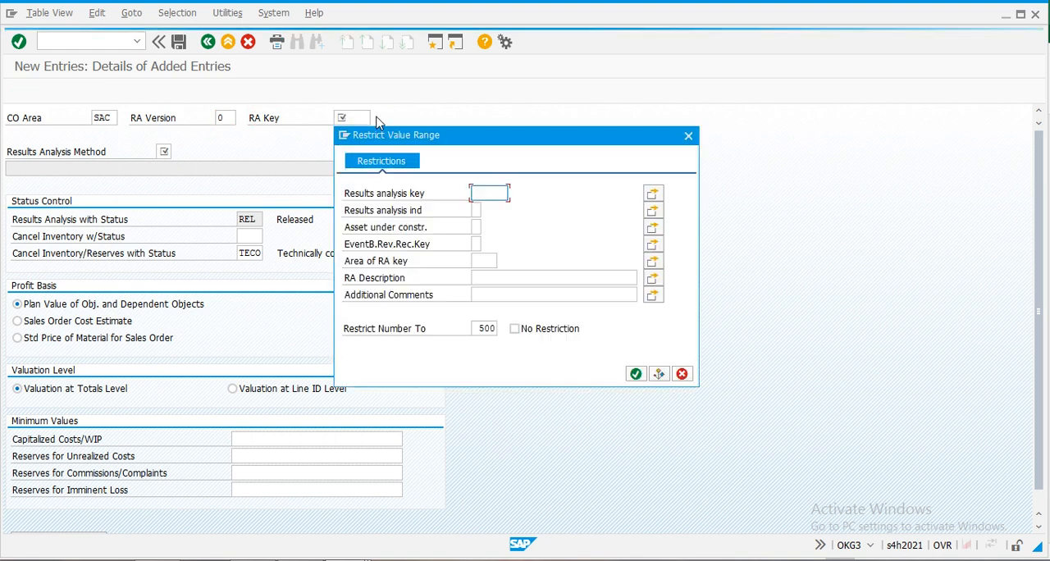
left_click(636, 374)
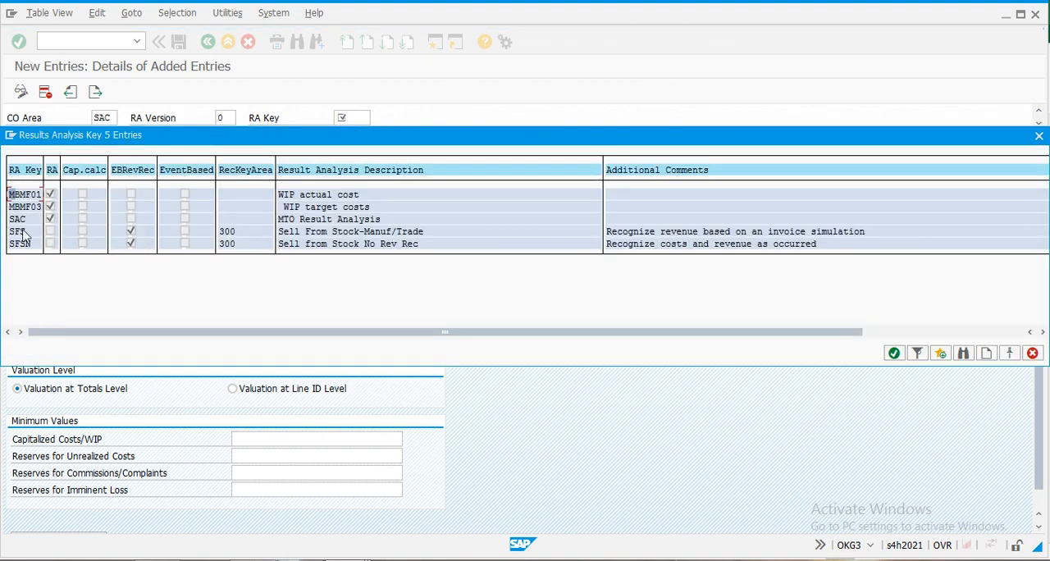
double_click(21, 219)
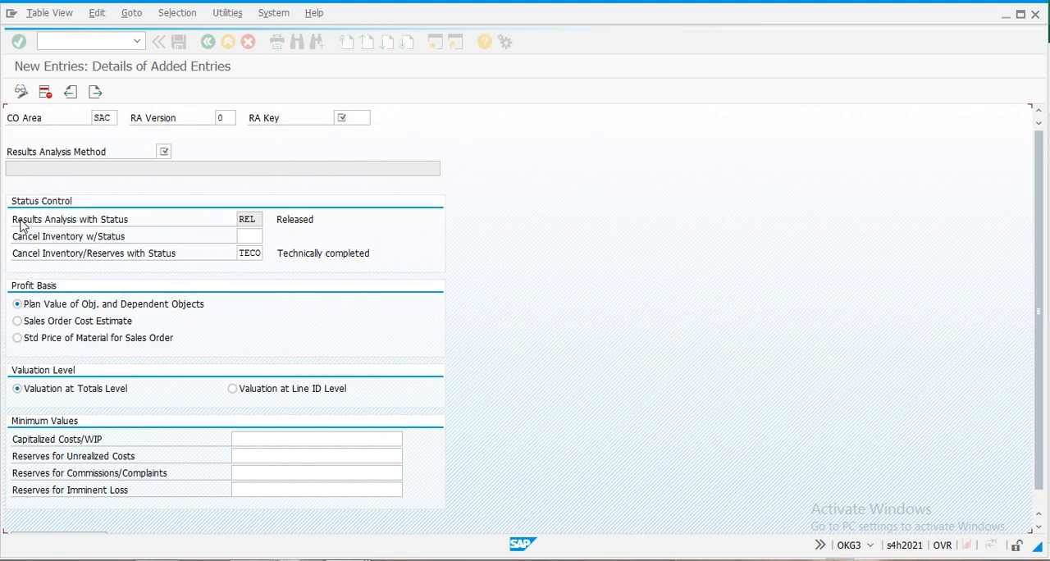
- Set the results analysis method to 01, Revenue-Based Method - With Profit Realization
left_click(164, 151)
left_click(174, 151)
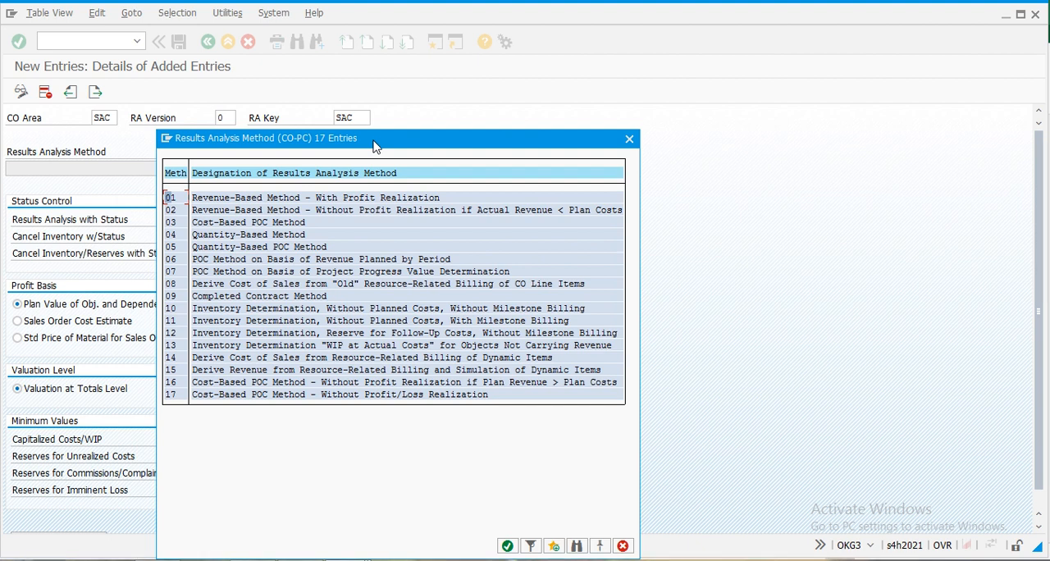
double_click(179, 200)
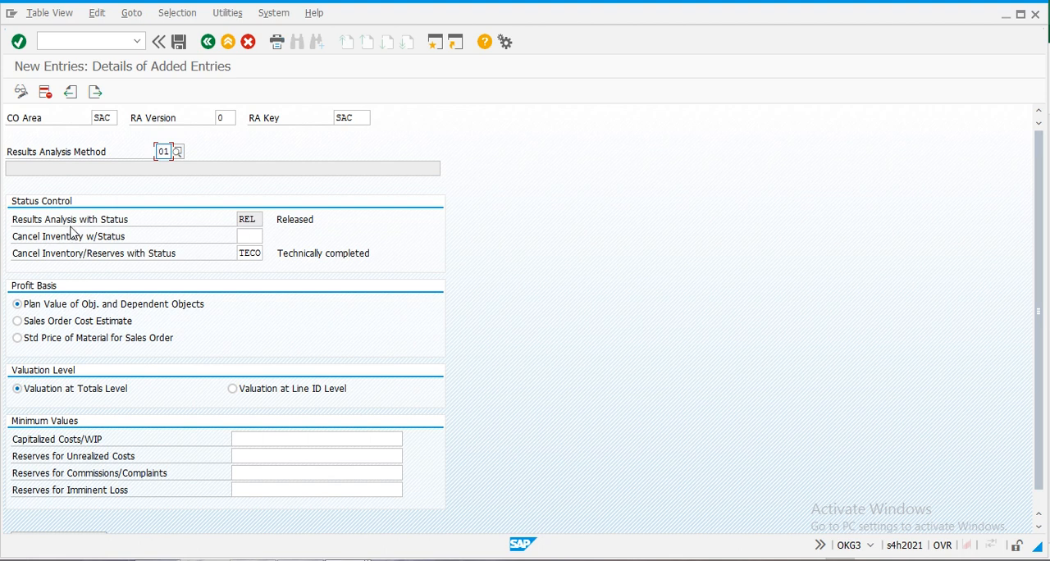
- Set Cancel Inventory/Reserves with Status to FNBL (final billing) and choose Sales Order Cost Estimate as the profit basis
left_click(259, 254)
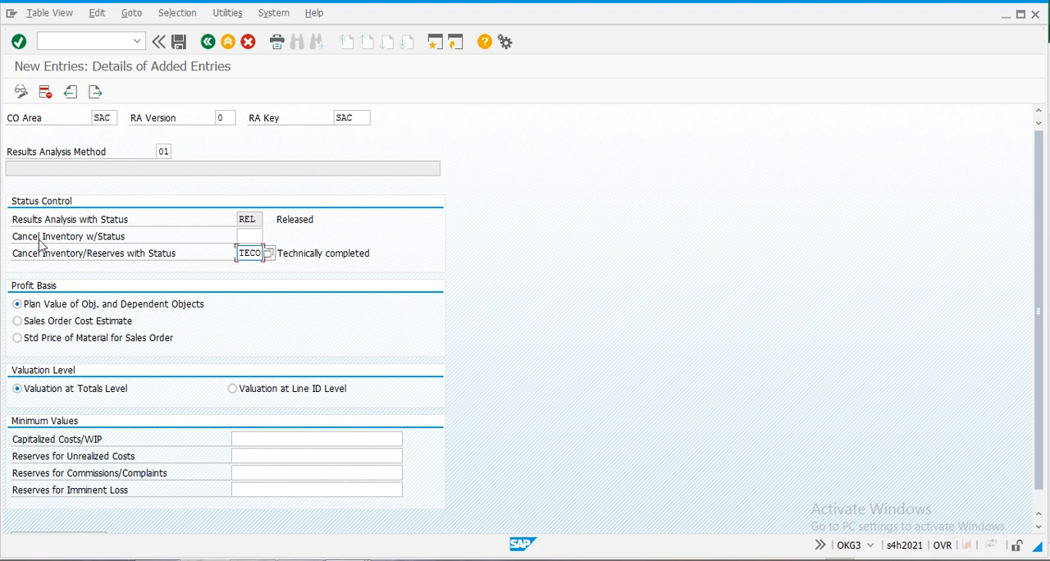
left_click(270, 255)
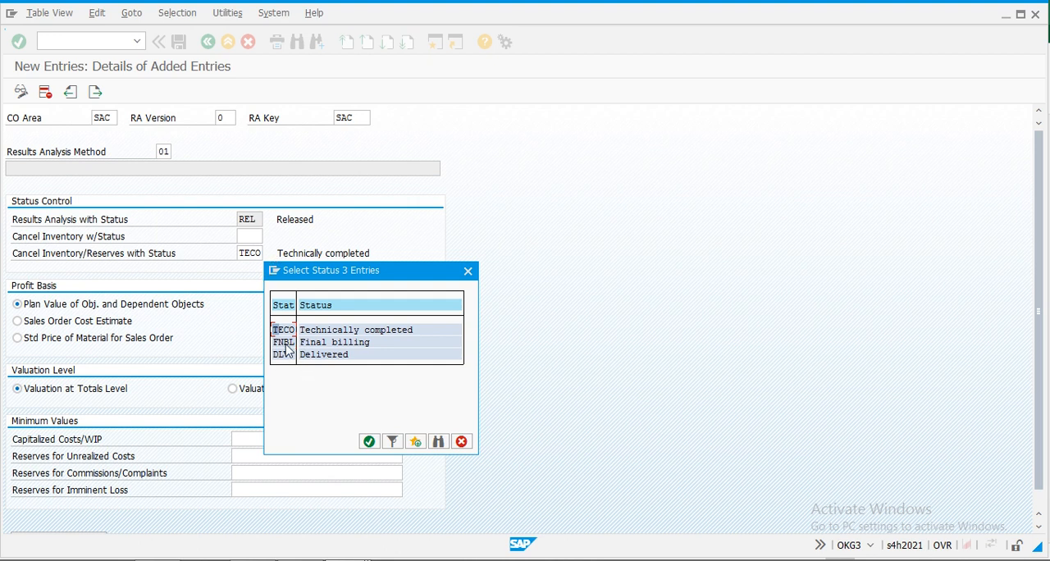
double_click(285, 344)
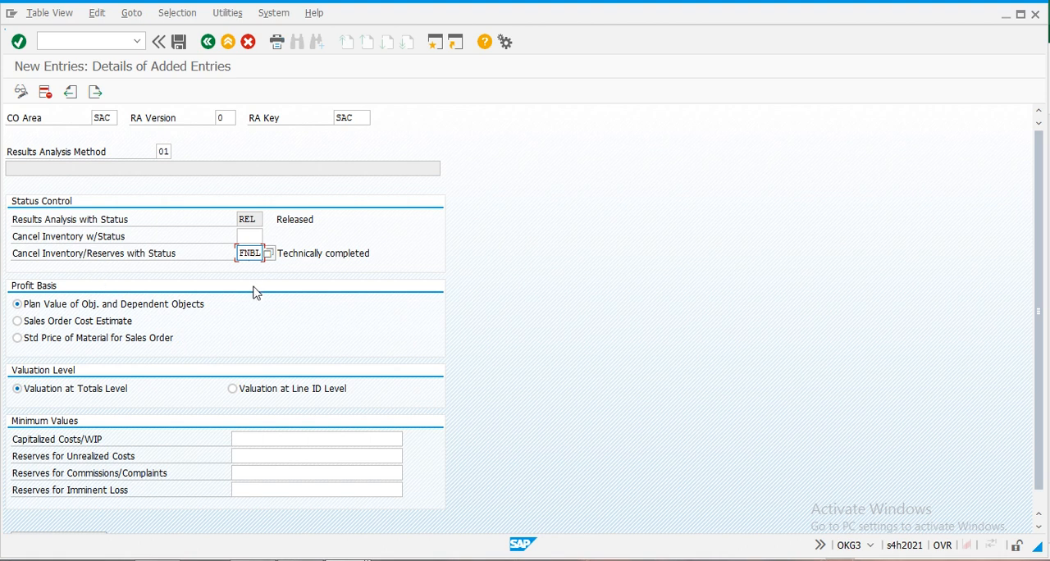
left_click(18, 322)
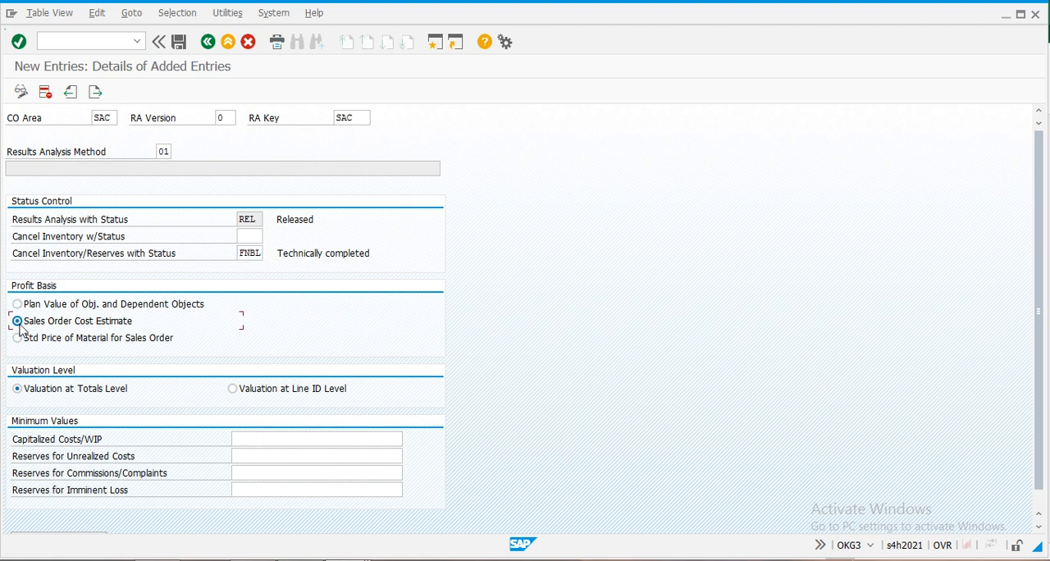
- Choose Valuation at Line ID Level for the new valuation method and save it to the customizing request
left_click(233, 391)
left_click_drag(1038, 305, 1042, 392)
scroll(1042, 392, "down", 1)
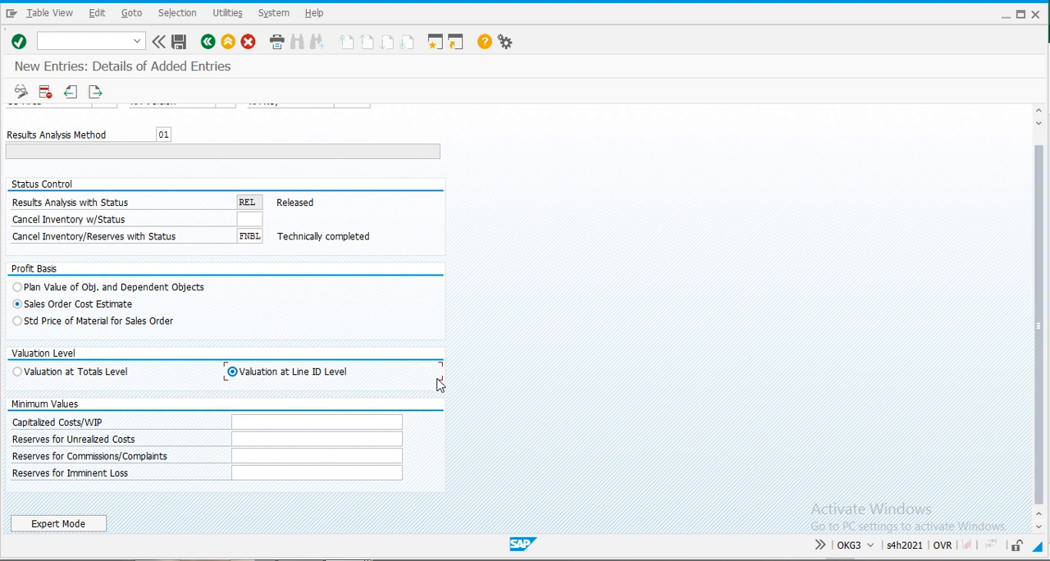
left_click(63, 526)
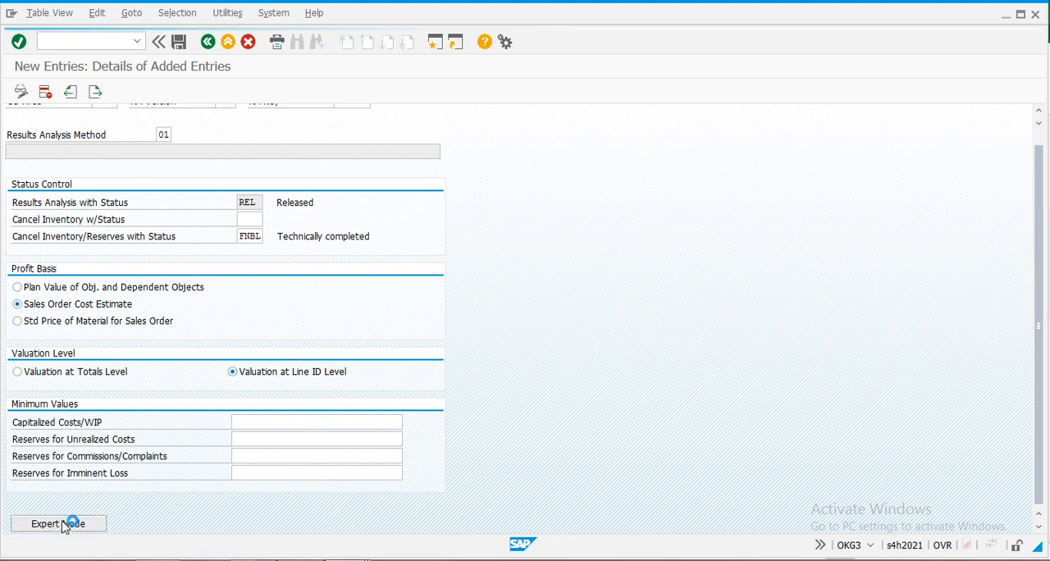
left_click(63, 526)
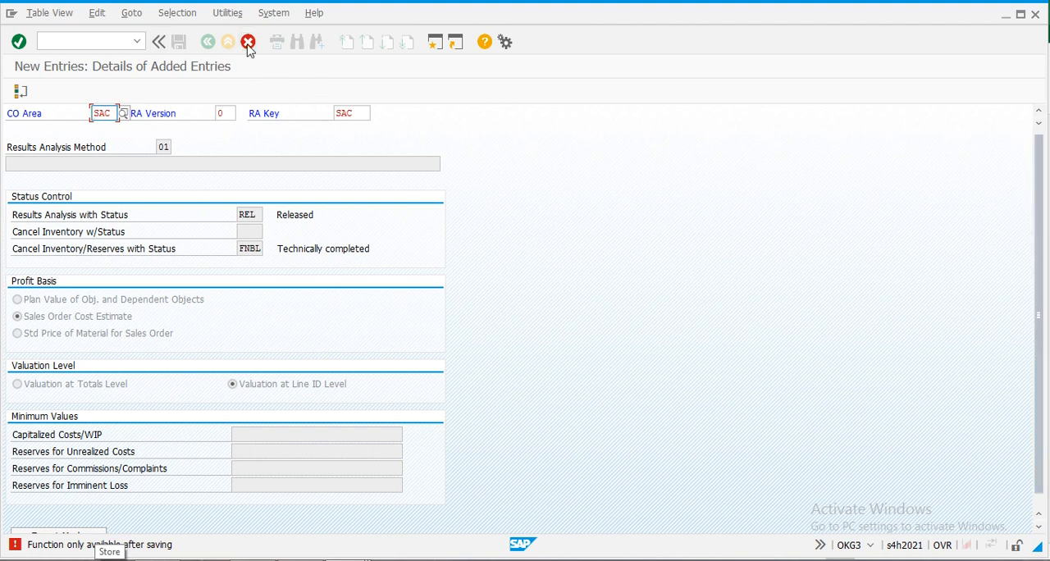
key("Return")
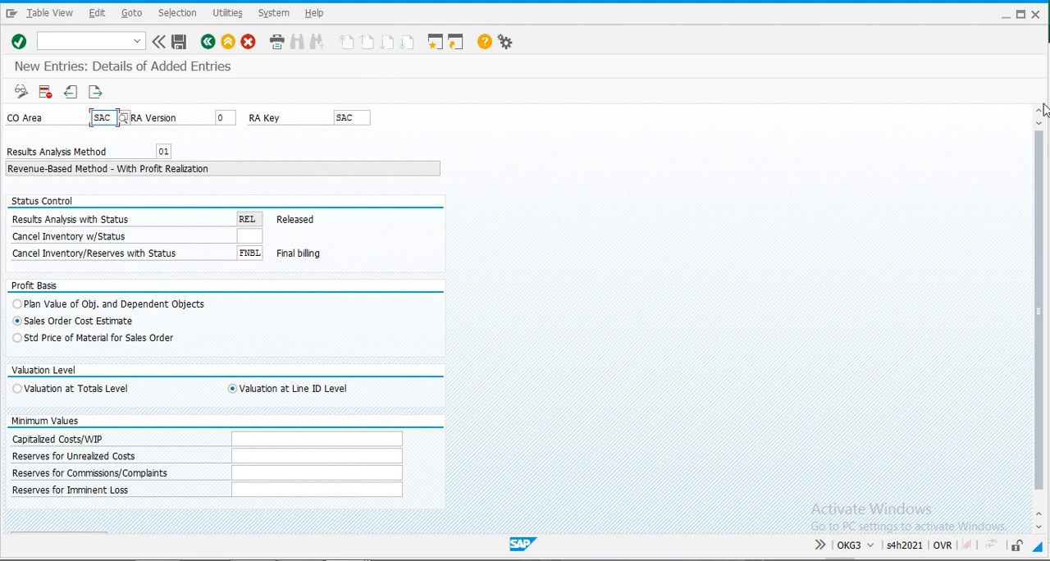
left_click(179, 41)
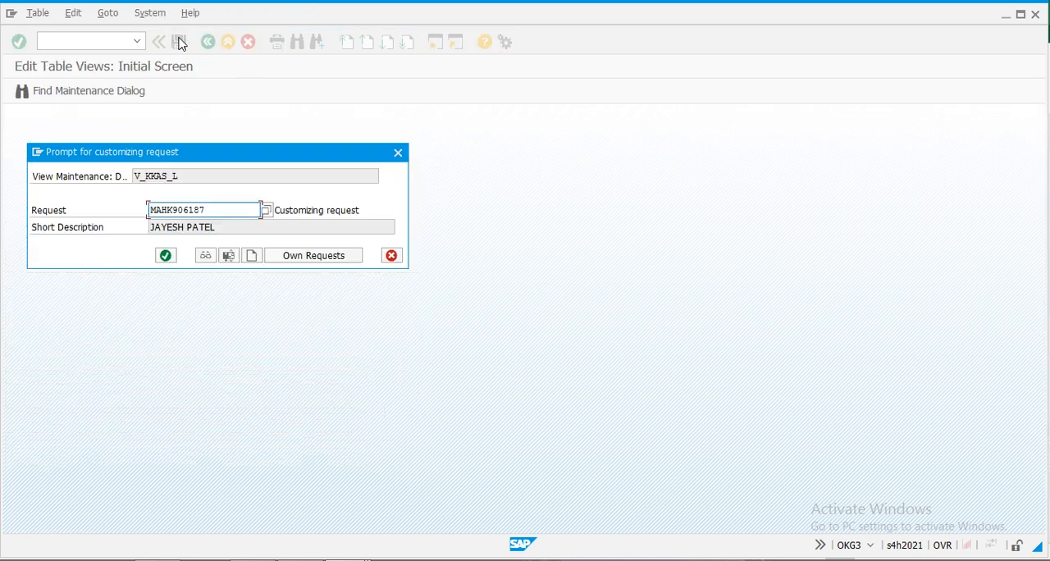
left_click(166, 255)
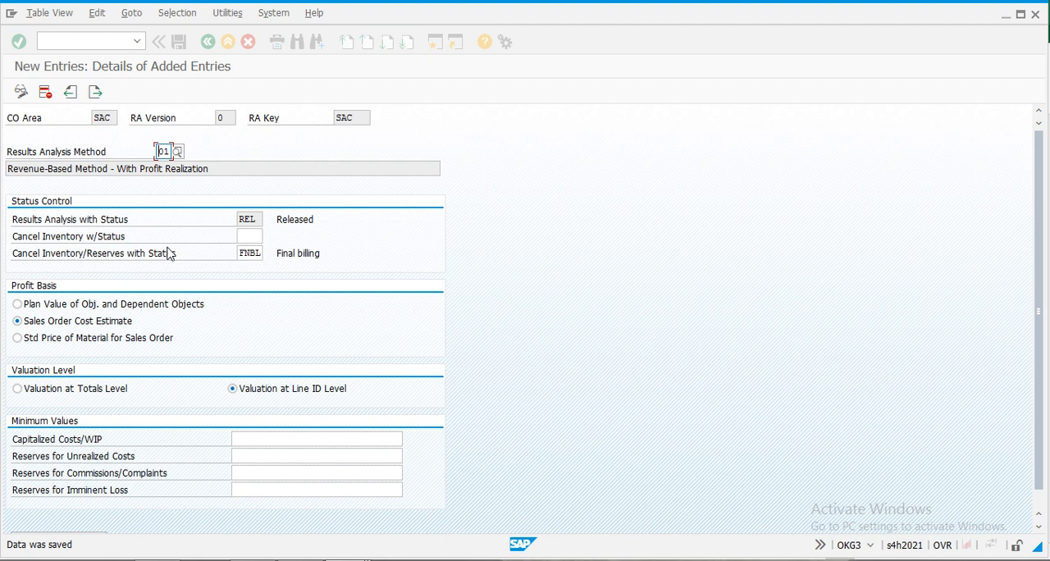
- Switch the saved SAC valuation method to Expert Mode and accept the confirmation
scroll(294, 401, "down", 1)
left_click(56, 524)
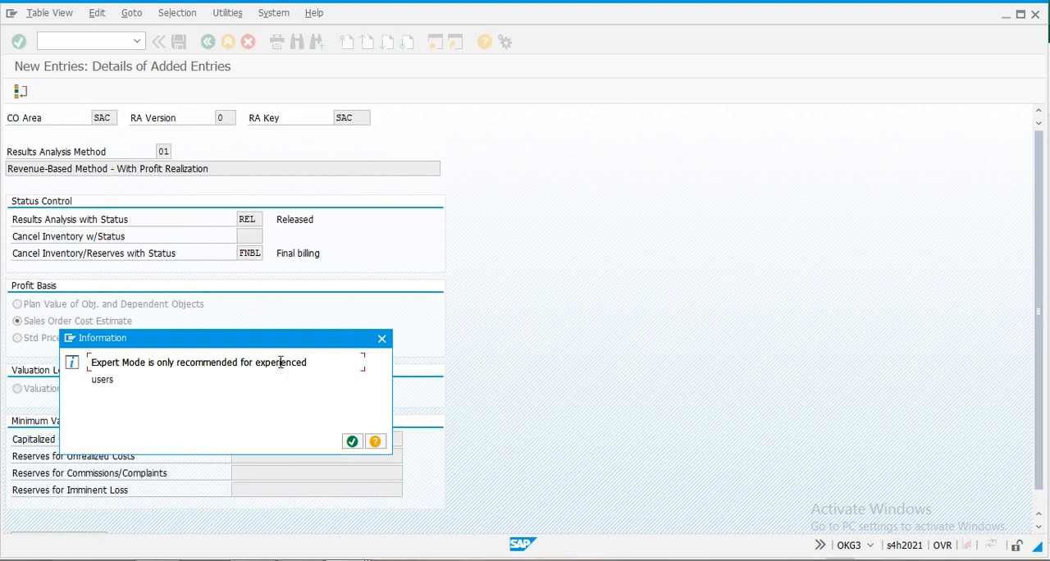
left_click(345, 444)
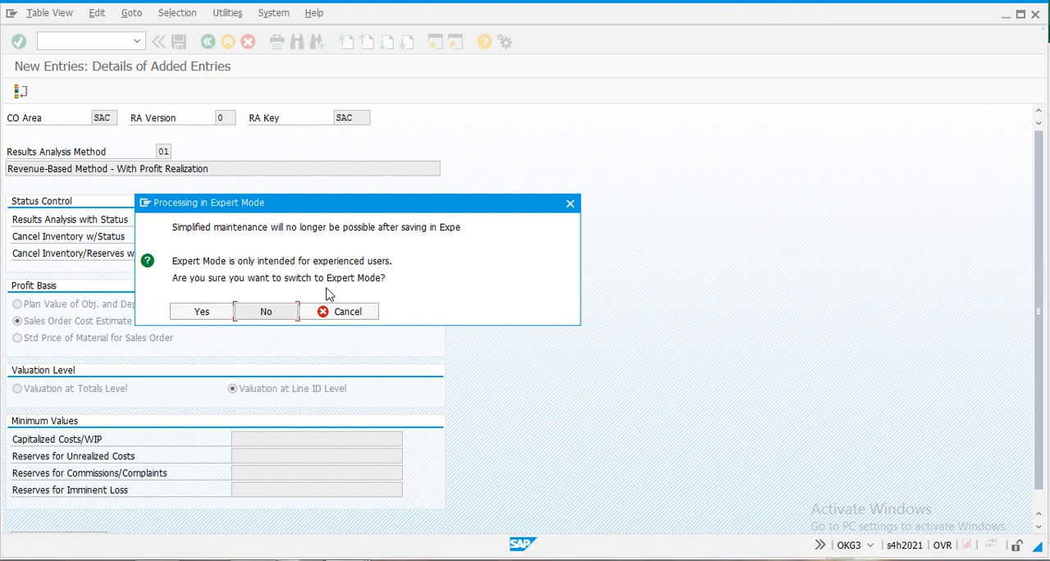
left_click(195, 316)
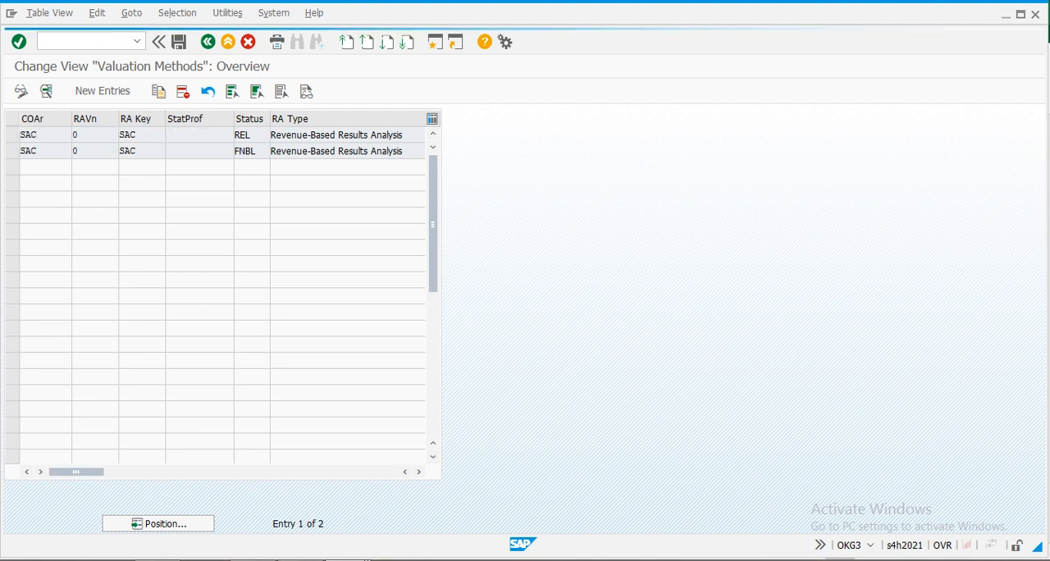
key("alt+Tab")
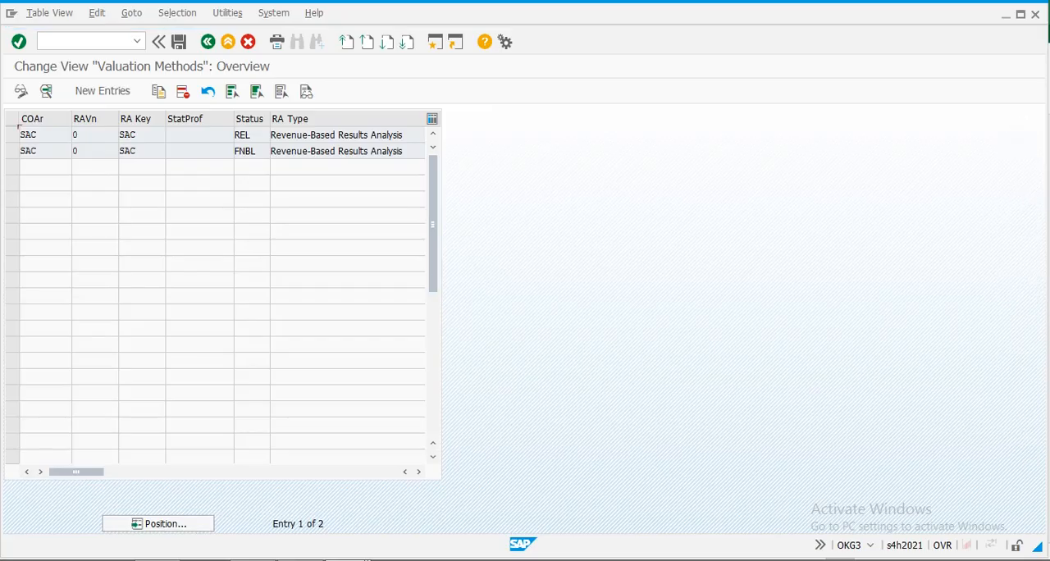
- Examine the details of the REL status valuation method, including the options available for Final RA
double_click(248, 135)
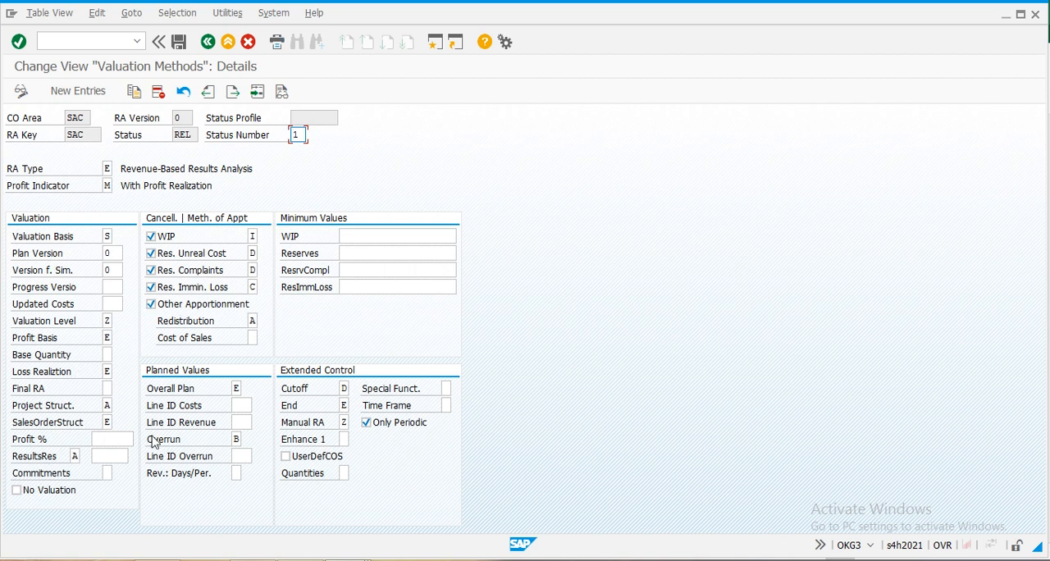
left_click(109, 390)
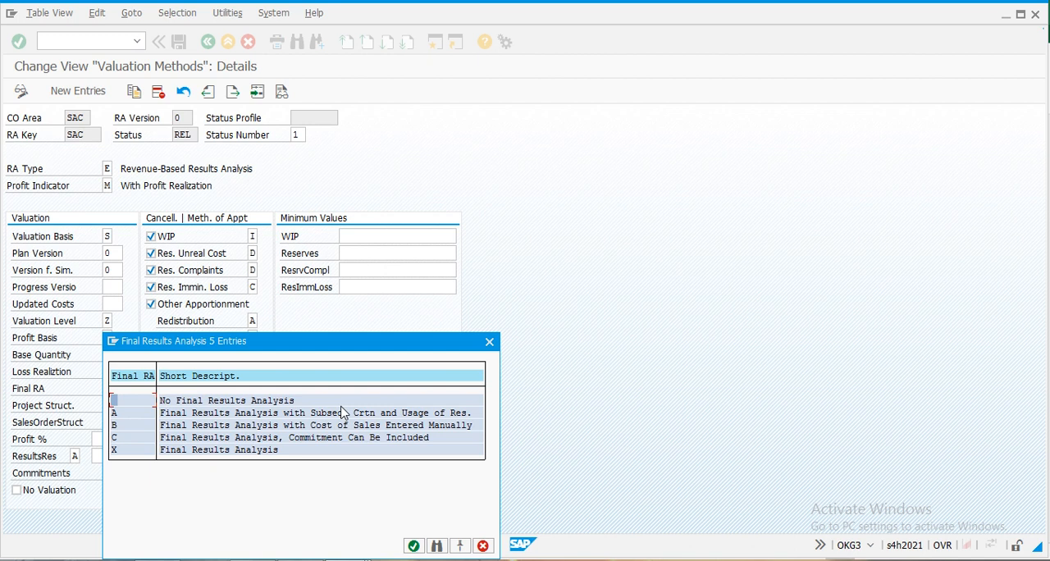
left_click(489, 342)
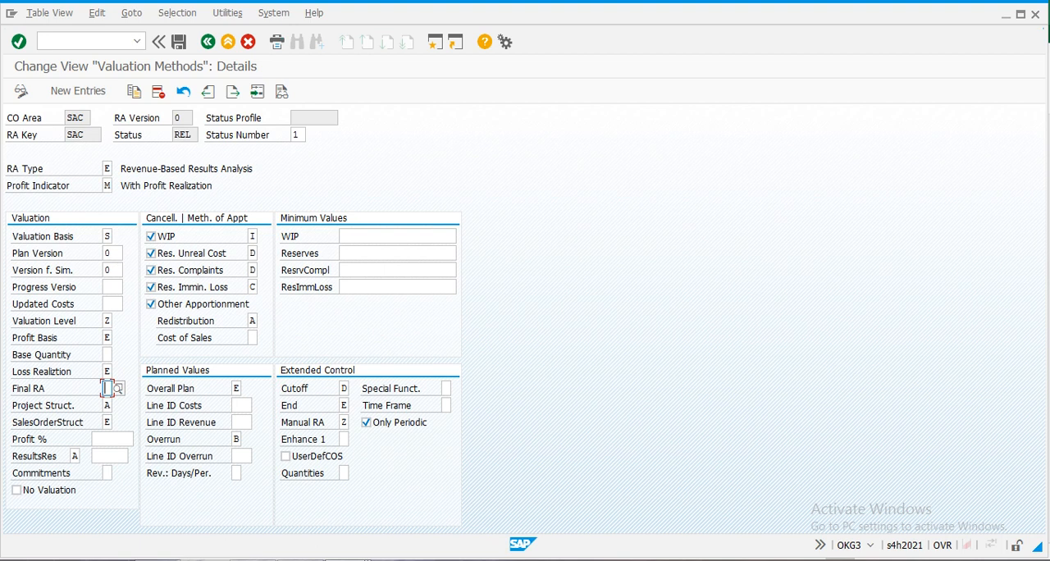
left_click(207, 42)
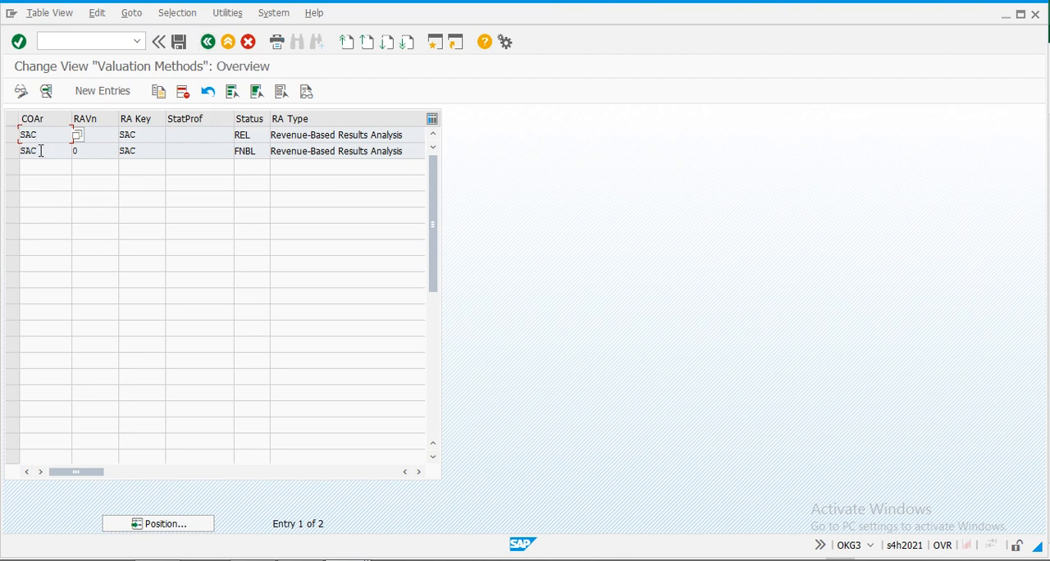
- Examine the details of the FNBL status valuation method and the choices for its Final RA setting
double_click(40, 149)
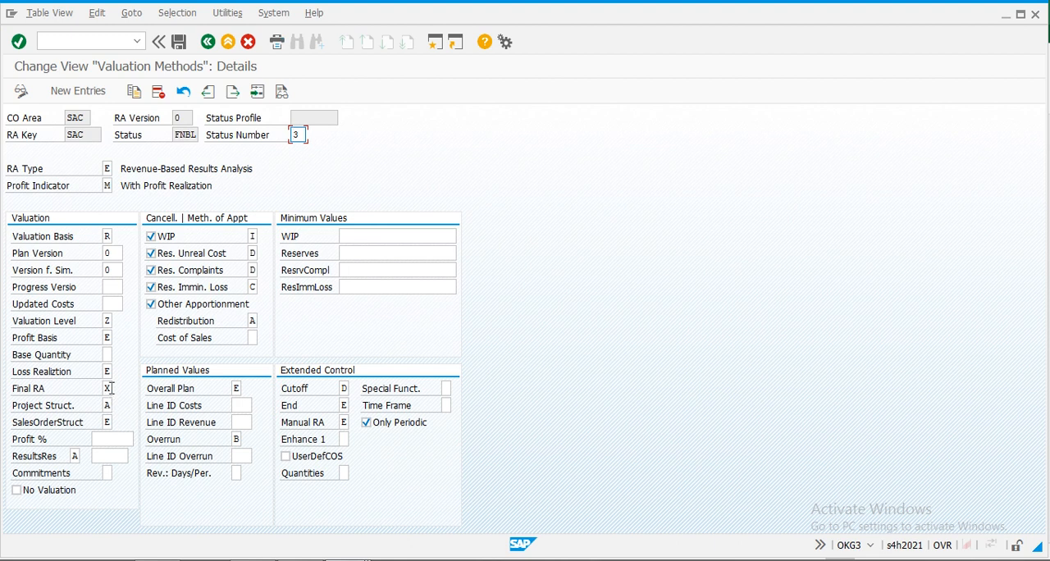
left_click(110, 388)
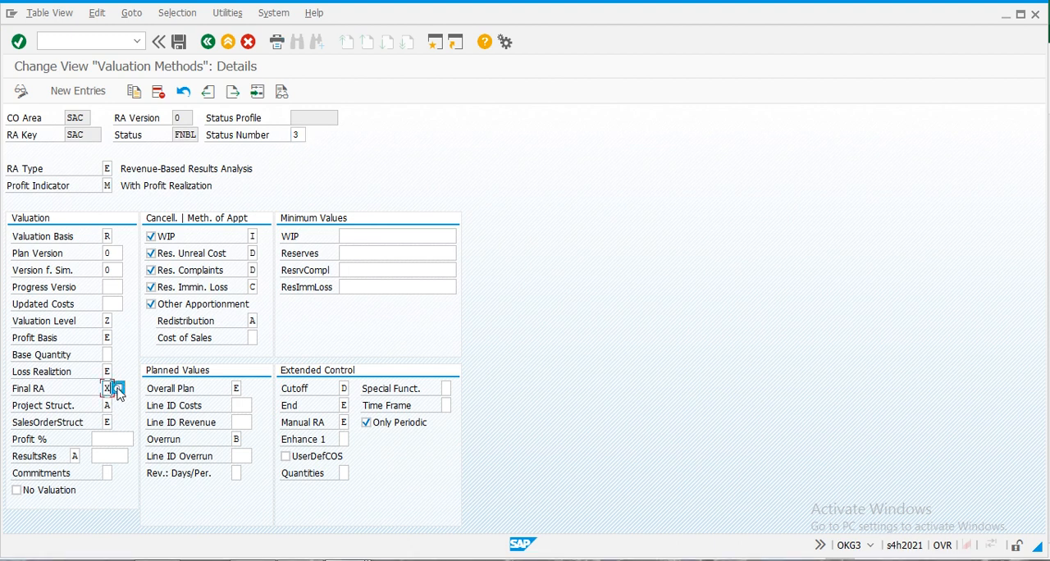
left_click(117, 391)
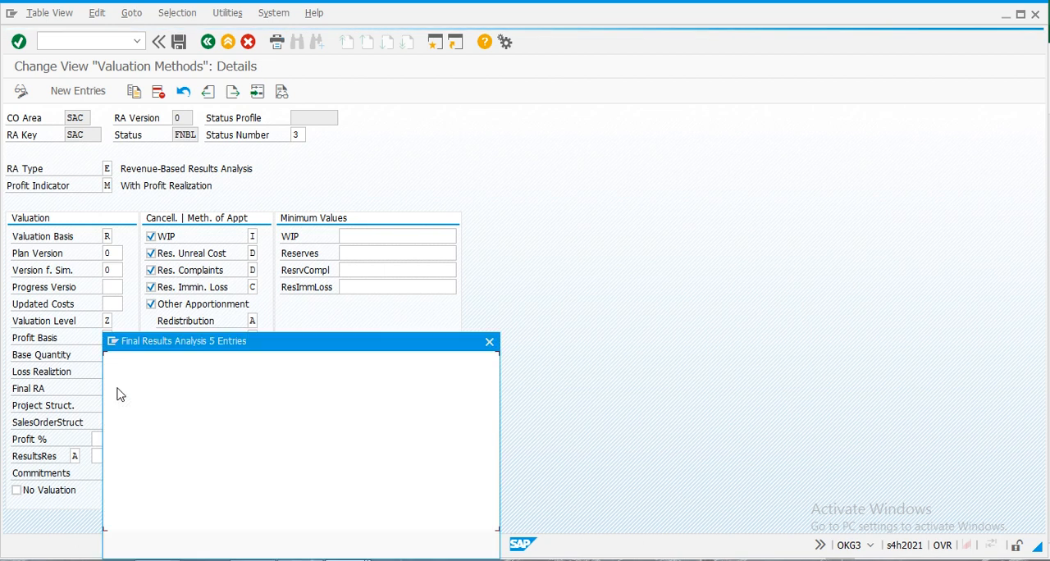
left_click(489, 341)
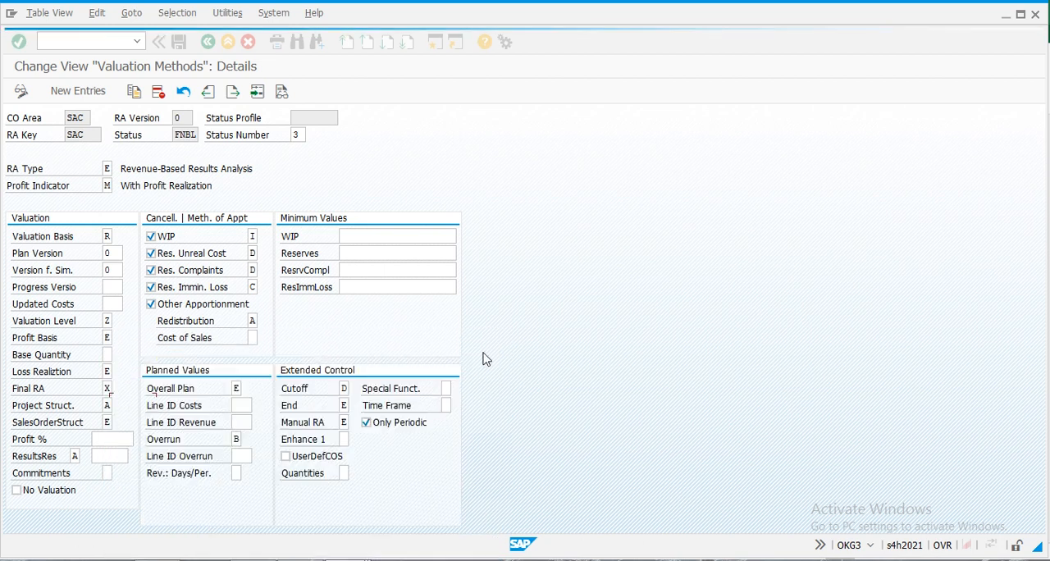
left_click(207, 43)
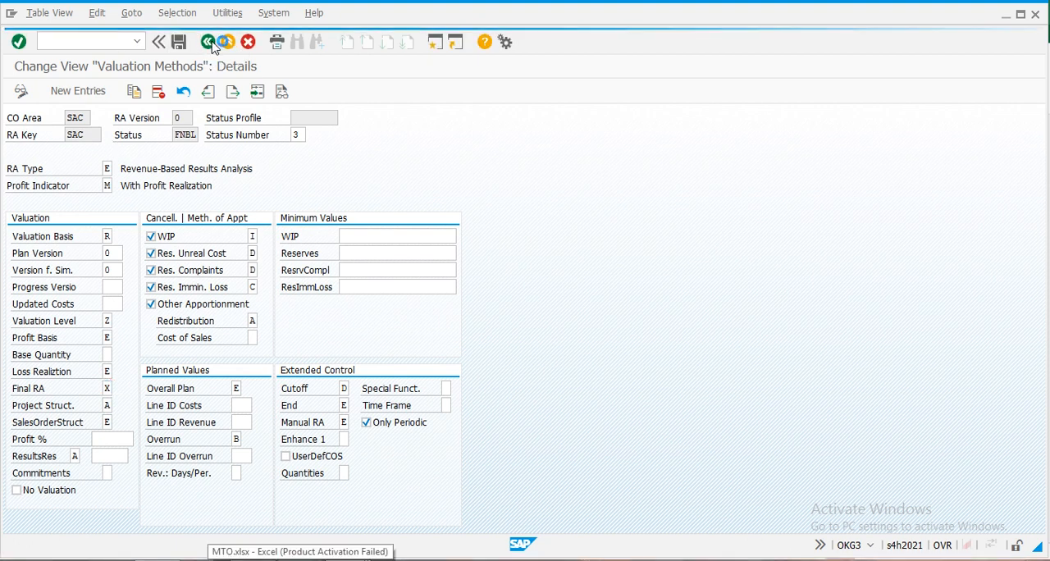
- Save the valuation methods, return to the IMG structure, and open Define Line IDs
left_click(180, 43)
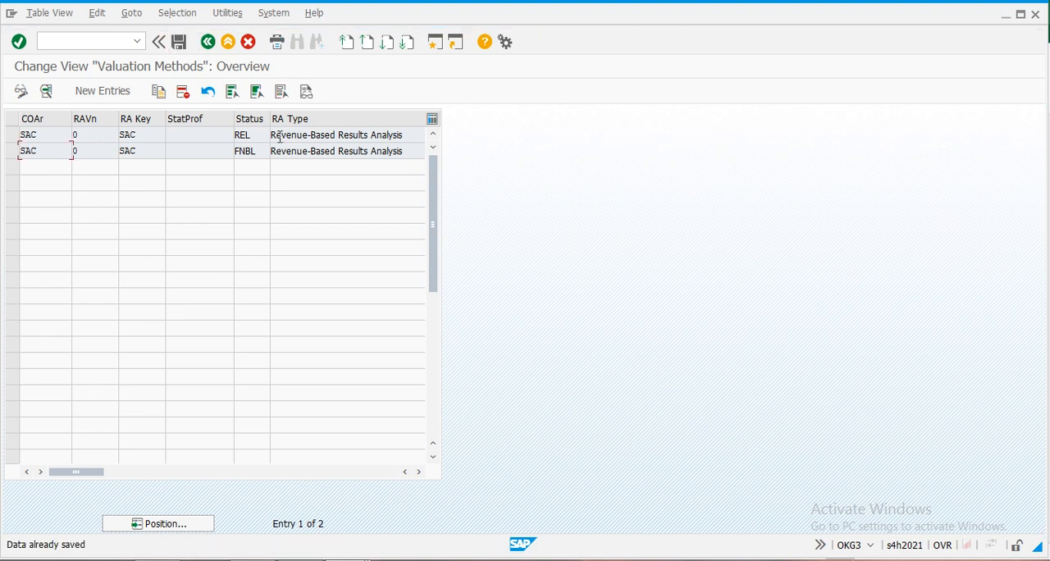
left_click(209, 47)
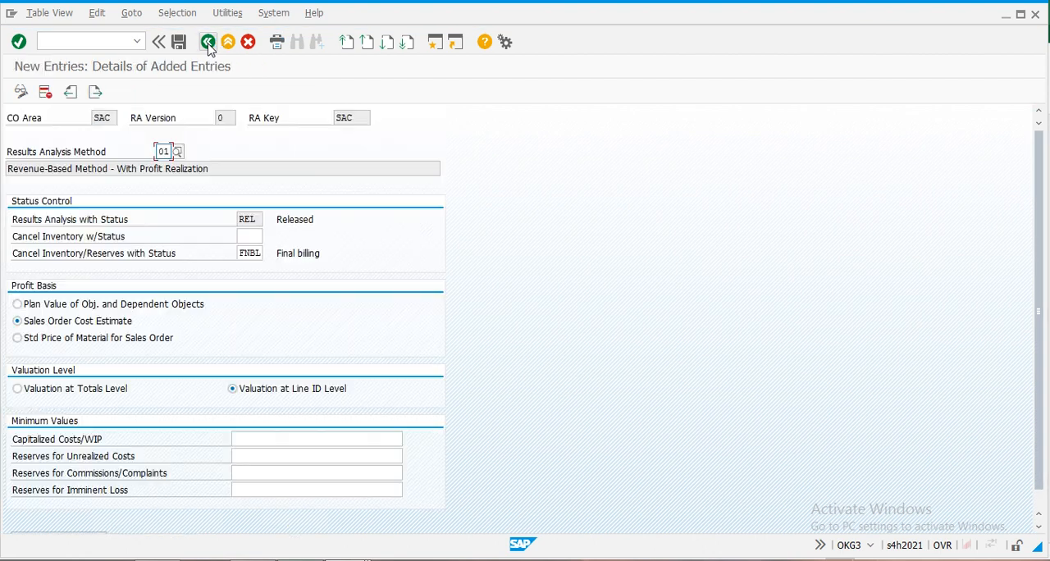
left_click(208, 47)
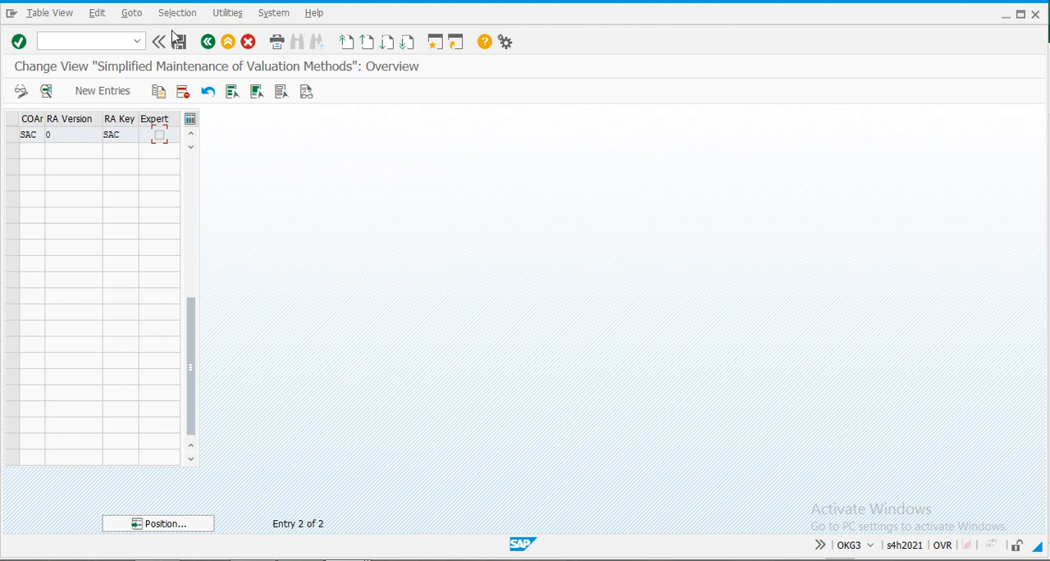
left_click(208, 47)
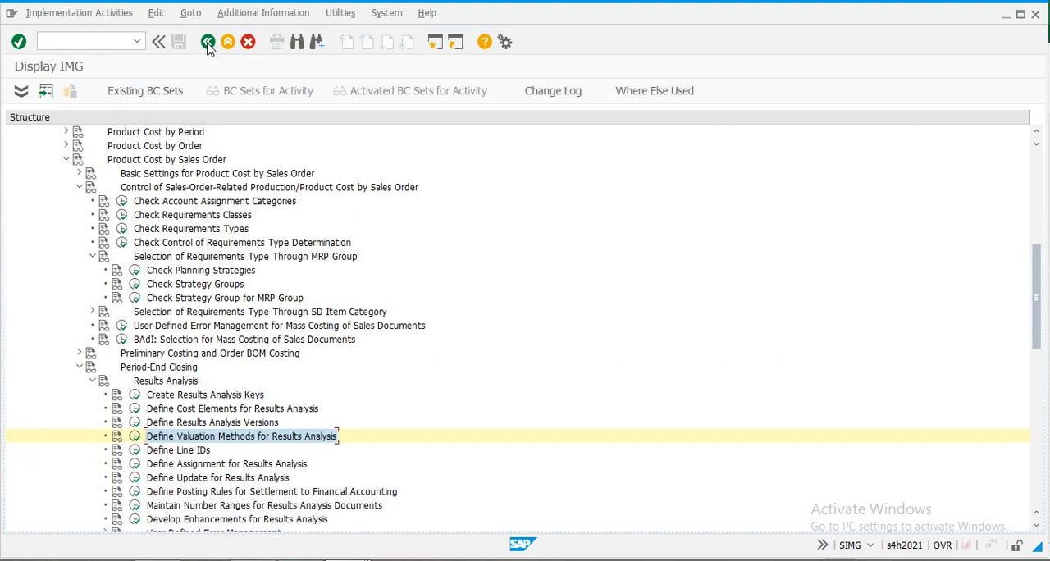
left_click(135, 450)
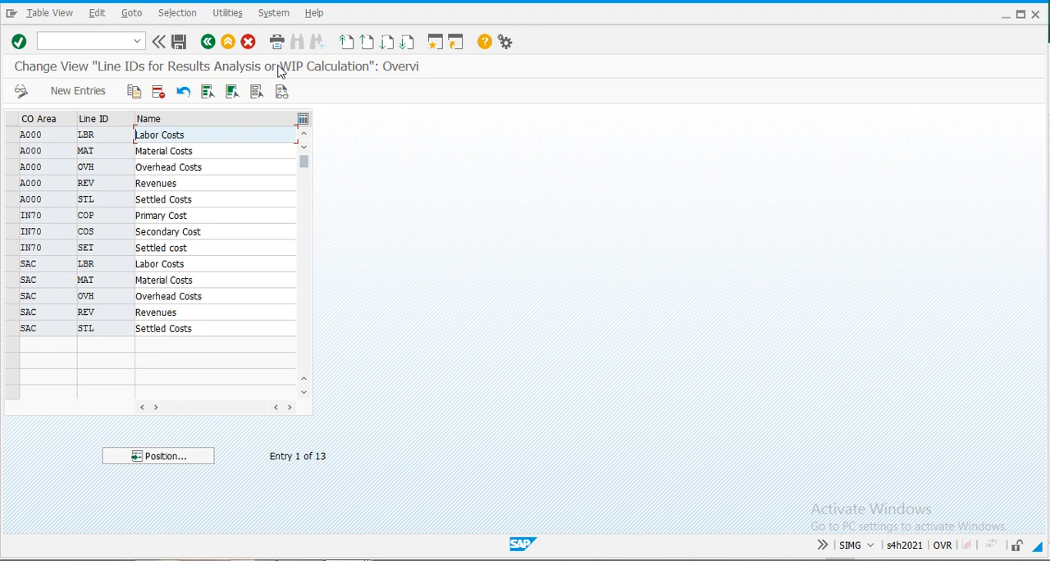
- Leave the line IDs, open Define Assignment for Results Analysis, and position the cost element list at CO area SAC
left_click(208, 41)
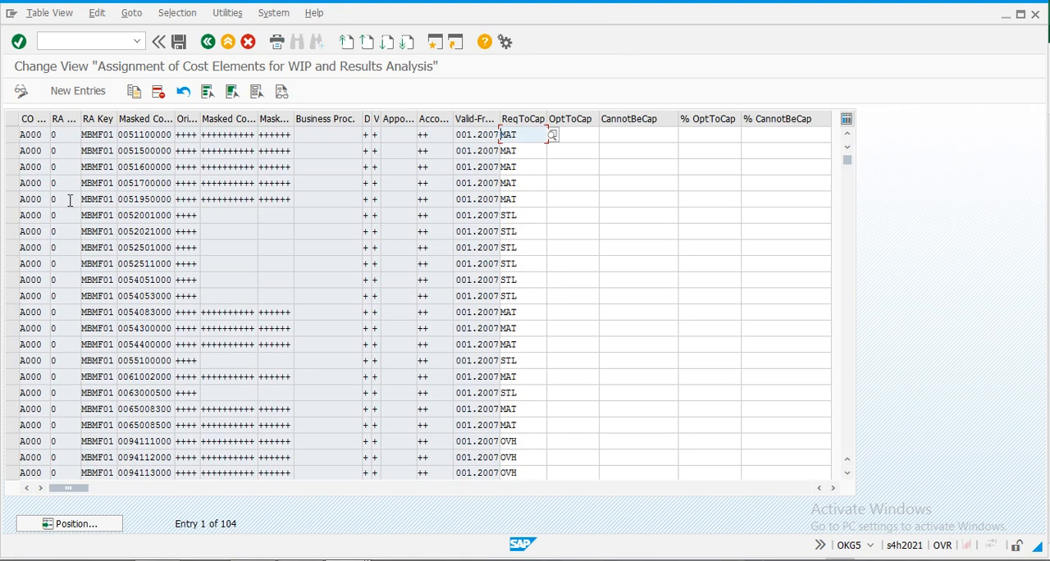
left_click(87, 525)
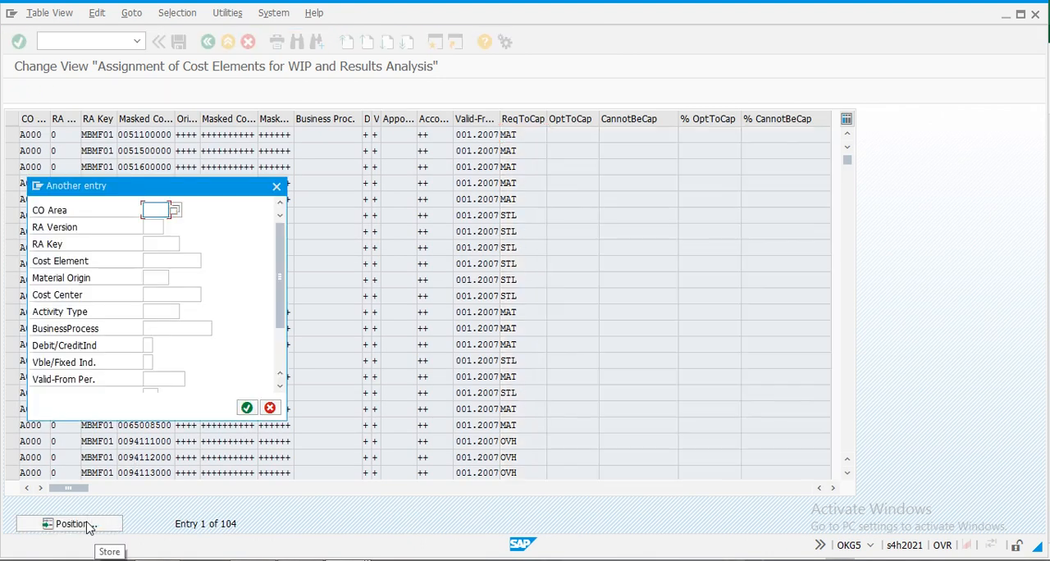
type("aa")
key("Return")
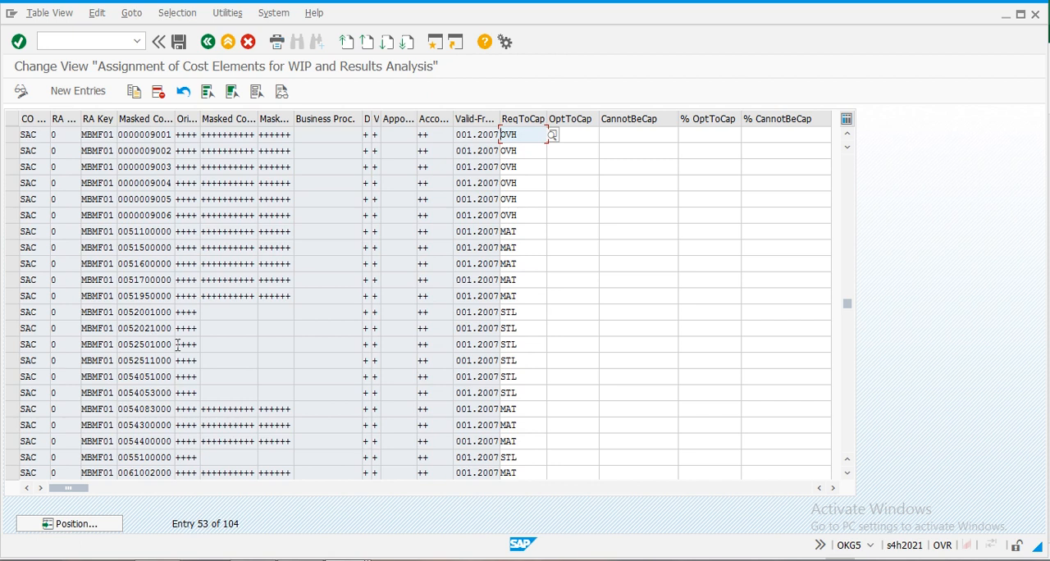
left_click(12, 215)
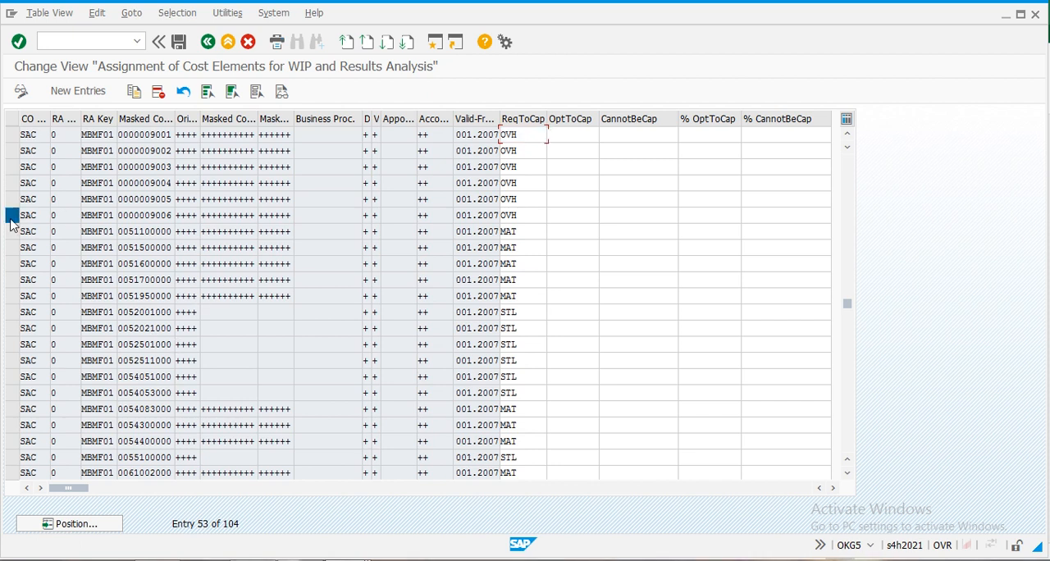
left_click(136, 93)
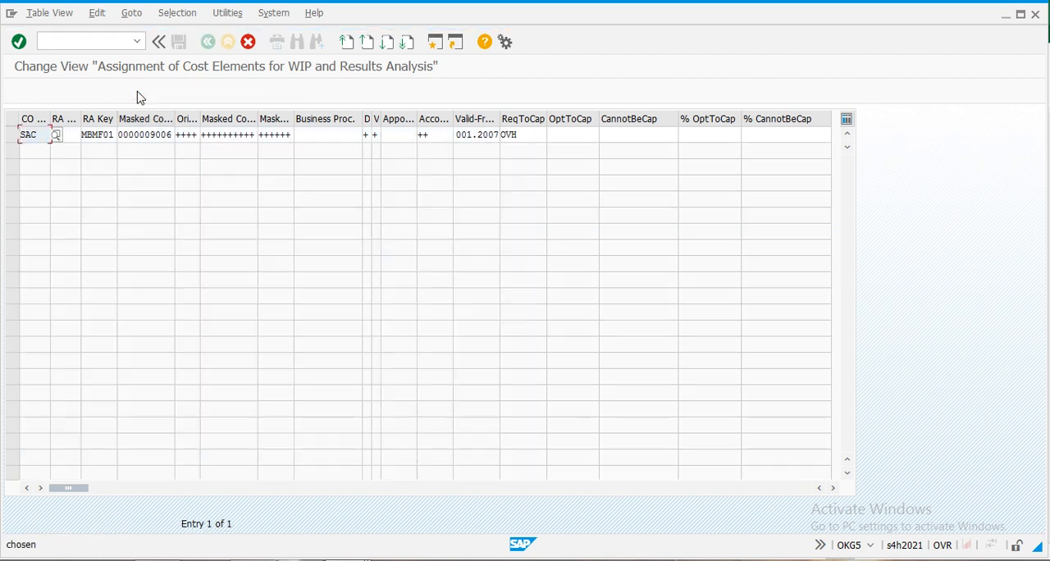
left_click(172, 135)
key("BackSpace")
type("7")
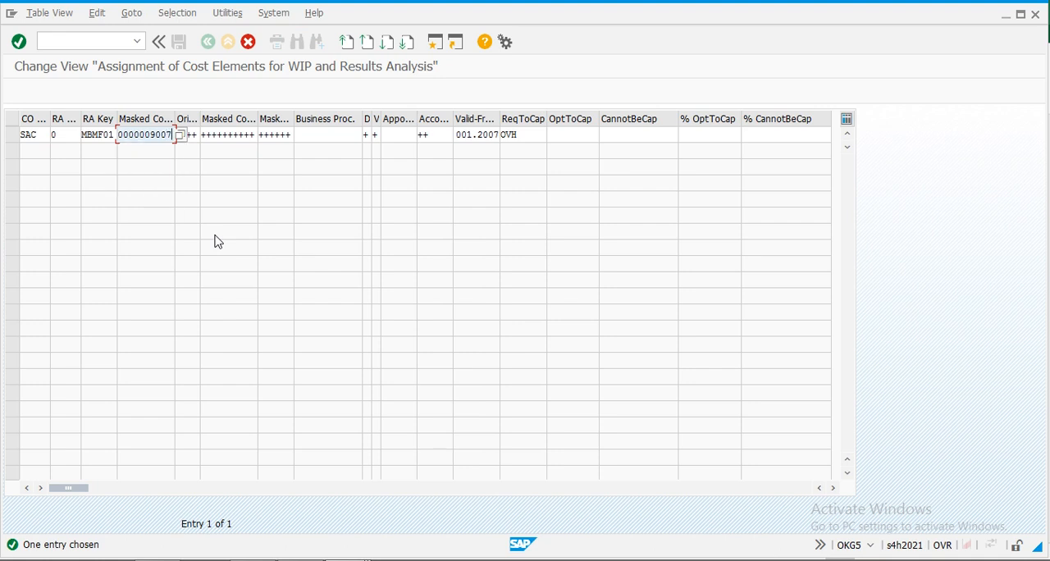
key("Return")
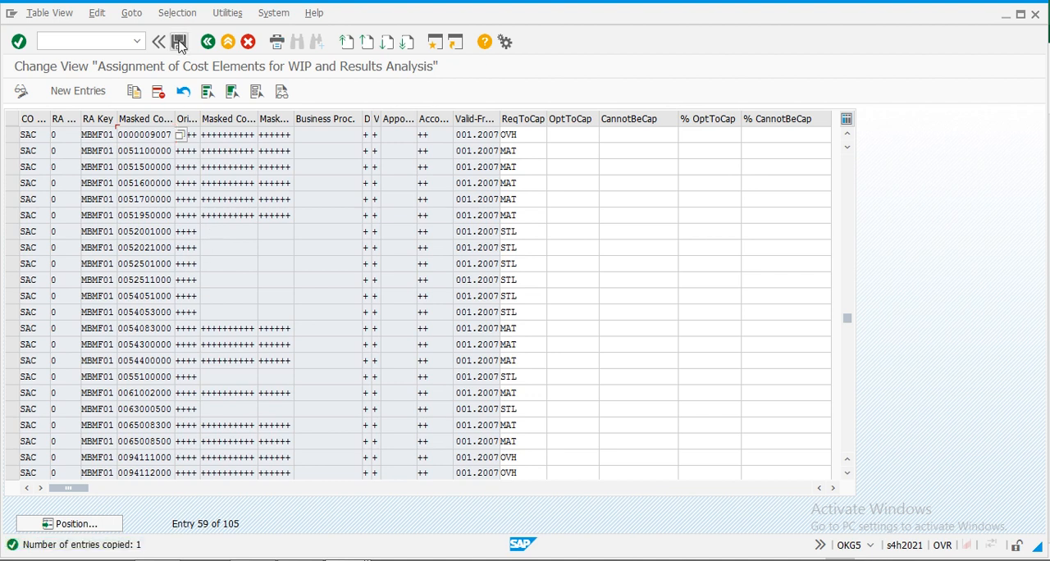
left_click(181, 43)
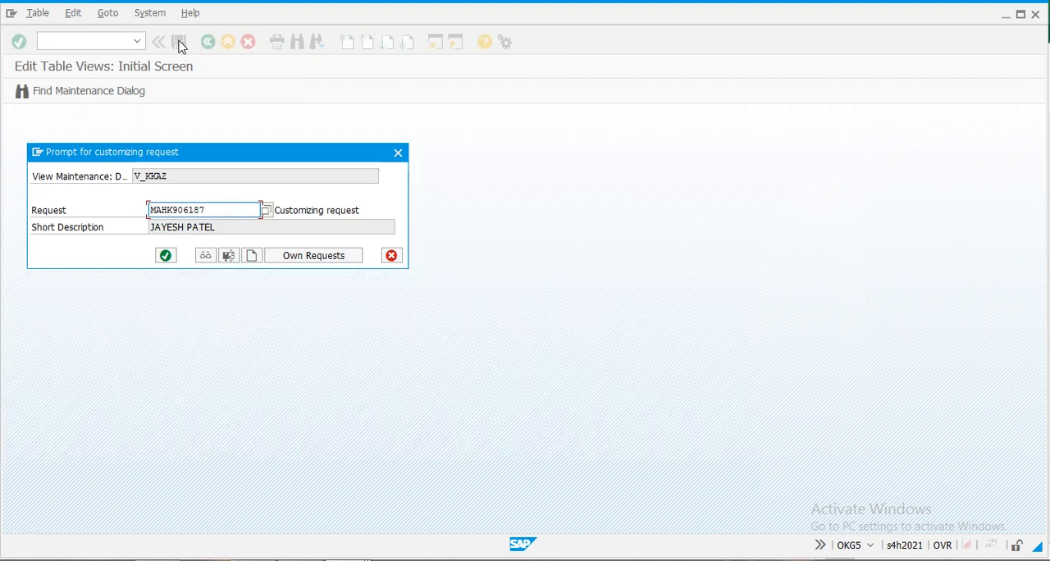
left_click(168, 260)
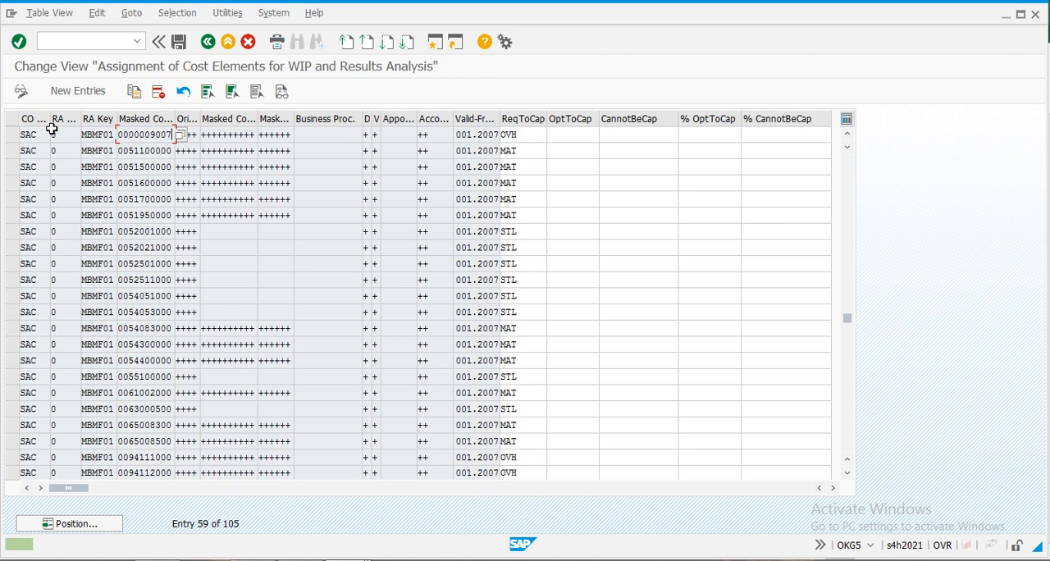
left_click(12, 134)
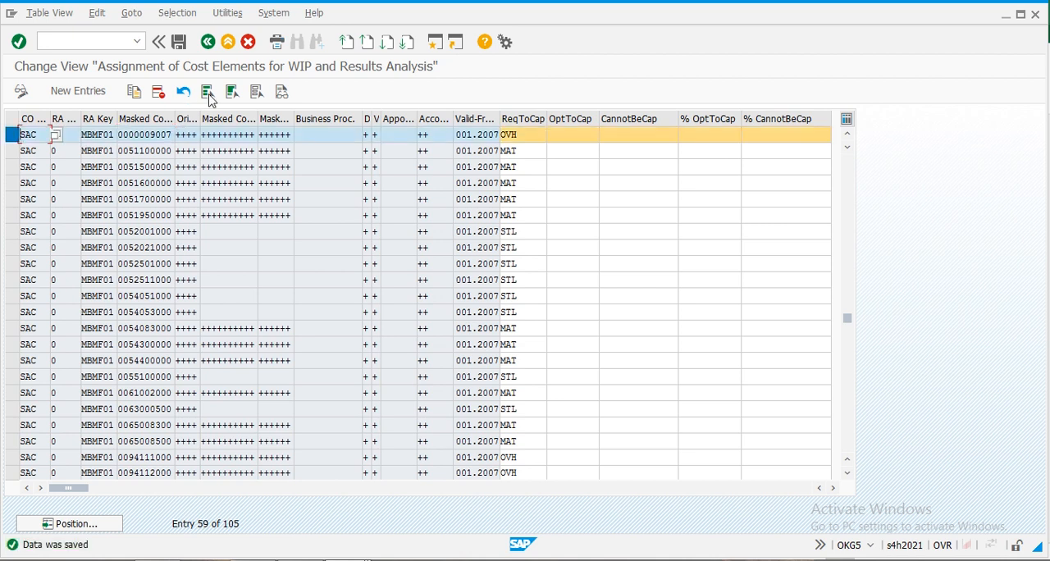
left_click(134, 92)
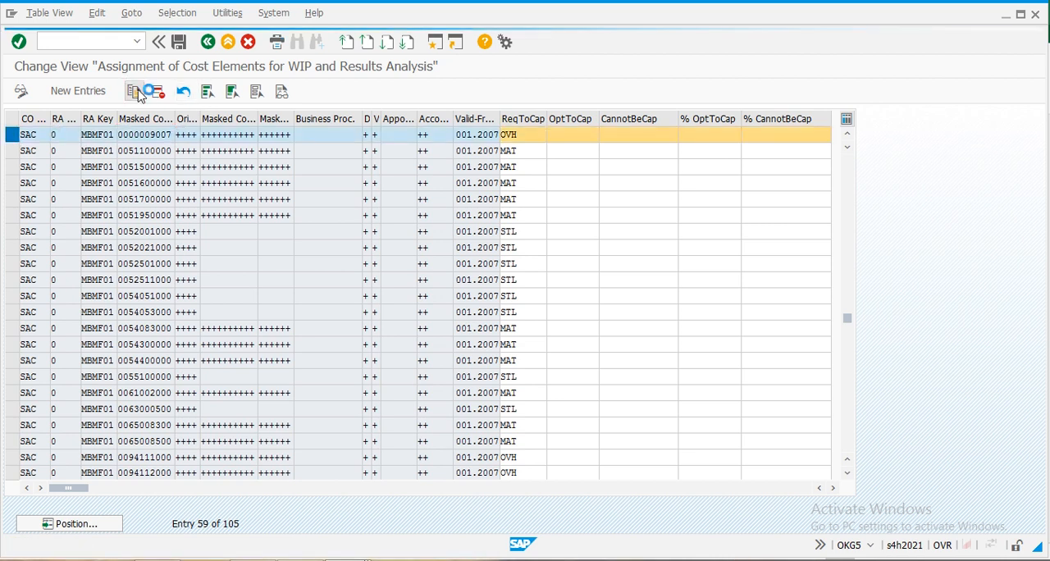
left_click(173, 135)
key("BackSpace")
type("8")
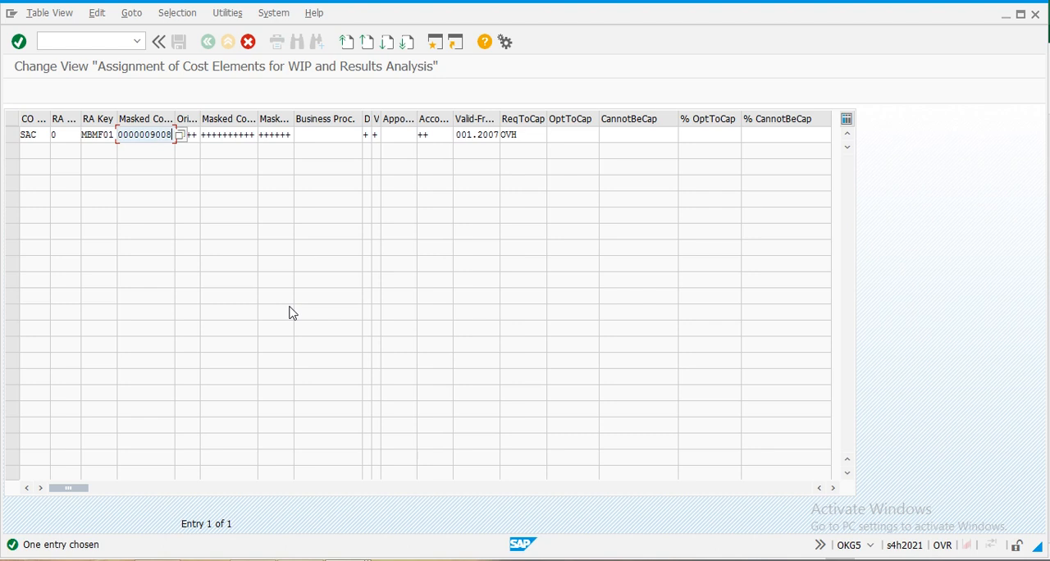
key("Return")
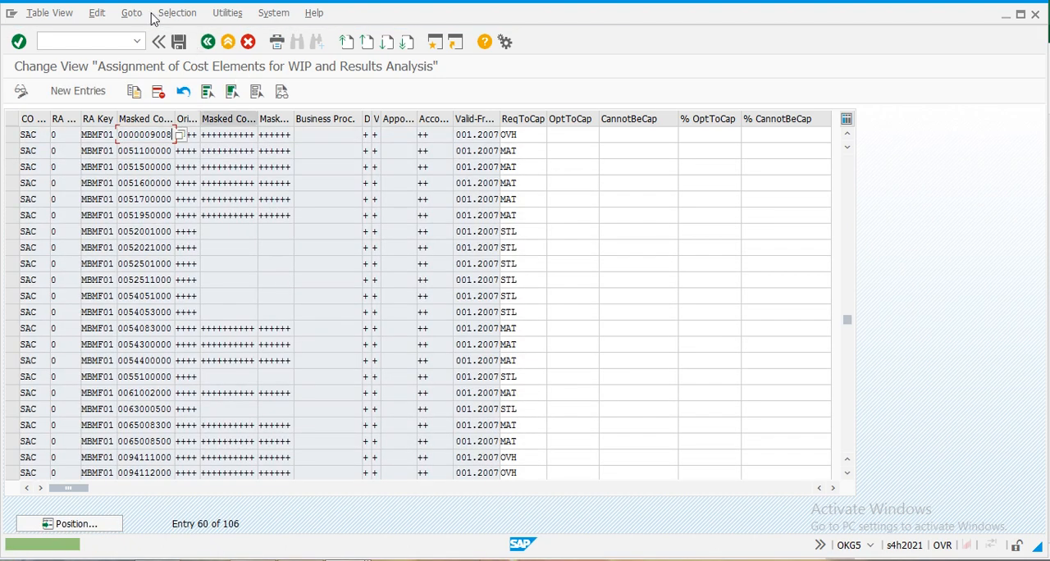
left_click(179, 42)
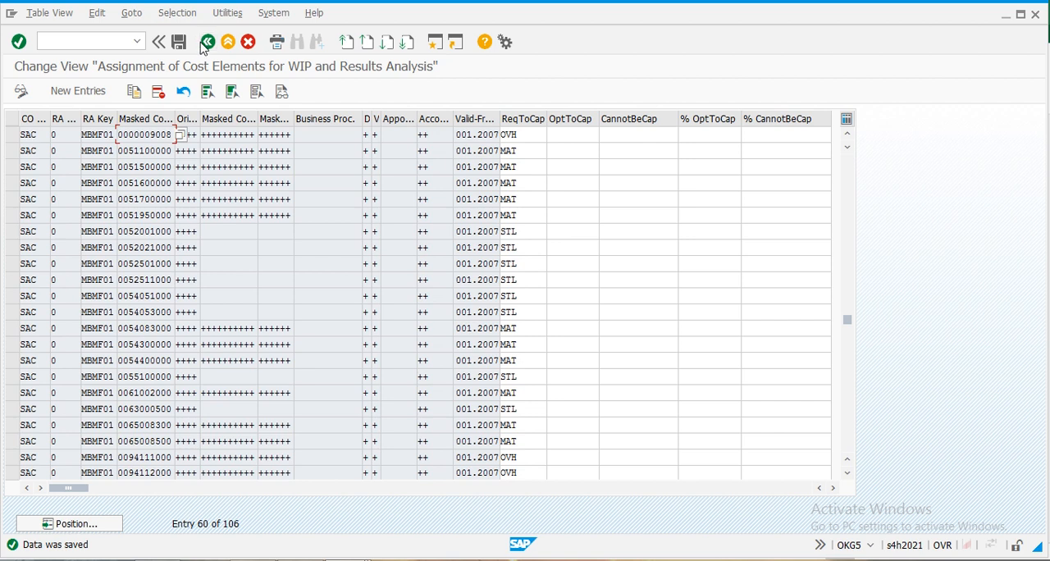
- Return to the IMG structure, open Define Update for Results Analysis, and position the list at CO area SAC
left_click(208, 42)
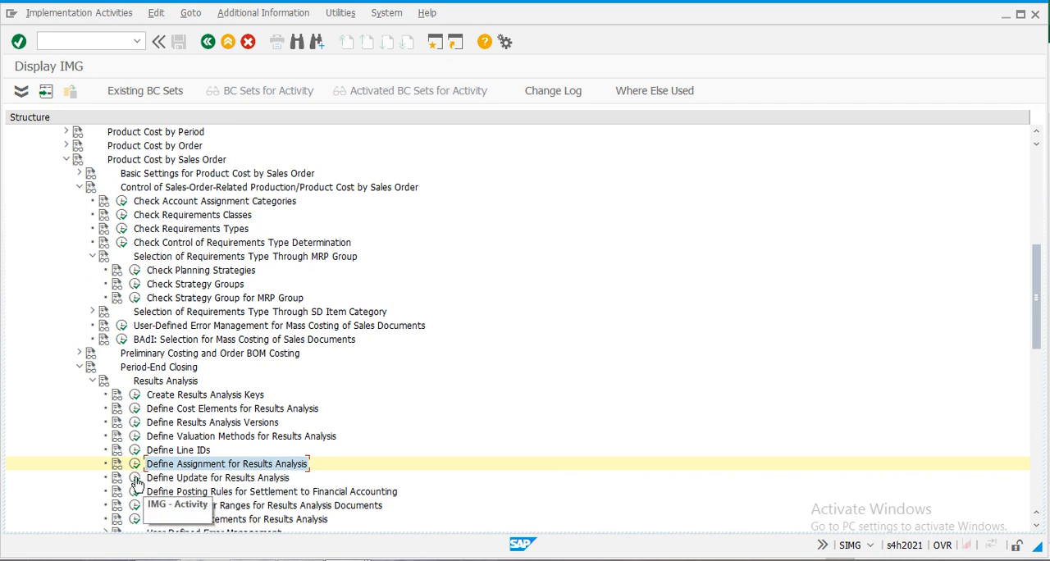
left_click(135, 480)
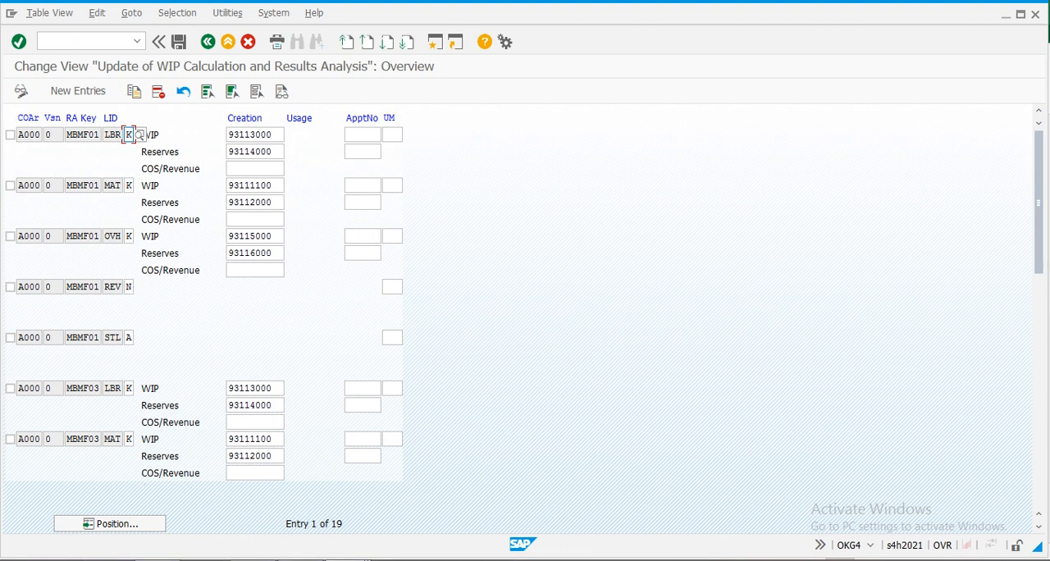
left_click(123, 530)
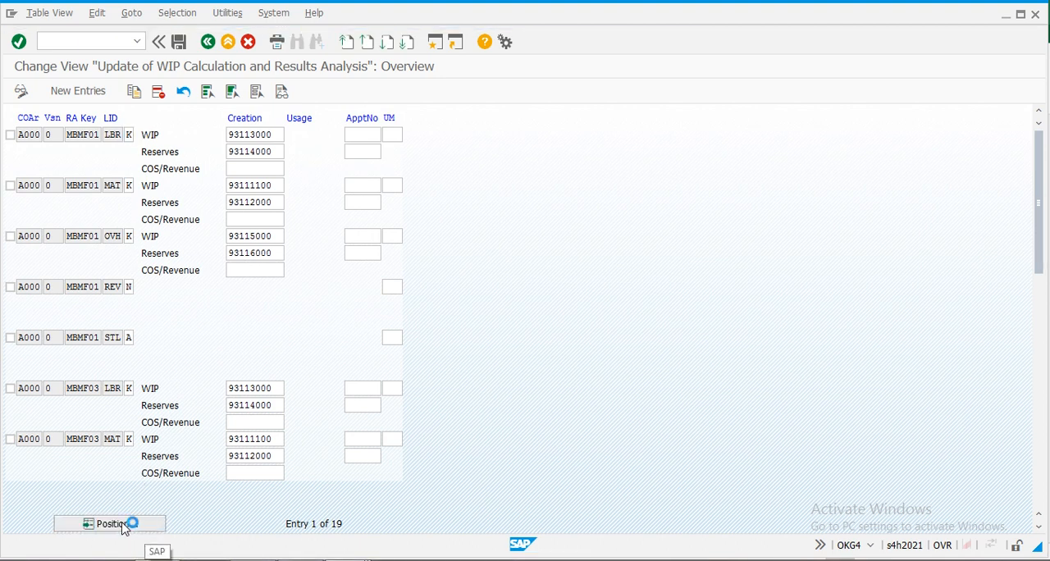
type("sac")
key("Return")
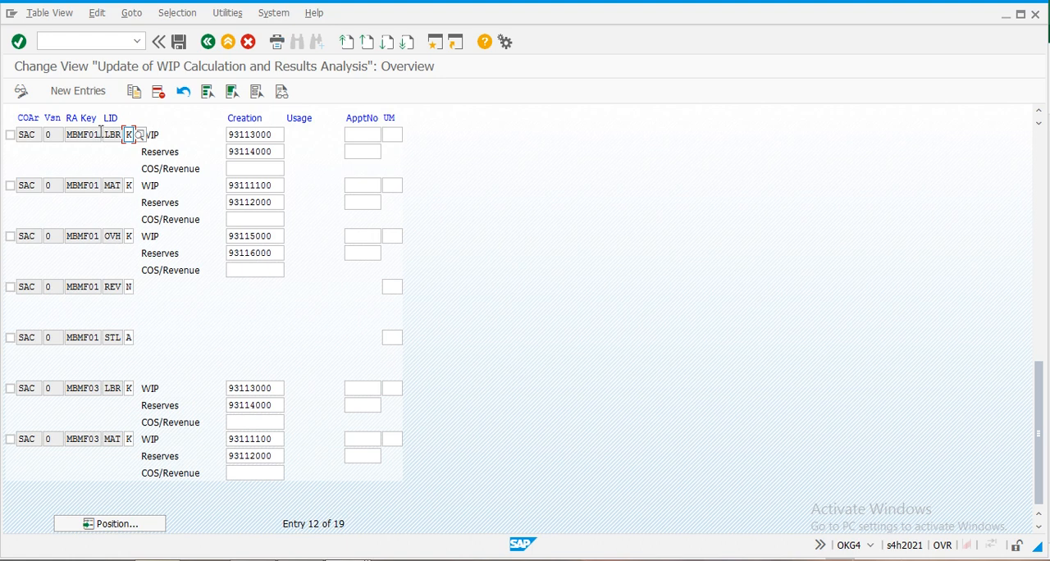
- Examine the cost element choices for the WIP creation entry of the SAC MBMF01 LBR line, keeping the existing entry
left_click(277, 135)
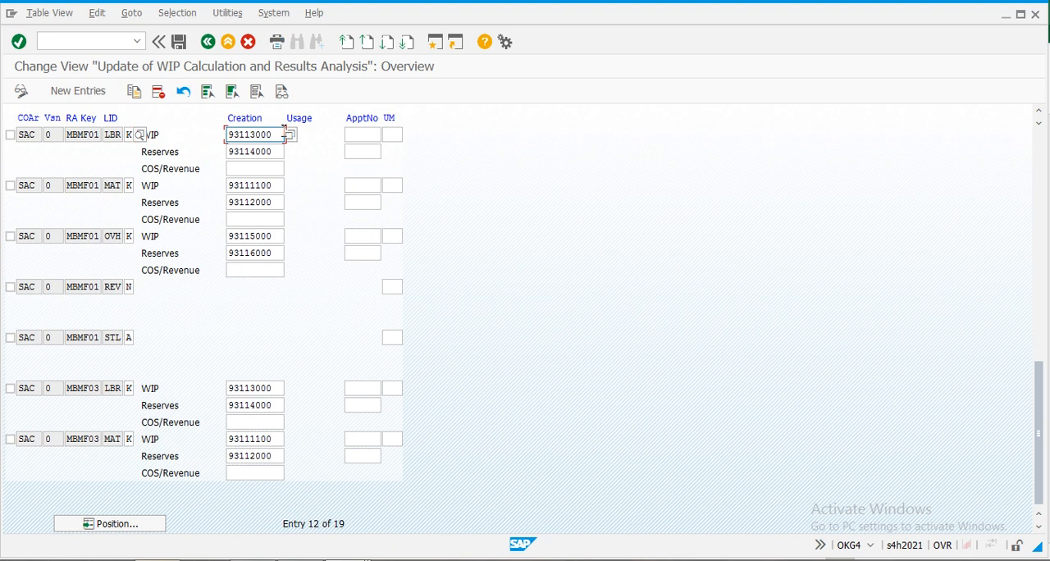
left_click(292, 137)
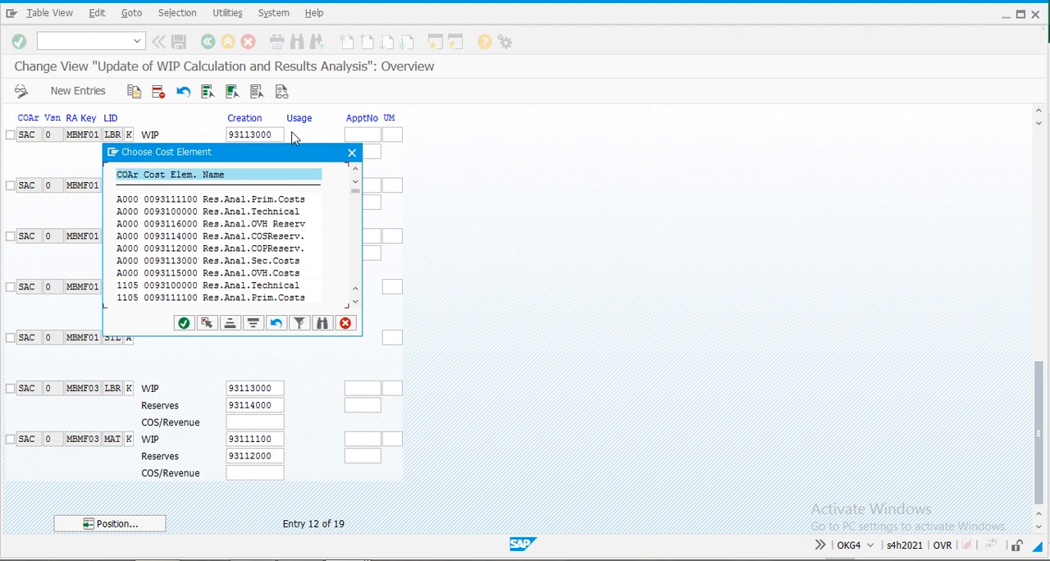
left_click_drag(277, 156, 466, 96)
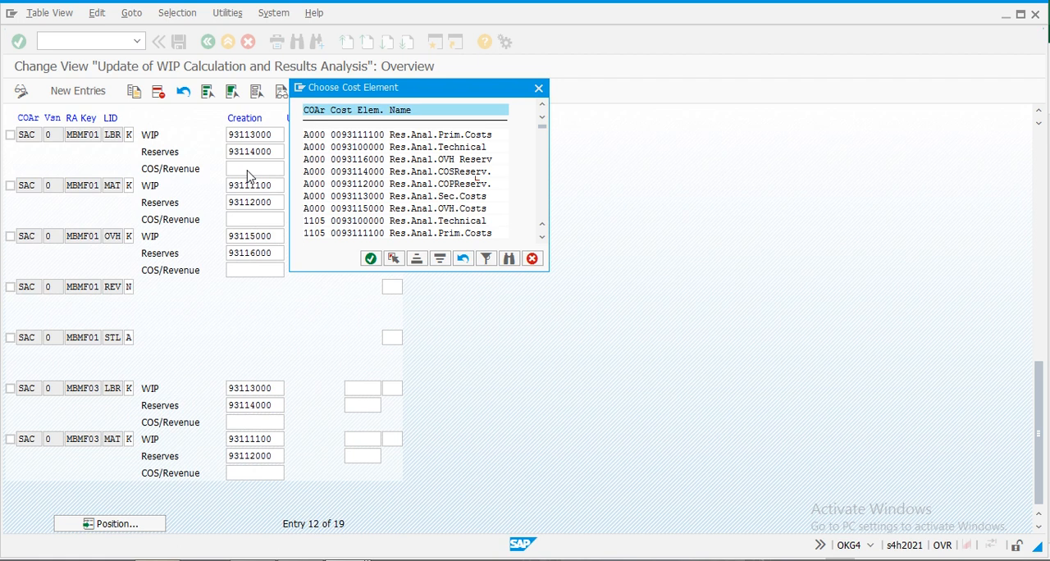
left_click(539, 89)
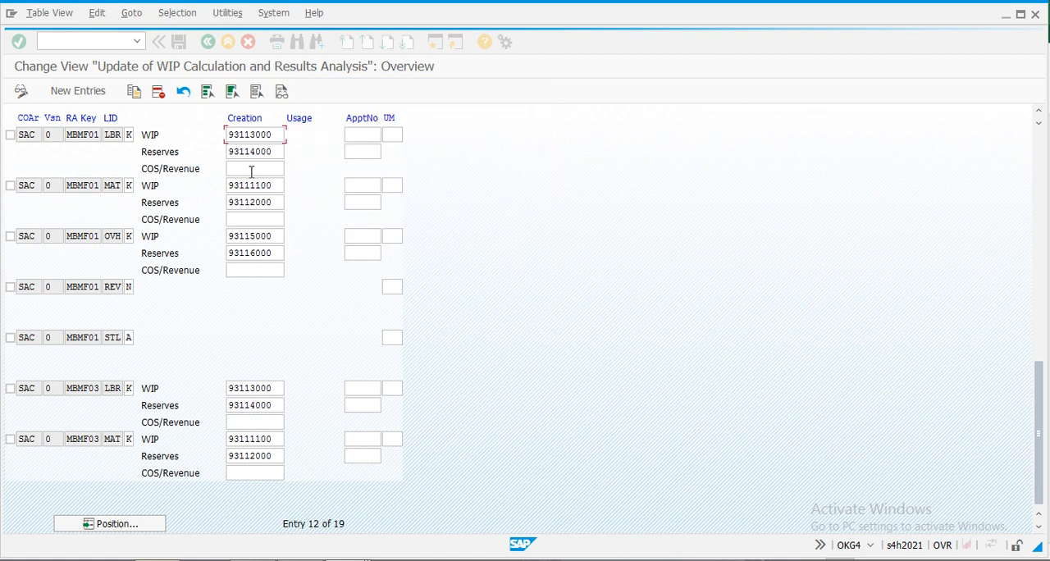
- Look through the SAC cost elements offered for the COS/Revenue creation entry of the MBMF01 LBR line
left_click(282, 170)
left_click(290, 170)
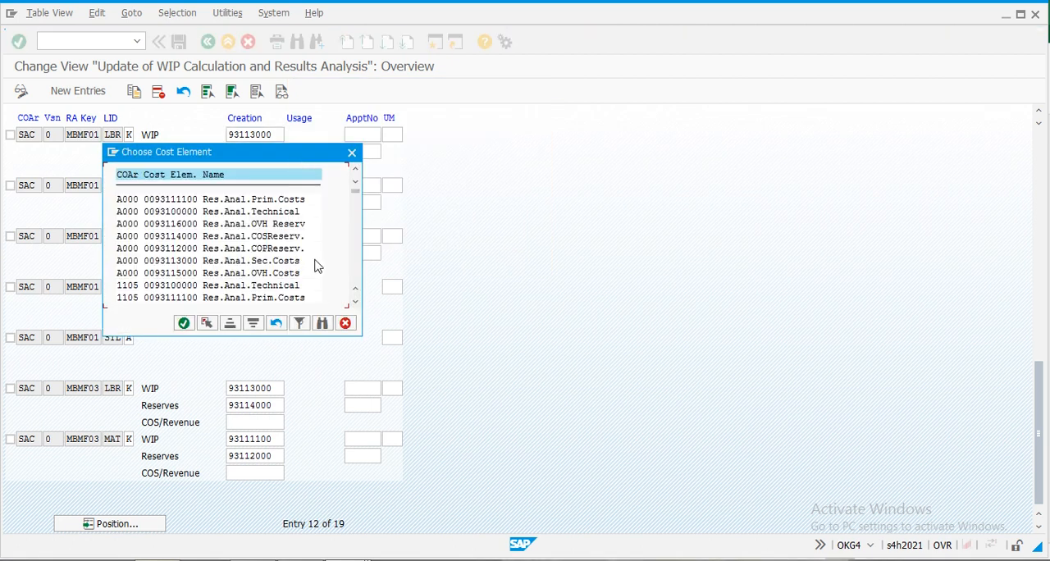
left_click_drag(355, 194, 354, 246)
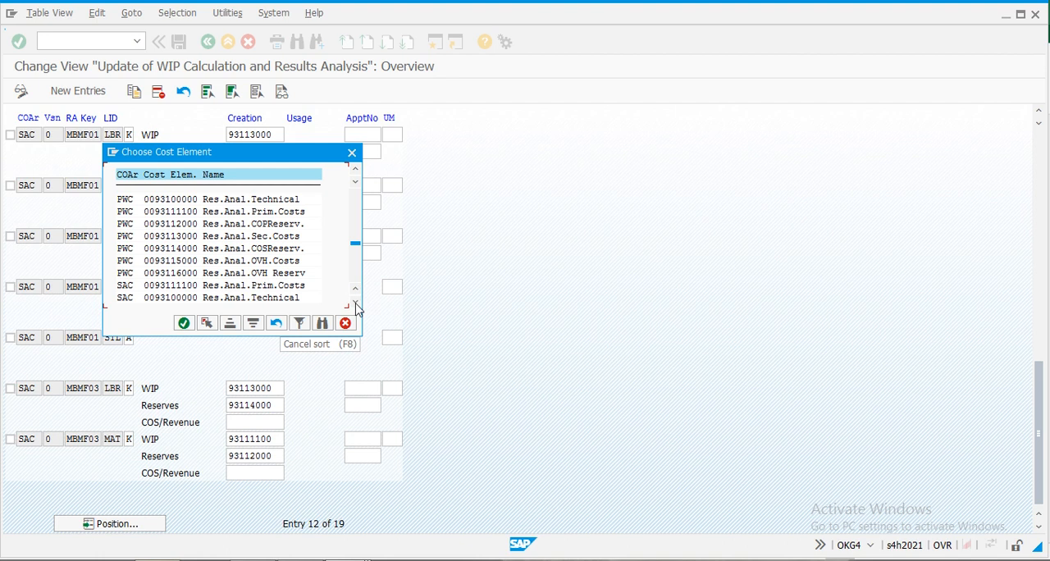
left_click(356, 302)
left_click(356, 302)
left_click(356, 301)
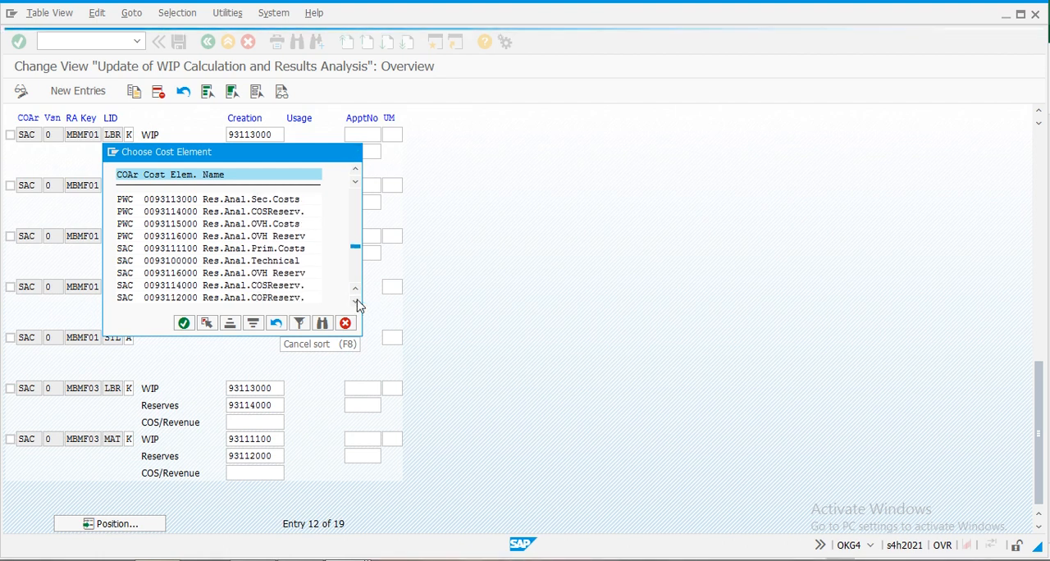
left_click(356, 302)
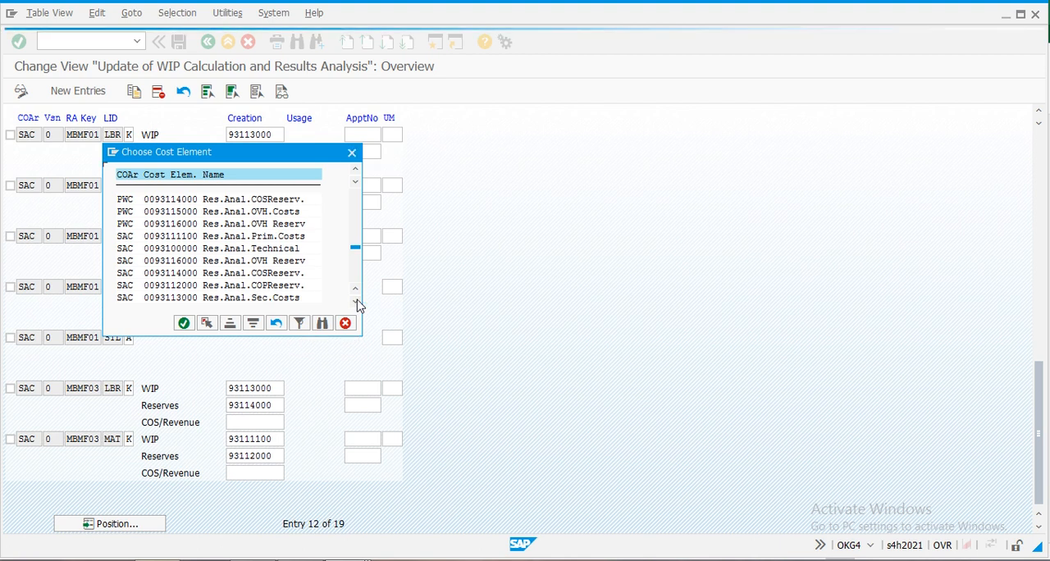
left_click(356, 302)
left_click(356, 301)
left_click(356, 302)
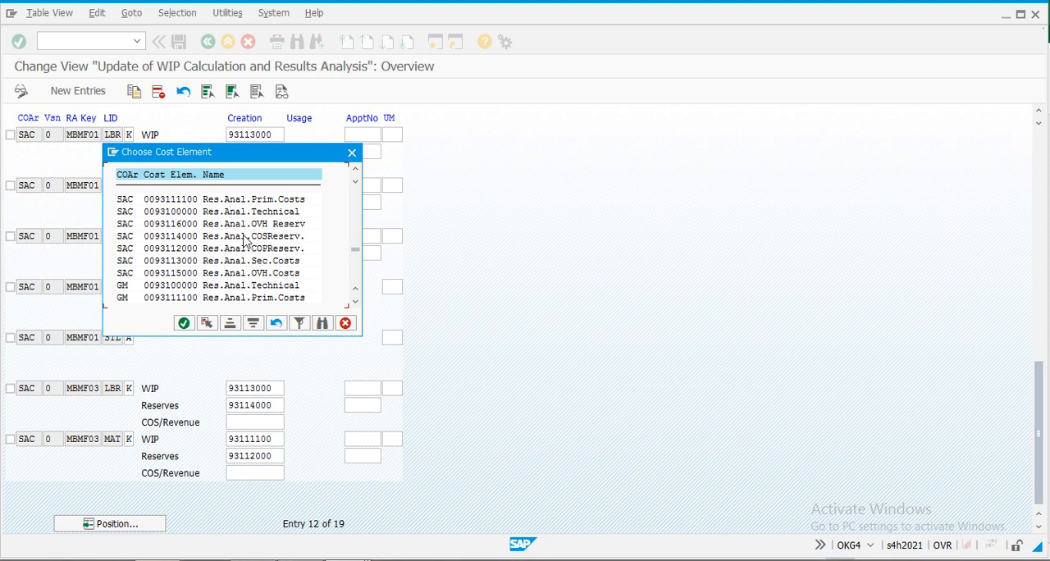
left_click(356, 305)
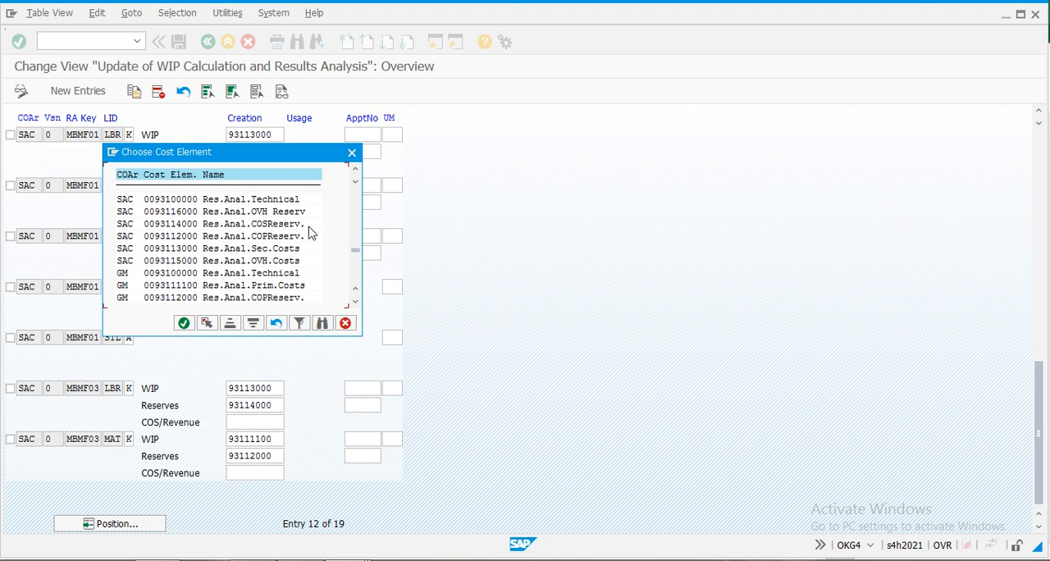
left_click(352, 155)
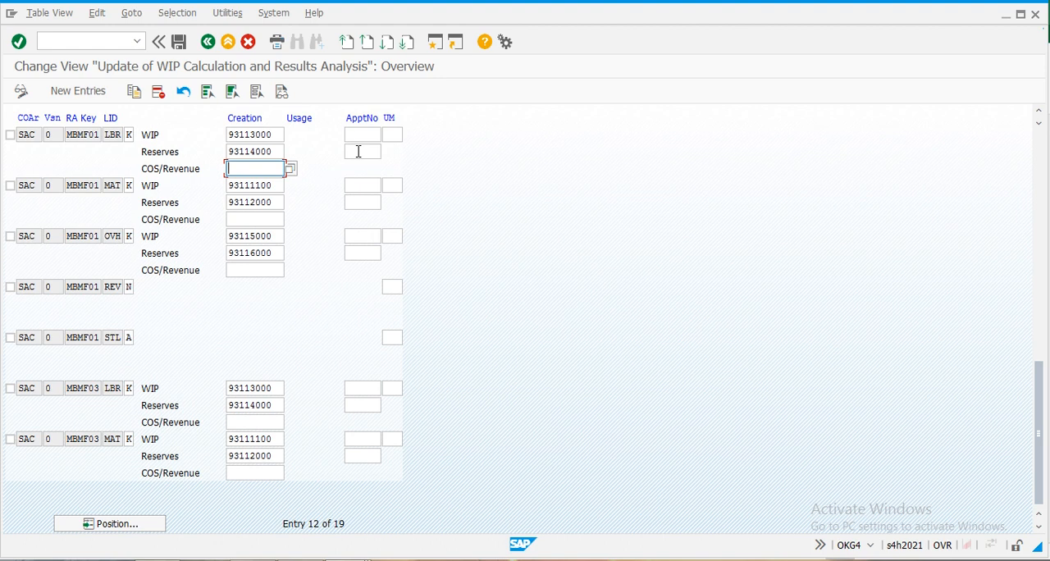
- Open the central G/L account maintenance transaction FS00 in a new session
left_click(435, 42)
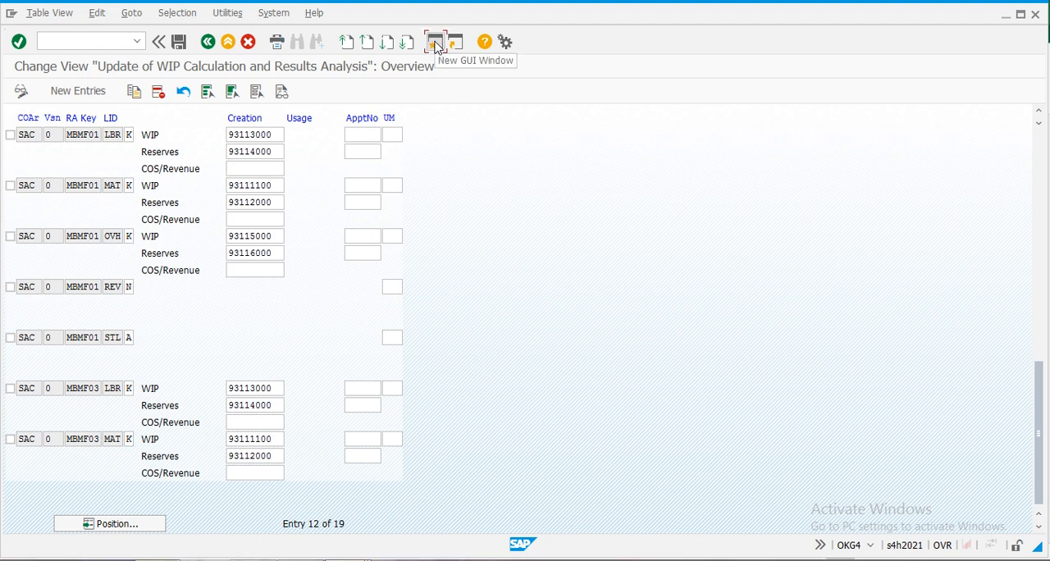
left_click(435, 43)
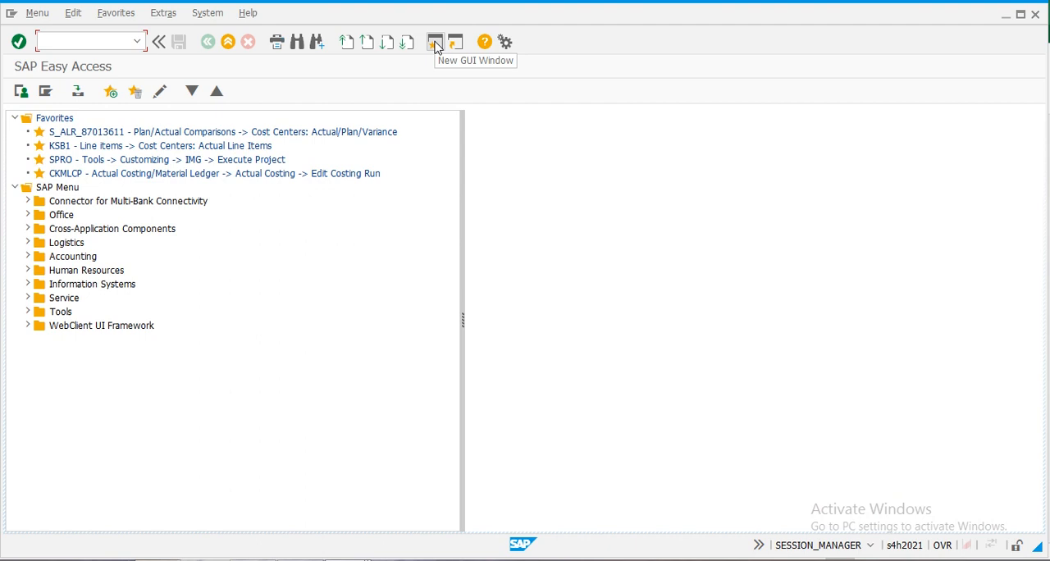
type("fs")
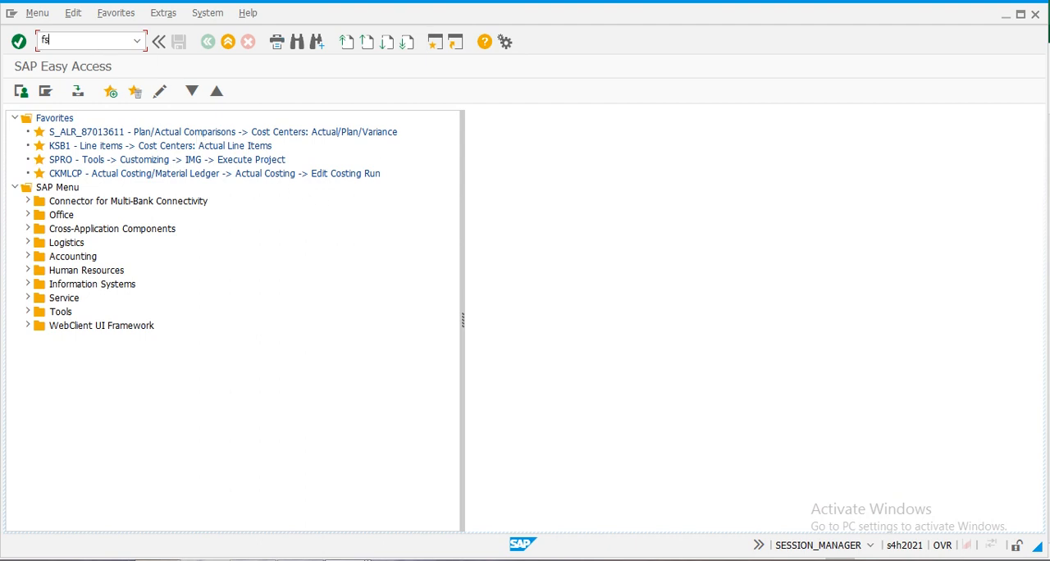
type("00")
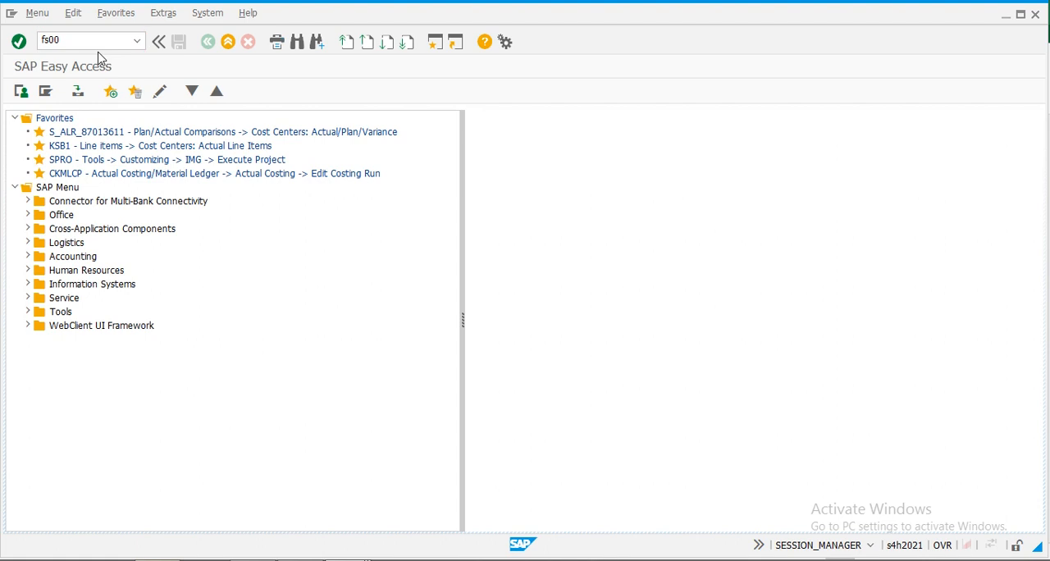
key("Return")
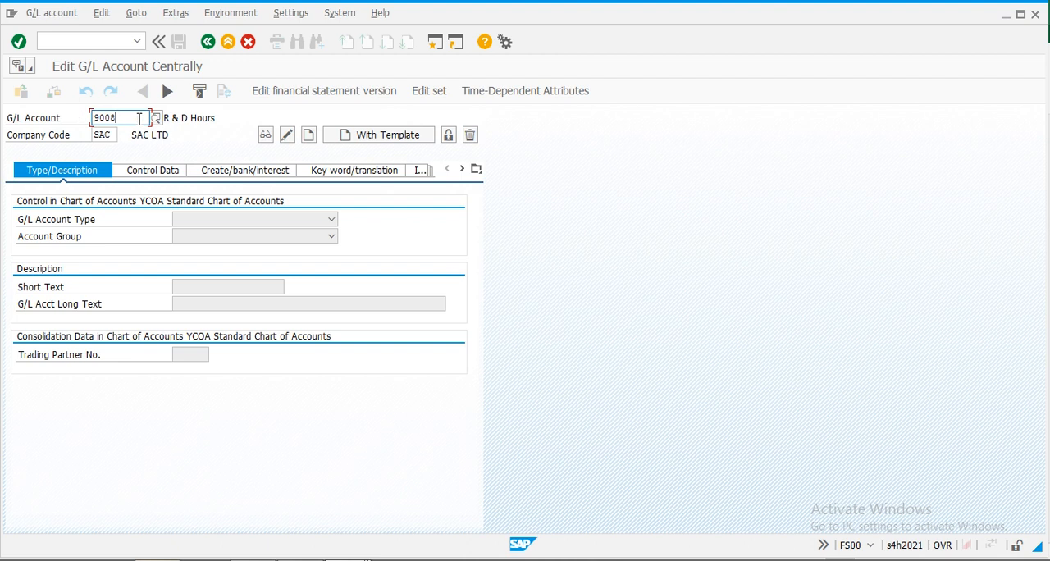
key("F10")
key("Escape")
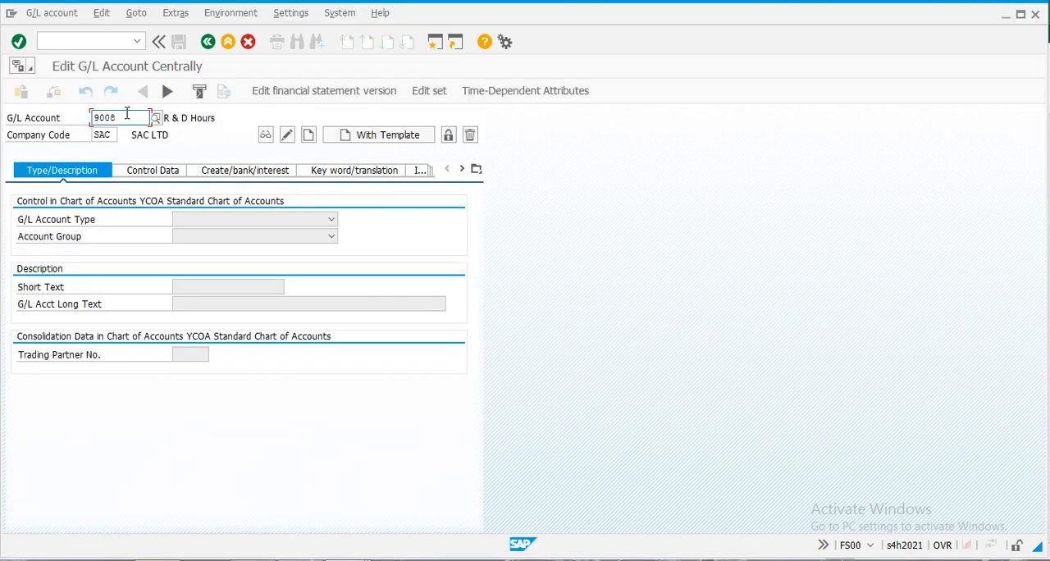
- Display G/L account 93115001 in company code SAC, select its number, and return to the results analysis update view
left_click_drag(128, 115, 37, 121)
type("931100")
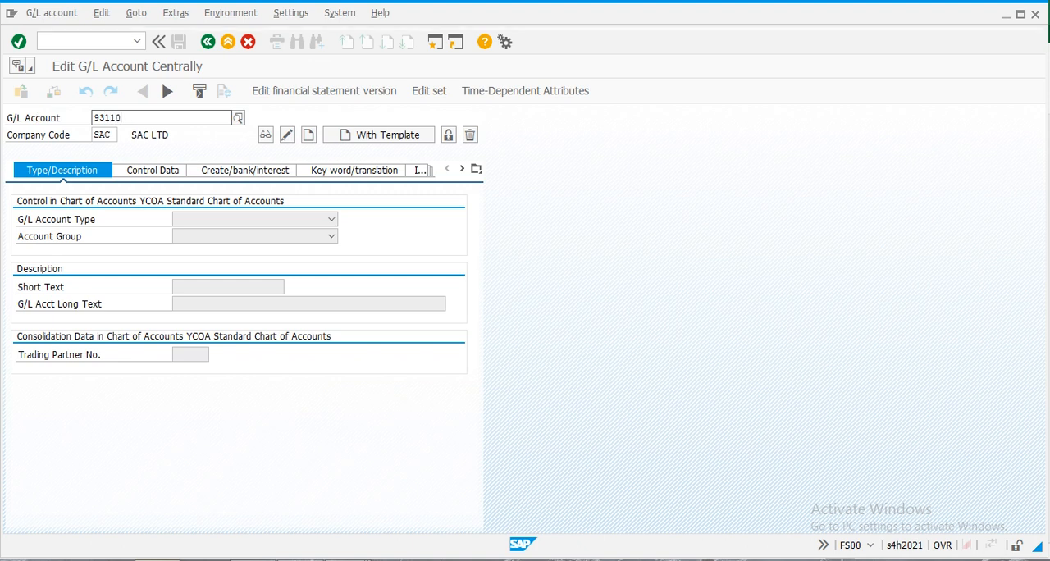
key("BackSpace")
key("BackSpace")
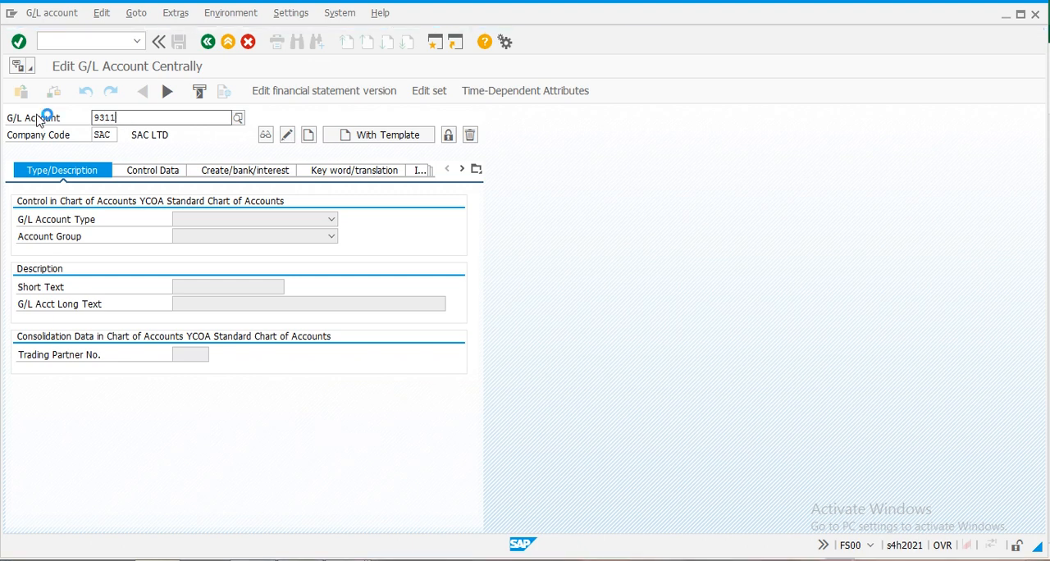
type("4")
key("BackSpace")
type("500")
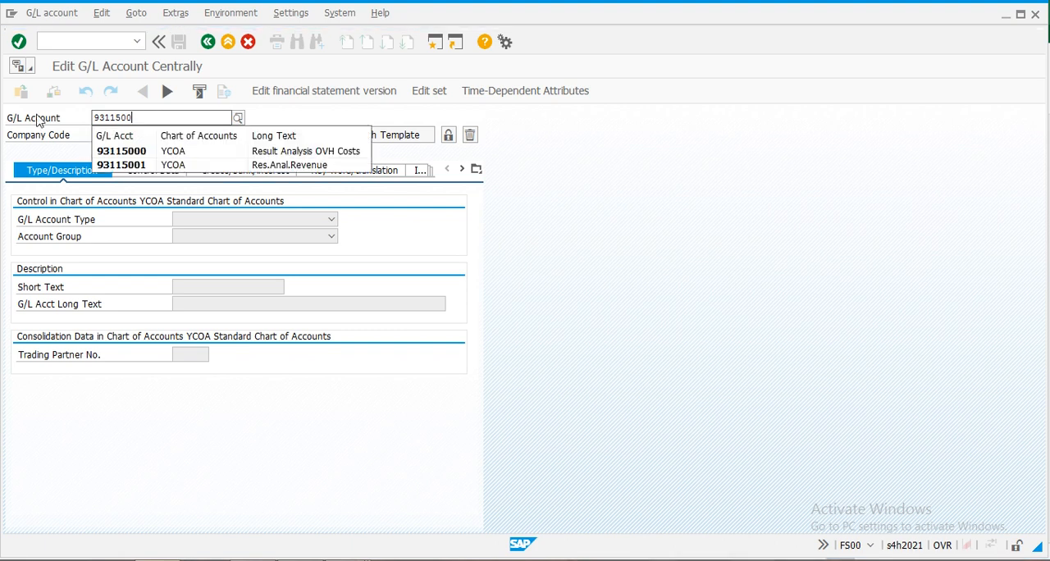
key("Return")
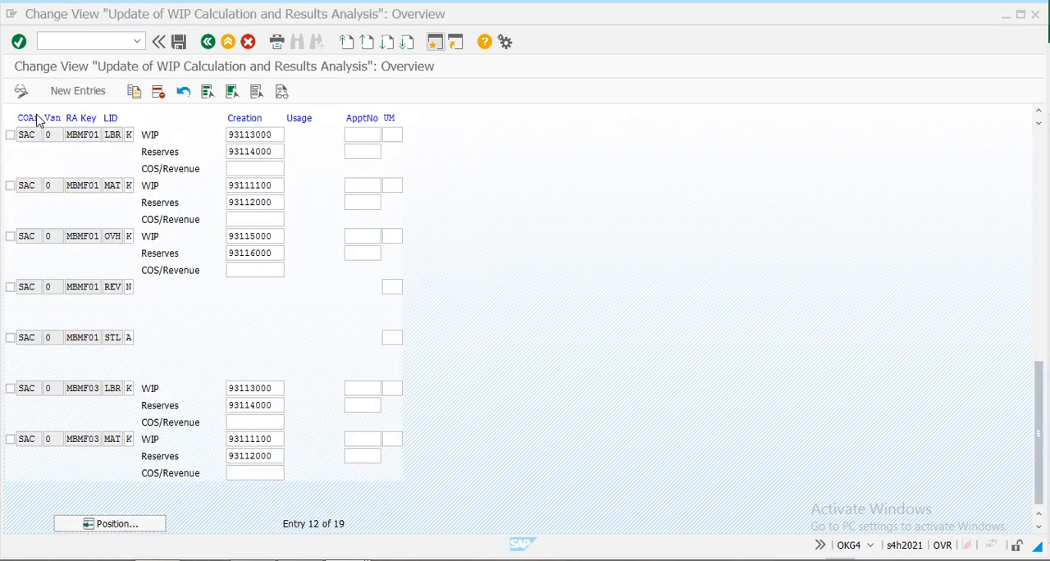
left_click(50, 13)
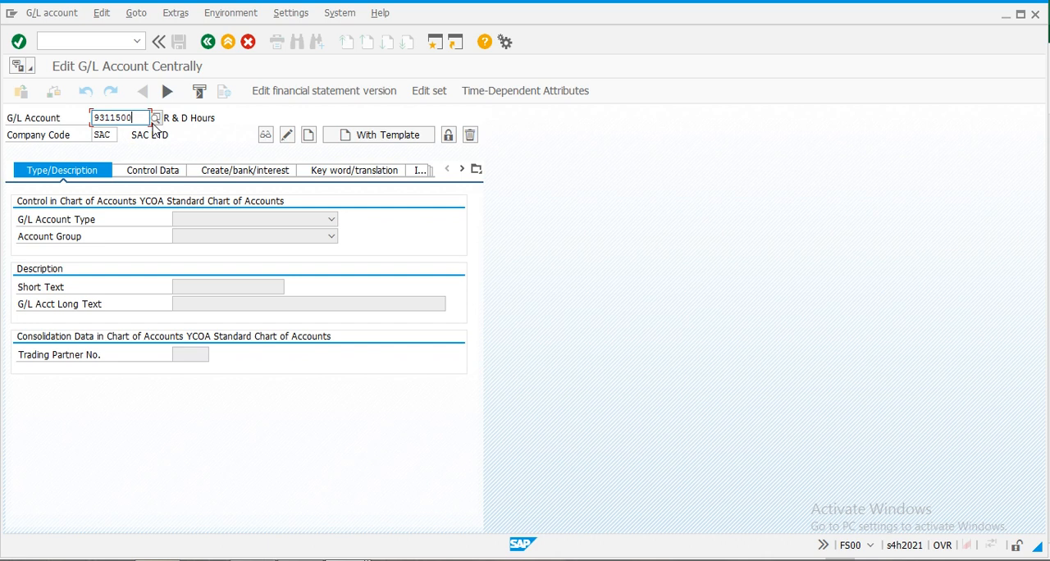
type("1")
key("Return")
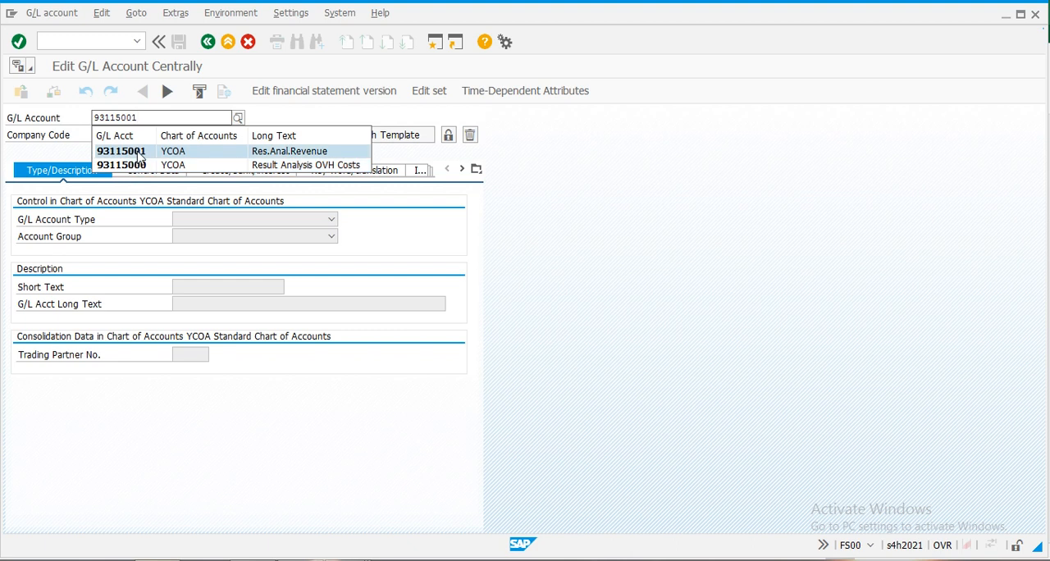
left_click(140, 154)
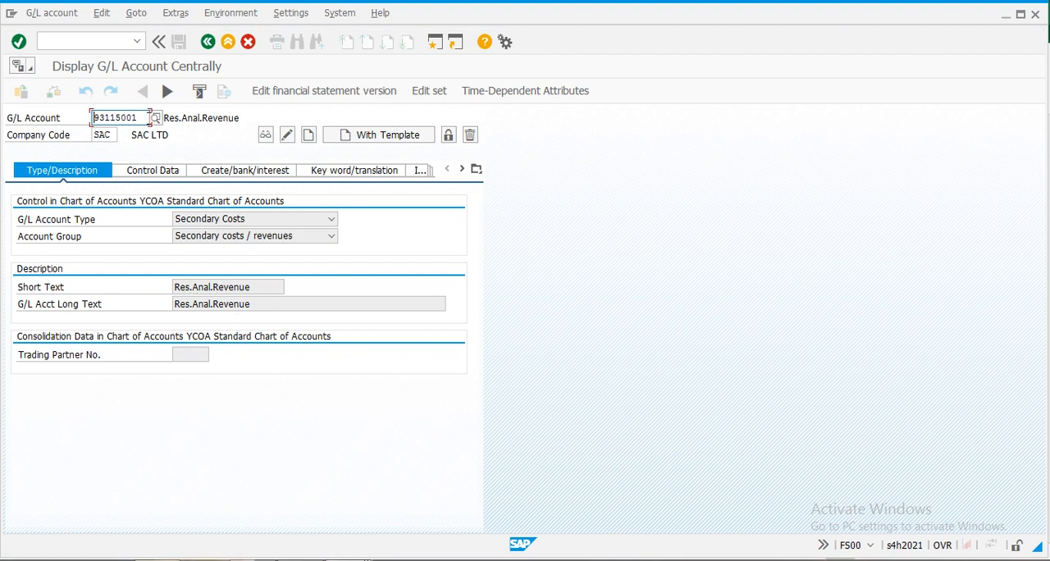
left_click_drag(149, 118, 13, 125)
key("ctrl+c")
key("alt+Tab")
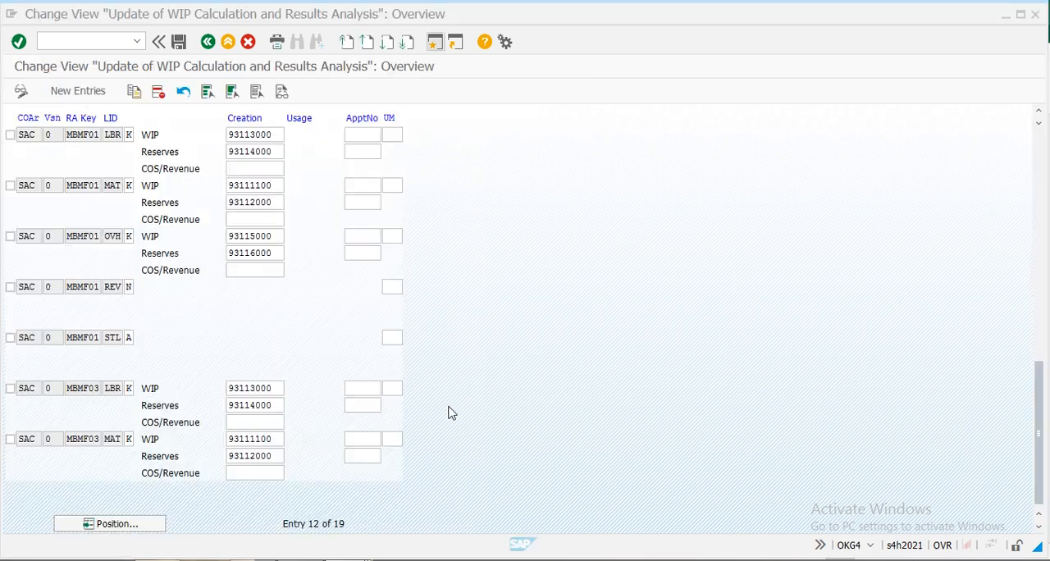
- Enter cost element 93115001 as the COS/Revenue creation account for the MBMF01 LBR and OVH lines
left_click(242, 172)
key("ctrl+v")
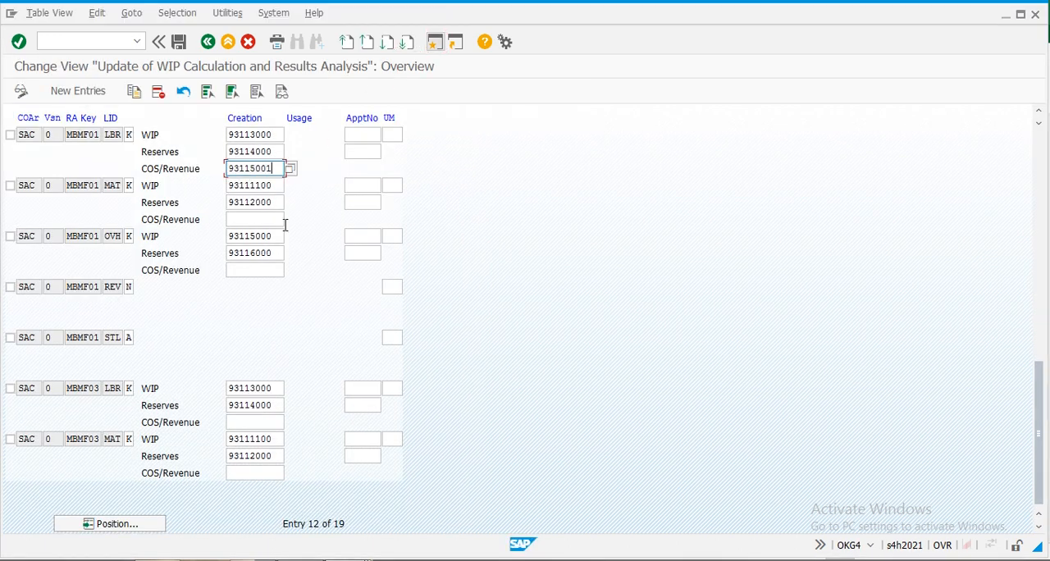
left_click(255, 270)
key("ctrl+v")
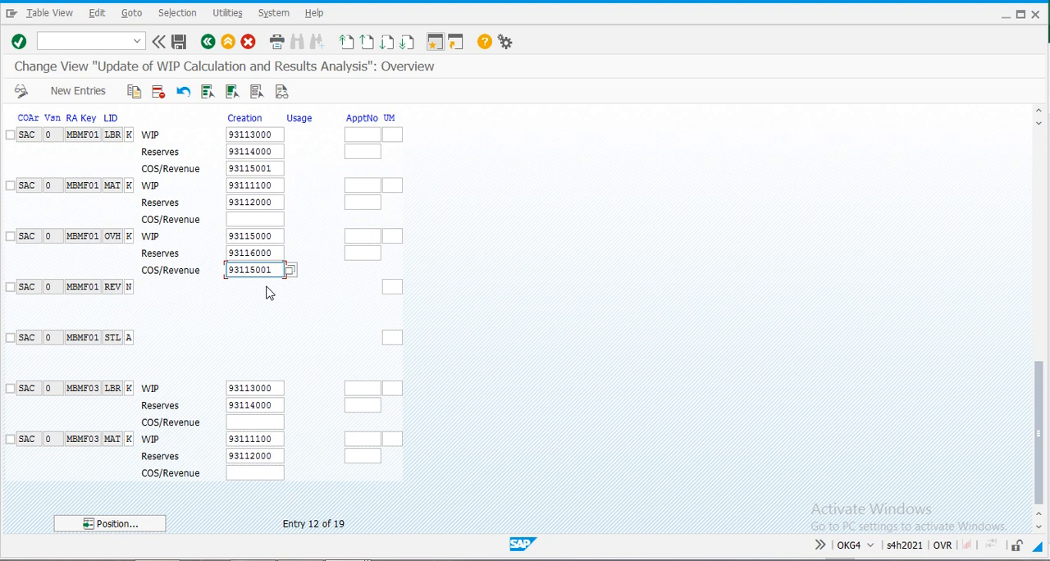
key("Return")
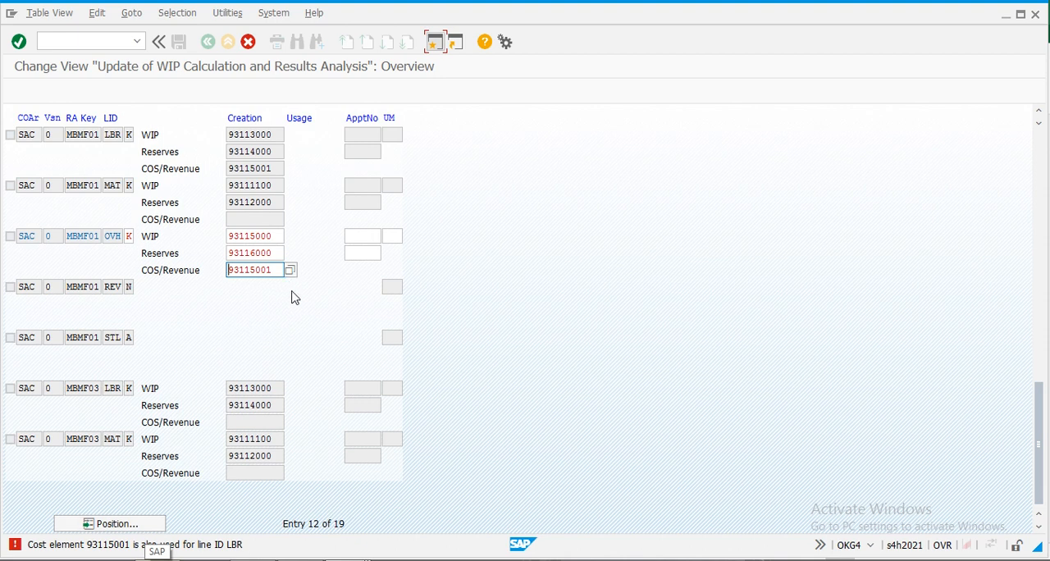
- Start creating G/L account 93115002 in FS00, using account 93115001 in company code SAC as the template
key("alt+Tab")
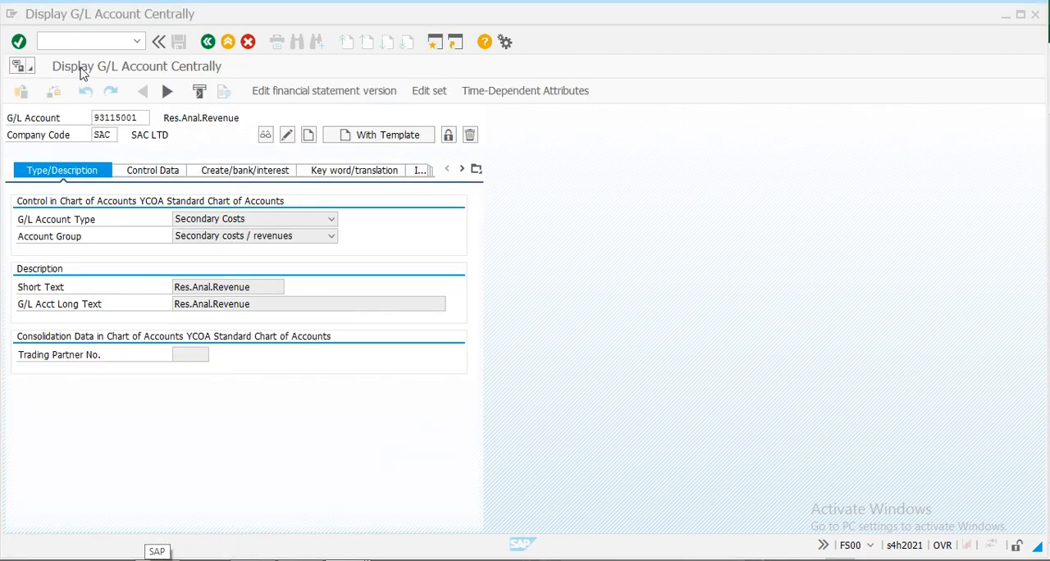
left_click(144, 118)
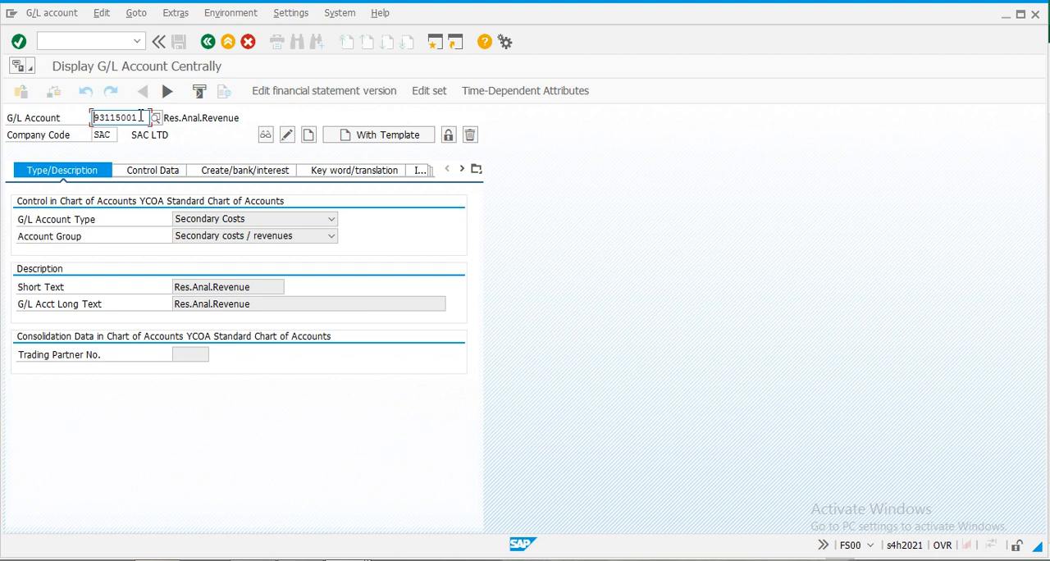
type("2")
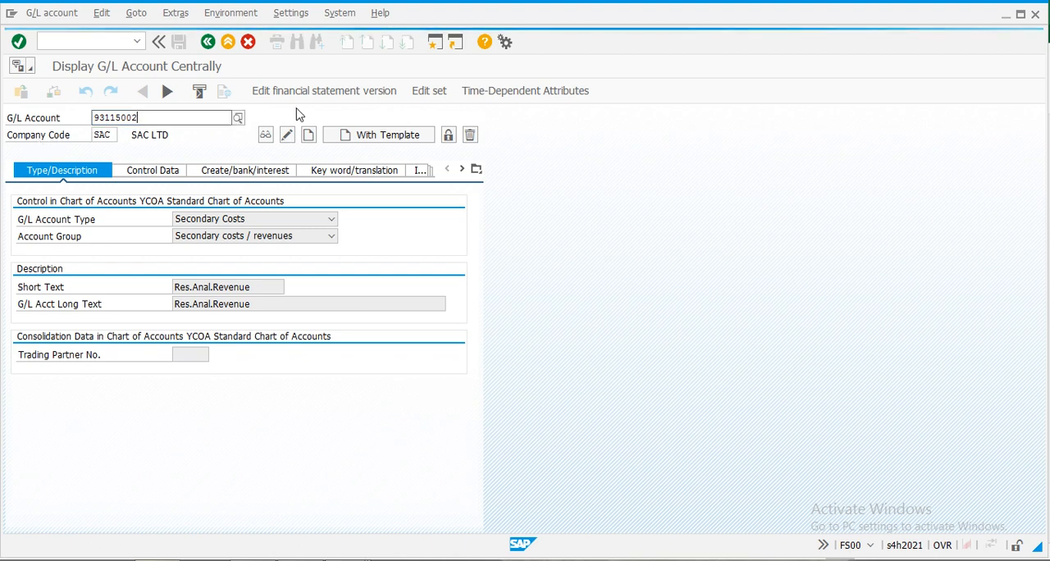
key("Return")
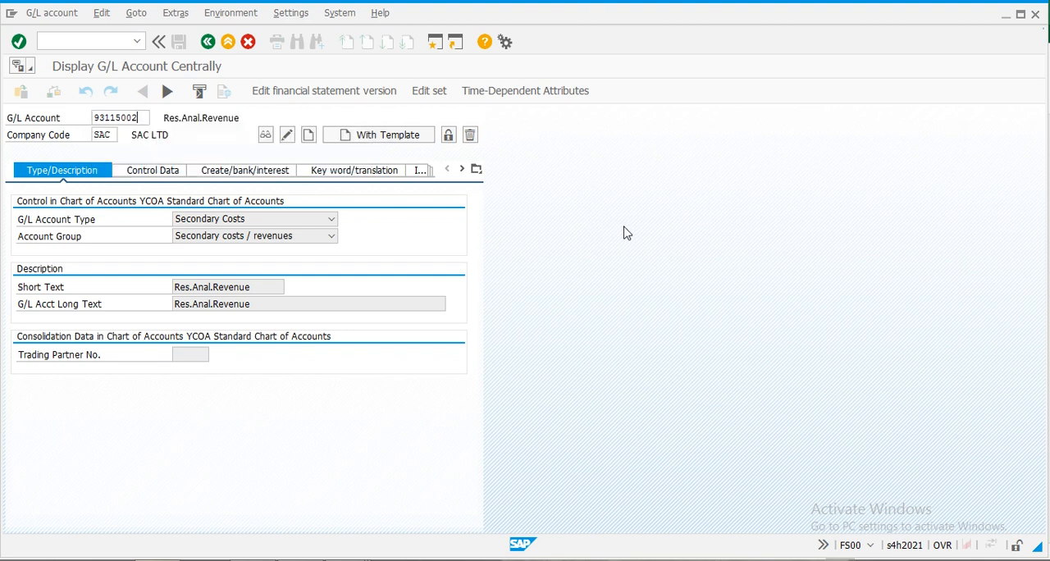
left_click(401, 143)
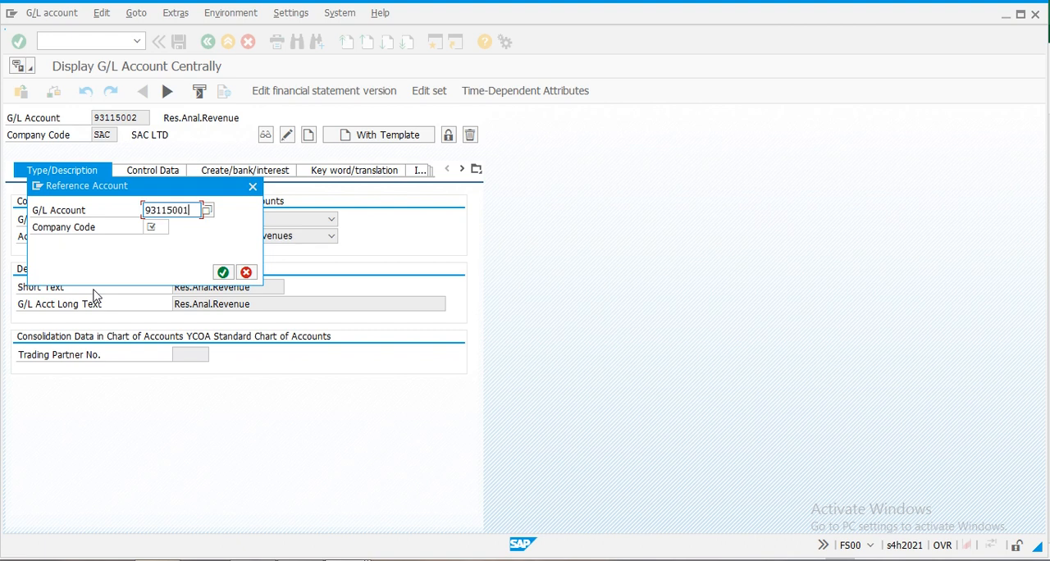
type("93115001")
key("Tab")
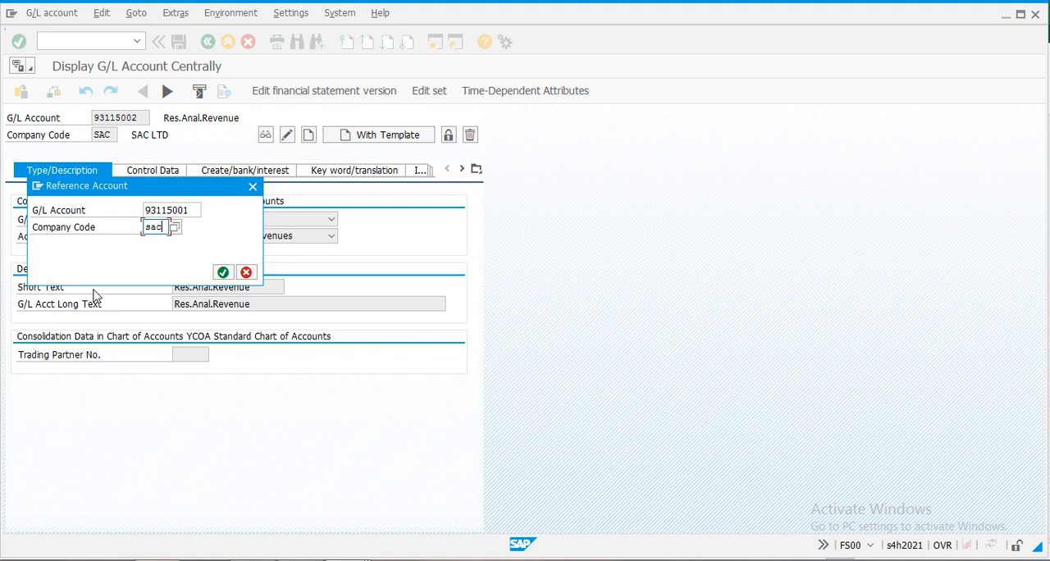
key("Return")
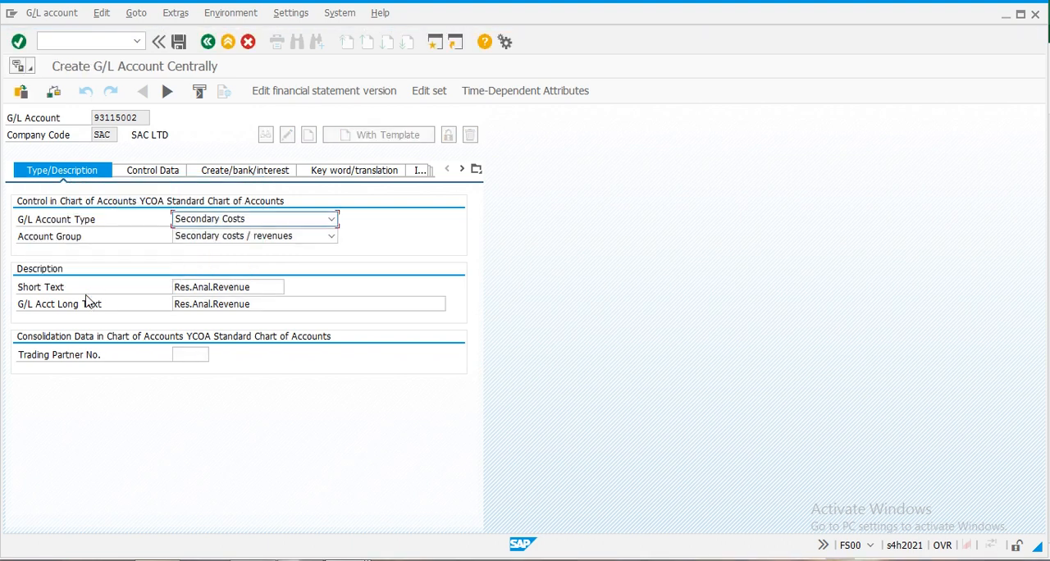
- Set the new account's short text to "Res.Anal.Revenue oh" and save the account
left_click(253, 287)
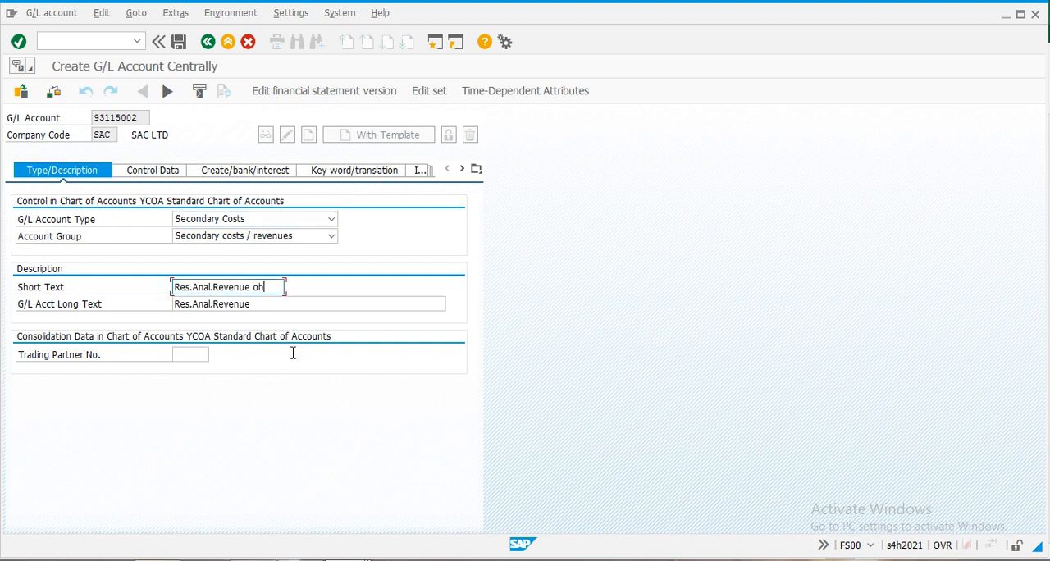
left_click(181, 43)
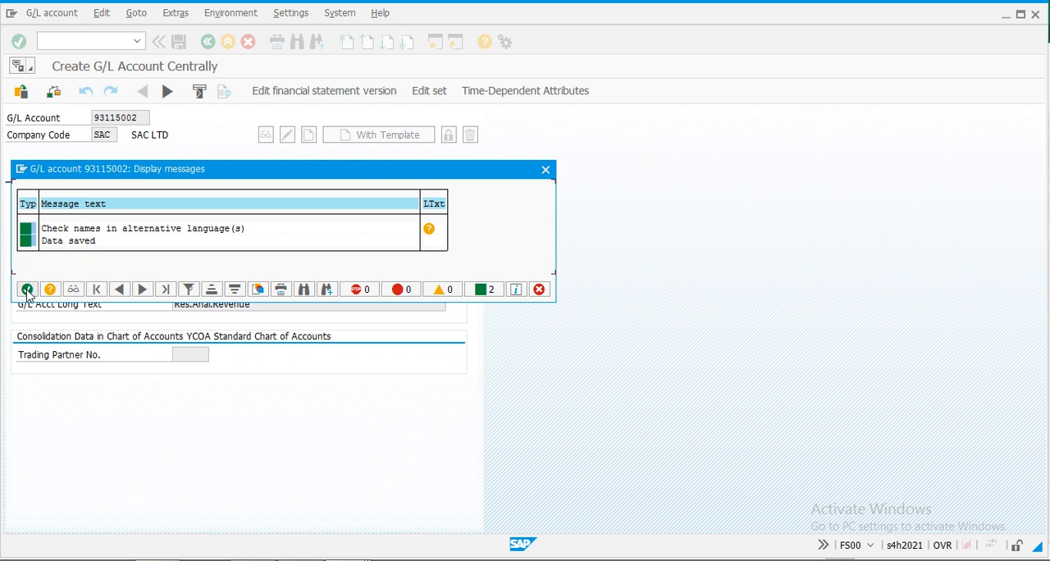
left_click(27, 288)
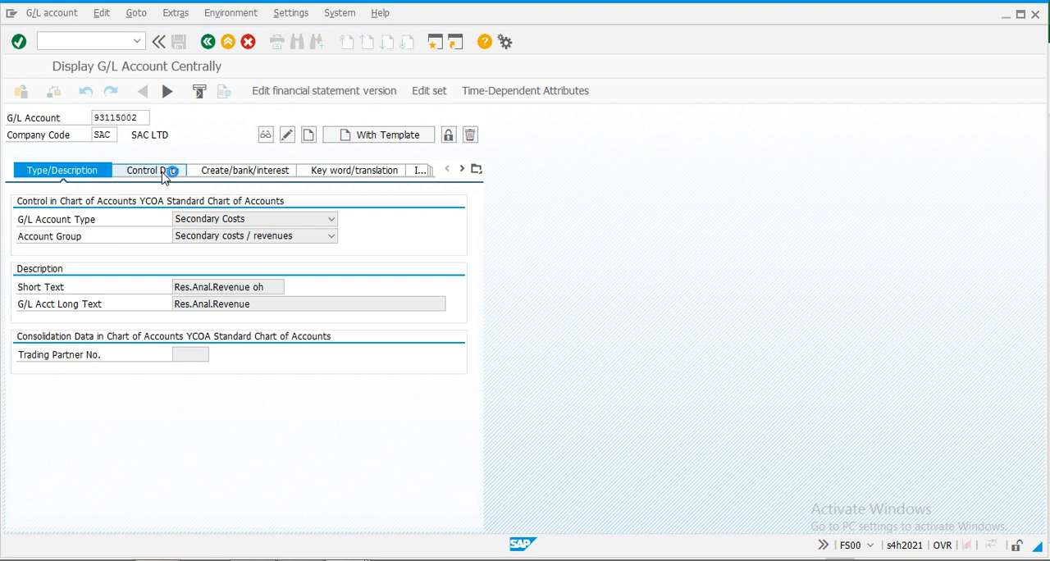
- Check the control data of G/L account 93115002, including its cost element category, and return to the results analysis update view
left_click(164, 178)
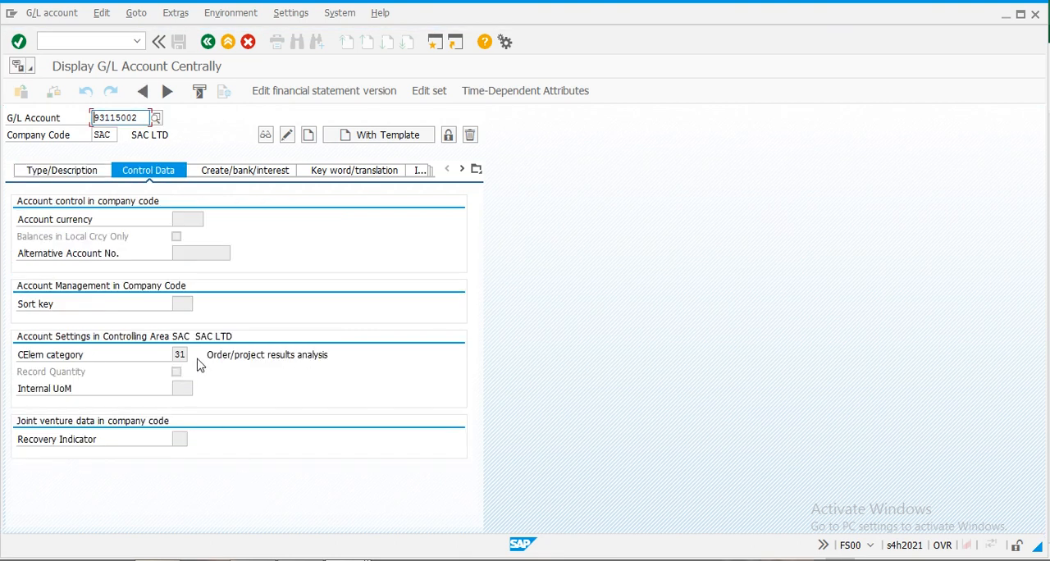
left_click(57, 177)
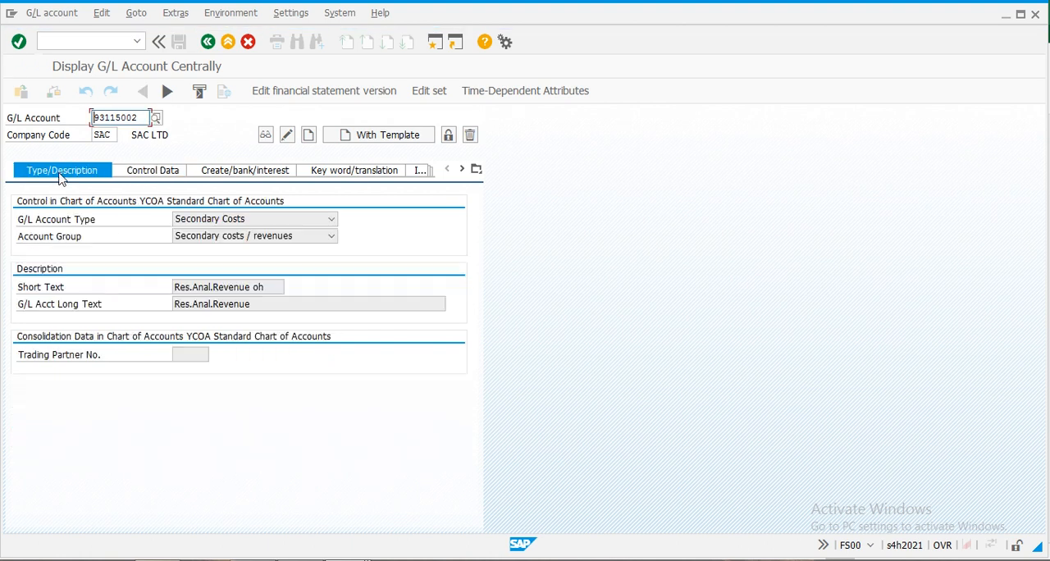
key("alt+Tab")
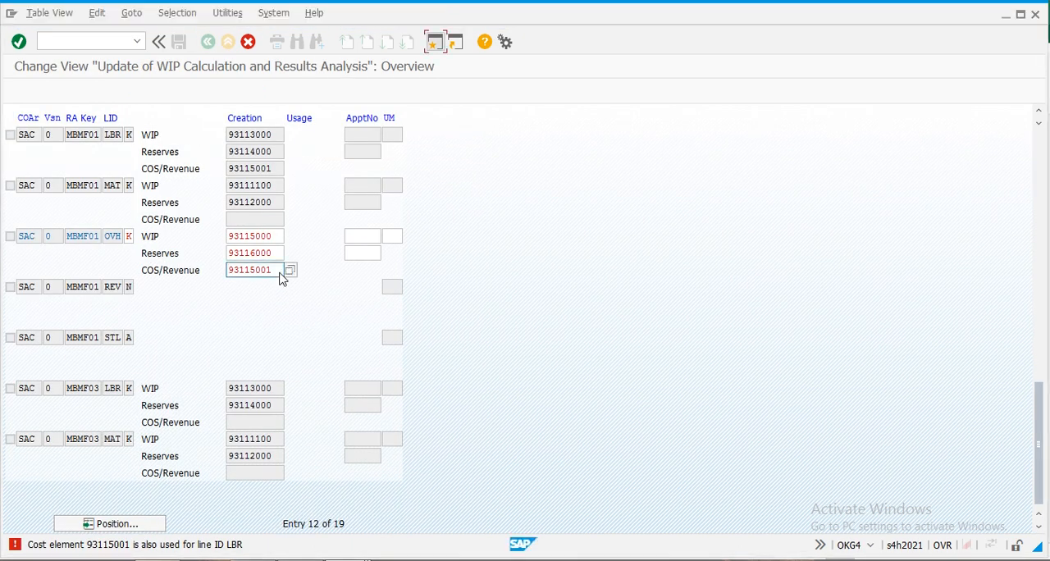
- Set the COS/Revenue creation account of the MBMF01 OVH line to 93115002
key("BackSpace")
type("2")
key("Return")
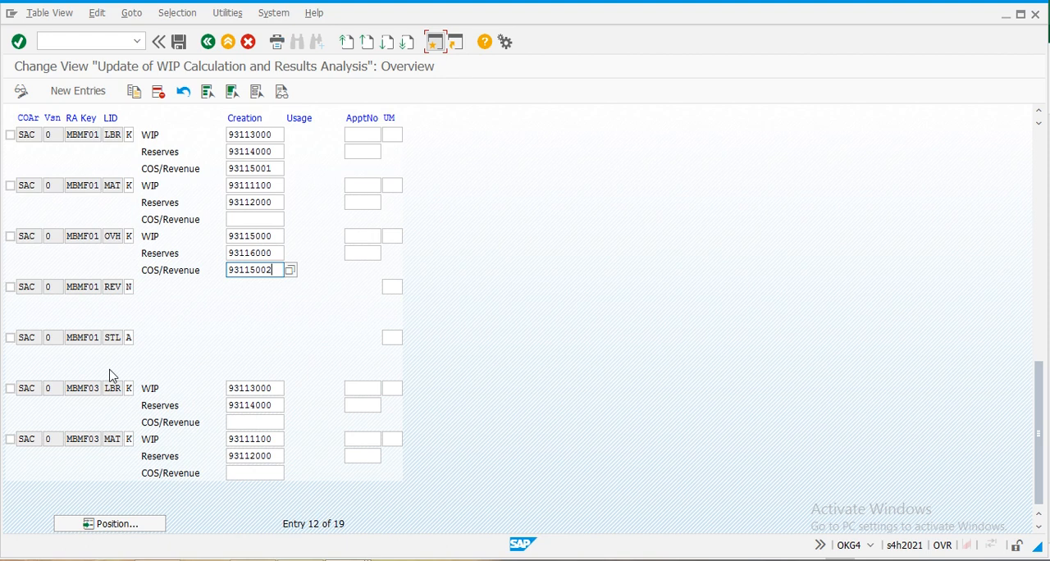
left_click_drag(280, 171, 181, 172)
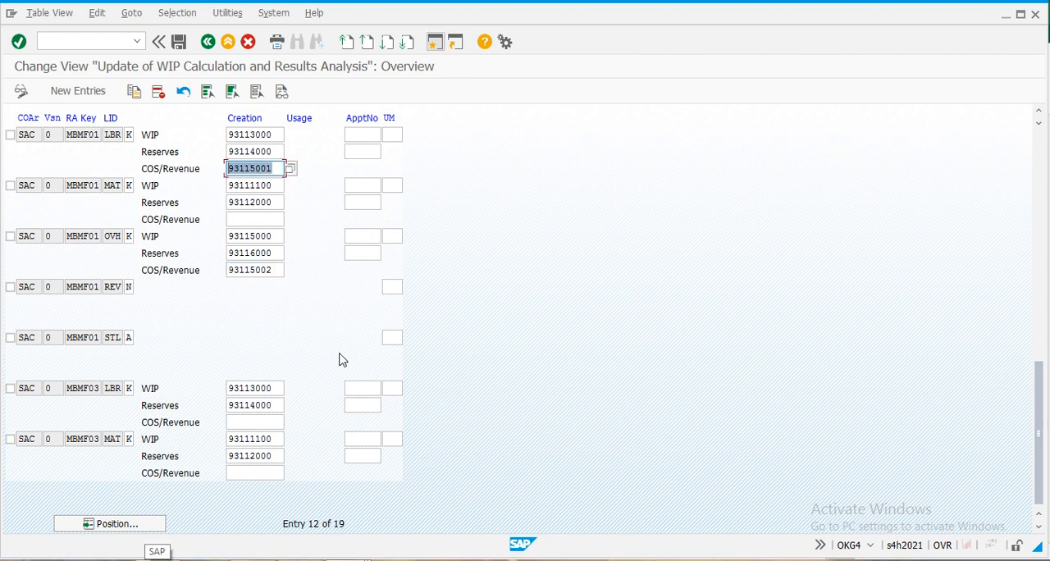
left_click(339, 353)
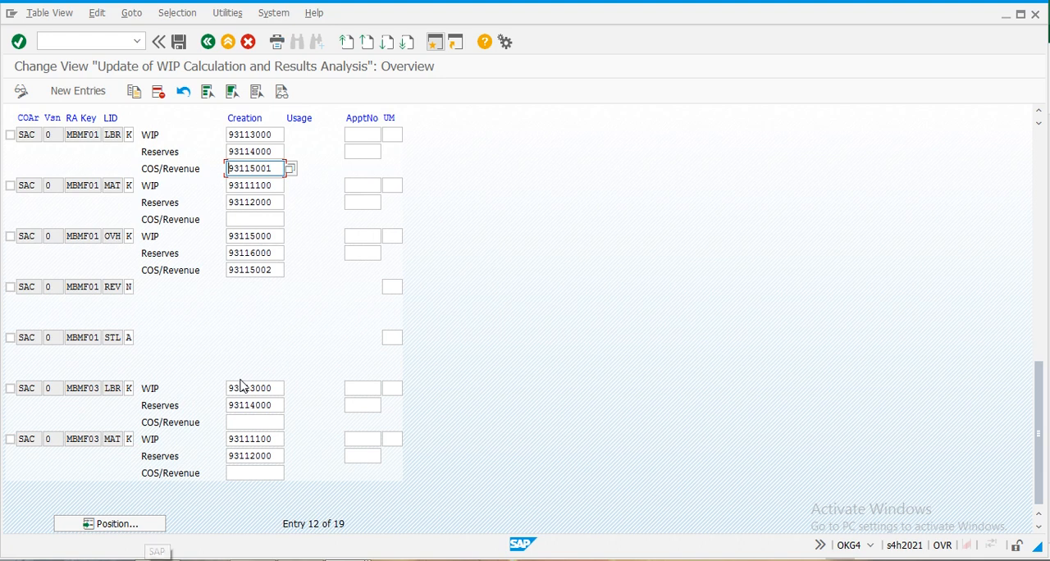
- Start creating G/L account 93115003 in FS00 for company code SAC from the reference account
left_click(255, 219)
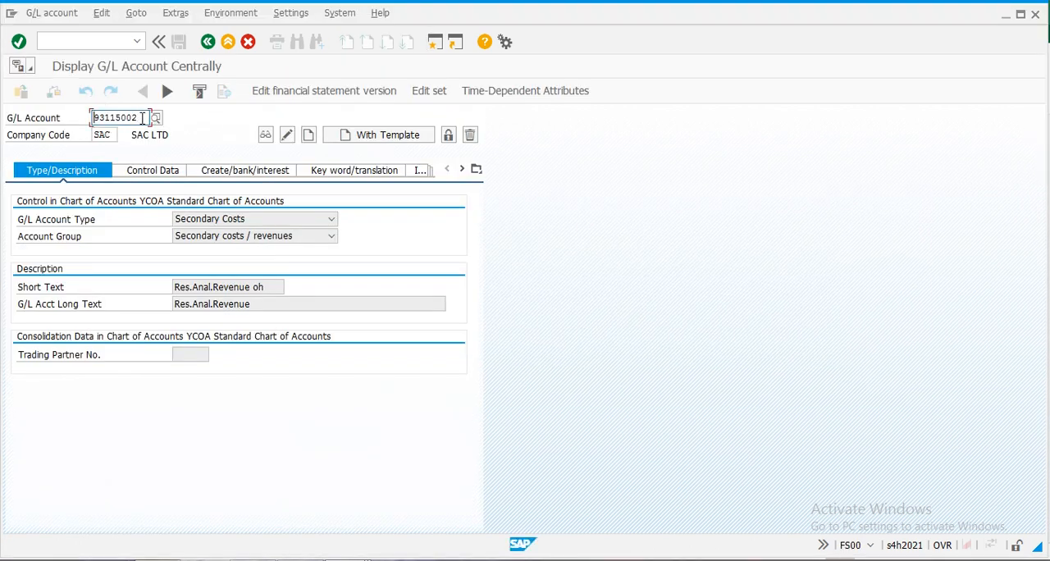
key("BackSpace")
key("Return")
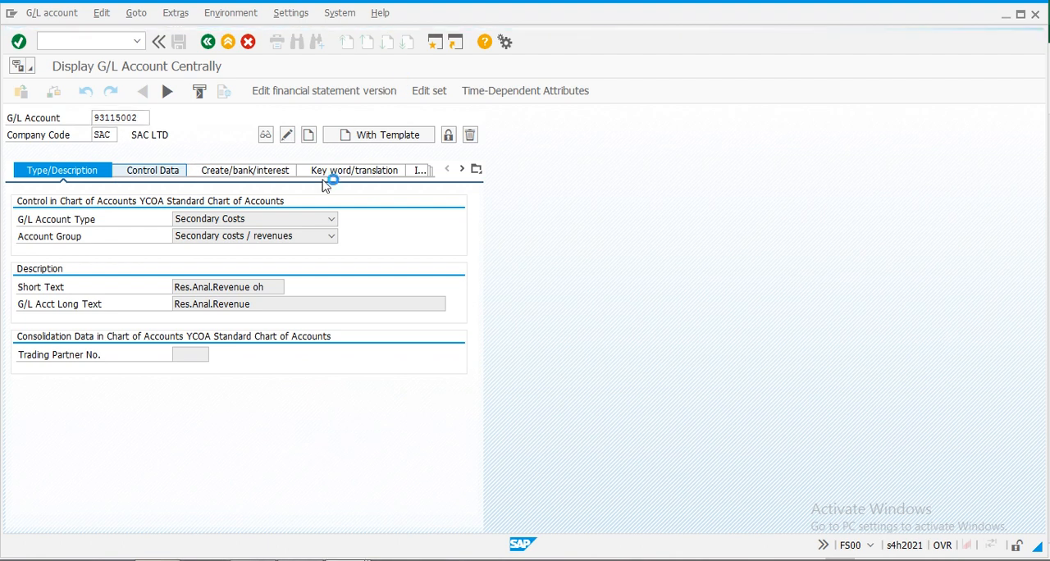
left_click(401, 137)
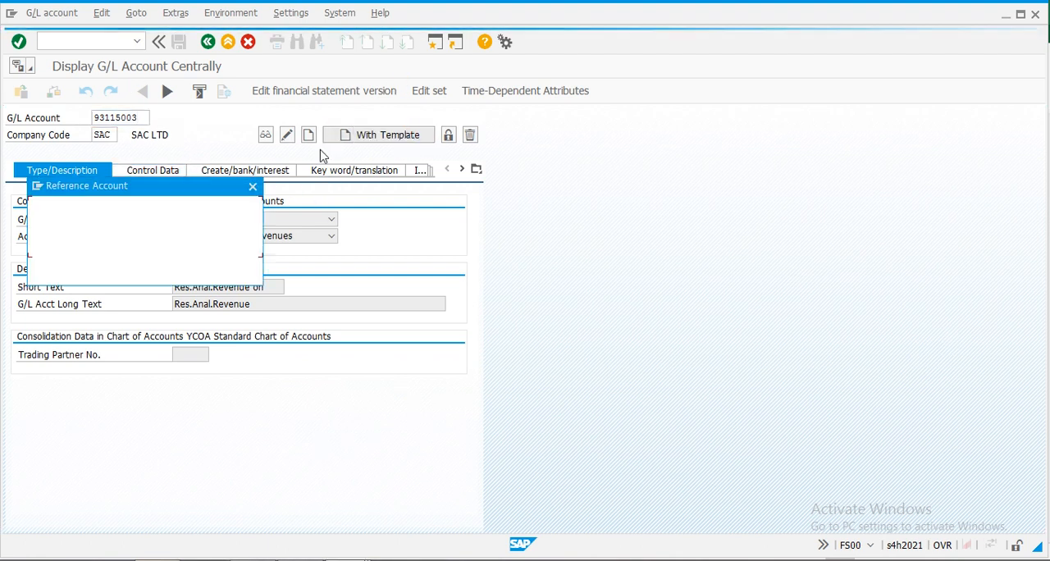
left_click(224, 273)
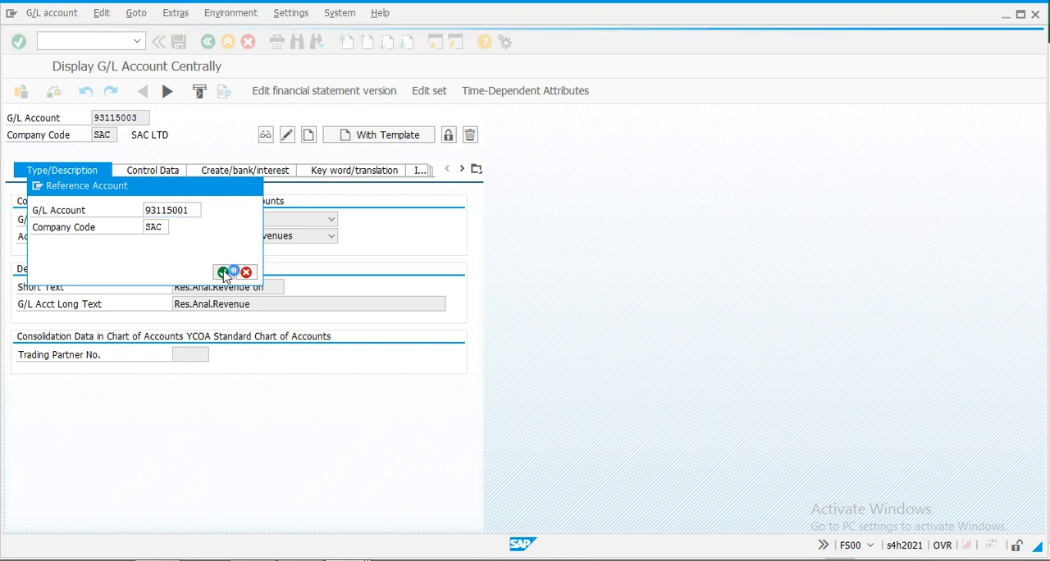
- Add "M" to the short text of account 93115003 and save the account
left_click(272, 287)
type("M")
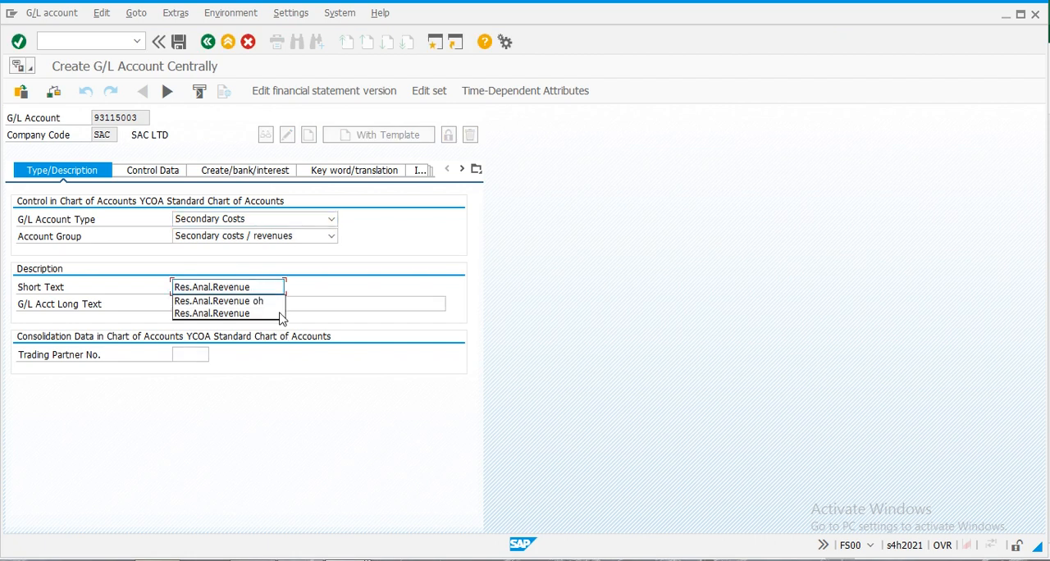
left_click(178, 41)
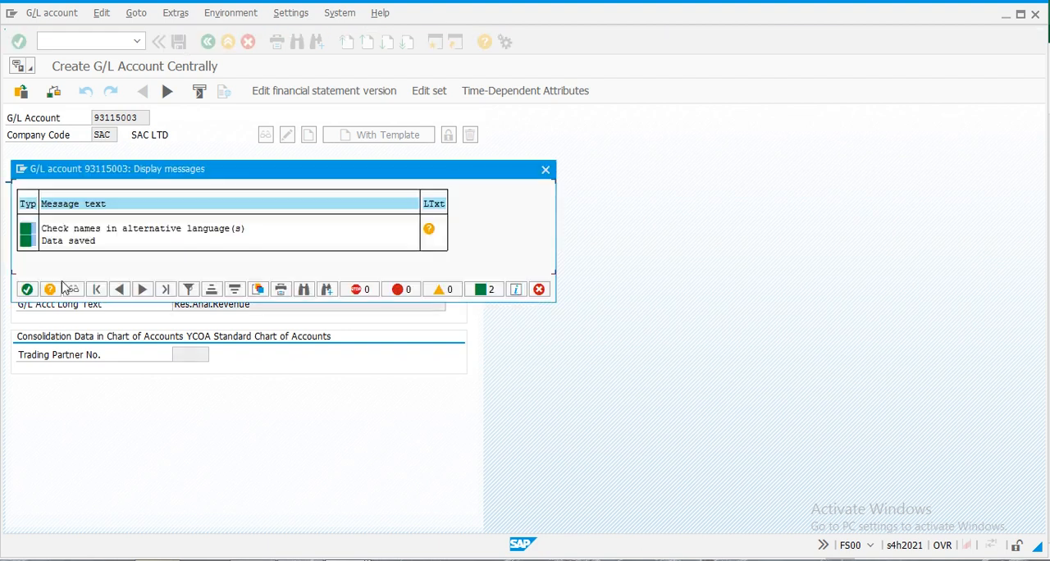
left_click(26, 292)
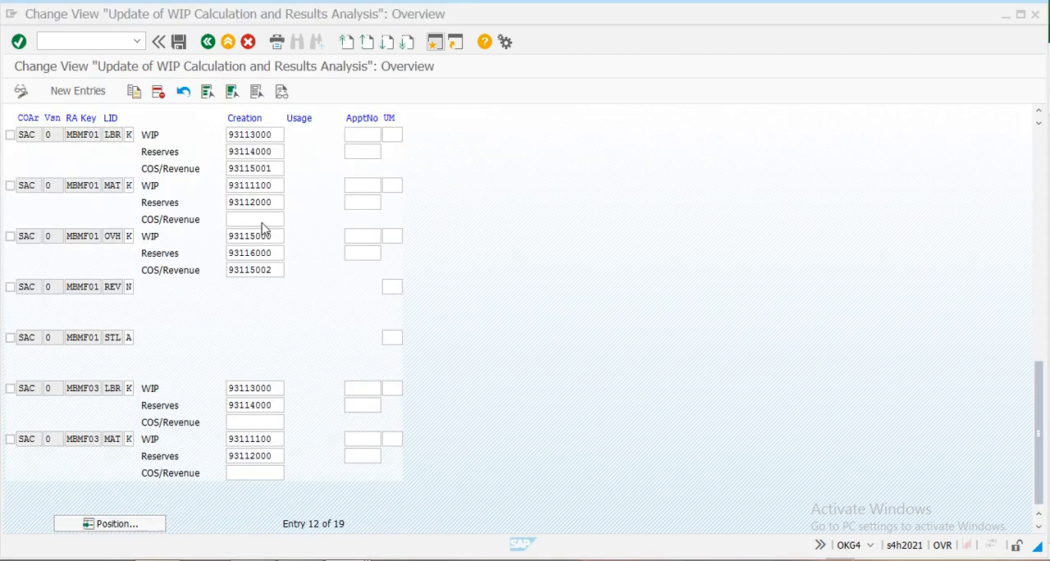
- Enter 93115003 as the COS/Revenue creation account for the MBMF01 MAT line
left_click(276, 220)
left_click_drag(276, 170, 182, 177)
key("ctrl+c")
left_click(254, 219)
key("ctrl+v")
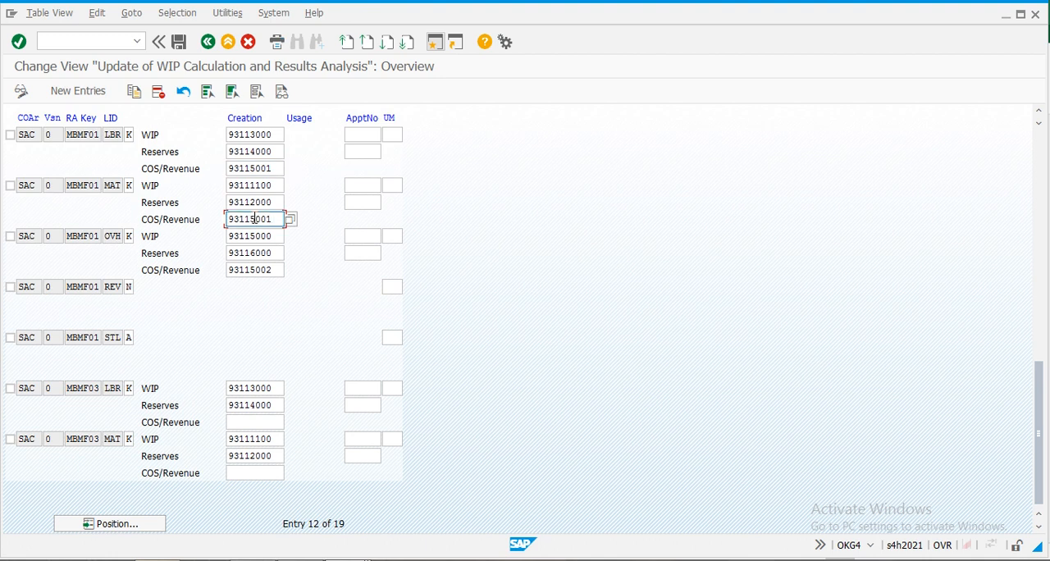
key("BackSpace")
type("3")
key("Return")
left_click(254, 219)
- Copy cost element 93115001 from the MBMF01 LBR line into the COS/Revenue creation entry of the MBMF03 LBR line
left_click_drag(278, 168, 176, 168)
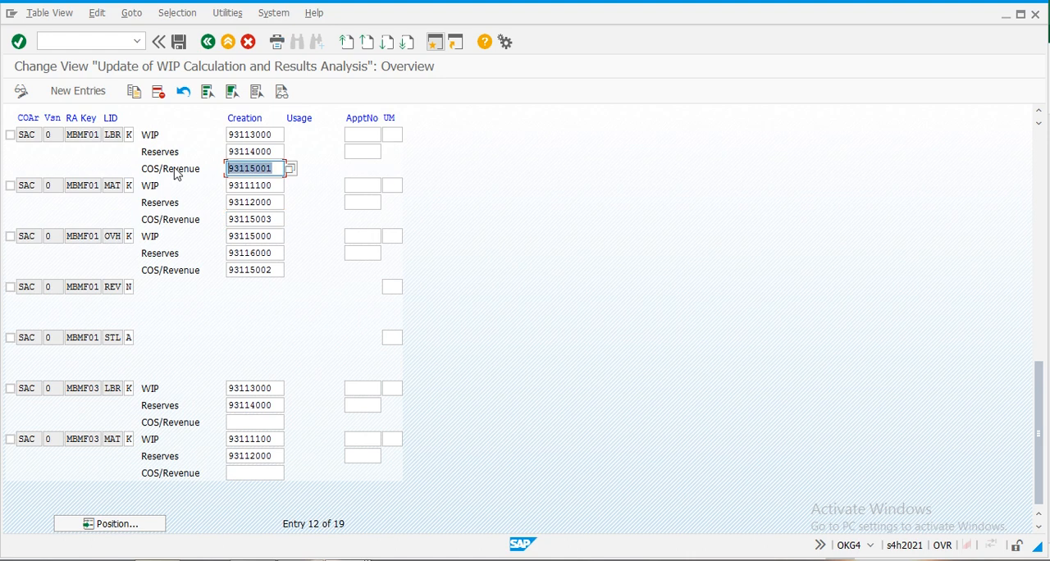
key("ctrl+c")
left_click(259, 422)
key("ctrl+v")
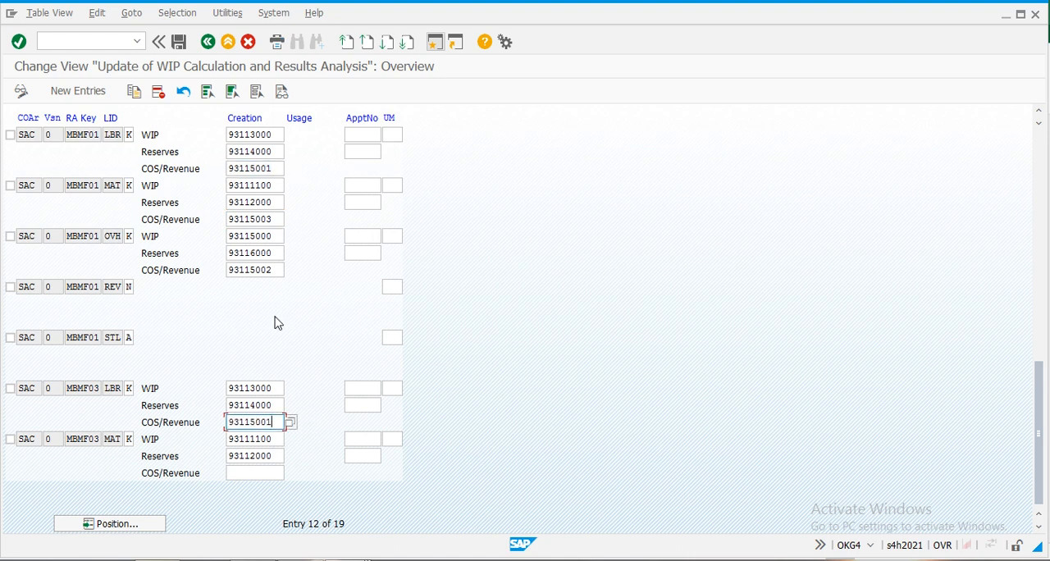
- Copy cost element 93115003 from the MBMF01 MAT line into the COS/Revenue creation entry of the MBMF03 MAT line
left_click_drag(278, 219, 201, 219)
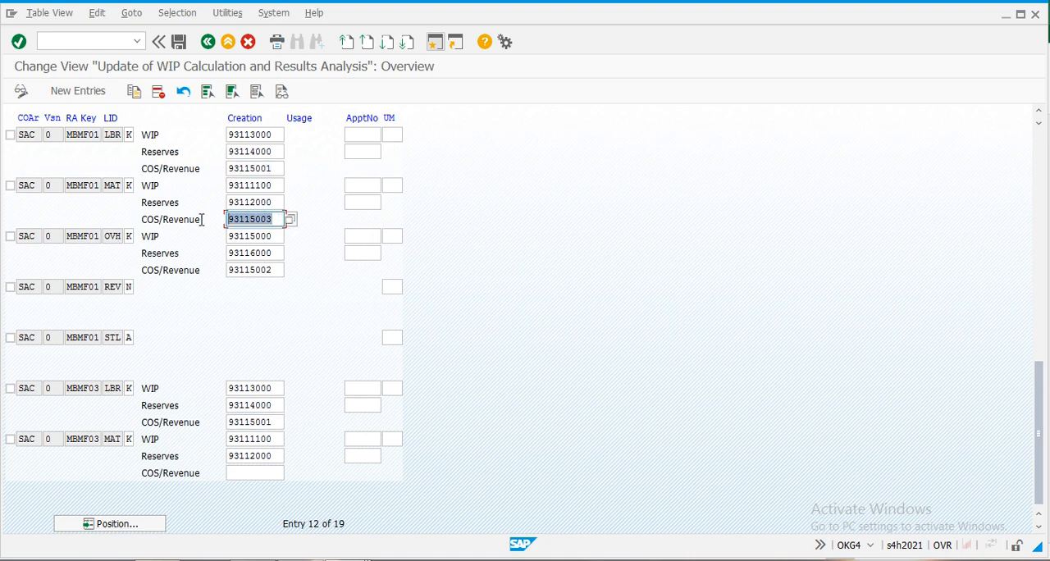
key("ctrl+c")
left_click(237, 474)
key("ctrl+v")
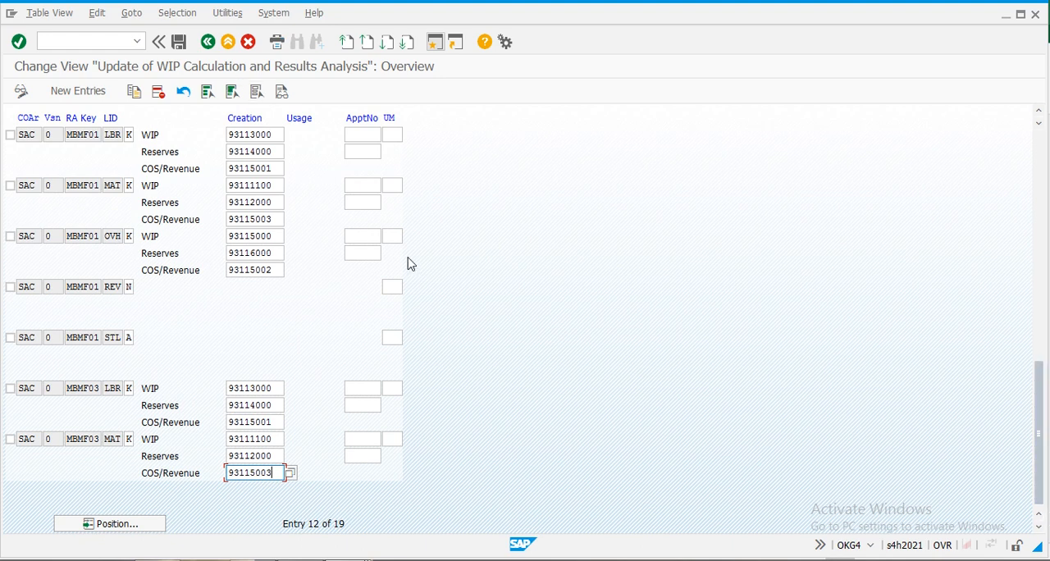
key("Return")
key("Return")
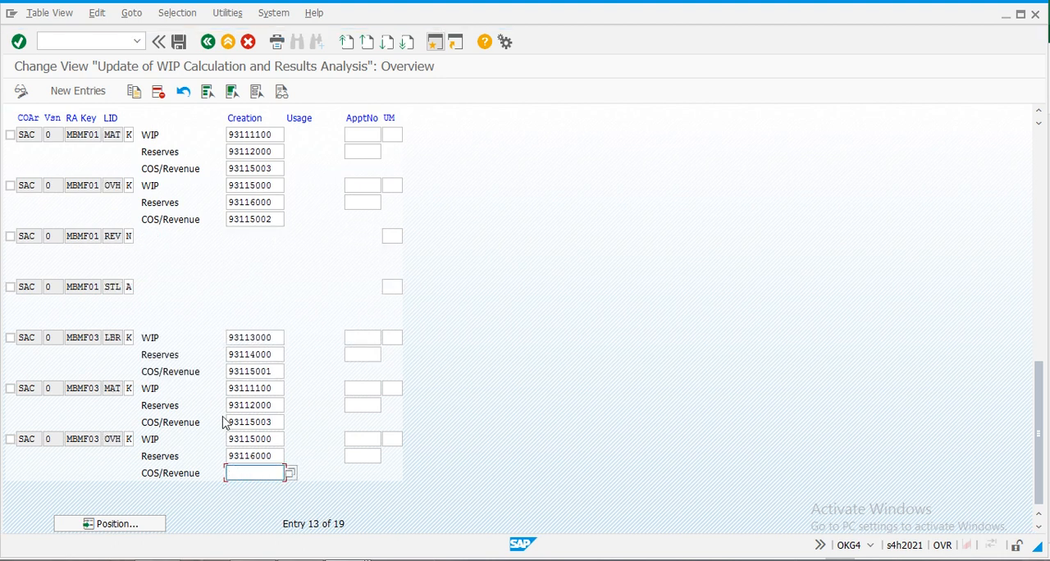
- Copy cost element 93115002 from the MBMF01 OVH line into the COS/Revenue creation entry of the MBMF03 OVH line
left_click_drag(279, 221, 189, 227)
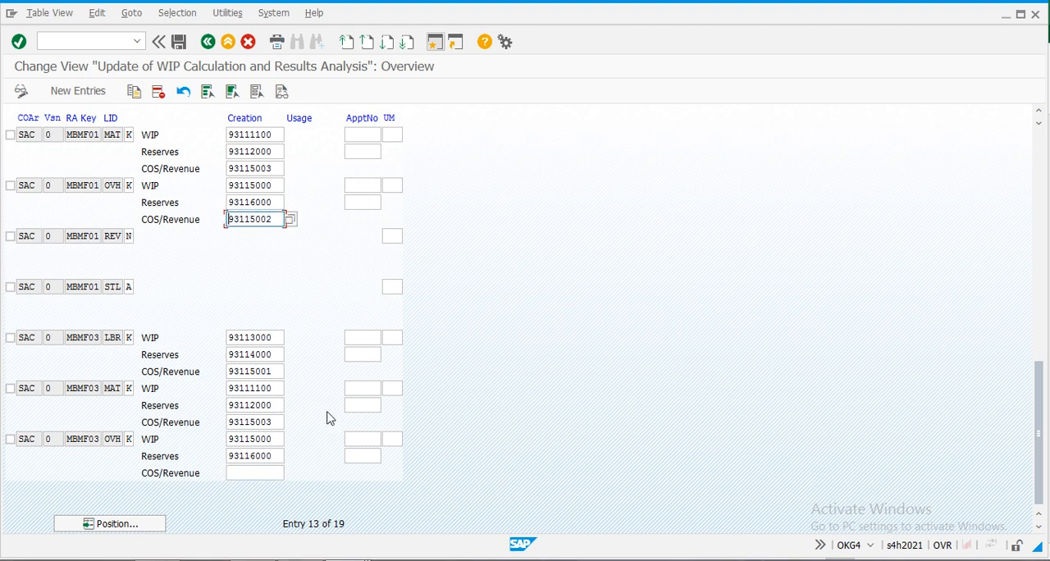
left_click(241, 474)
key("ctrl+v")
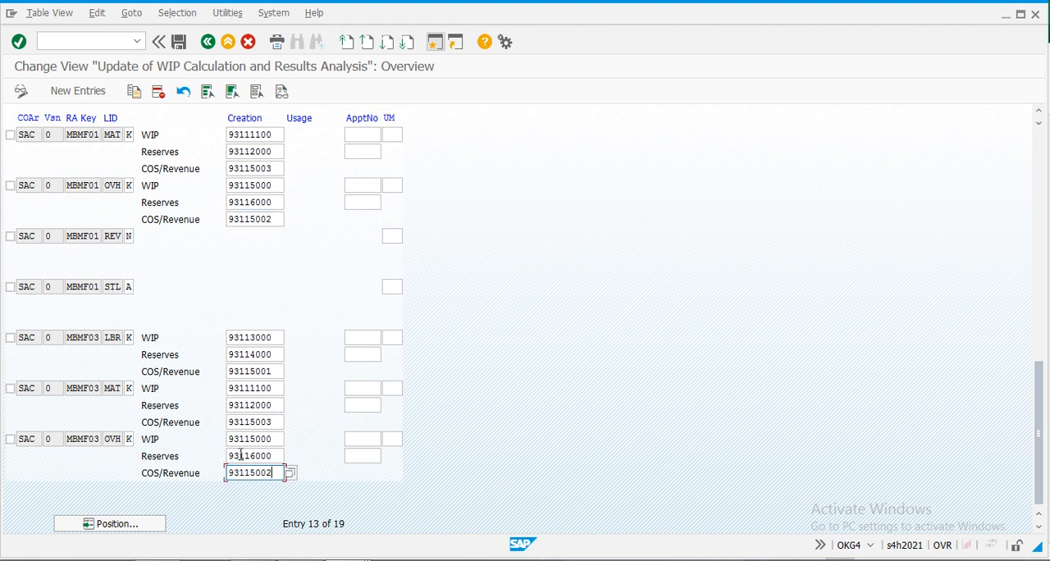
key("Return")
key("Return")
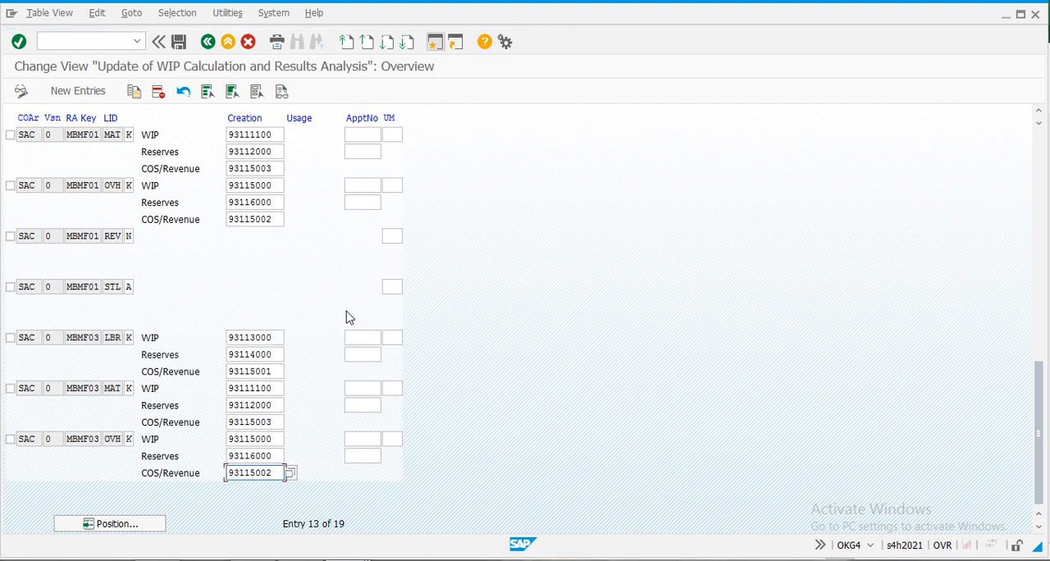
- Check the MBMF01 and MBMF03 update lines for CO area SAC, save them and return to the implementation guide
scroll(347, 317, "up", 1)
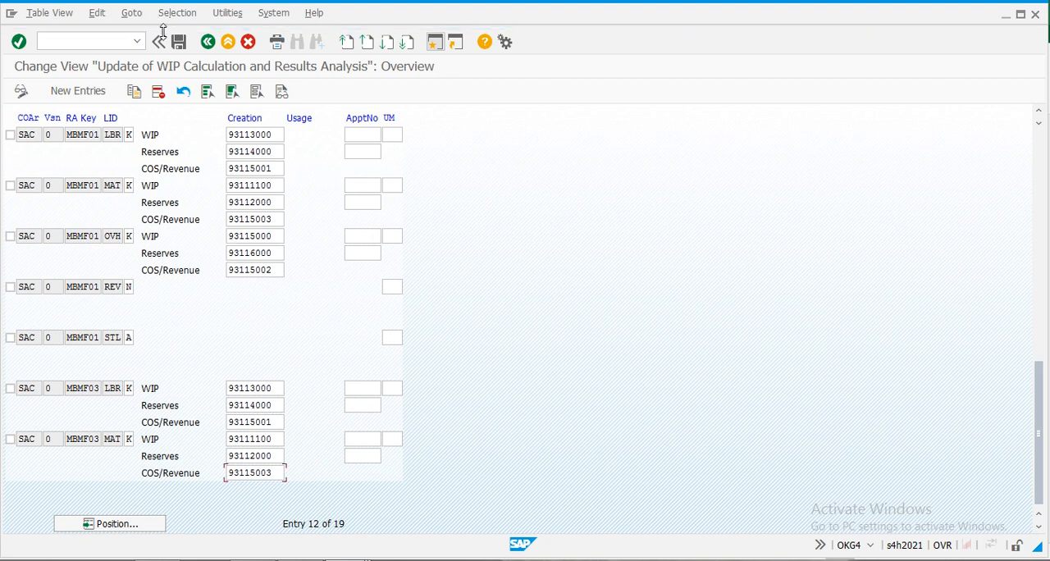
scroll(328, 356, "down", 1)
scroll(326, 353, "up", 1)
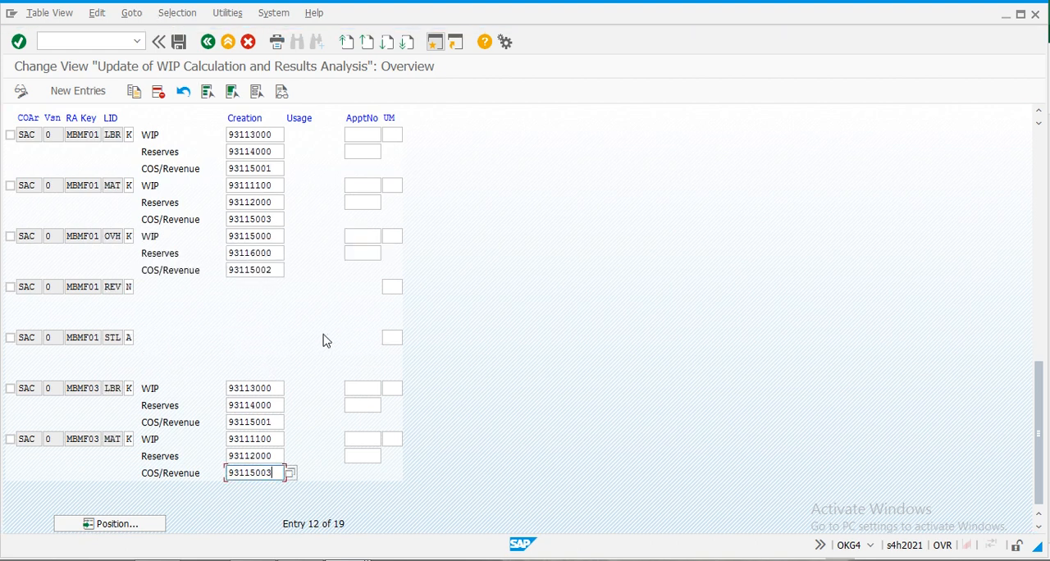
scroll(327, 341, "down", 1)
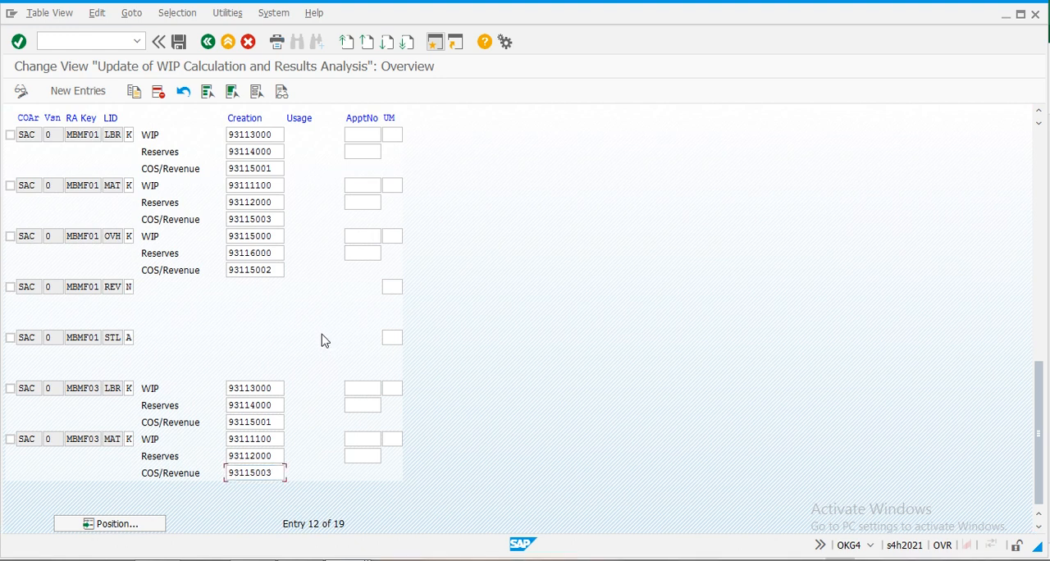
left_click(179, 45)
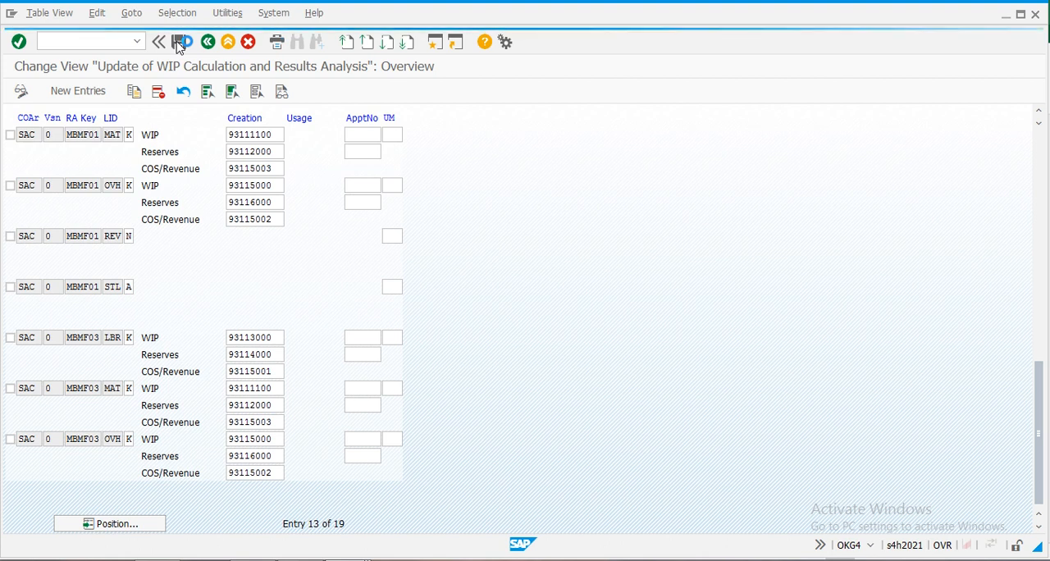
left_click(165, 257)
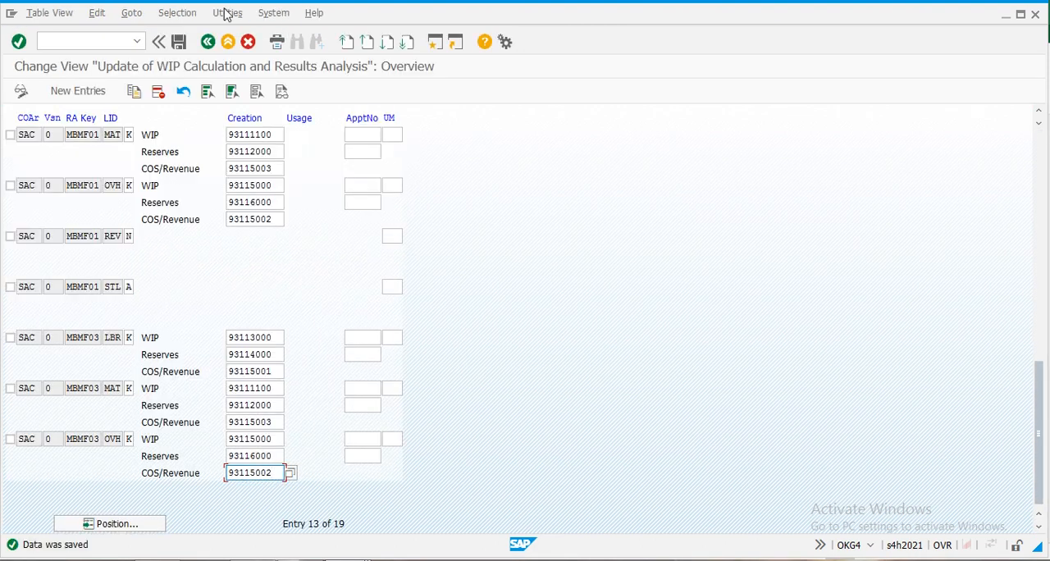
left_click(209, 43)
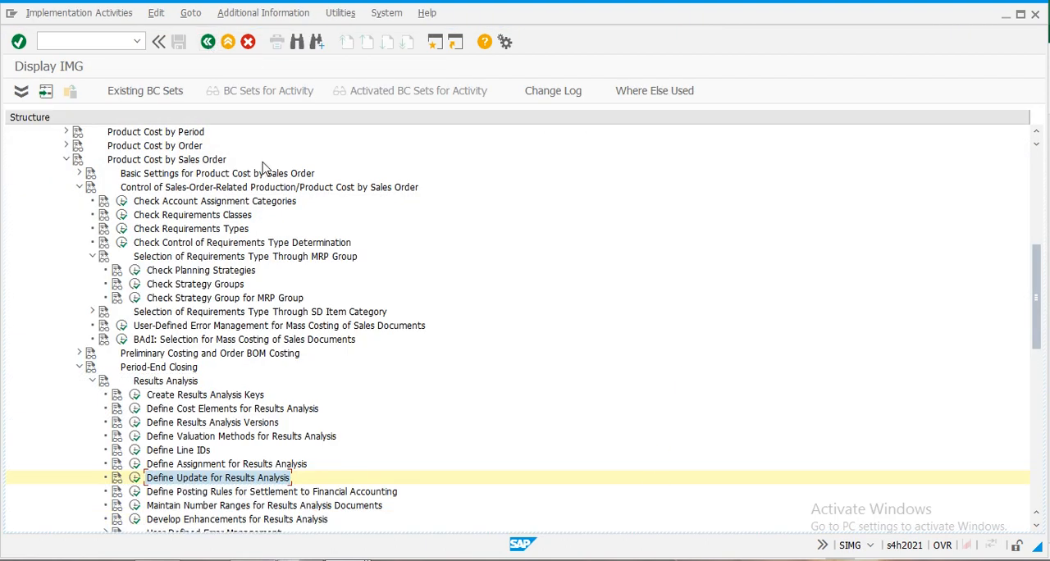
- Review the details of results analysis version 0 for CO area SAC, including the transfer to Financial Accounting setting
left_click(135, 492)
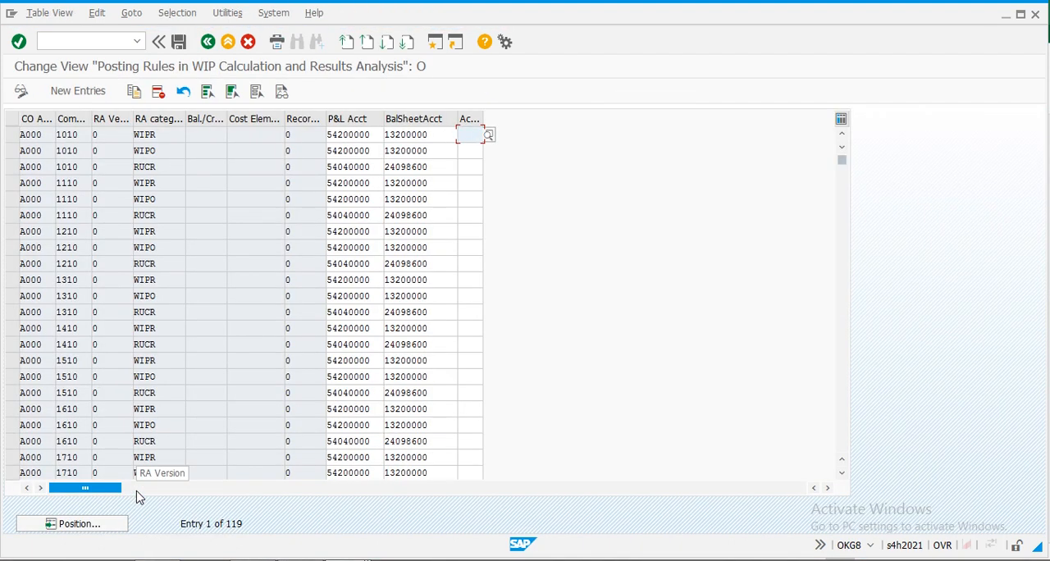
left_click(205, 43)
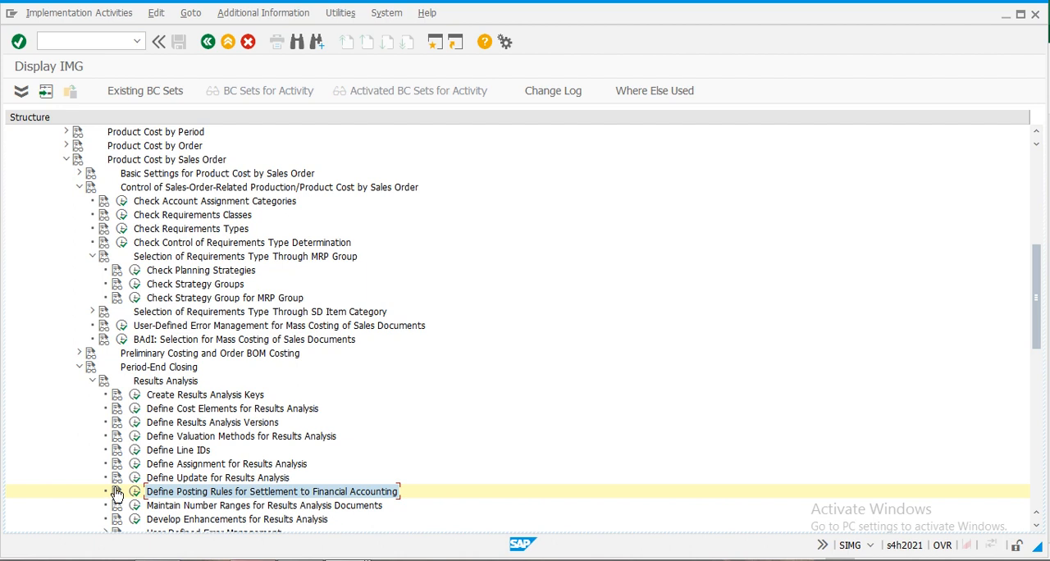
left_click(136, 423)
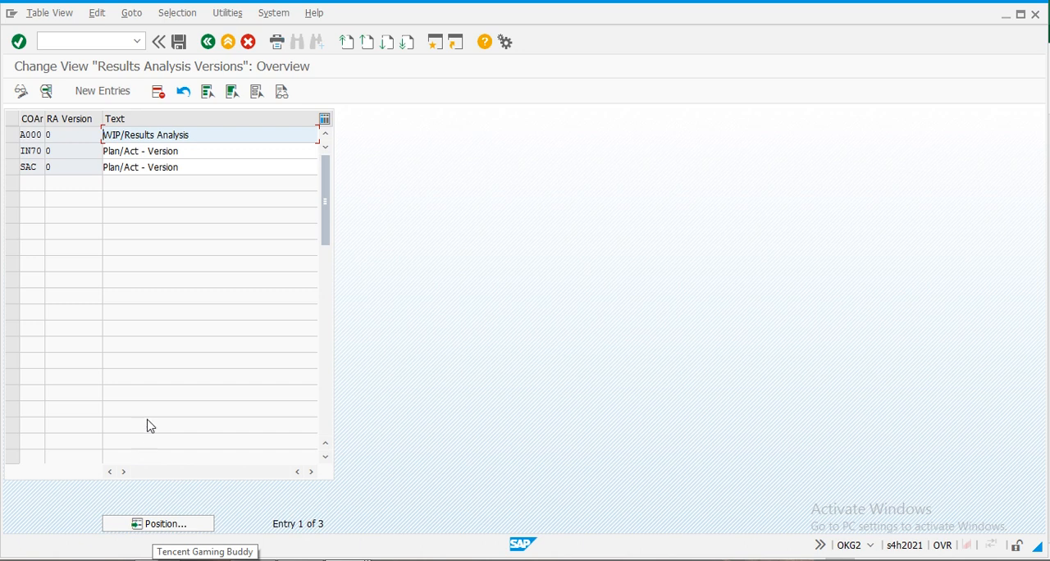
double_click(31, 168)
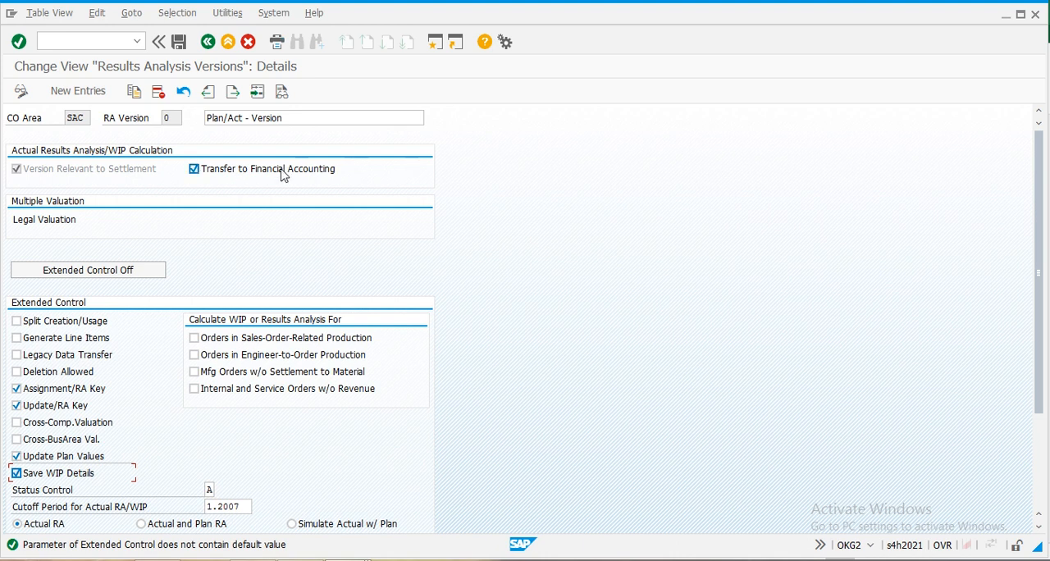
left_click(208, 42)
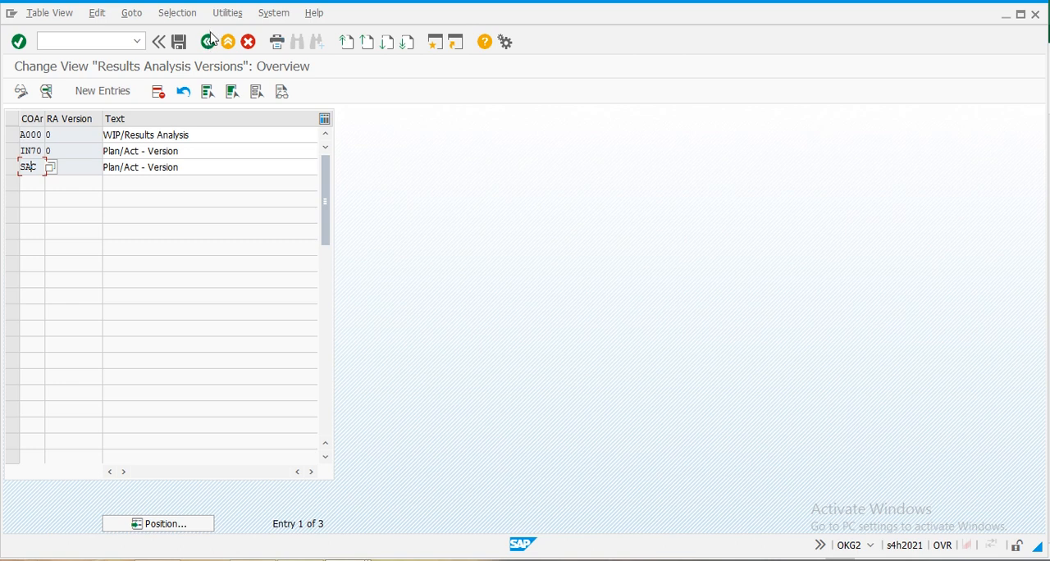
left_click(209, 41)
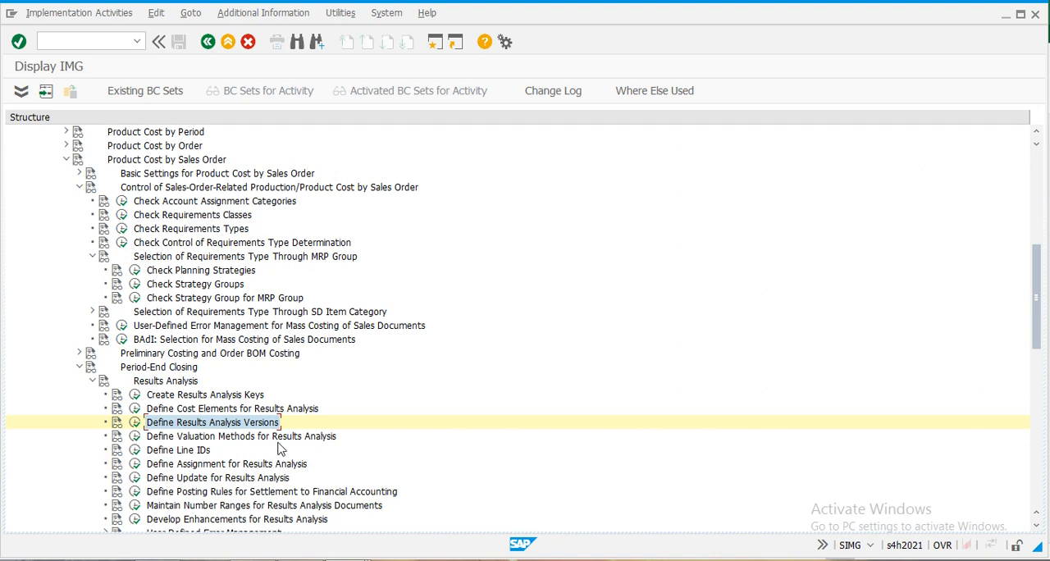
- Open the posting rules for settlement to Financial Accounting and look up their required categories in the MTO.xlsx checklist in Excel
left_click(136, 492)
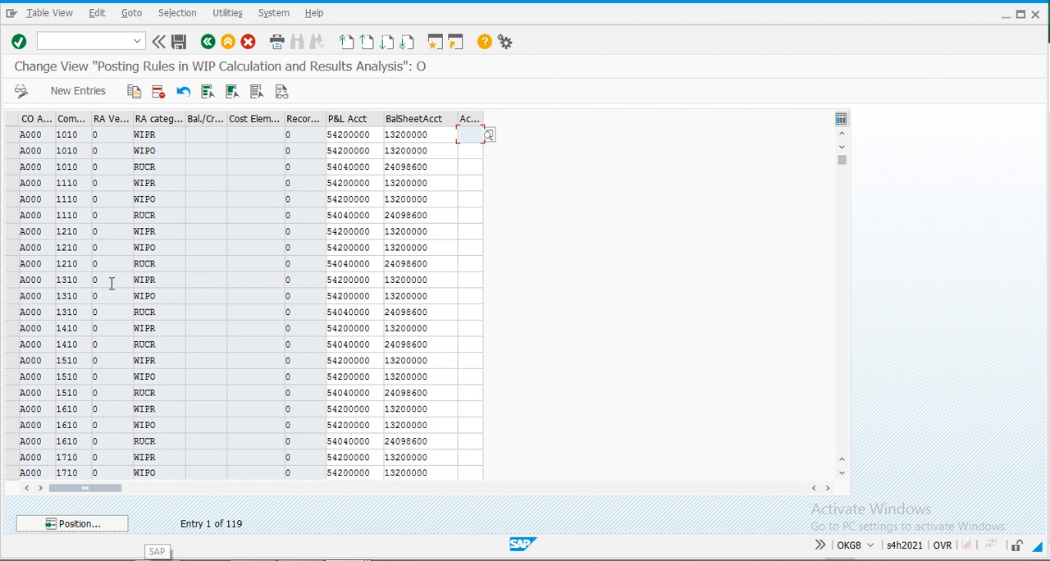
scroll(148, 464, "down", 1)
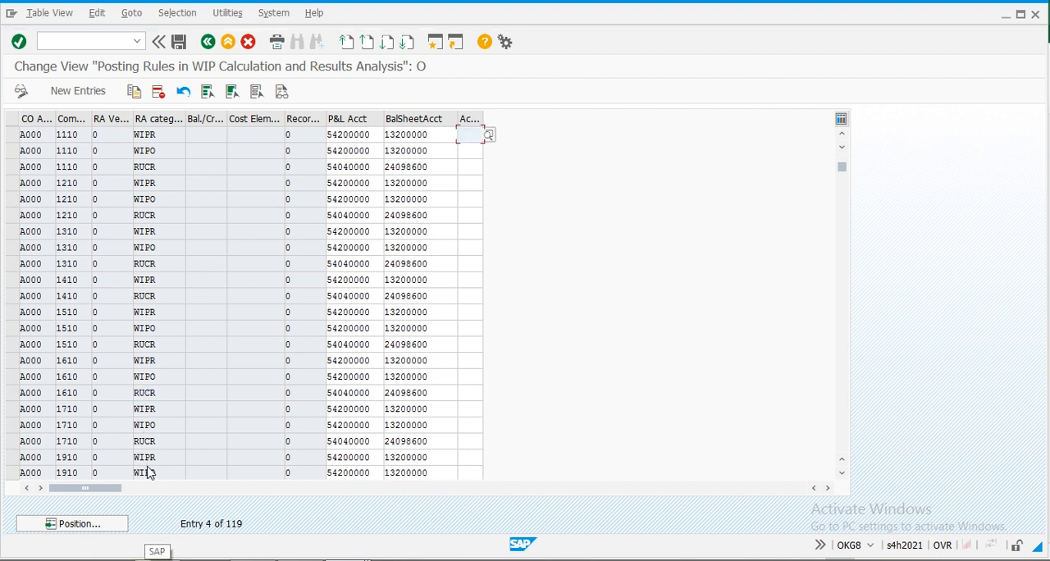
scroll(149, 466, "down", 1)
scroll(149, 465, "down", 2)
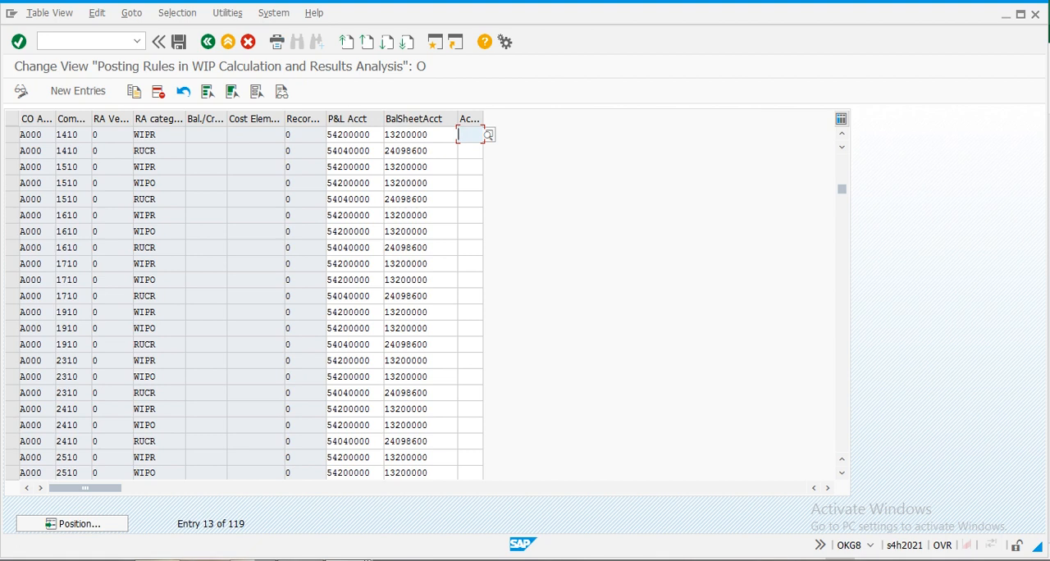
left_click(300, 560)
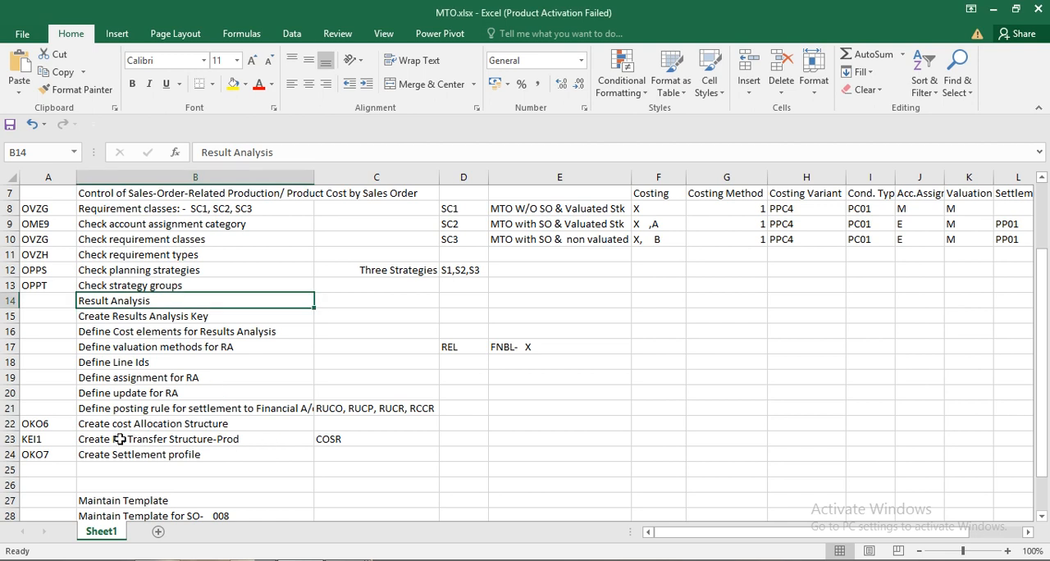
left_click(105, 407)
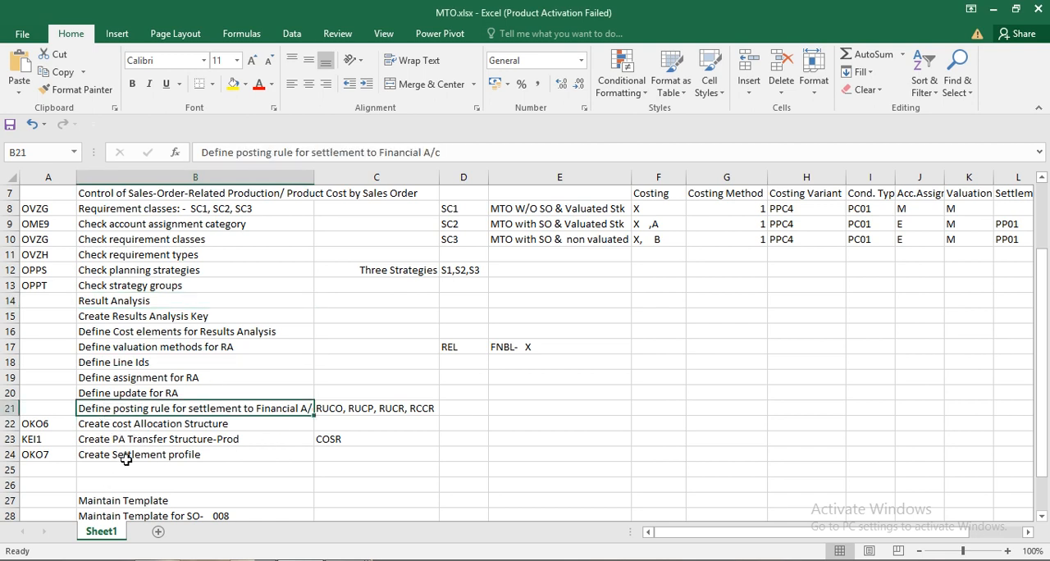
key("alt+Tab")
- Back in SAP, position the posting rules list at CO area SAC and view the available results analysis categories
left_click(87, 525)
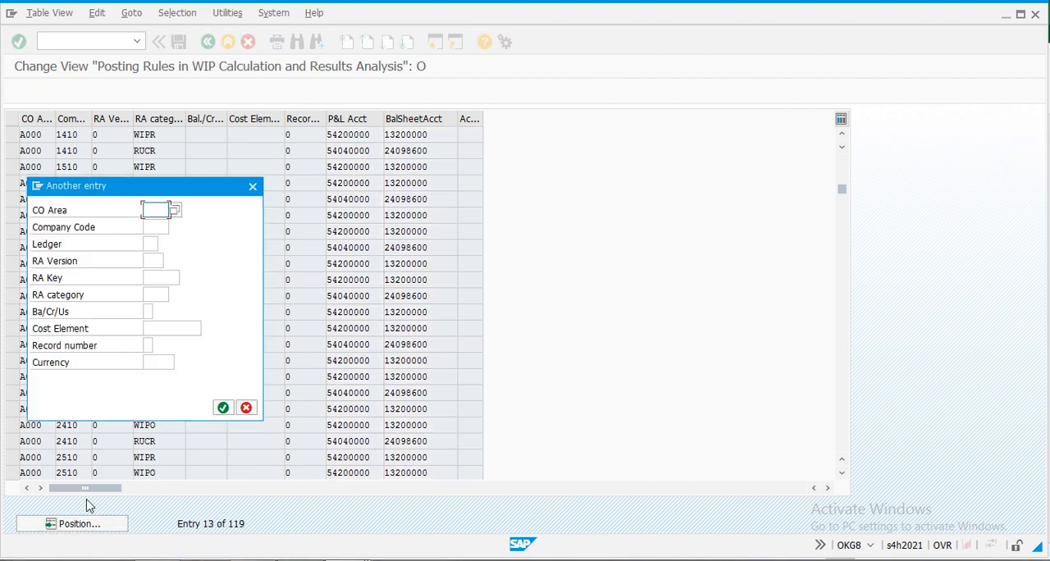
type("sac")
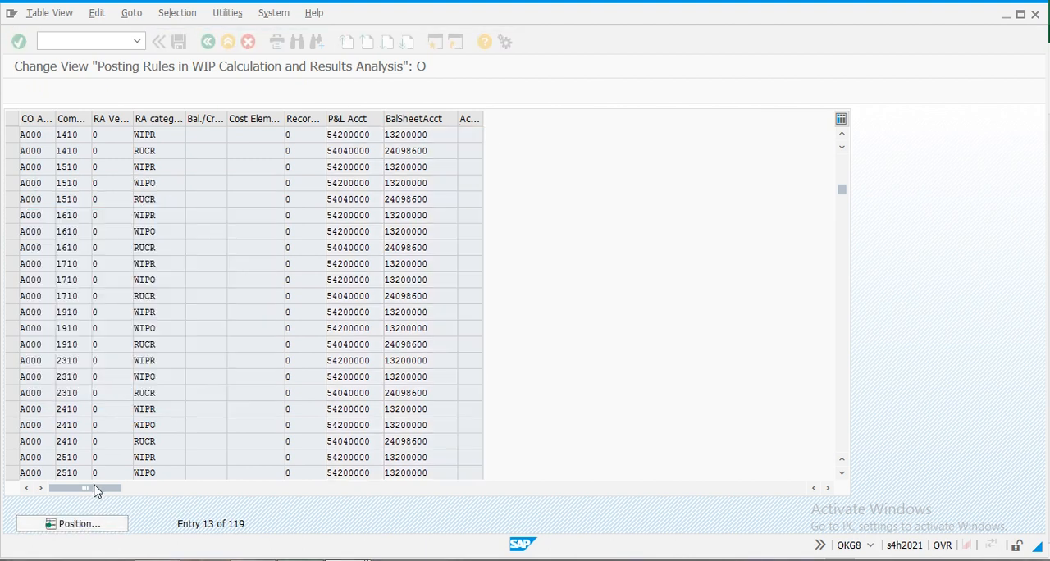
key("Return")
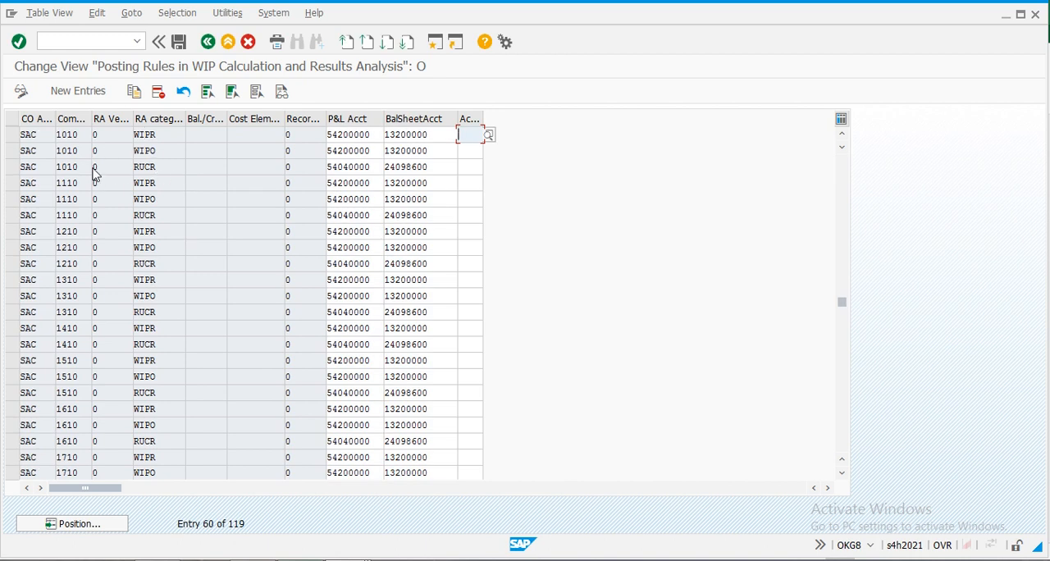
left_click(159, 167)
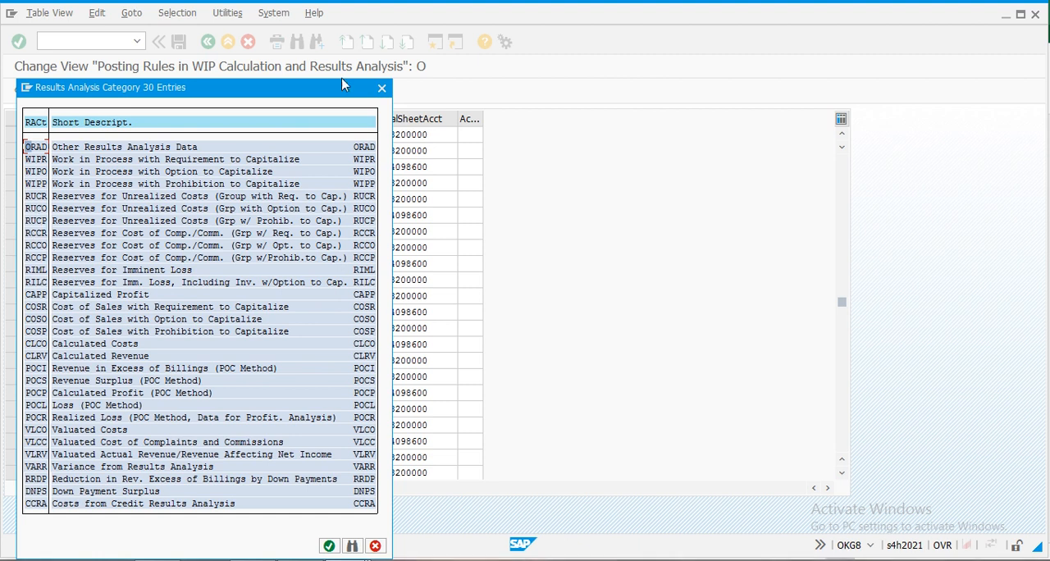
left_click(382, 92)
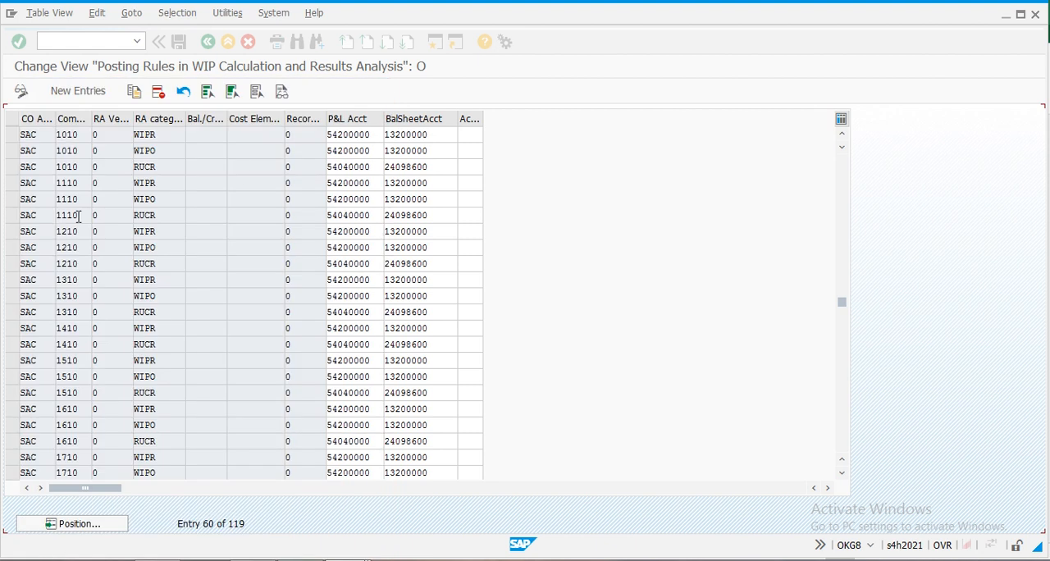
- Try to copy the SAC posting rule for company code 1010, category RUCR, to company code SAC with category RUCP
left_click(15, 168)
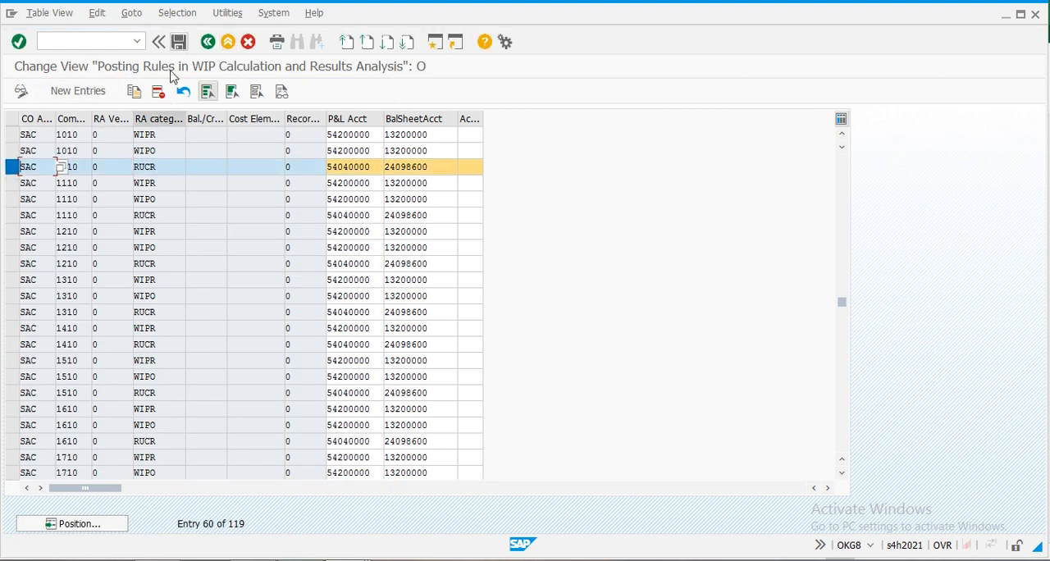
left_click(136, 97)
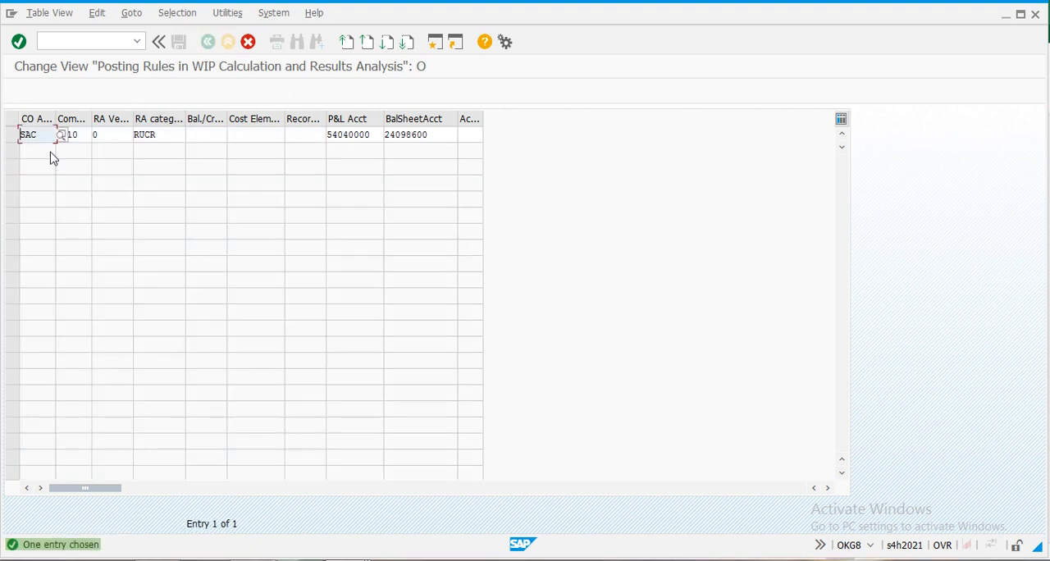
left_click(85, 137)
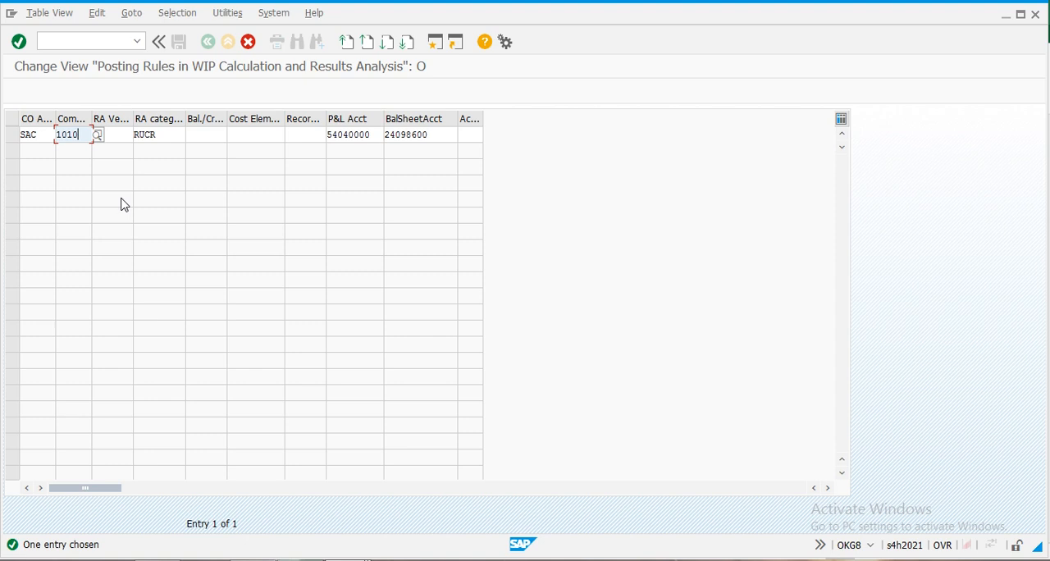
key("Delete")
type("sac")
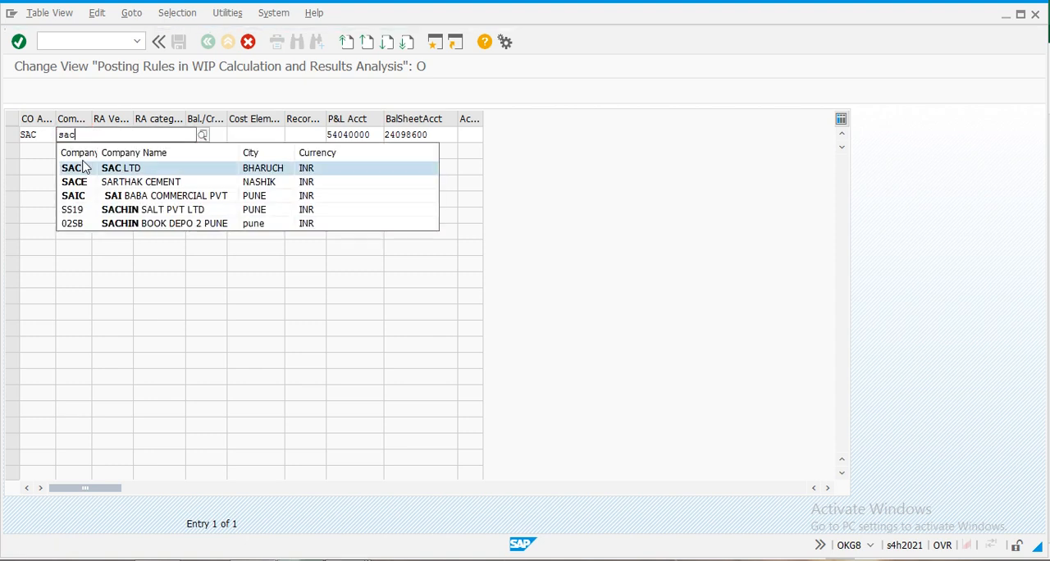
left_click(82, 169)
key("Tab")
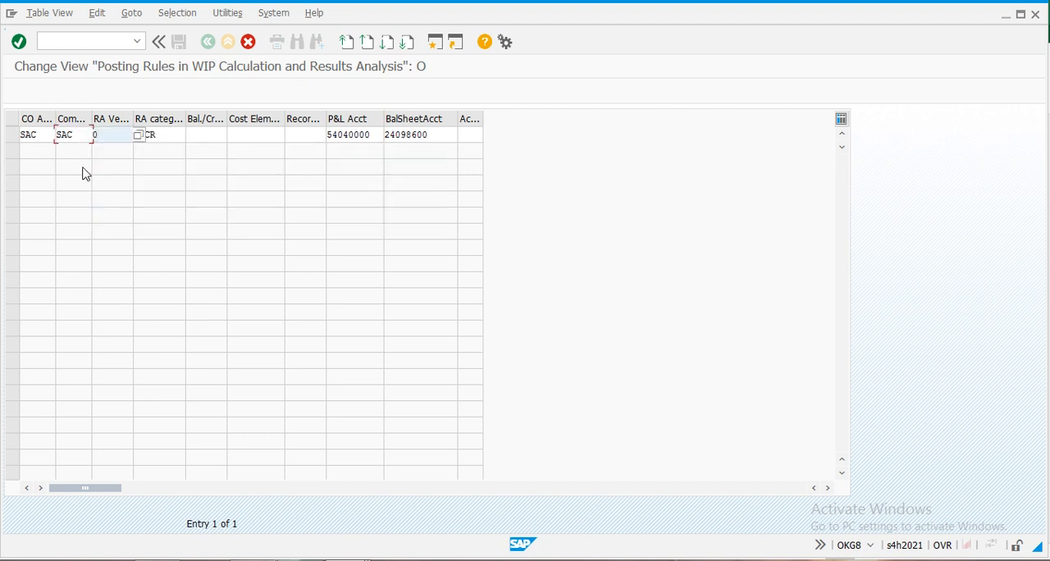
left_click(175, 134)
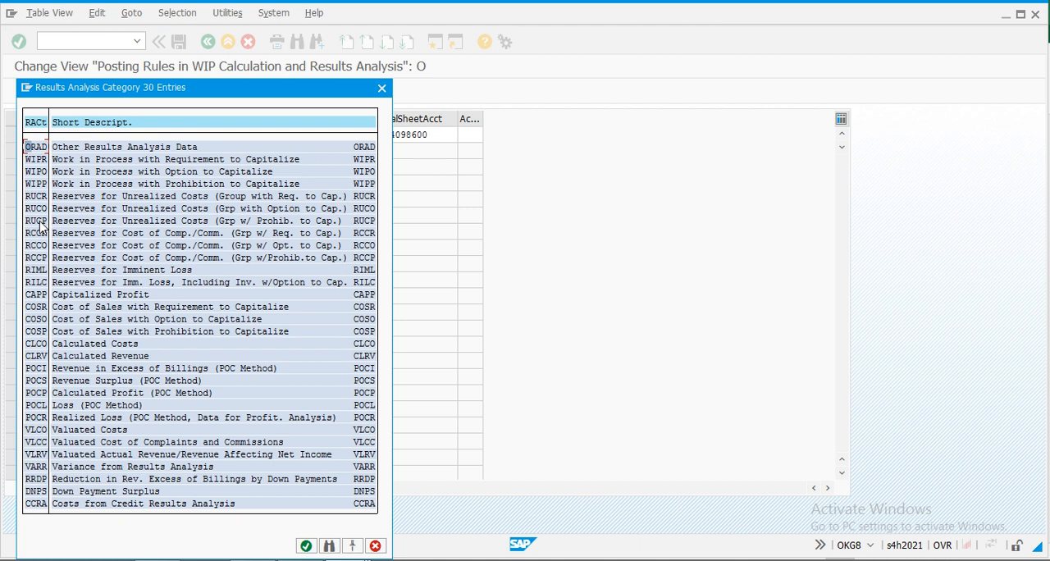
double_click(38, 221)
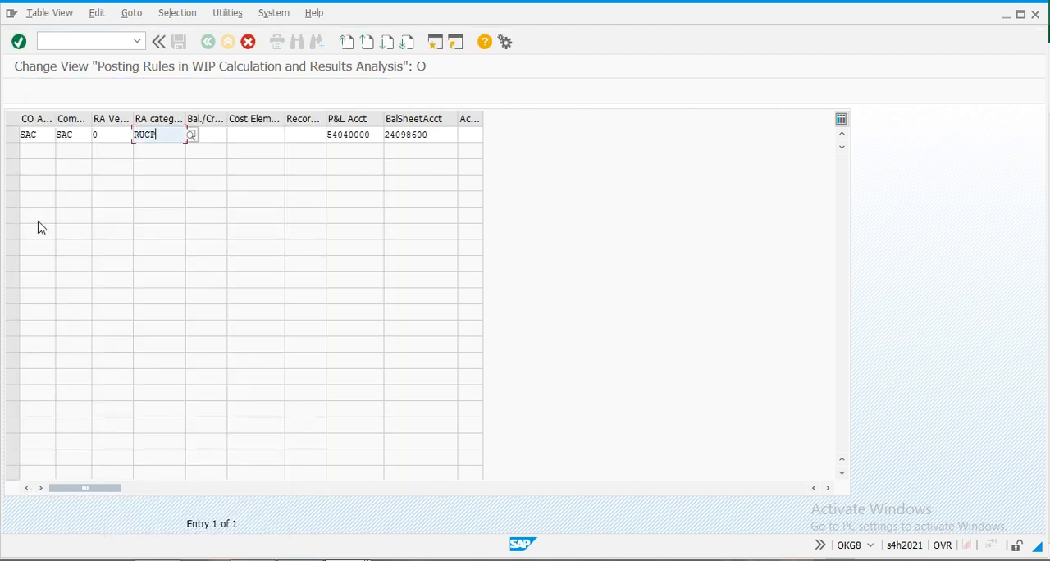
key("Return")
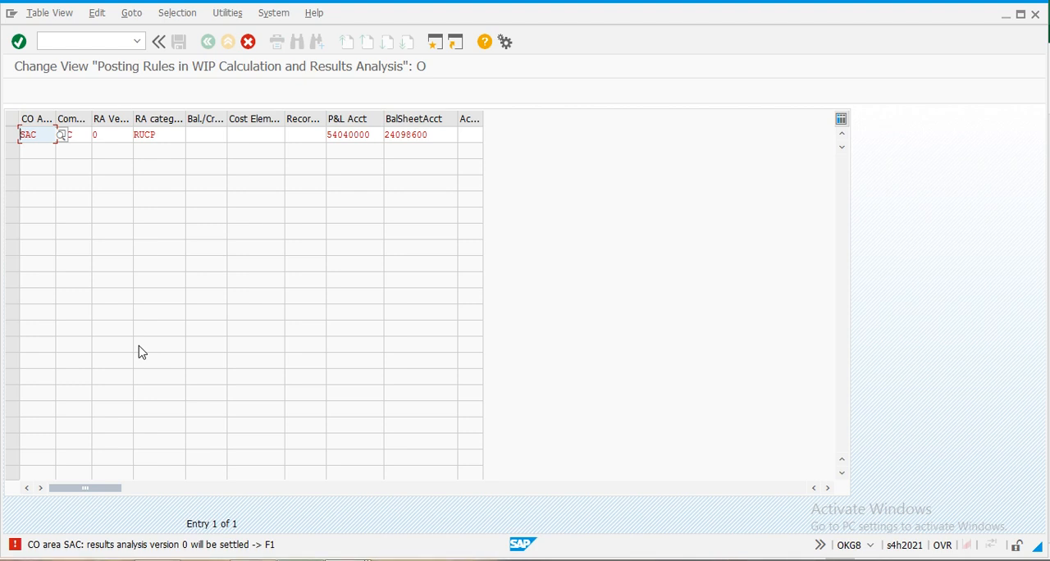
left_click(248, 42)
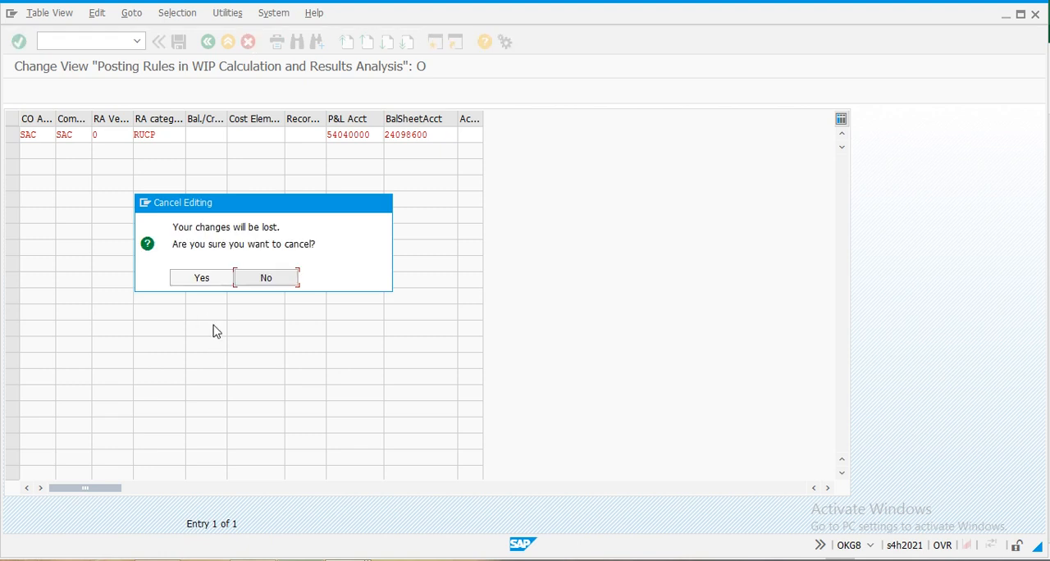
left_click(210, 280)
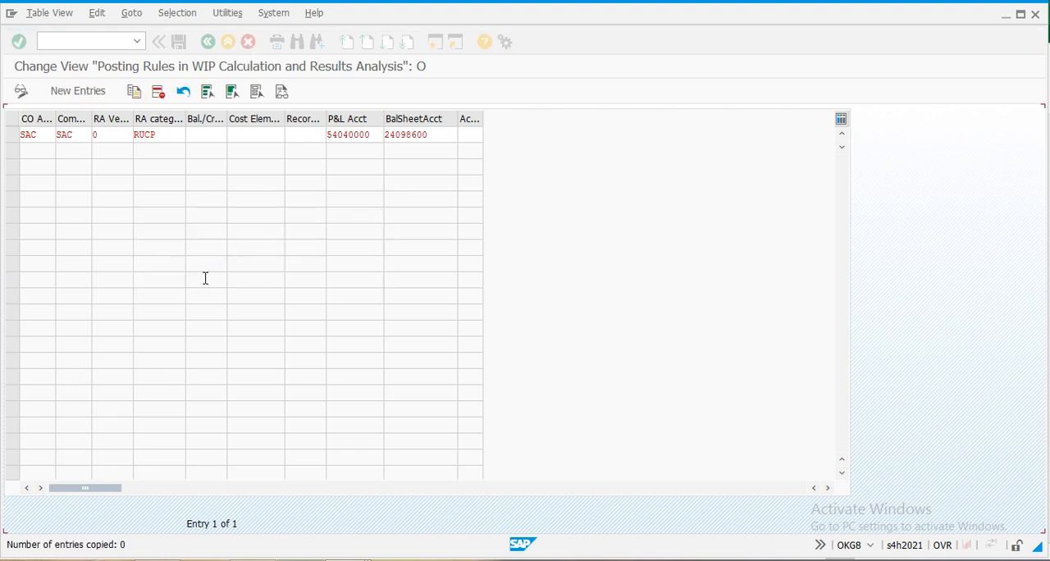
left_click(209, 43)
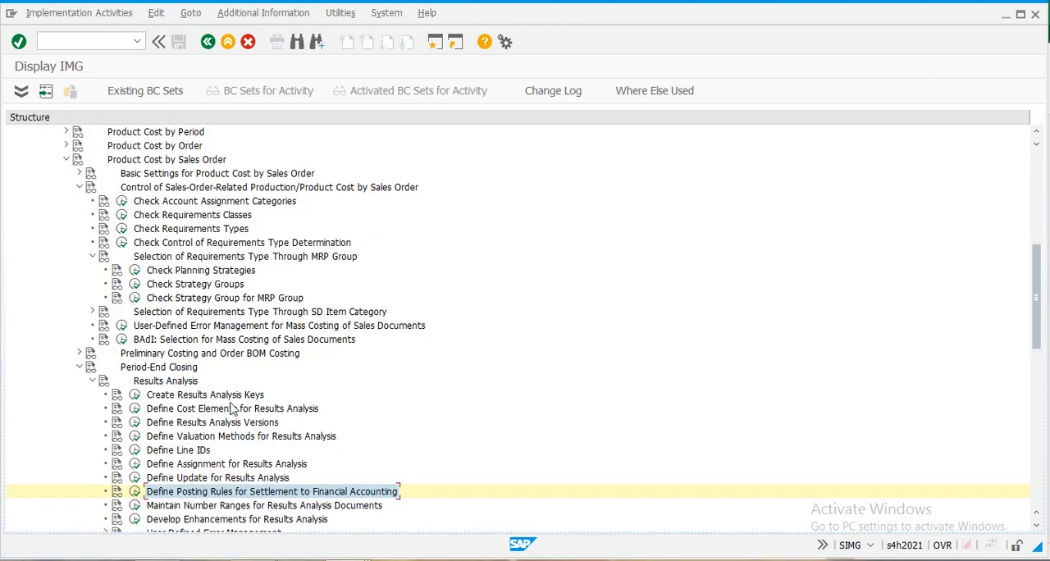
- Turn off Transfer to Financial Accounting in results analysis version 0 for CO area SAC, save, and return to the IMG structure
left_click(135, 423)
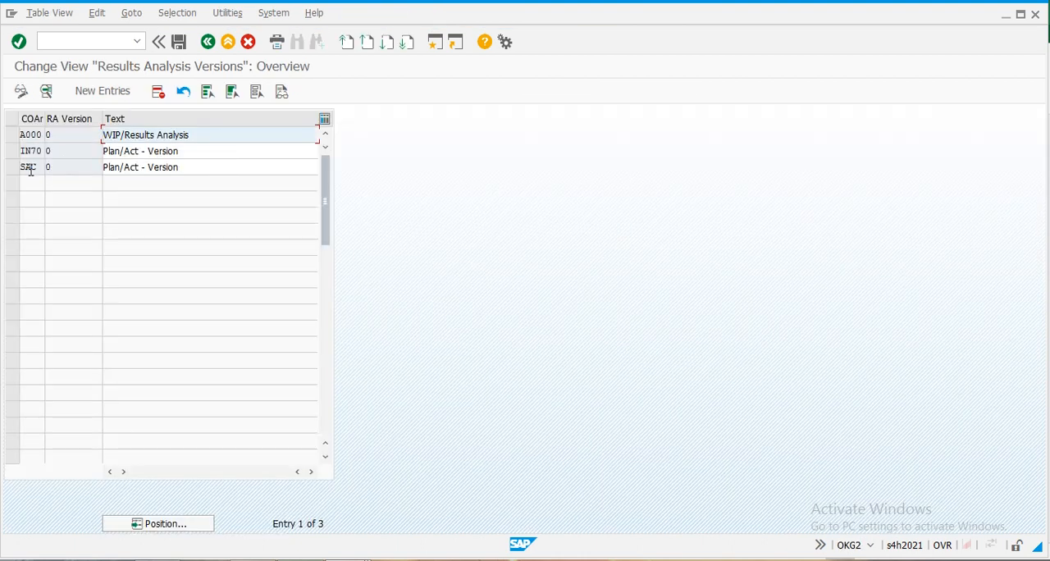
double_click(31, 170)
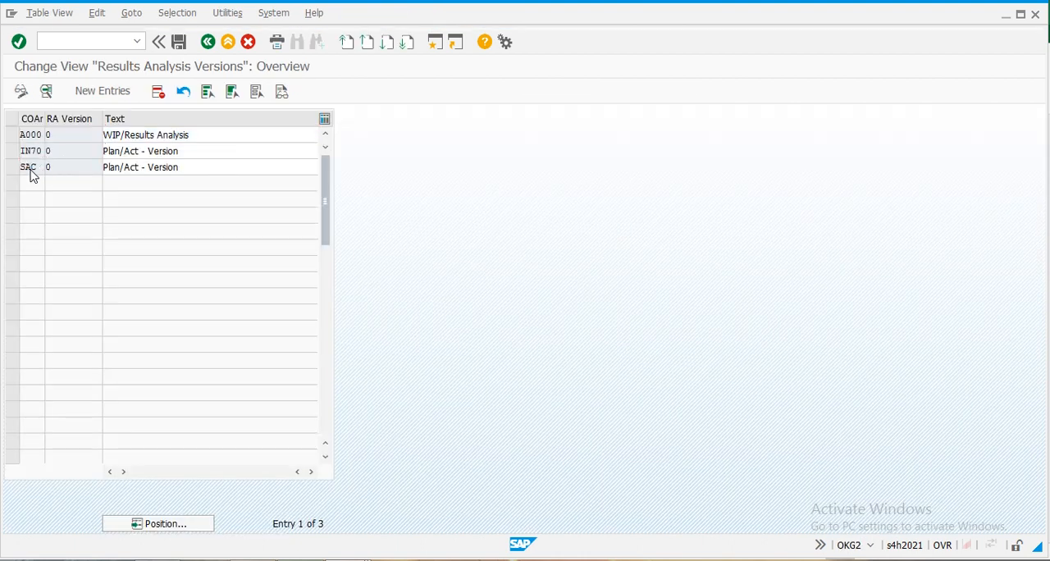
left_click(200, 173)
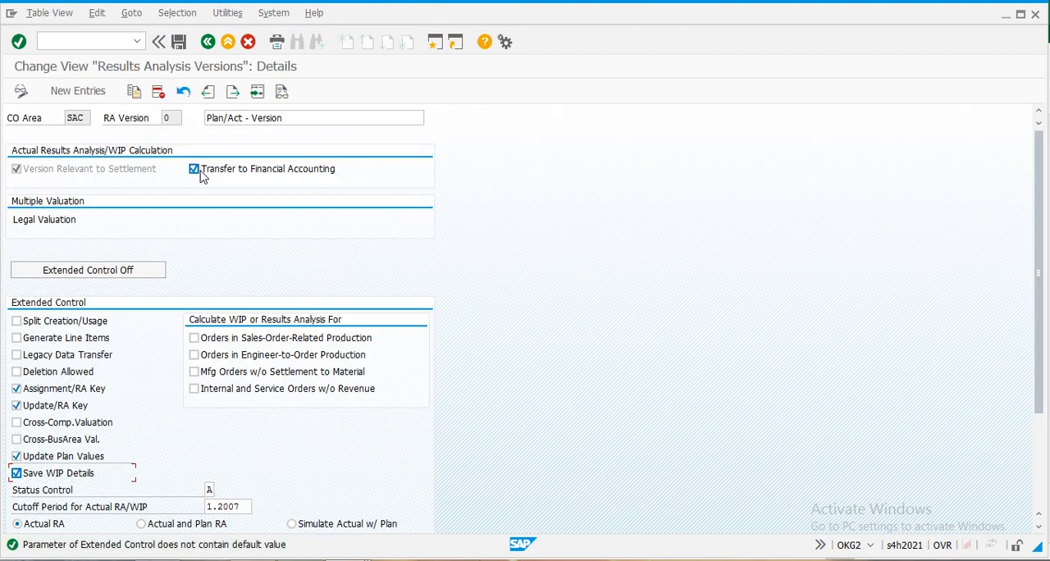
left_click(179, 42)
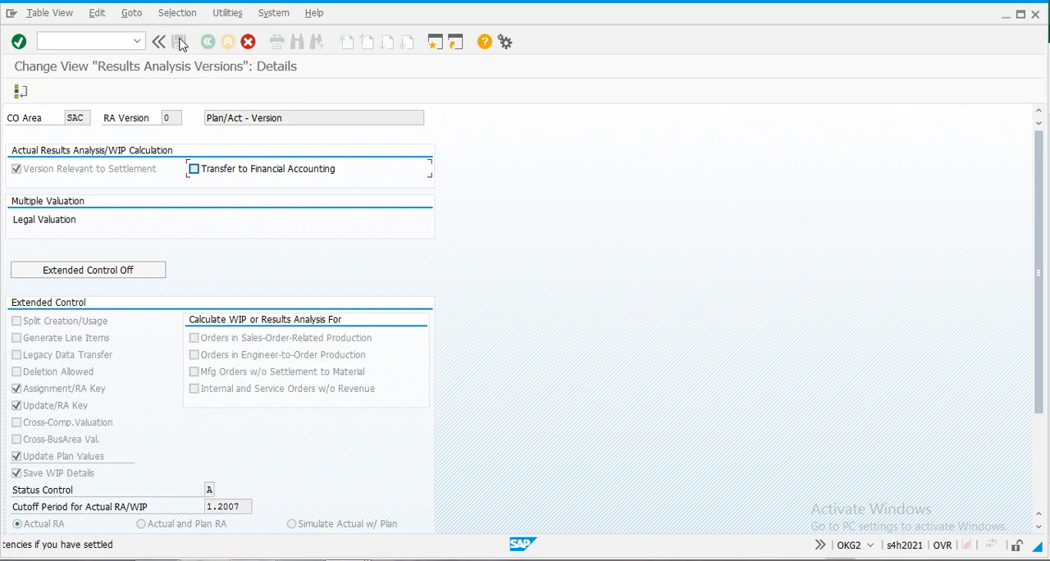
key("Return")
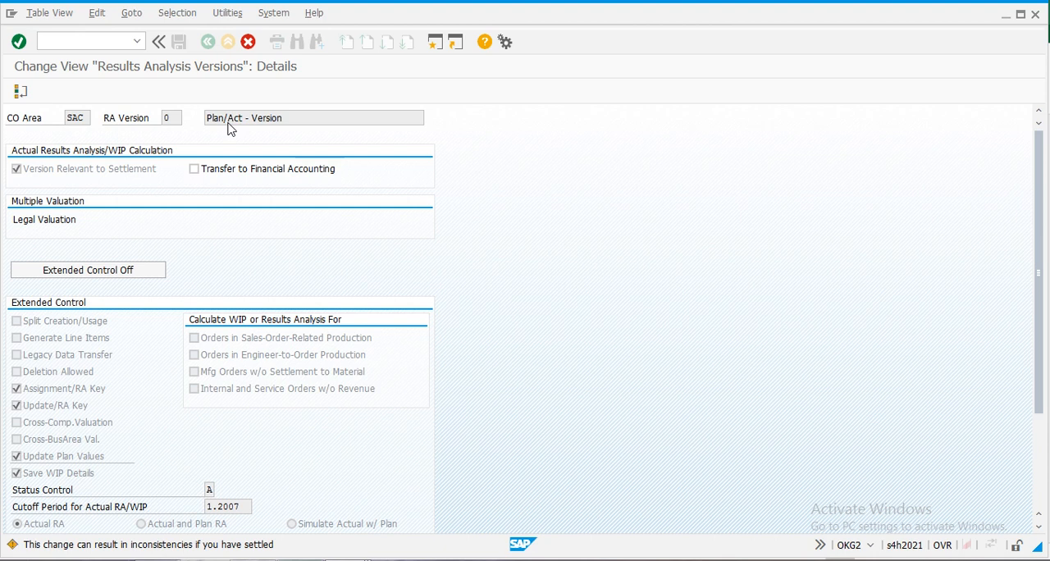
left_click(166, 256)
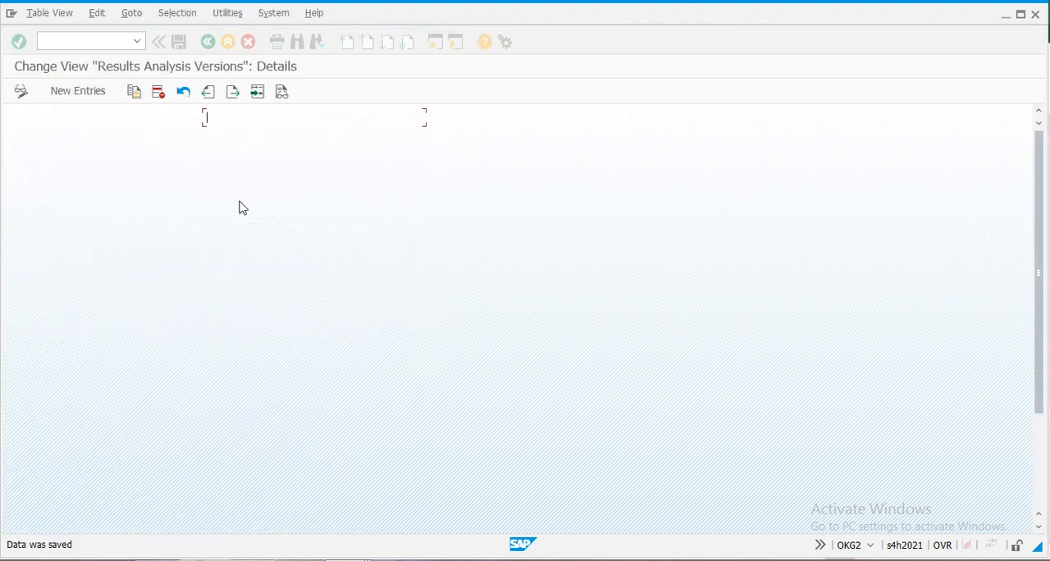
left_click(207, 43)
left_click(207, 42)
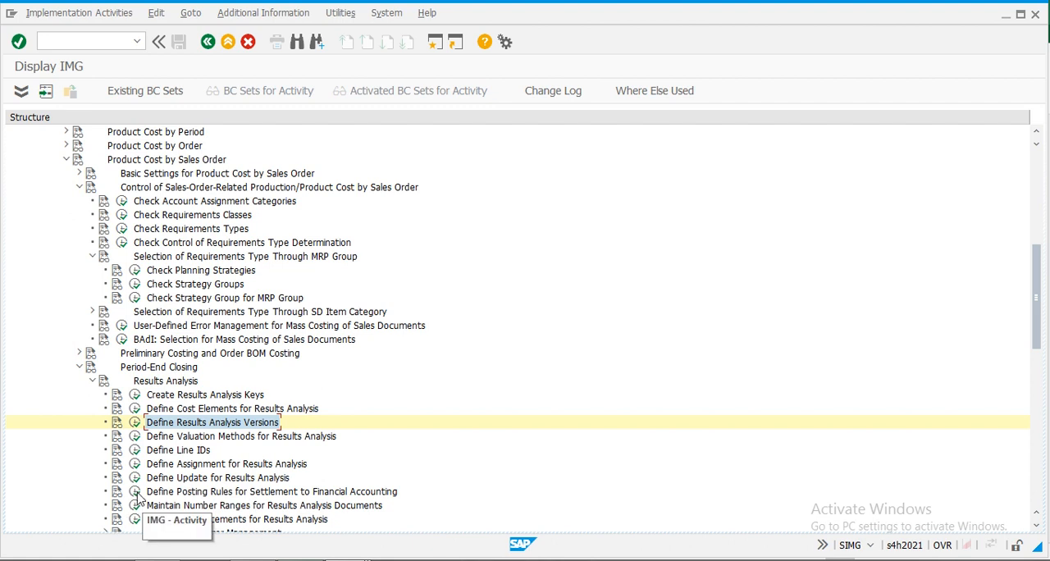
- Open the posting rules for settlement to Financial Accounting and position the list at CO area SAC
left_click(135, 493)
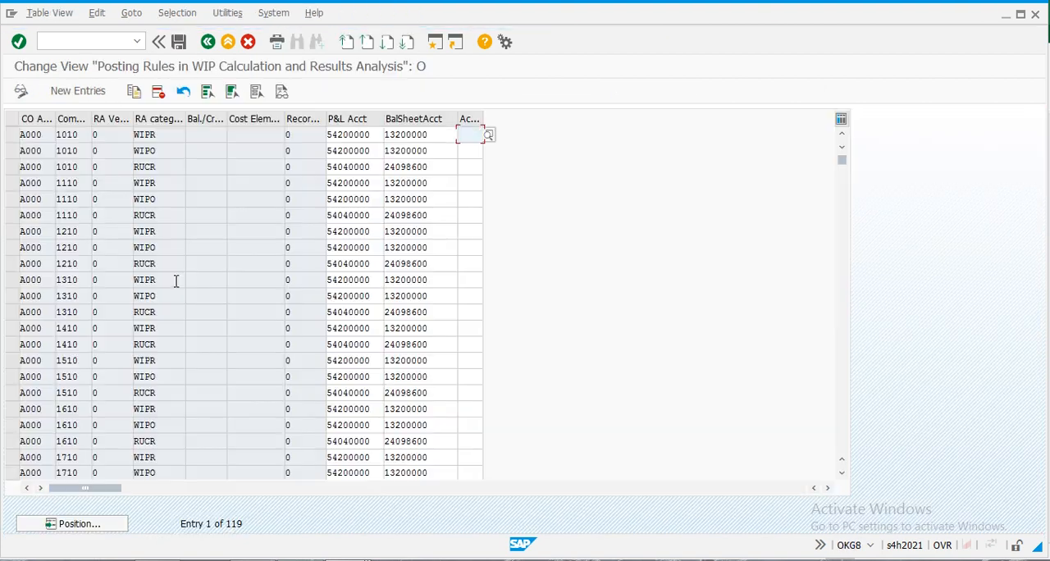
left_click(72, 523)
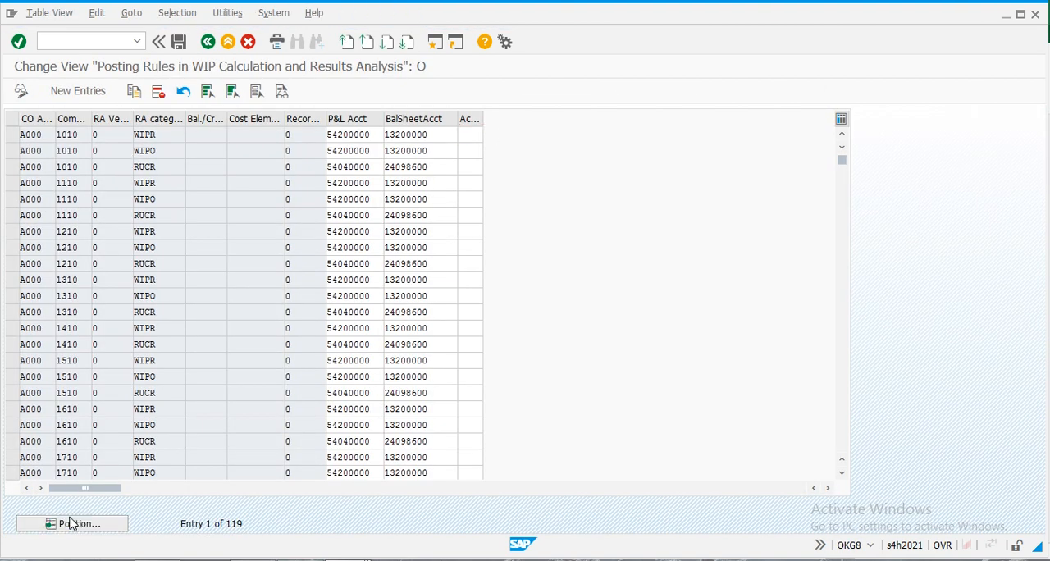
type("sac")
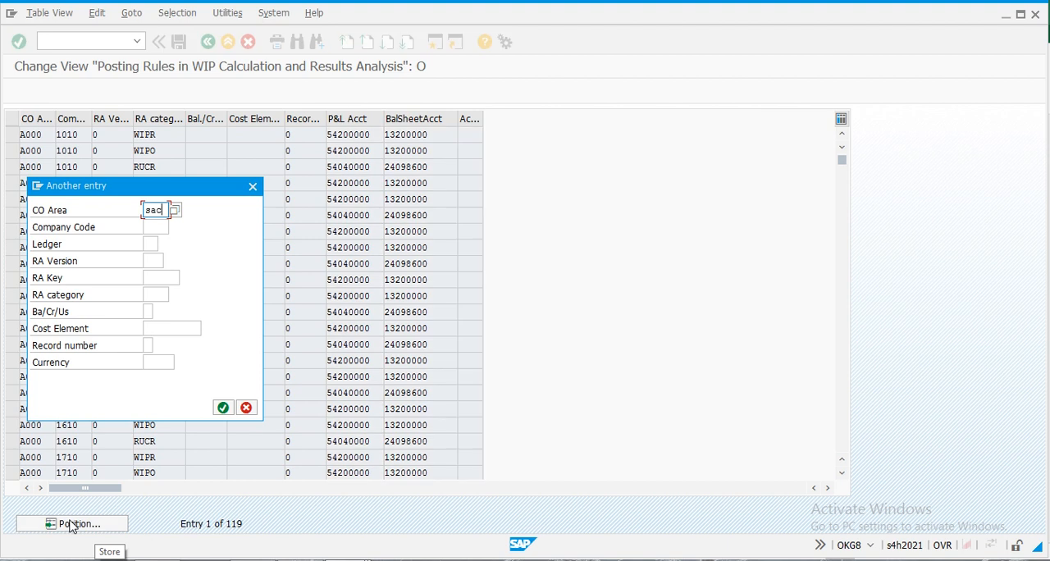
key("Return")
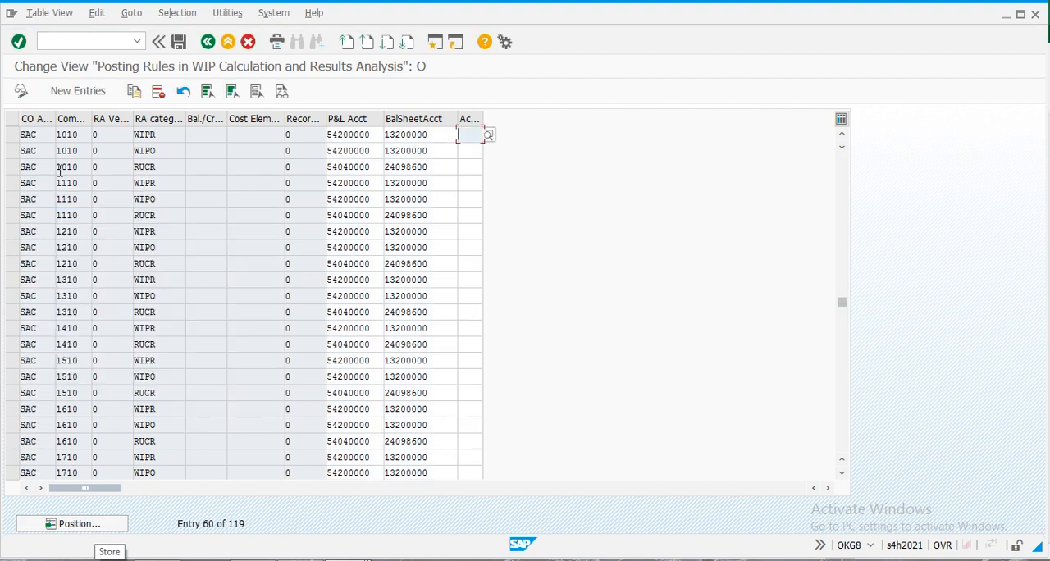
- Copy the SAC posting rule for company code 1010, category RUCR, to company code SAC, keeping its category and accounts
left_click(11, 167)
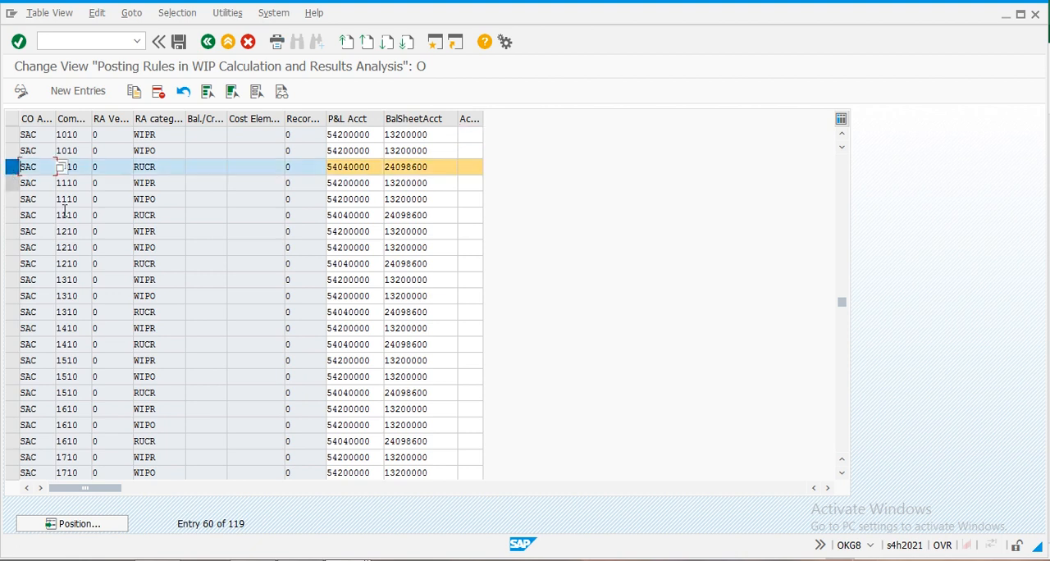
left_click(134, 92)
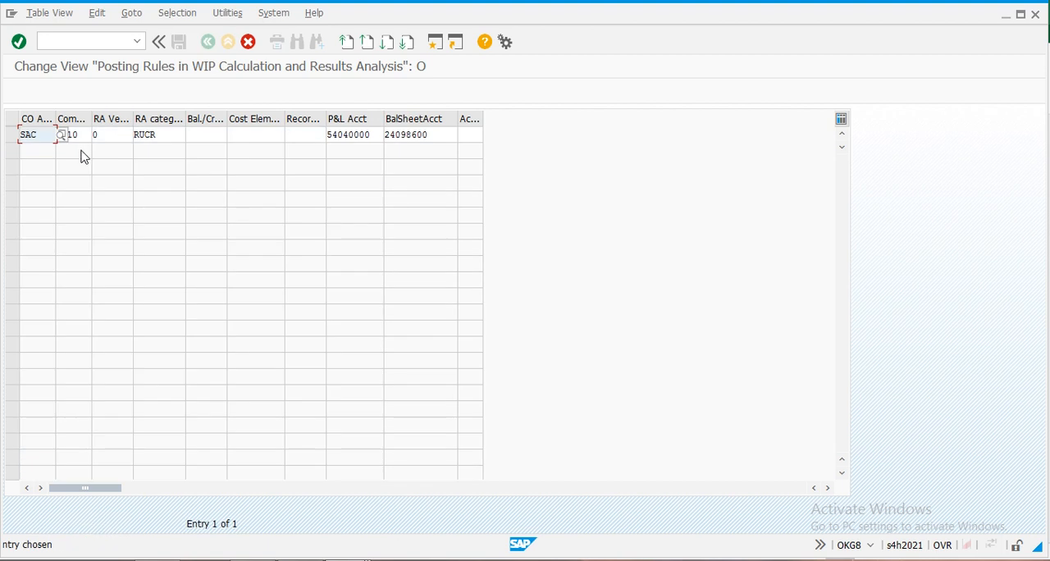
type("1")
key("BackSpace")
type("sac")
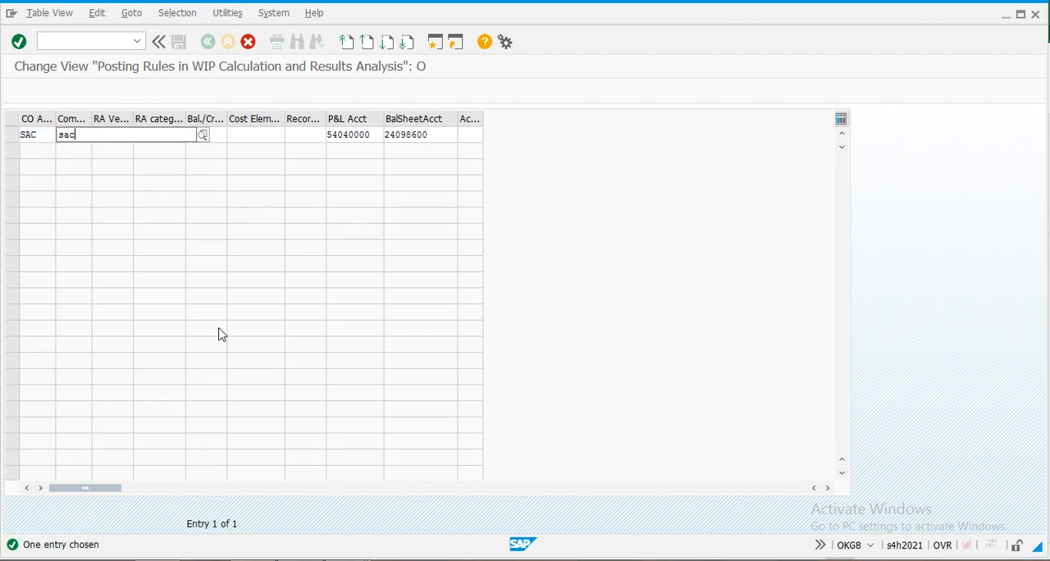
left_click(85, 169)
key("Tab")
key("Tab")
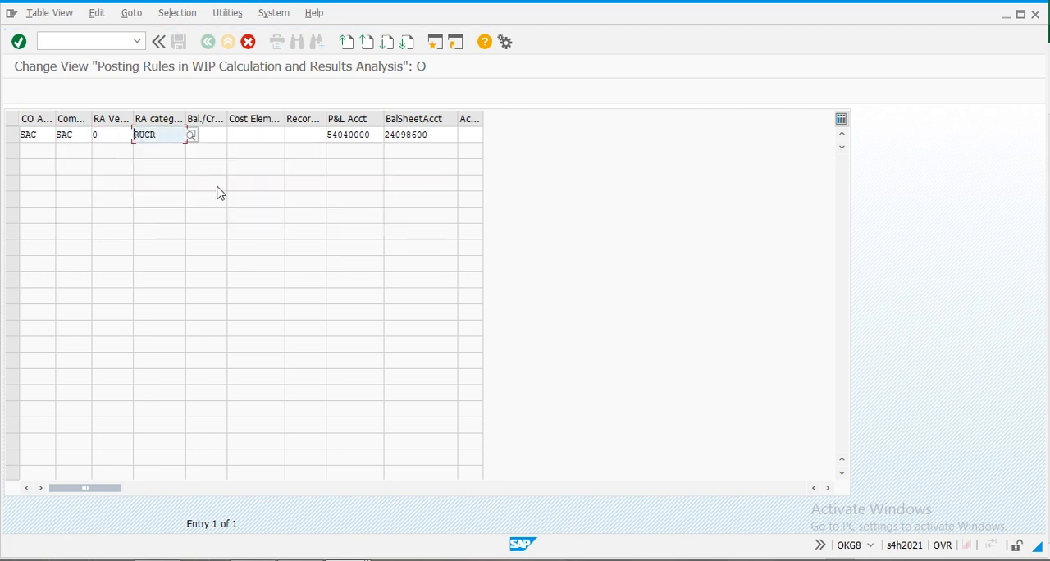
key("Tab")
key("Return")
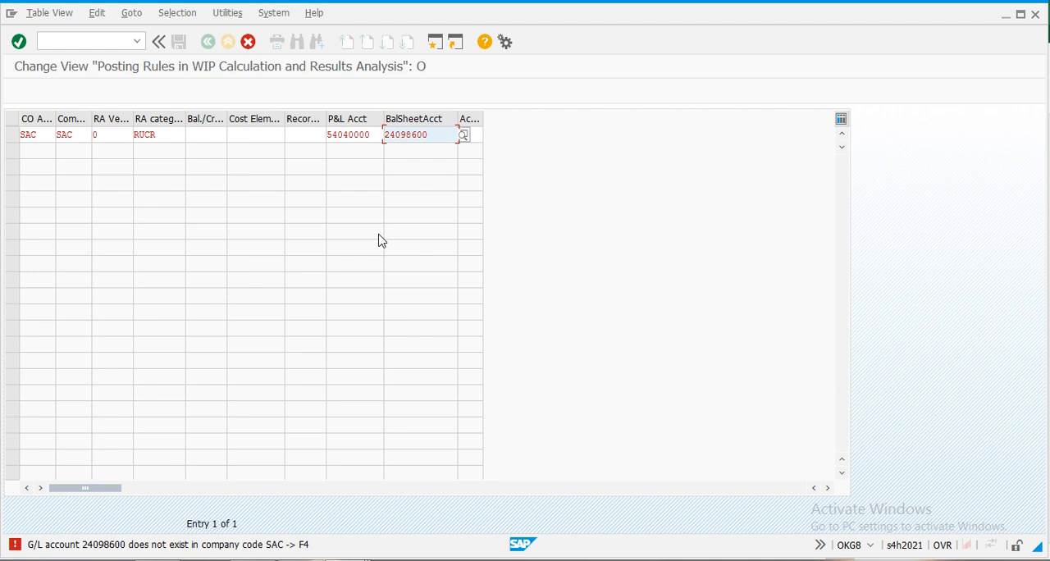
- Look up the balance sheet accounts beginning with 24098 in chart of accounts YCOA from the copied rule
left_click(464, 135)
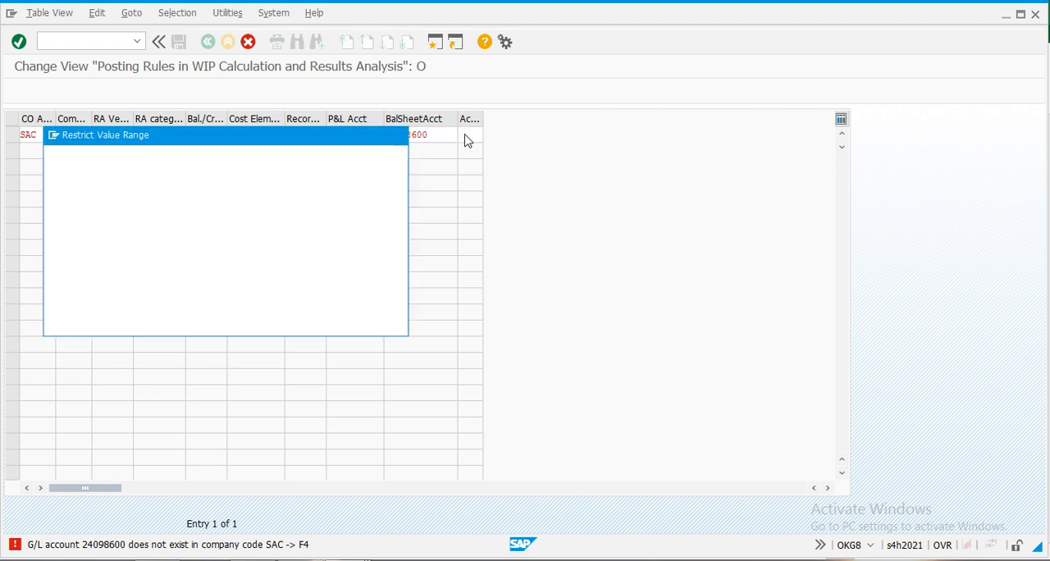
left_click_drag(306, 133, 390, 234)
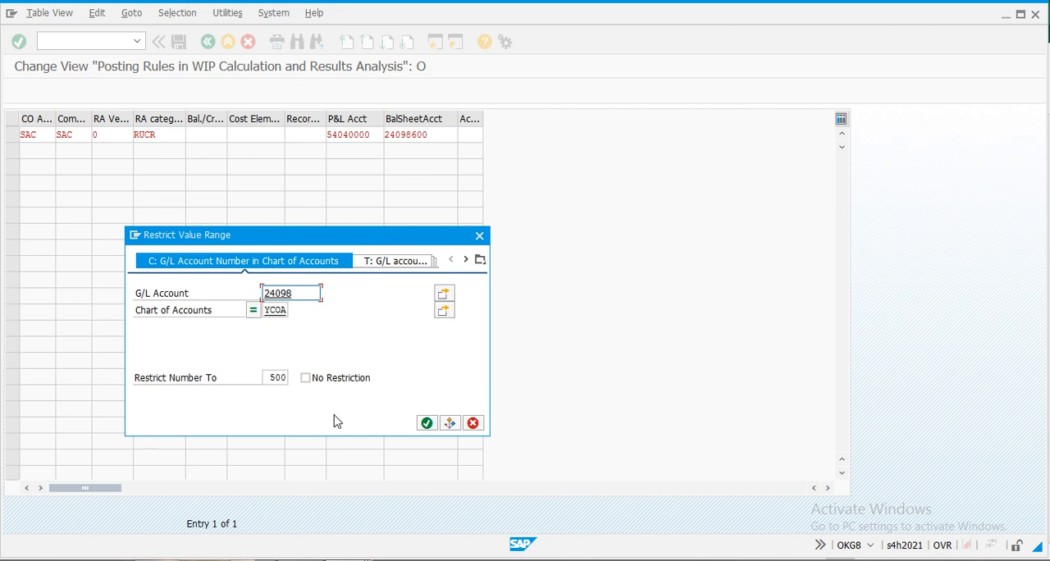
key("Return")
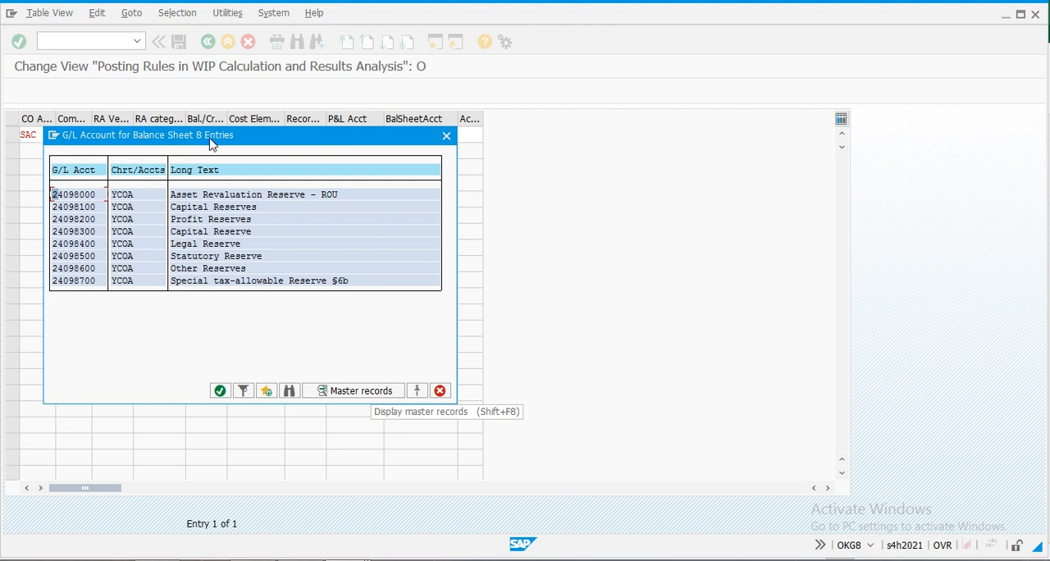
left_click_drag(238, 142, 644, 198)
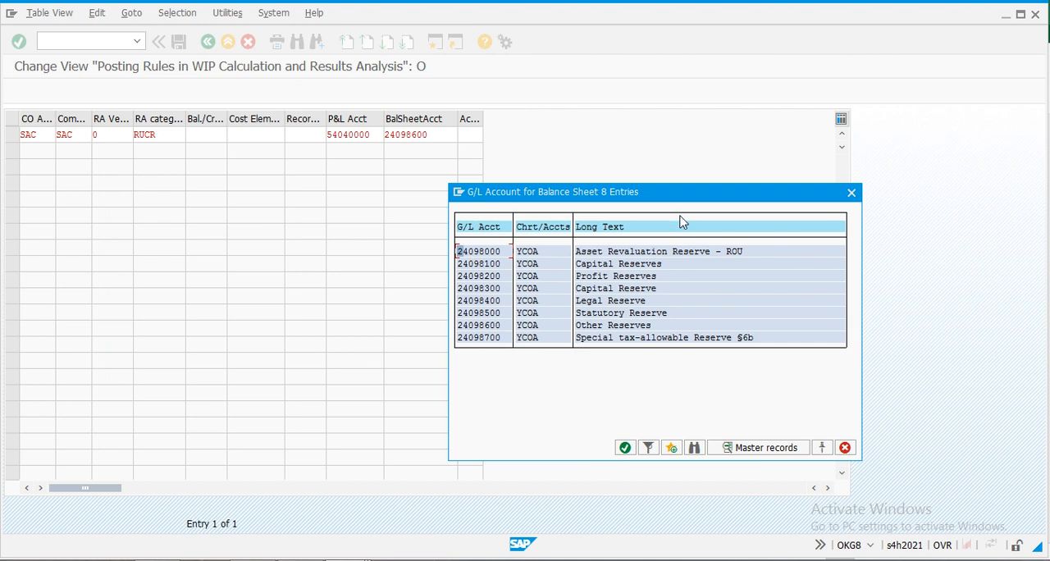
key("Escape")
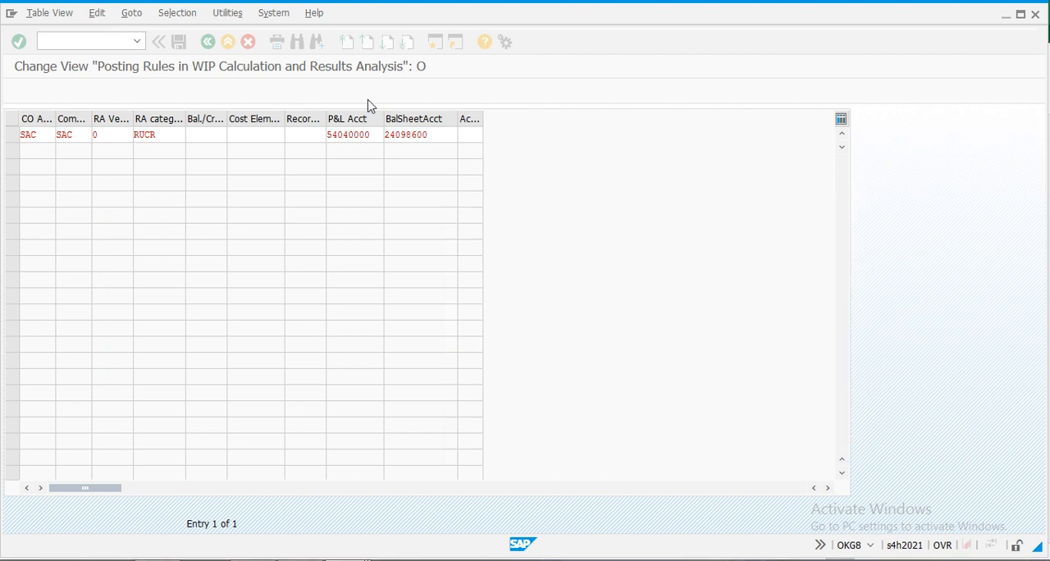
- Copy the rule's balance sheet account number and display that account for company code SAC in the Display G/L Account Centrally session
left_click(446, 133)
left_click_drag(446, 133, 319, 138)
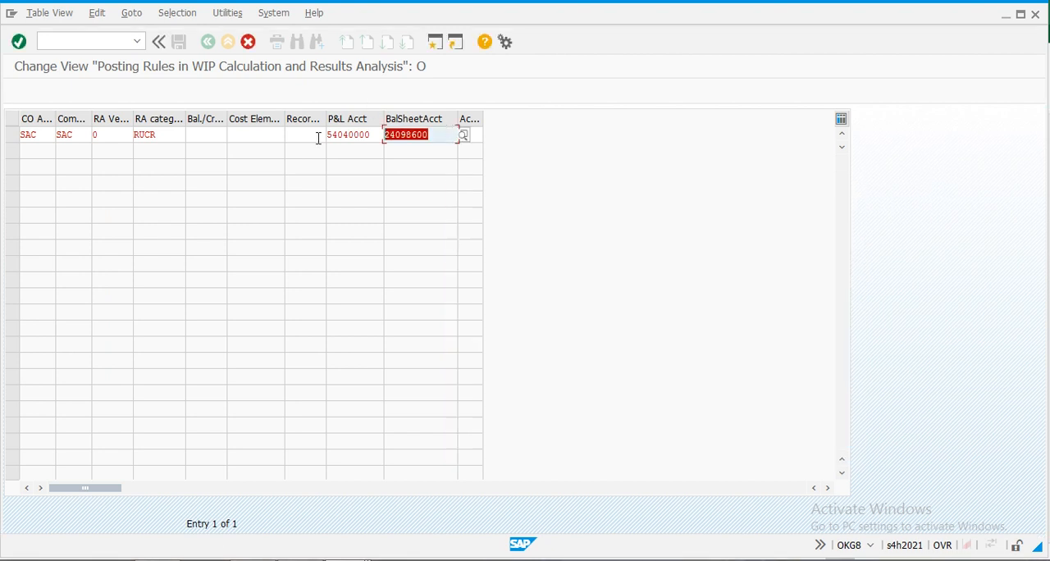
left_click(249, 175)
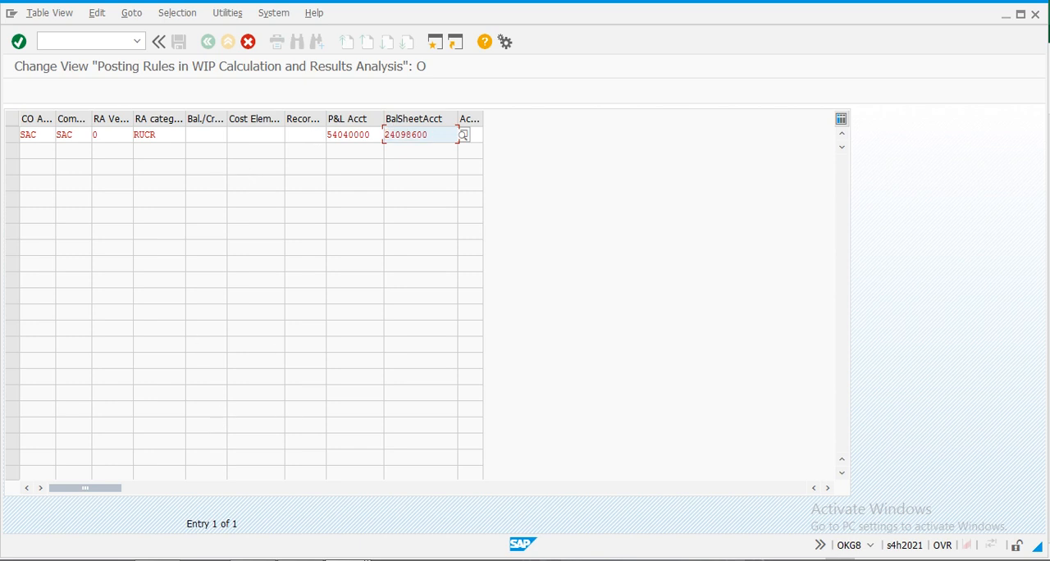
left_click(360, 560)
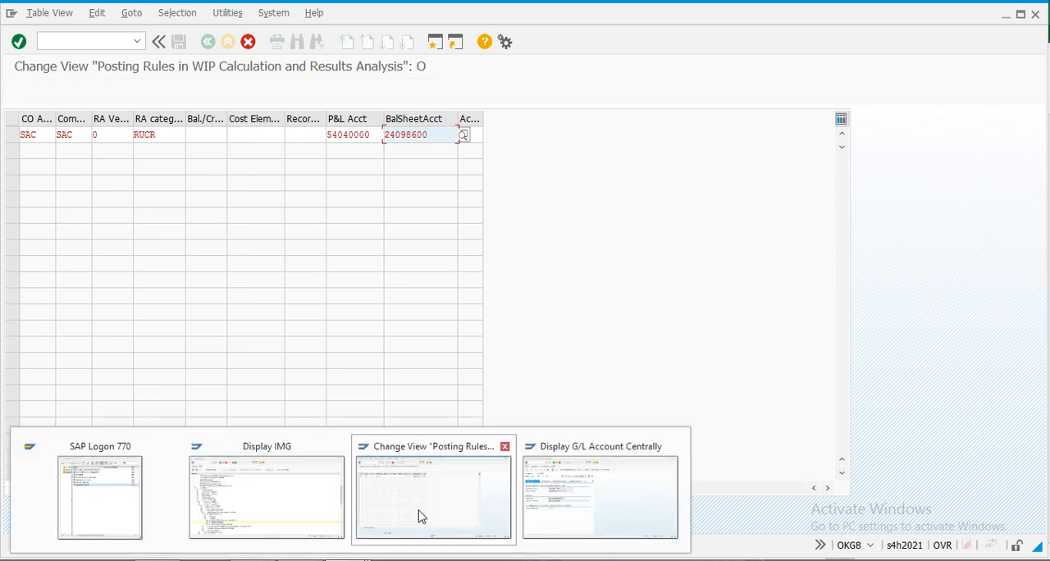
left_click(668, 530)
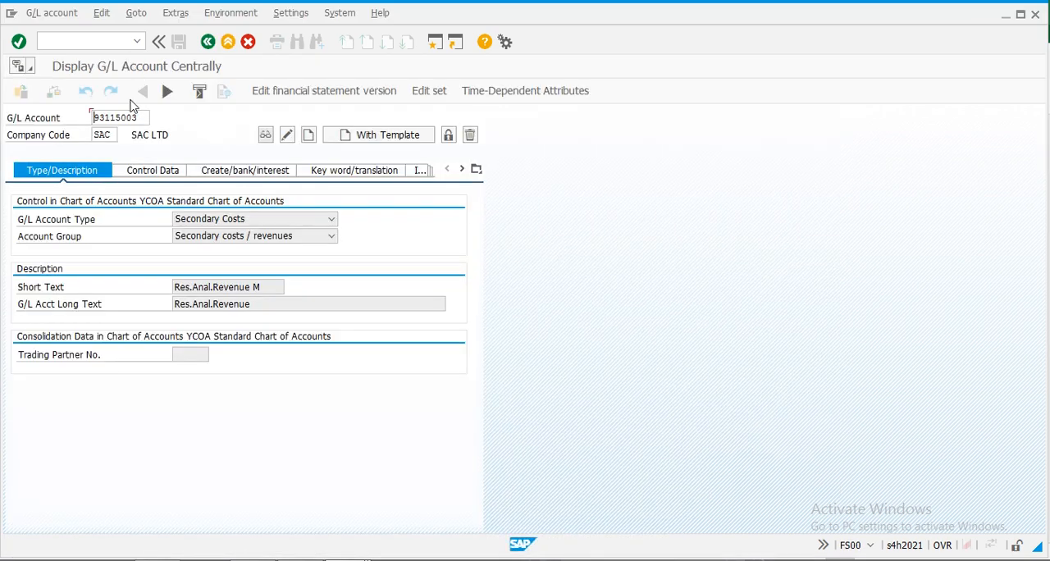
left_click_drag(148, 118, 47, 110)
key("Delete")
key("ctrl+v")
key("F6")
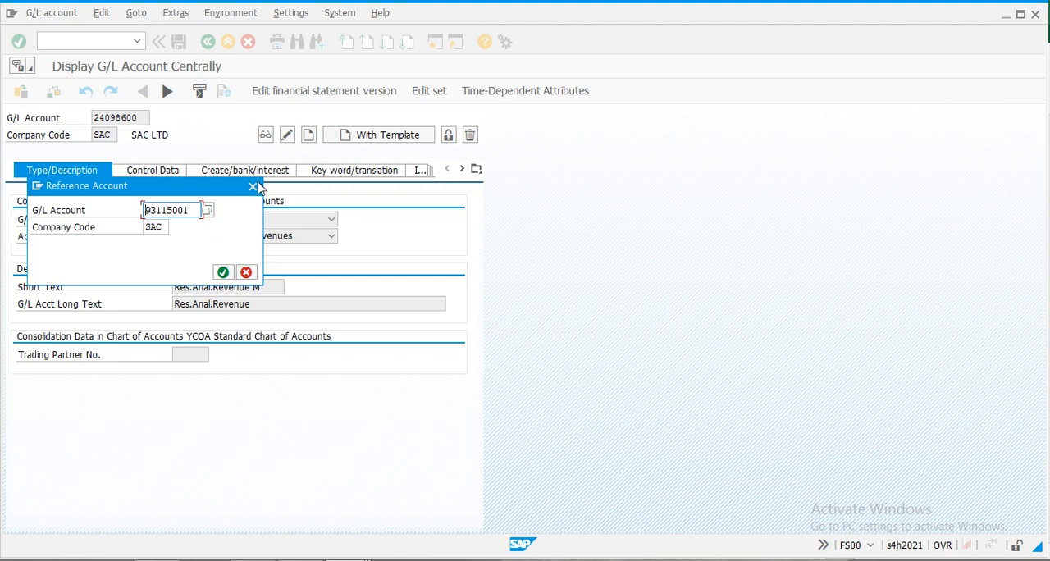
left_click(252, 187)
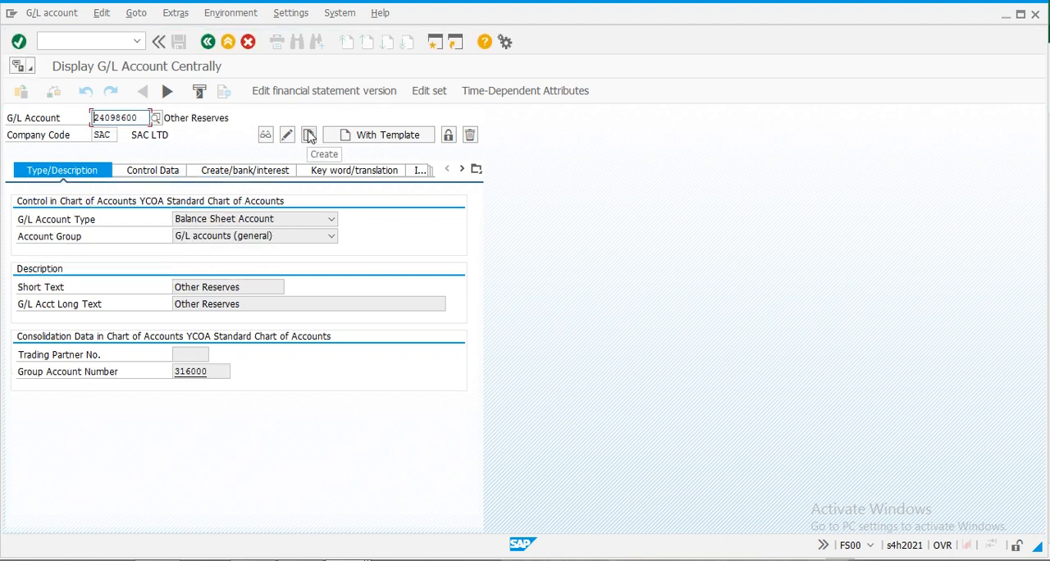
- Create the Other Reserves account in company code SAC with company code 1010's same account as template, save, and return to the posting rule
left_click(386, 136)
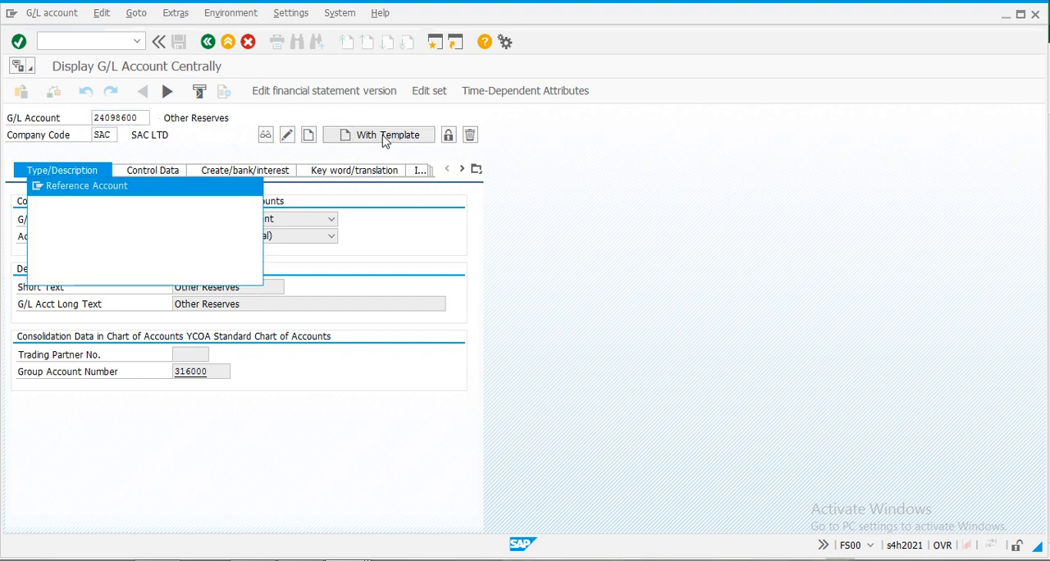
key("ctrl+v")
left_click(156, 226)
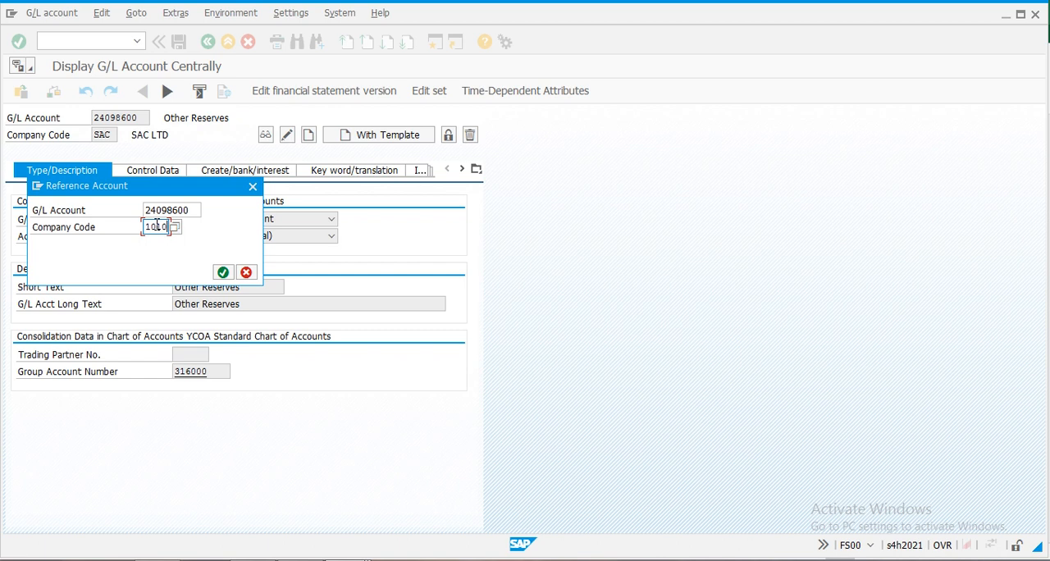
key("Return")
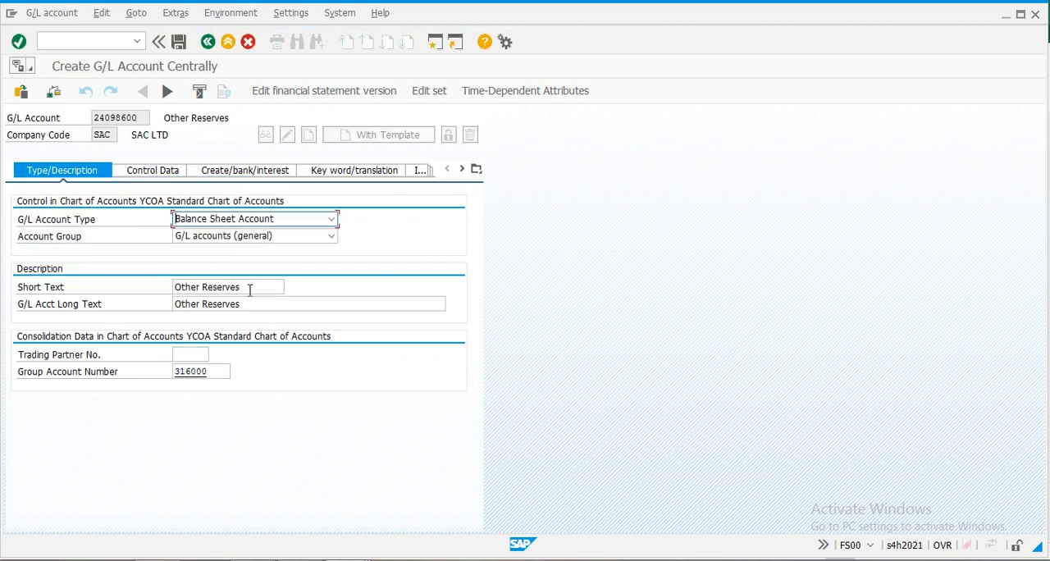
left_click(145, 174)
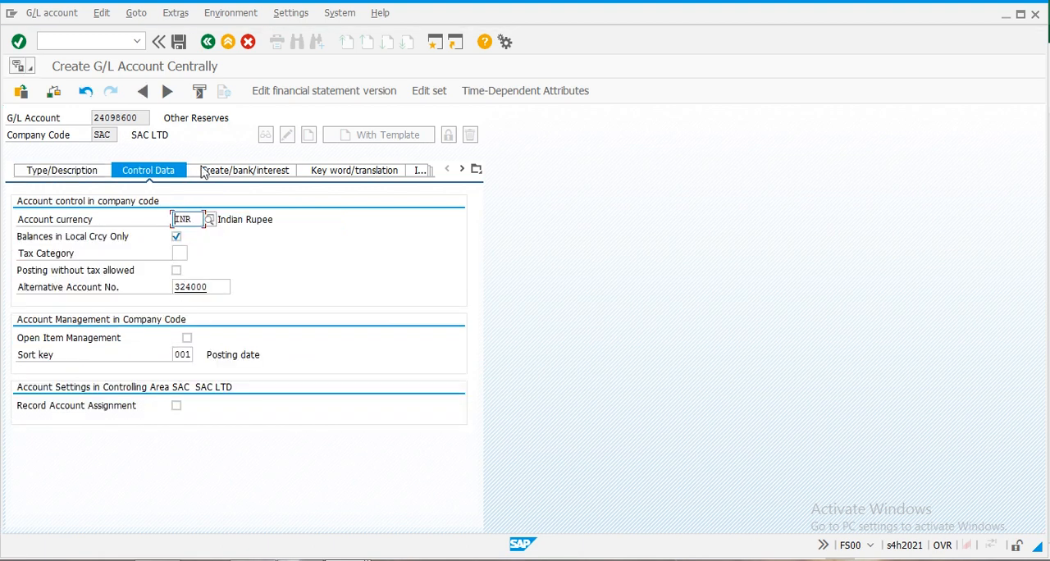
left_click(211, 179)
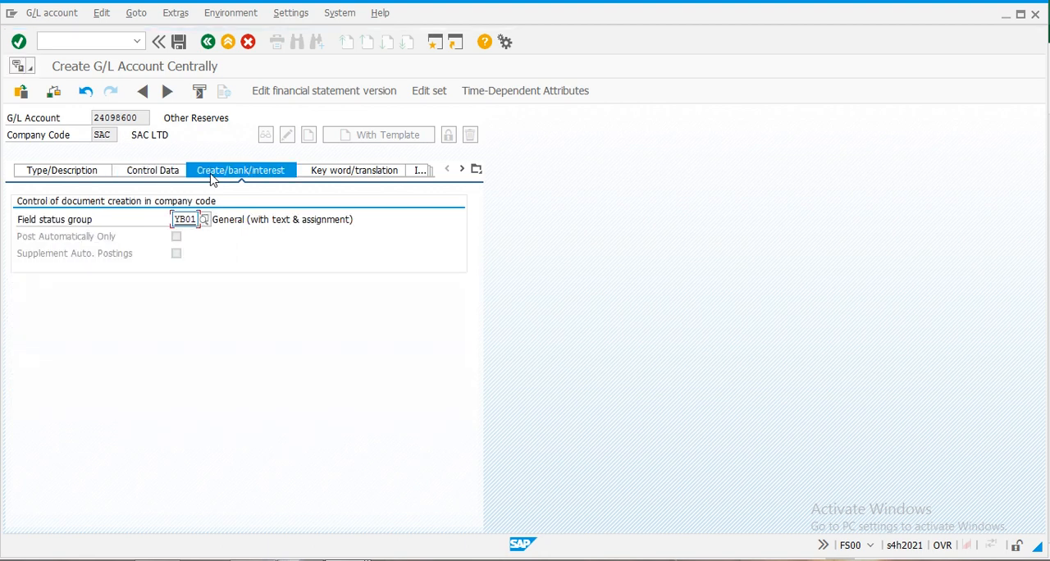
left_click(55, 177)
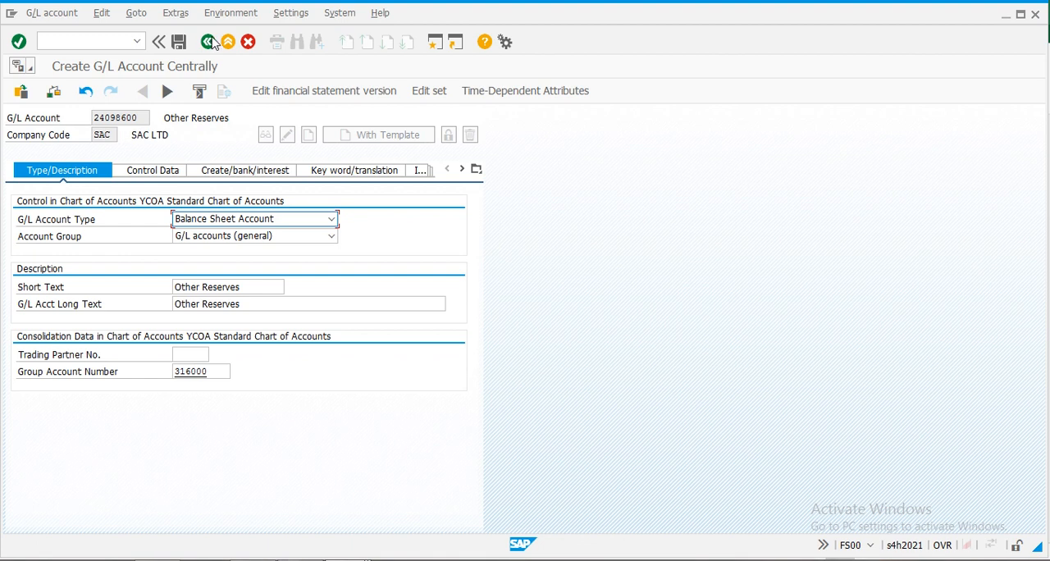
left_click(180, 44)
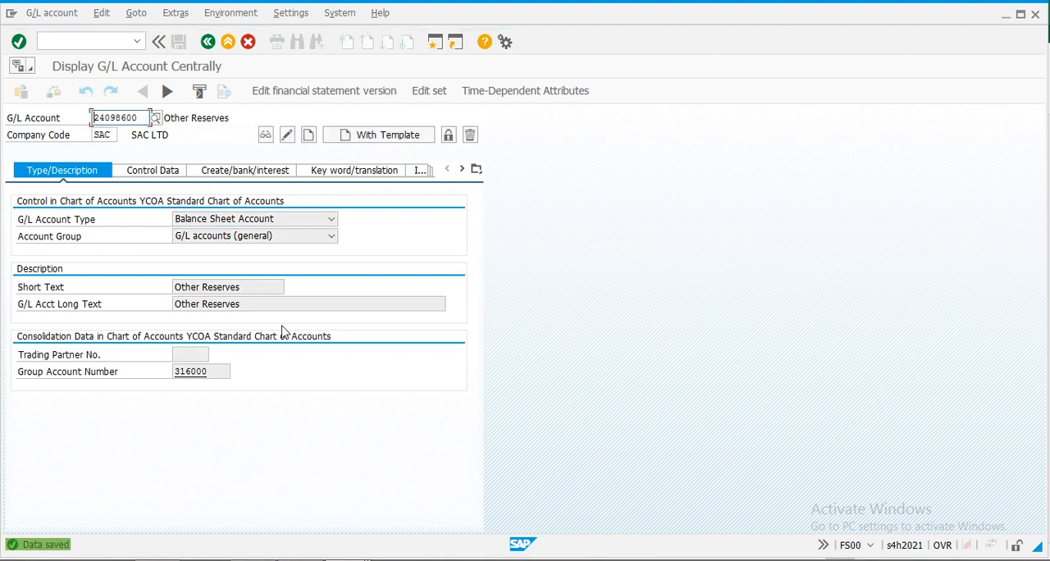
key("alt+Tab")
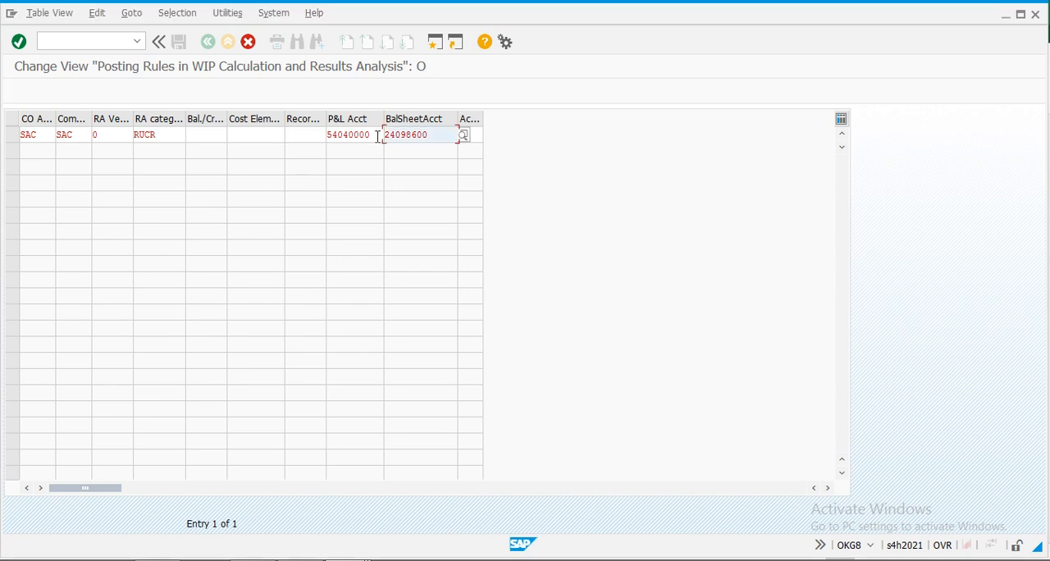
- Try to create the rule's P&L account in company code SAC with a template in the Display G/L Account Centrally session, and return to the posting rule
left_click_drag(377, 136, 284, 136)
key("ctrl+c")
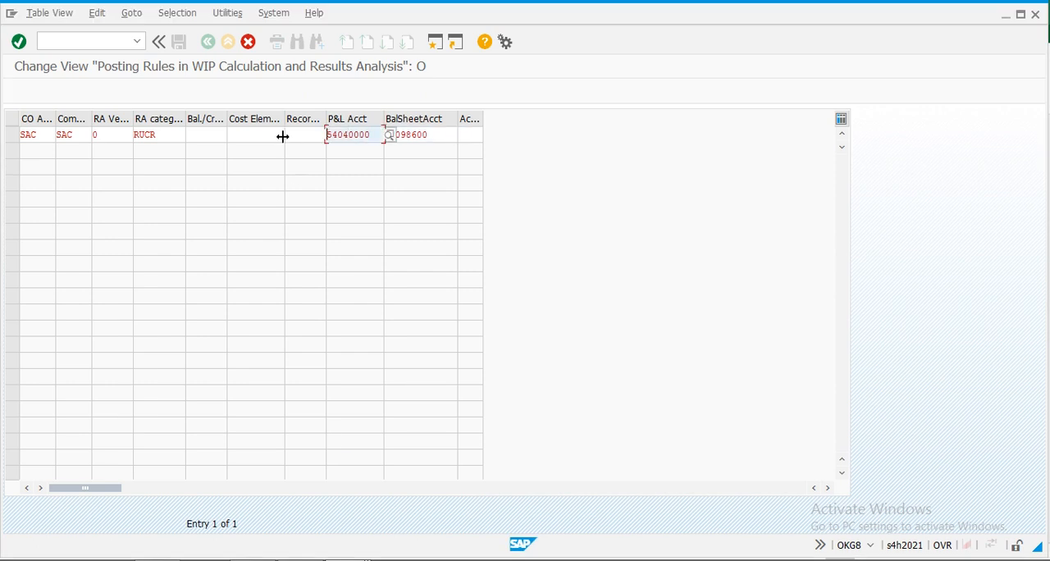
key("alt+Tab")
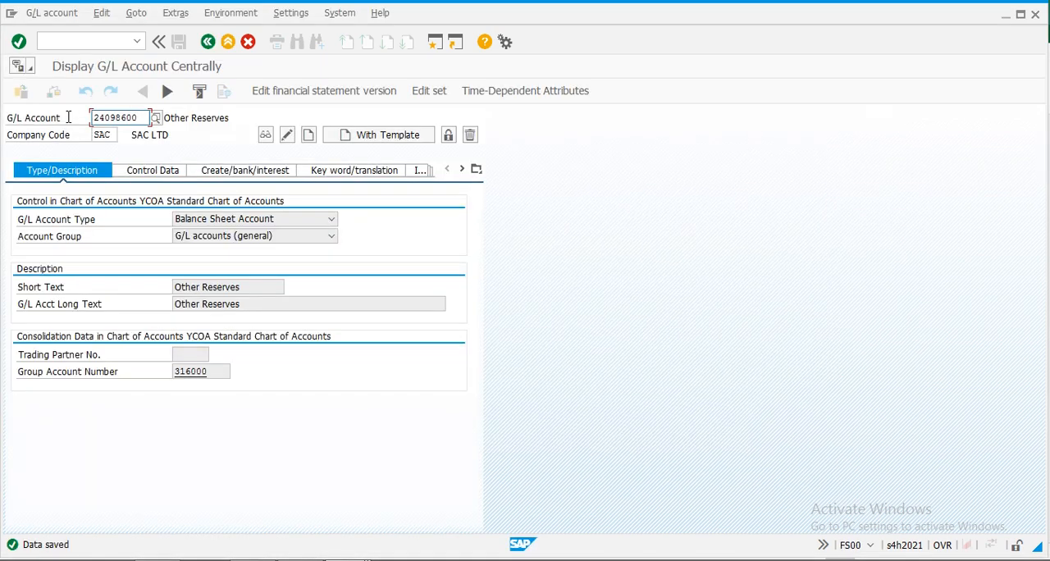
left_click_drag(90, 119, 151, 120)
key("Delete")
key("ctrl+v")
left_click(361, 137)
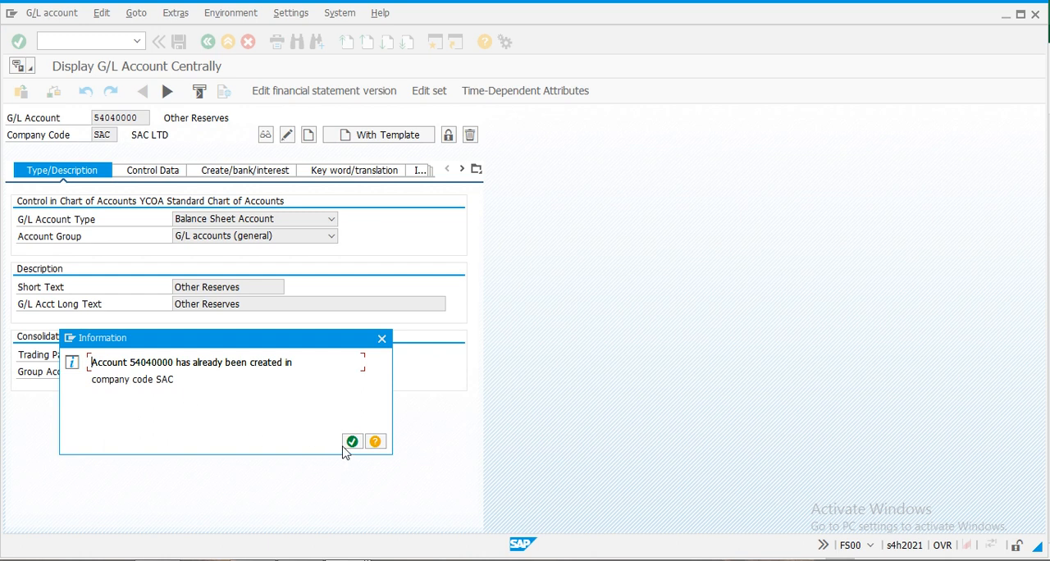
left_click(352, 443)
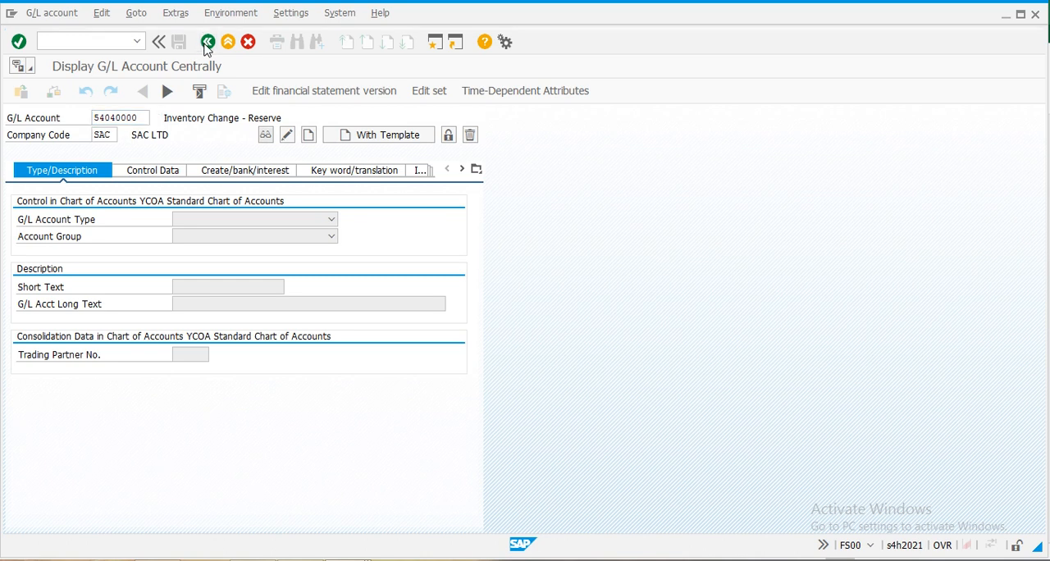
left_click(207, 42)
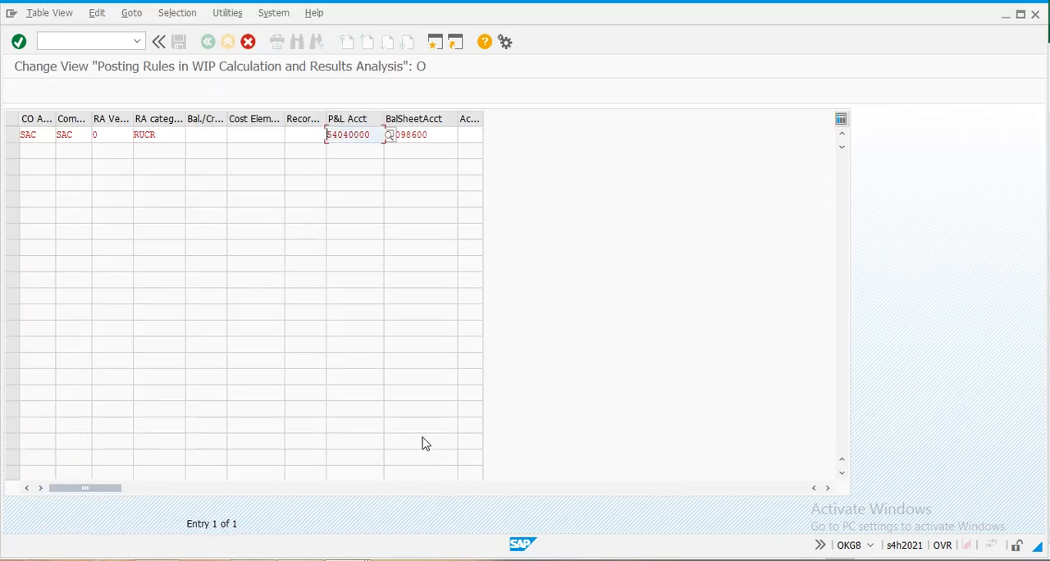
- Confirm the copied SAC posting rule for category RUCR and save it to the customizing request
key("Return")
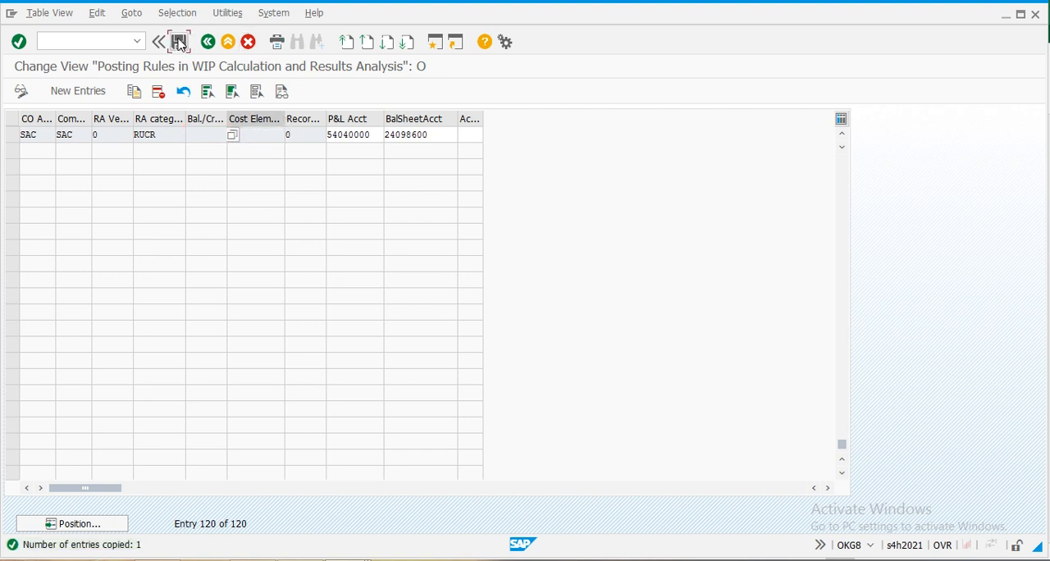
left_click(179, 43)
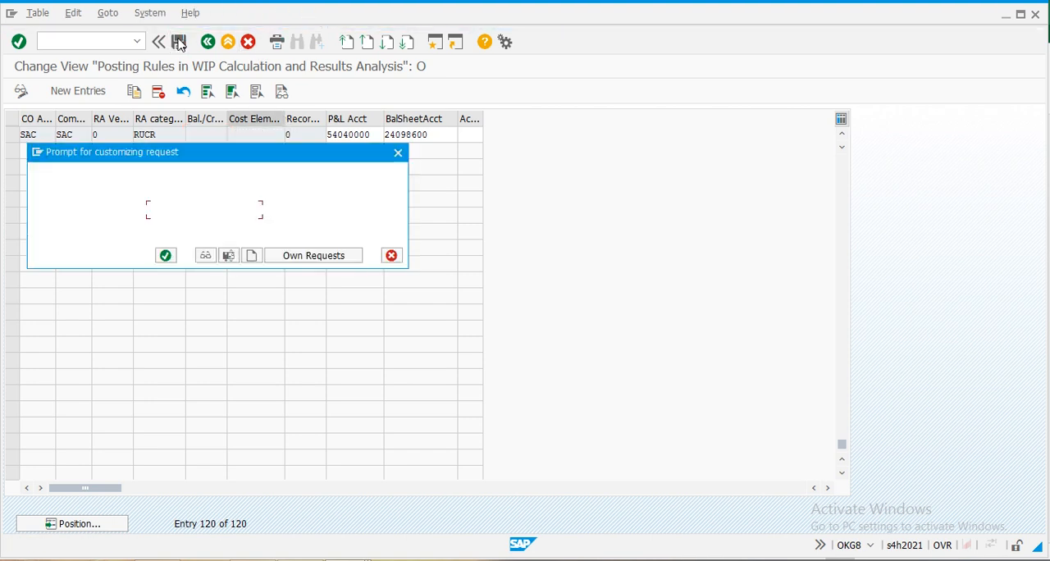
left_click(167, 260)
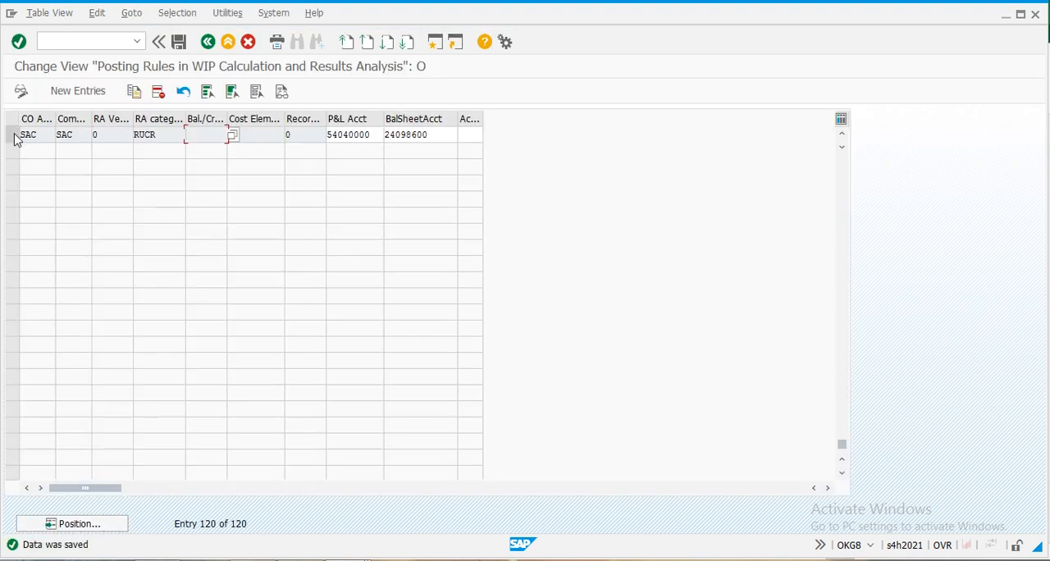
- Copy the SAC posting rule for category RUCR to category RUCP with the same accounts and save it
left_click(13, 135)
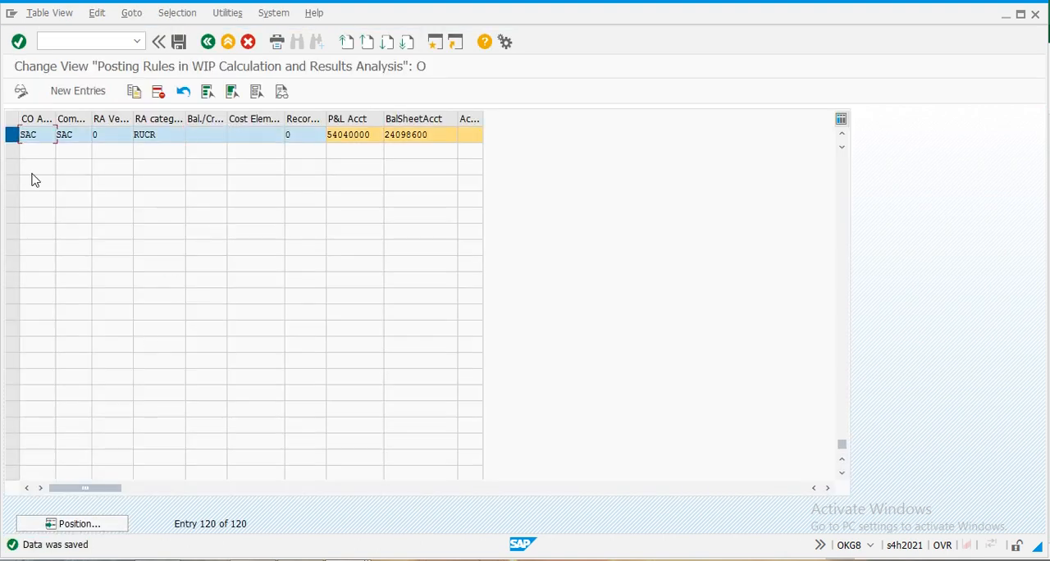
left_click(135, 97)
left_click(169, 135)
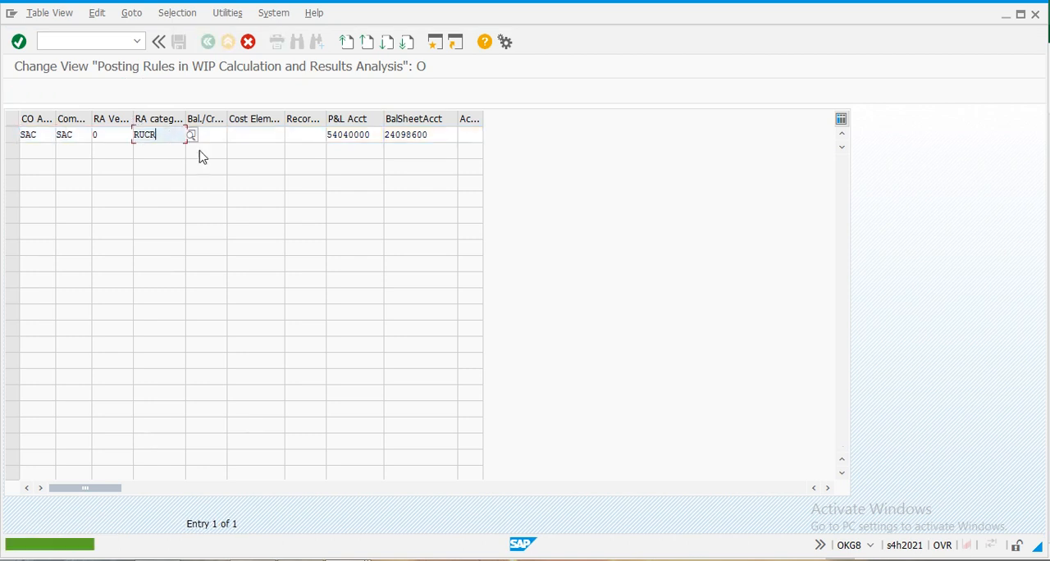
left_click(194, 136)
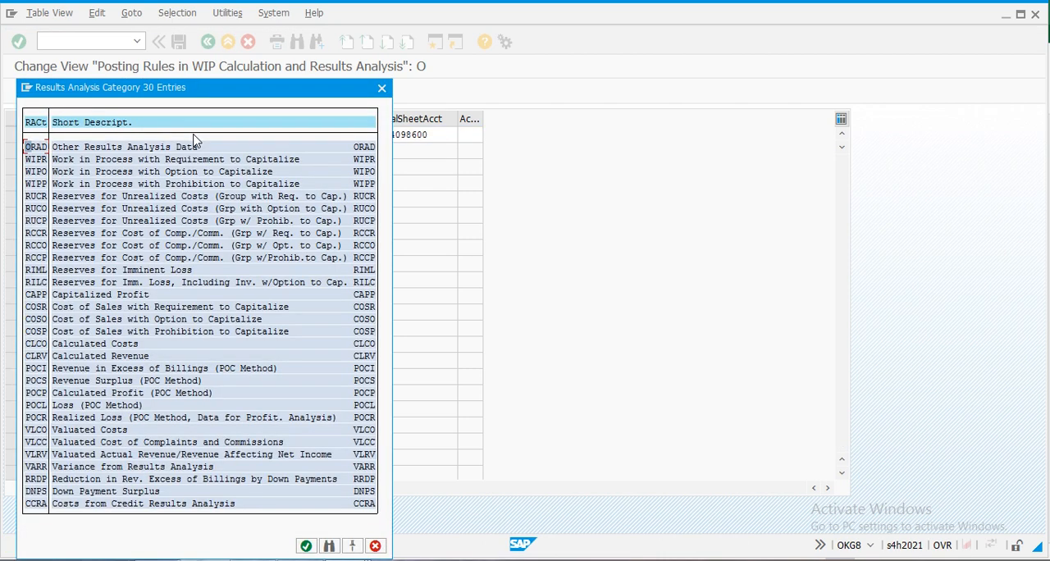
double_click(37, 223)
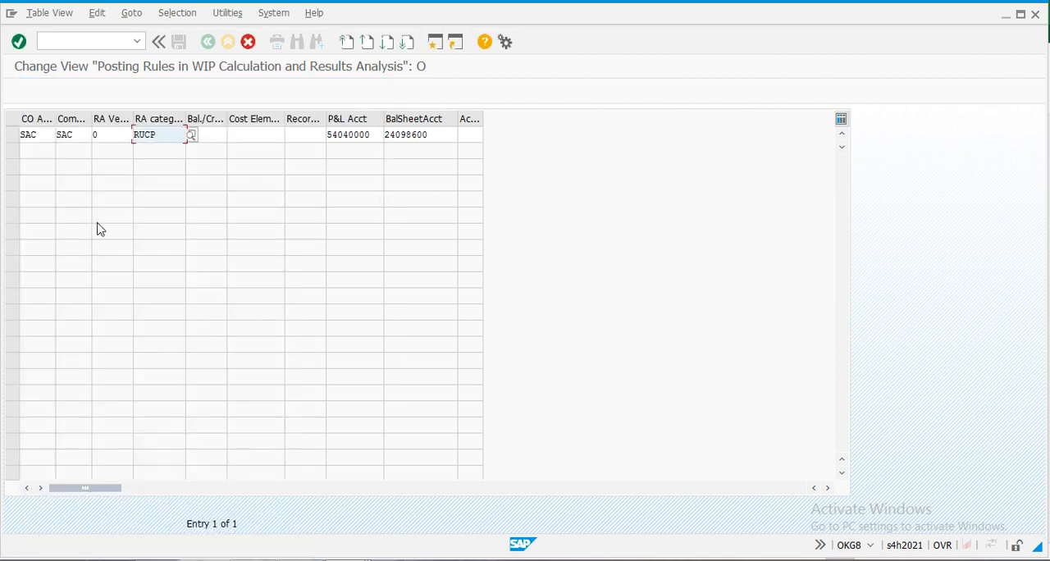
key("Return")
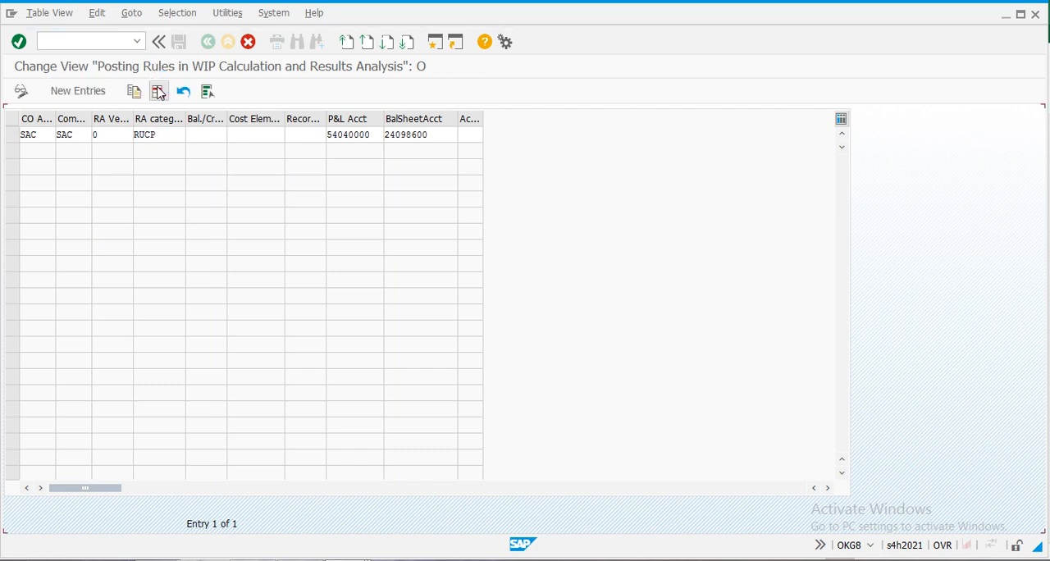
left_click(179, 42)
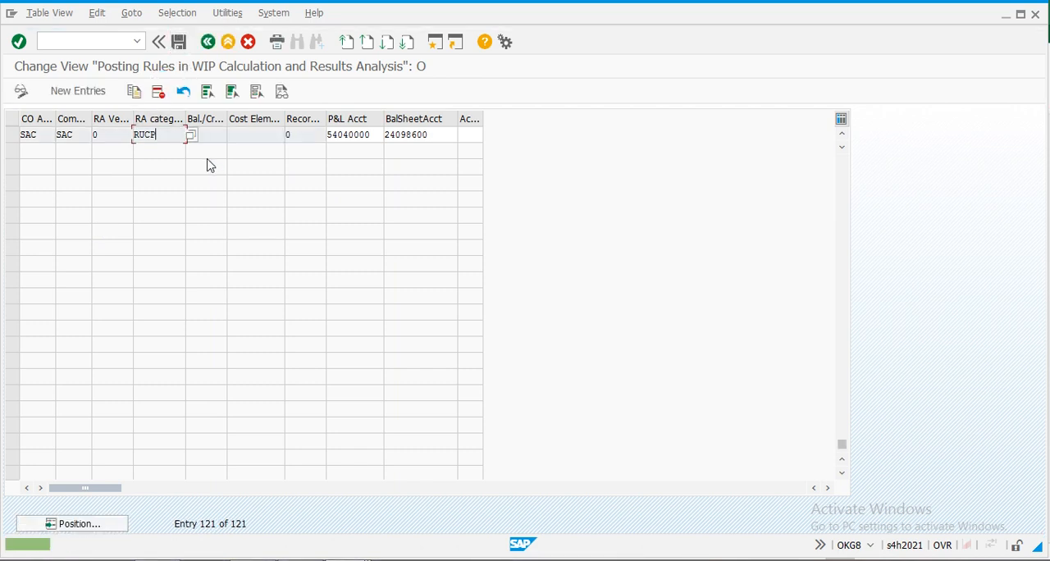
- Copy the SAC posting rule for category RUCP to category RCCR with the same accounts and save it
left_click(12, 134)
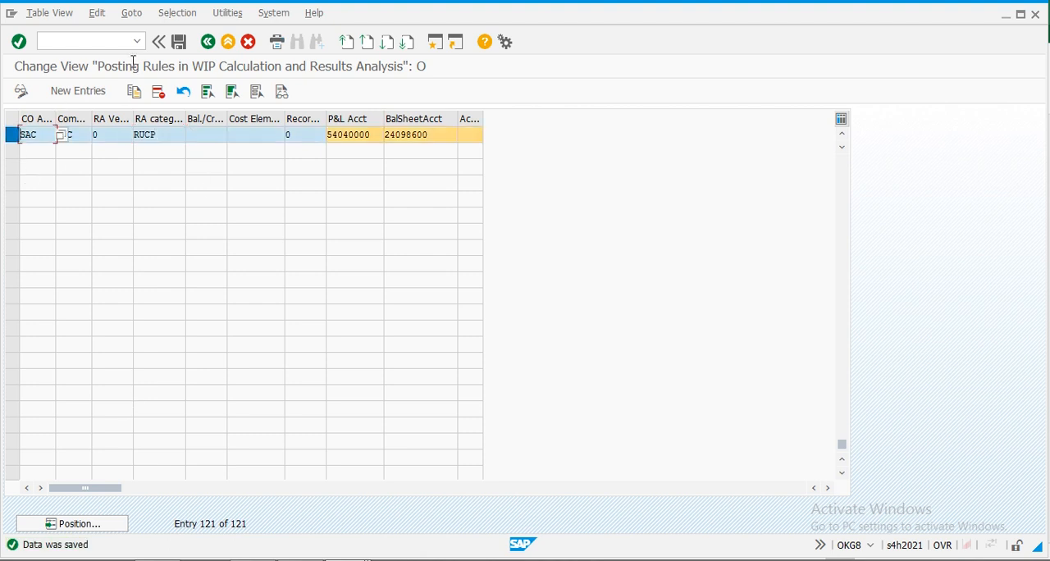
left_click(135, 92)
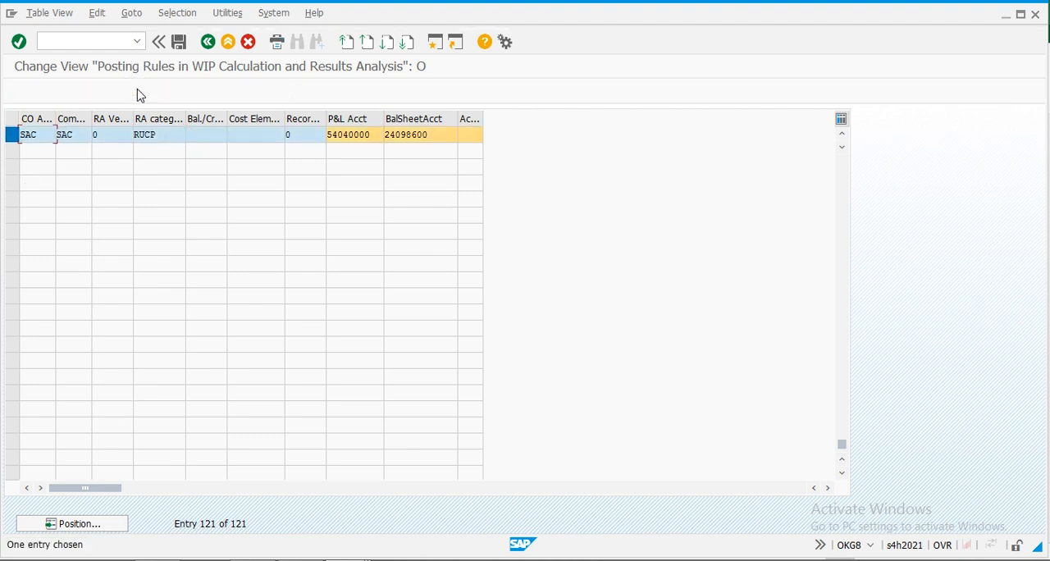
left_click(166, 138)
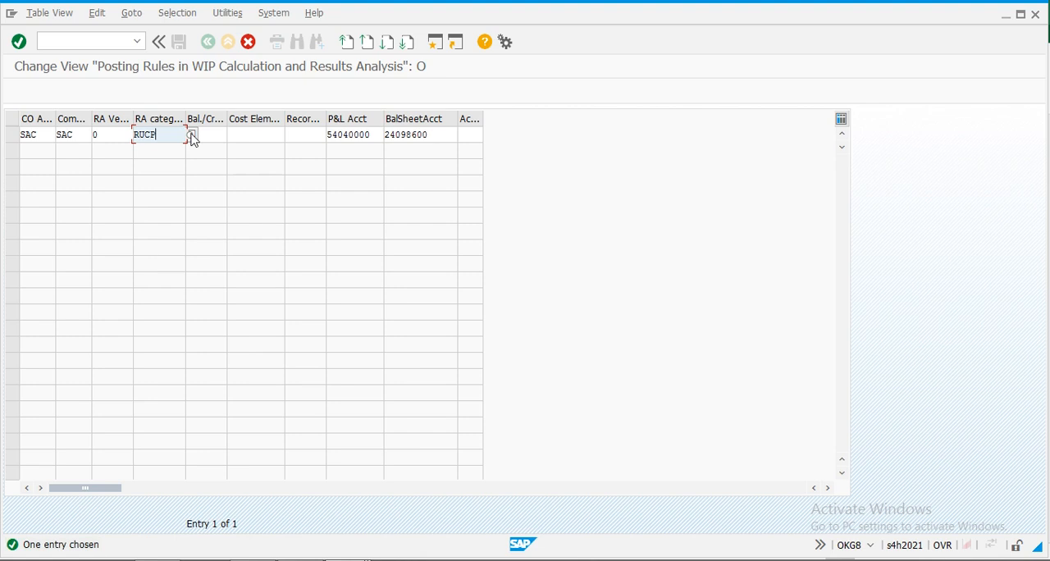
left_click(191, 136)
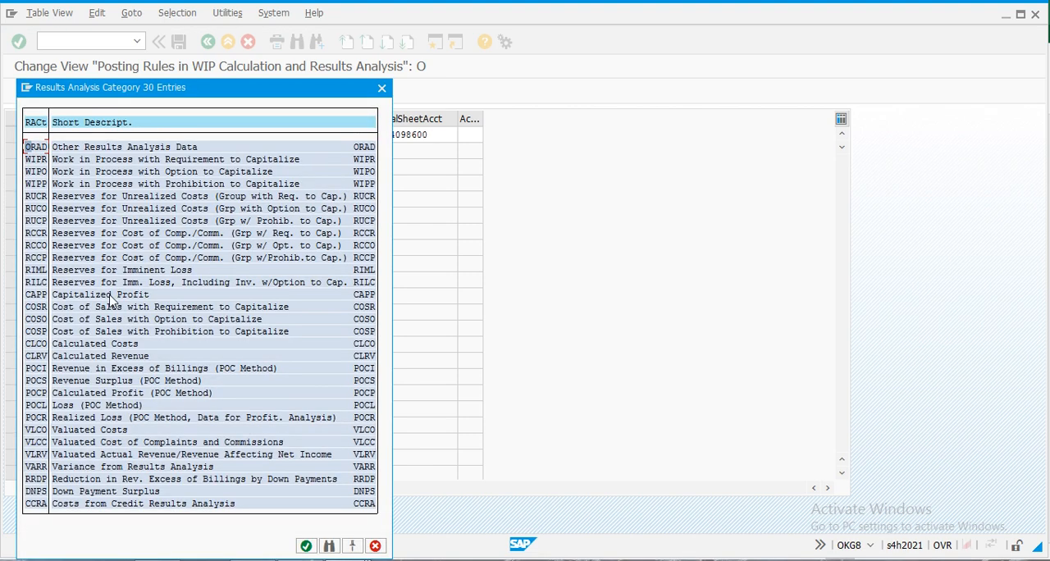
double_click(37, 237)
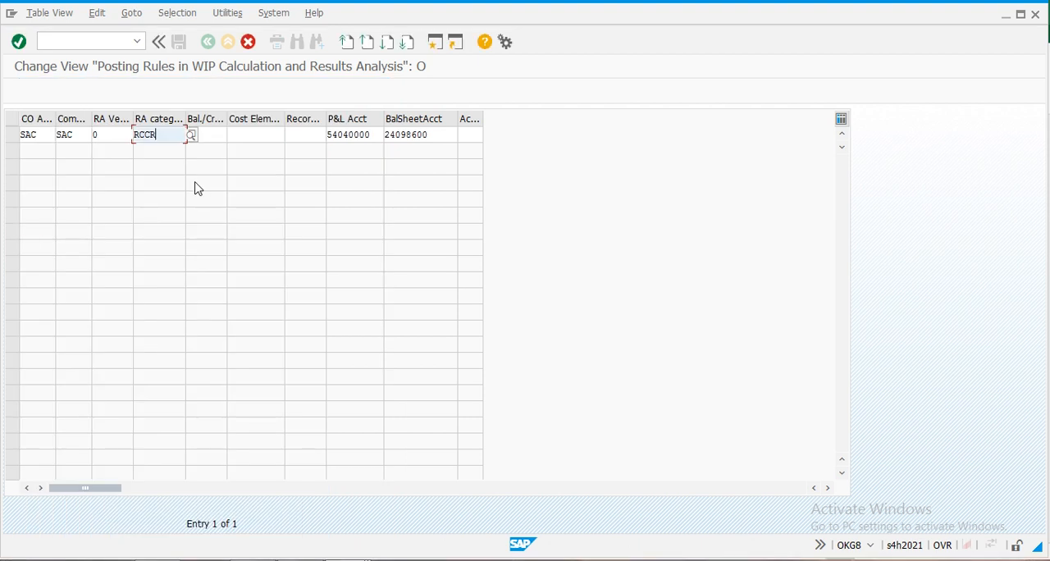
key("Return")
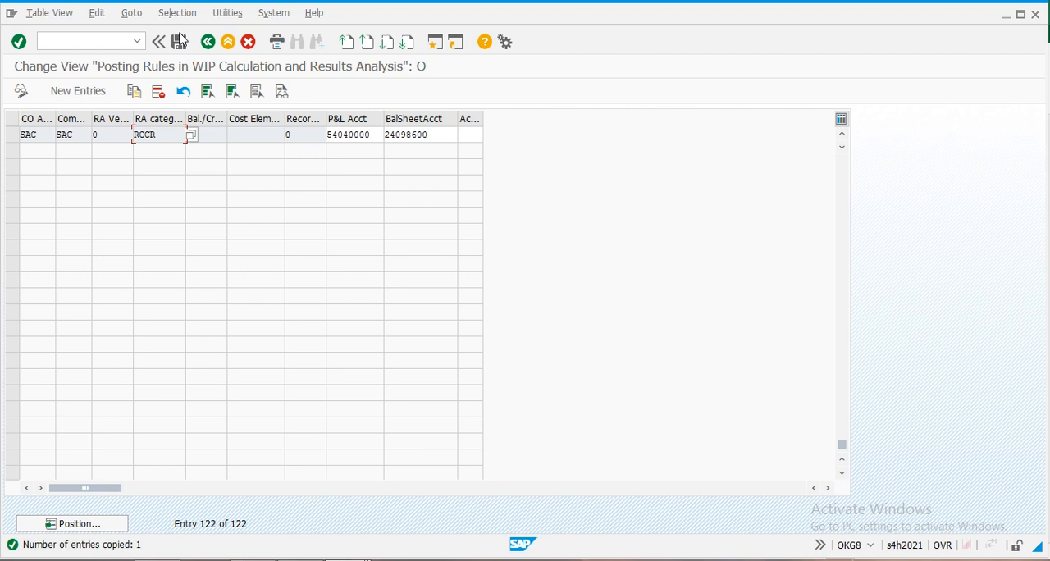
left_click(179, 42)
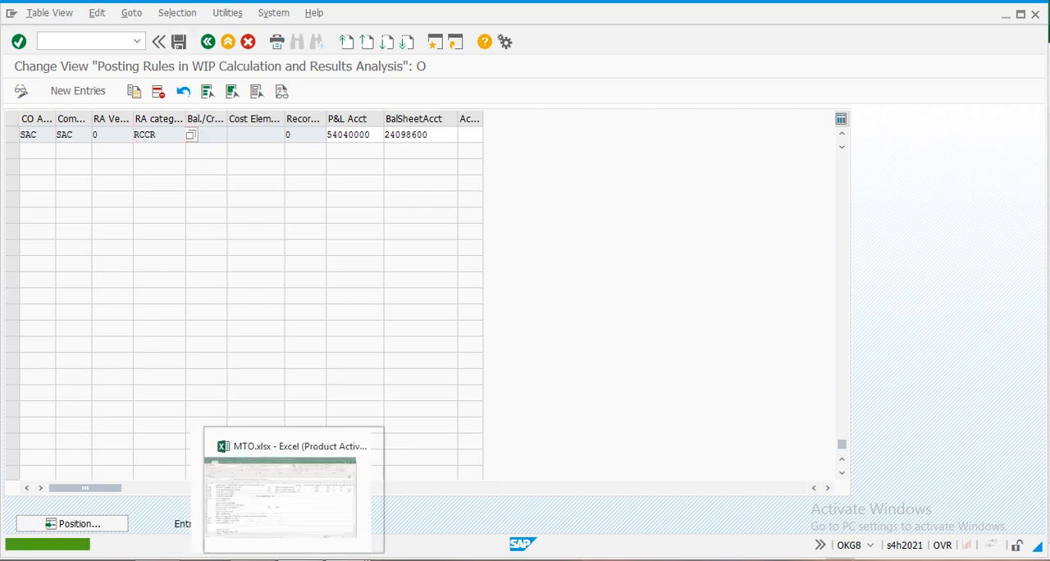
- Check the required categories in the MTO checklist, copy the RCCR rule to category RUCO with the same accounts, save, and return to the IMG
left_click(293, 560)
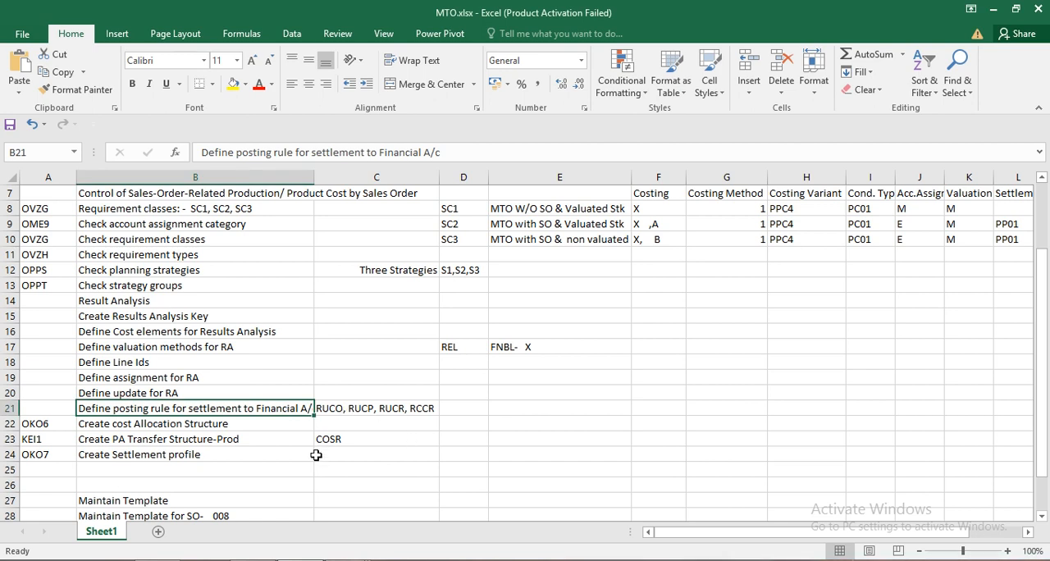
left_click(346, 411)
key("alt+Tab")
left_click(13, 136)
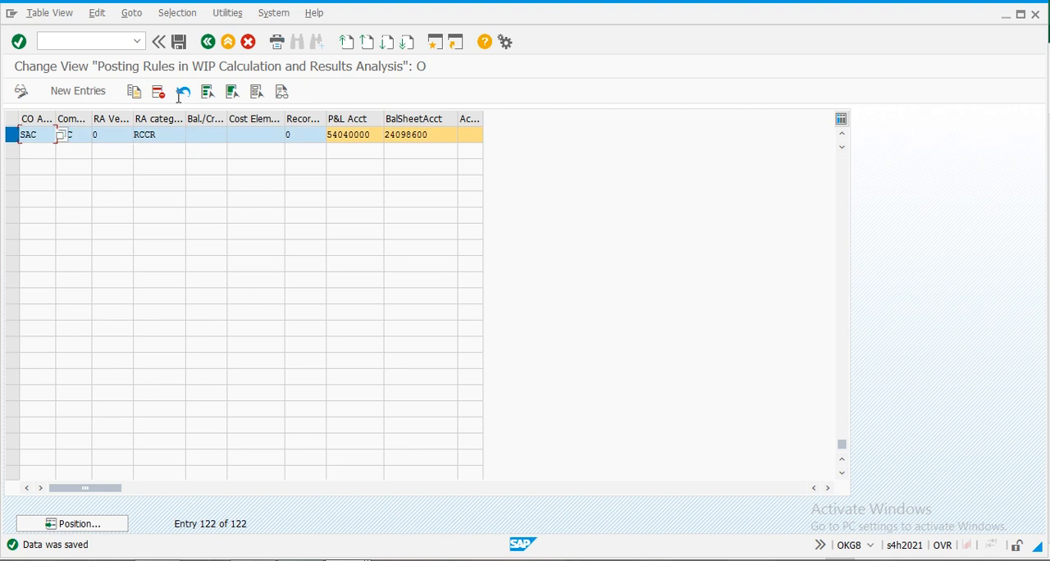
left_click(133, 92)
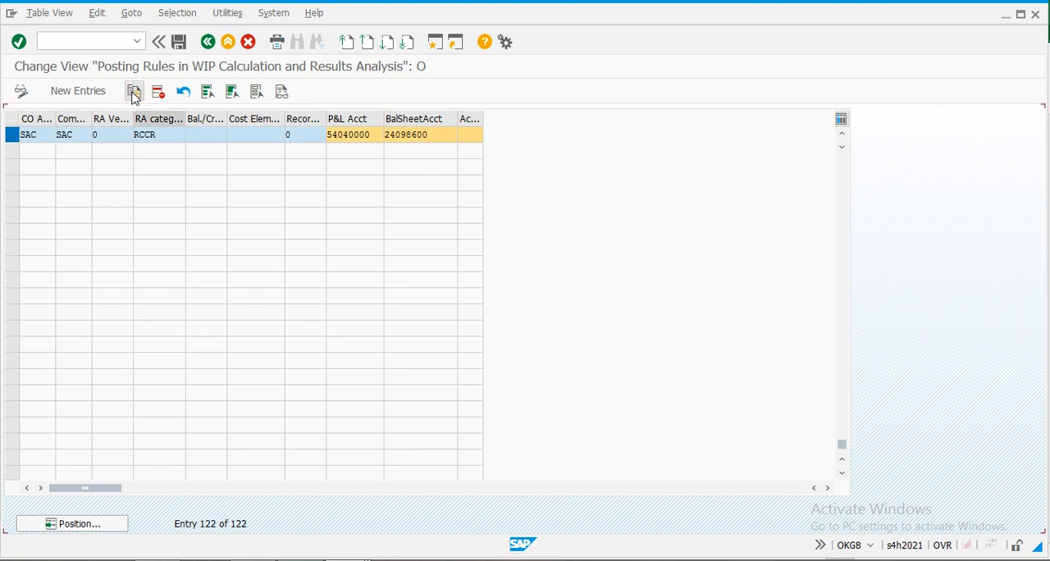
left_click(179, 137)
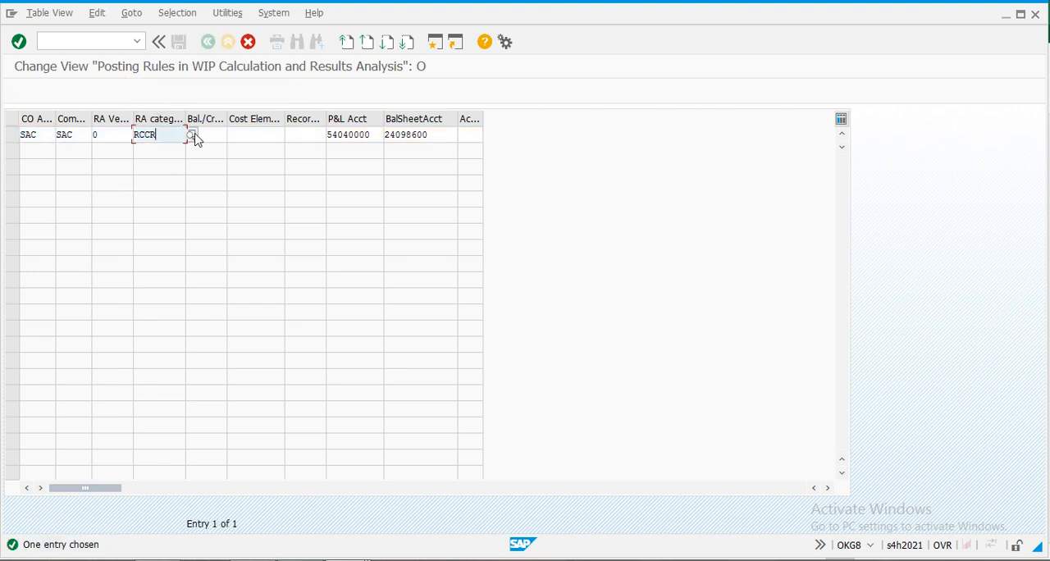
left_click(191, 135)
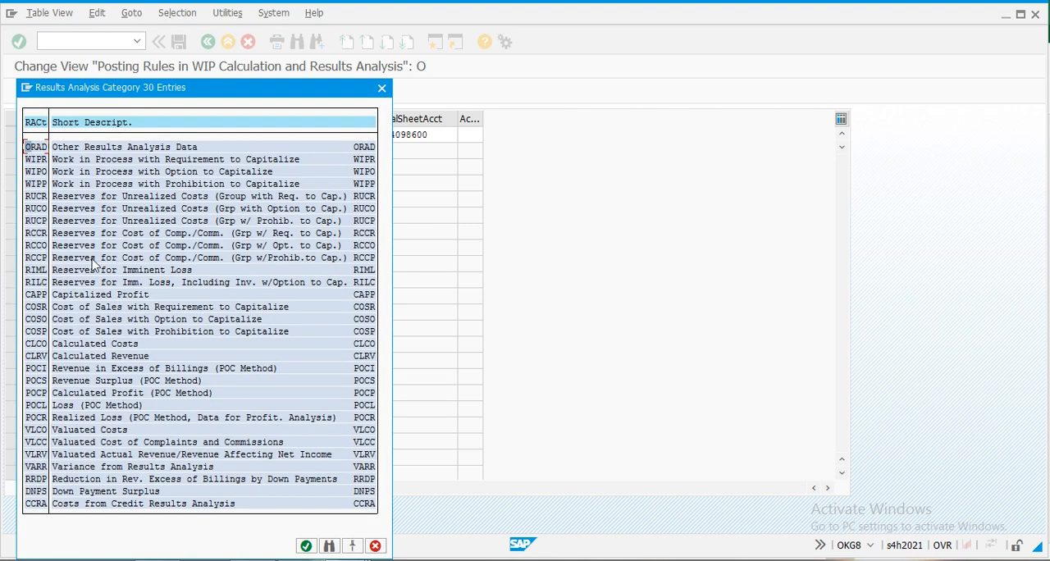
double_click(35, 209)
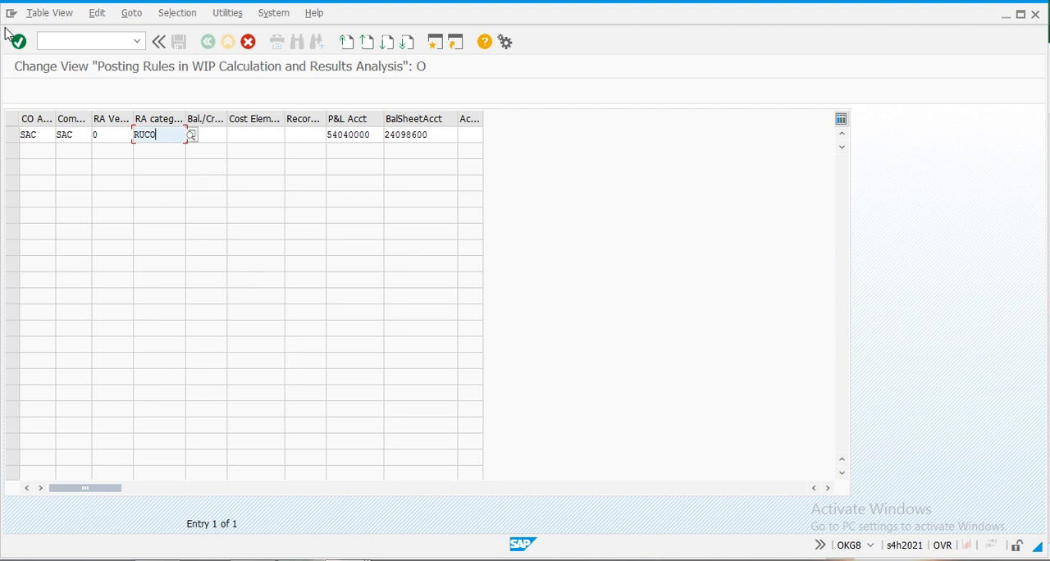
left_click(18, 41)
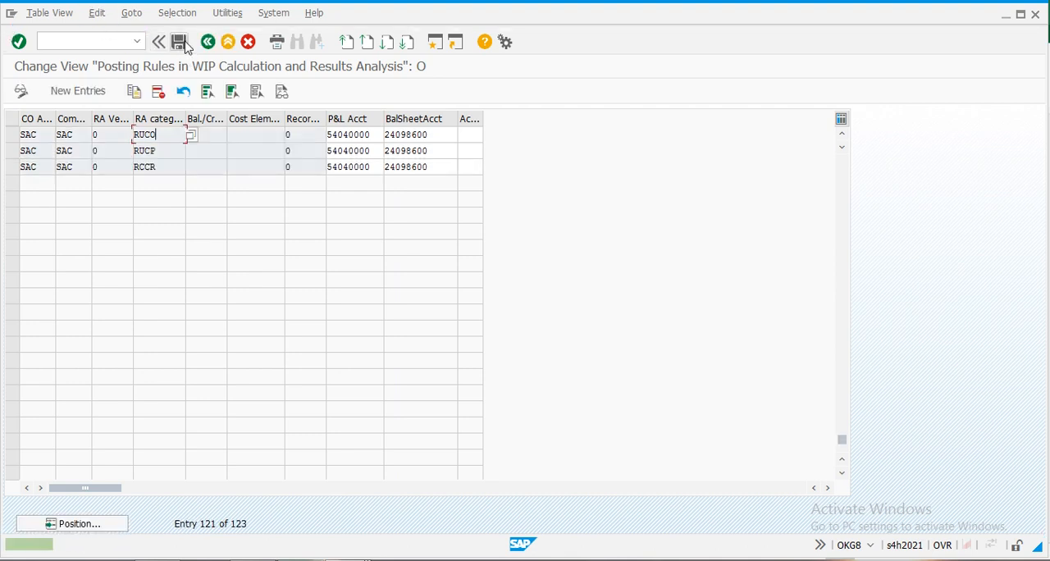
left_click(180, 42)
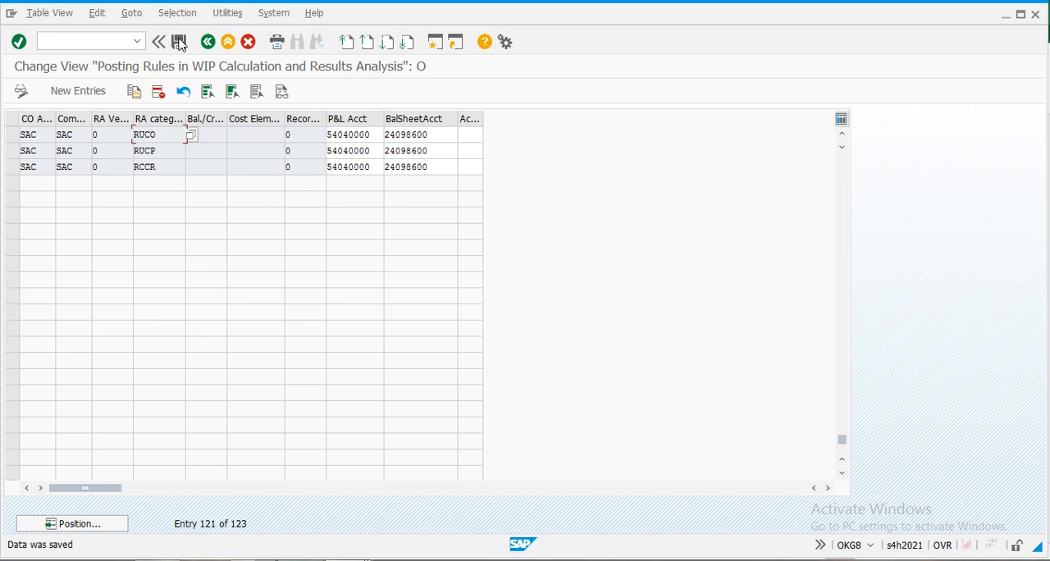
left_click(208, 42)
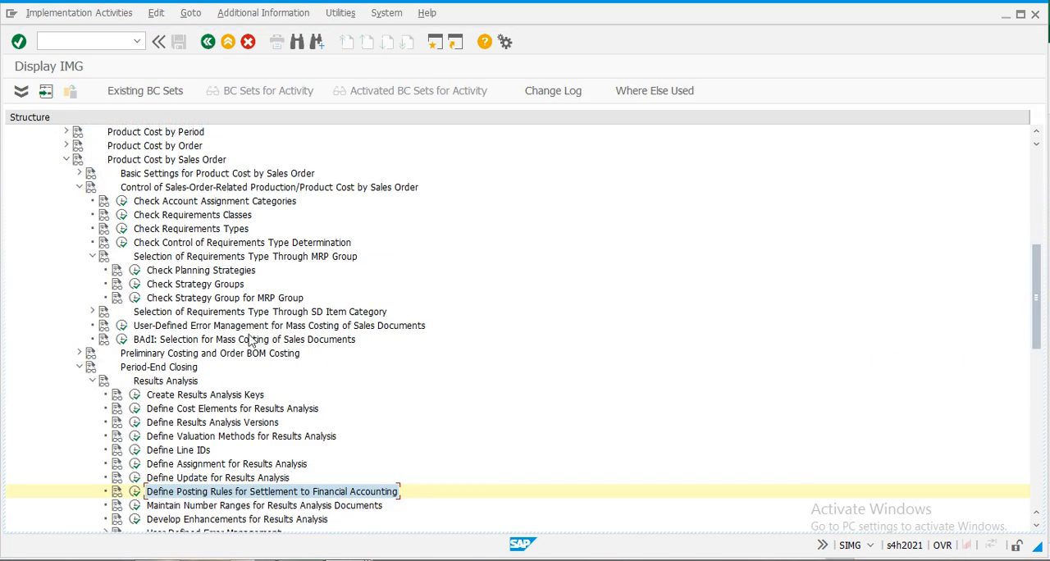
- Check the MTO checklist, open results analysis version 0 for controlling area SAC, and enable Transfer to Financial Accounting
key("alt+Tab")
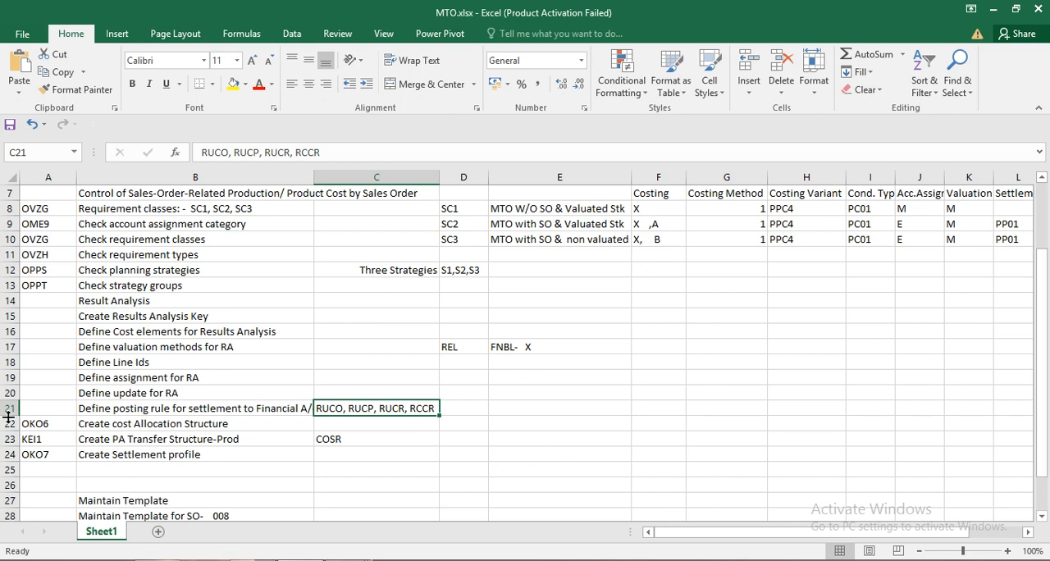
left_click_drag(37, 422, 382, 427)
key("alt+Tab")
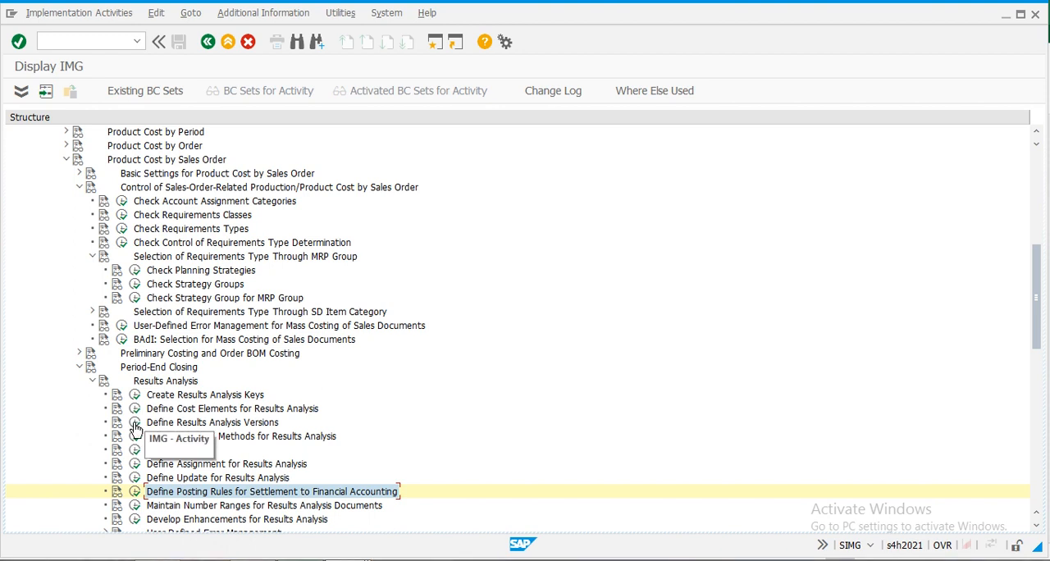
left_click(135, 426)
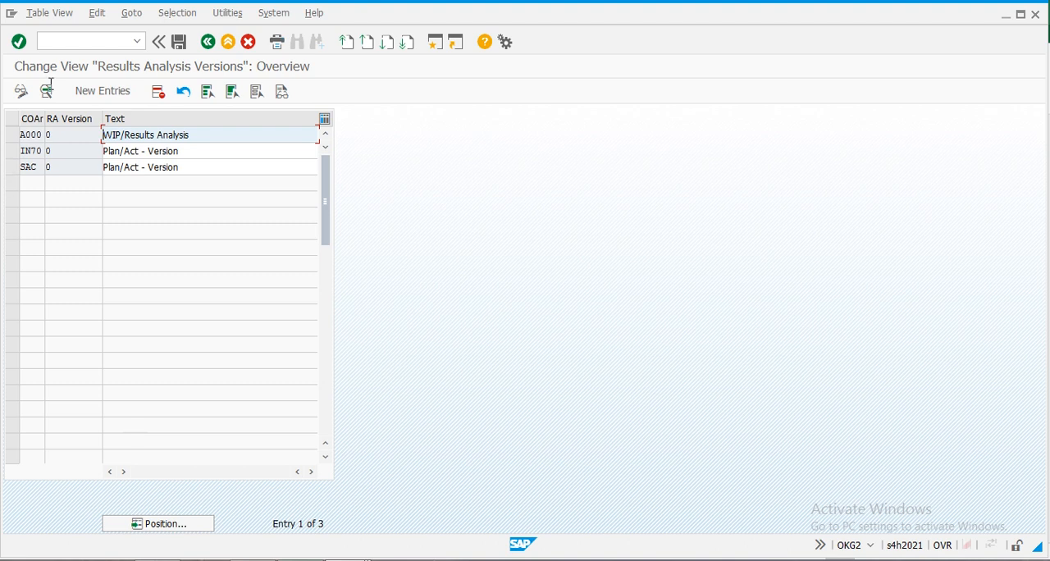
left_click(38, 168)
double_click(39, 168)
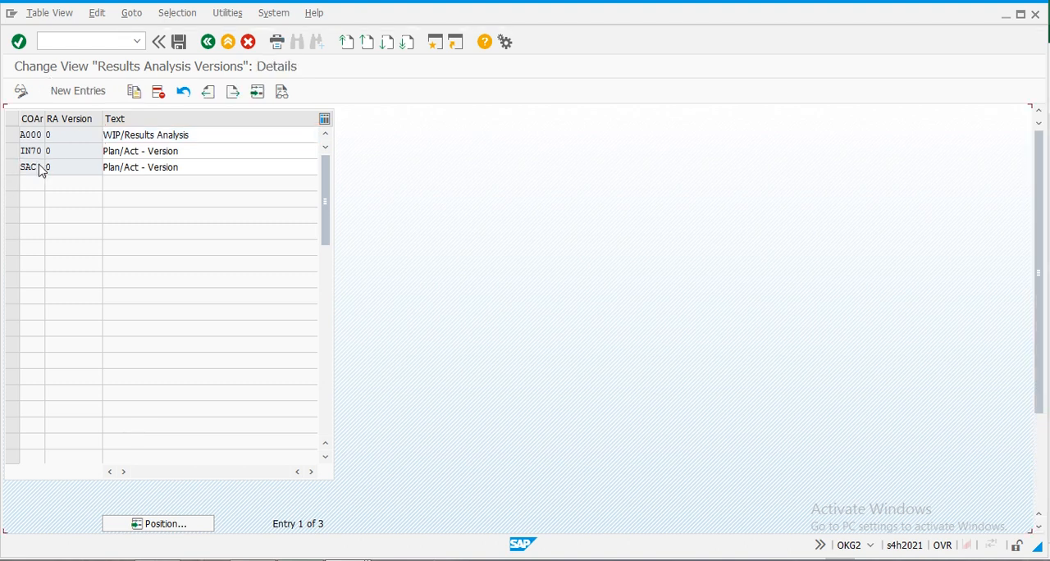
left_click(192, 171)
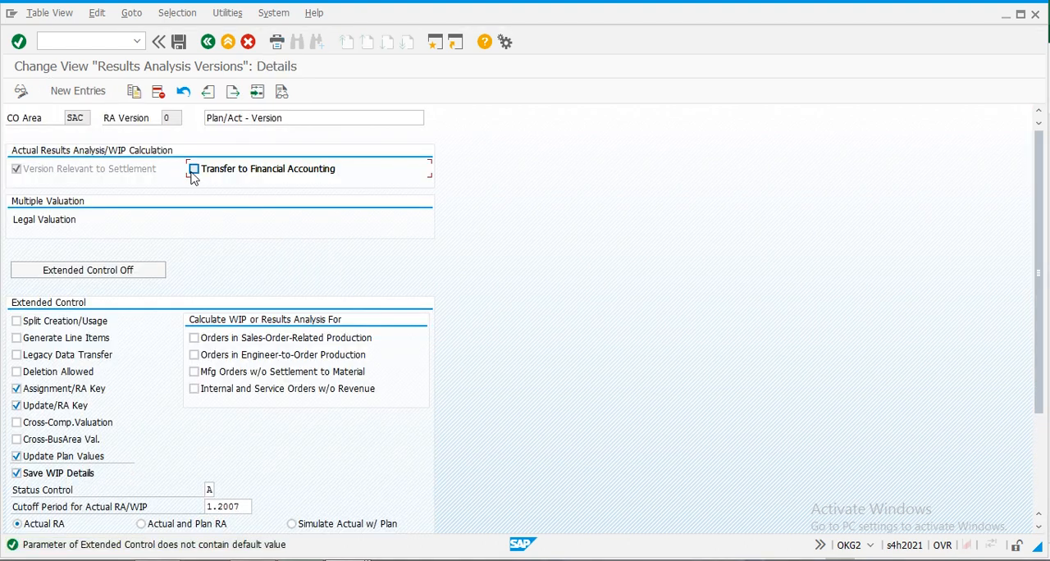
- Save the SAC results analysis version to the proposed customizing request and return to the IMG
left_click(179, 44)
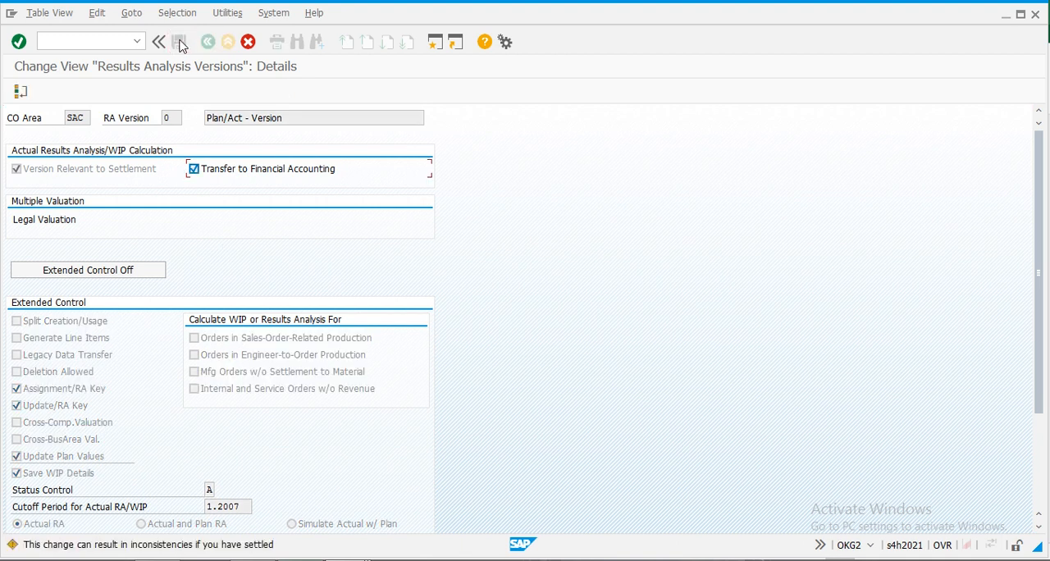
left_click(181, 44)
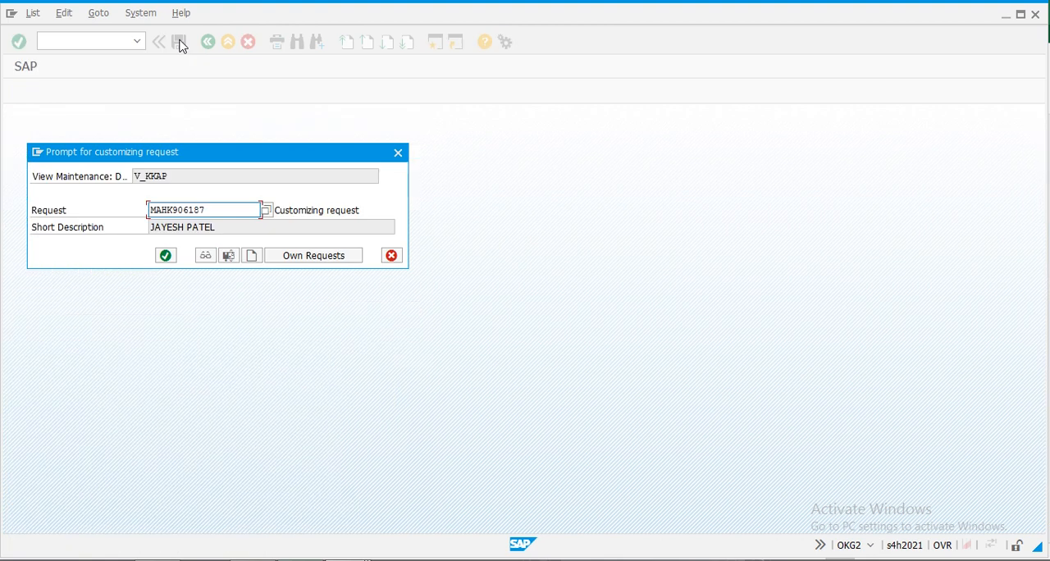
left_click(167, 258)
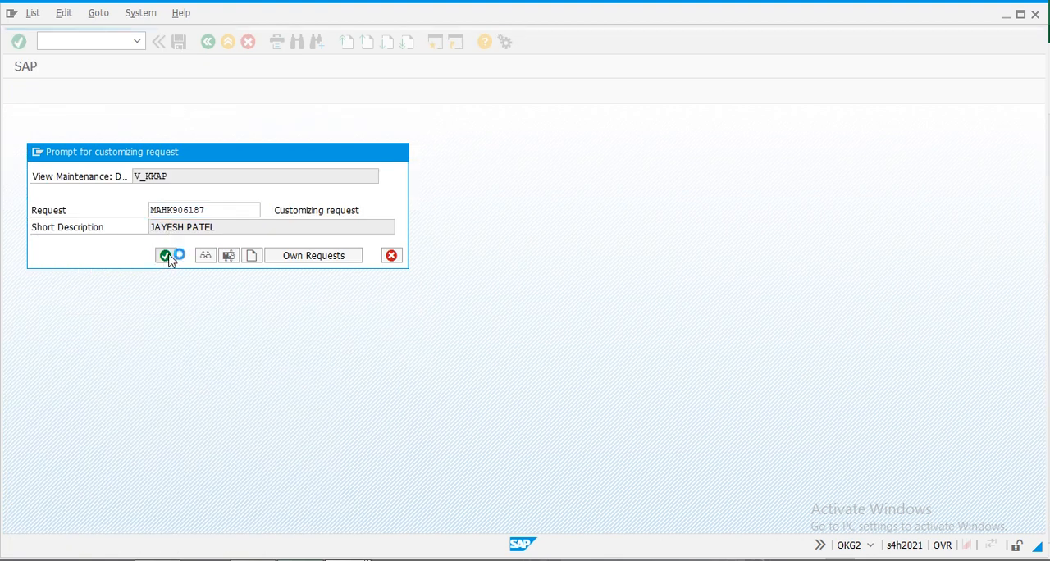
left_click(180, 43)
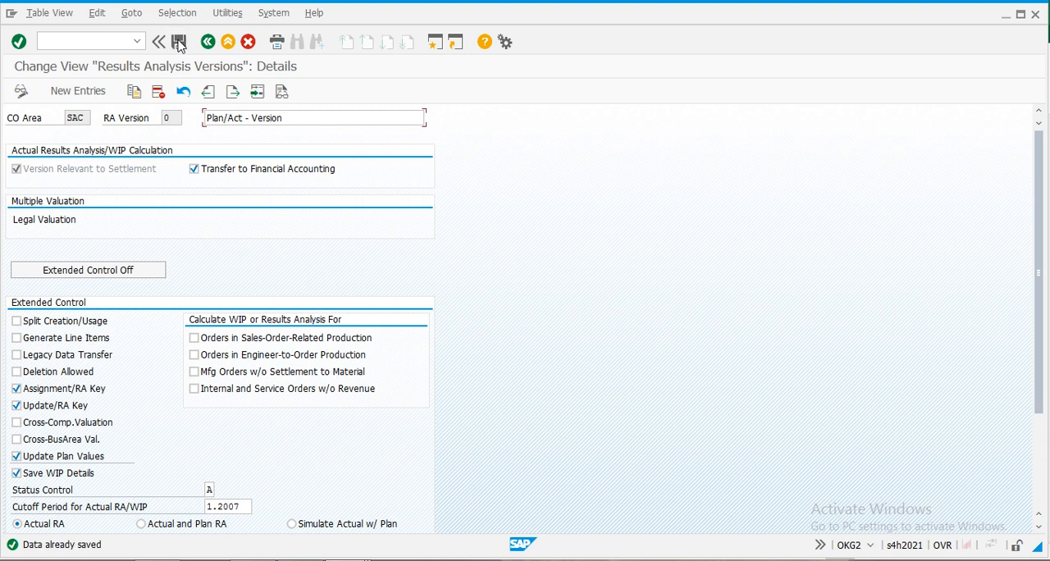
left_click(210, 44)
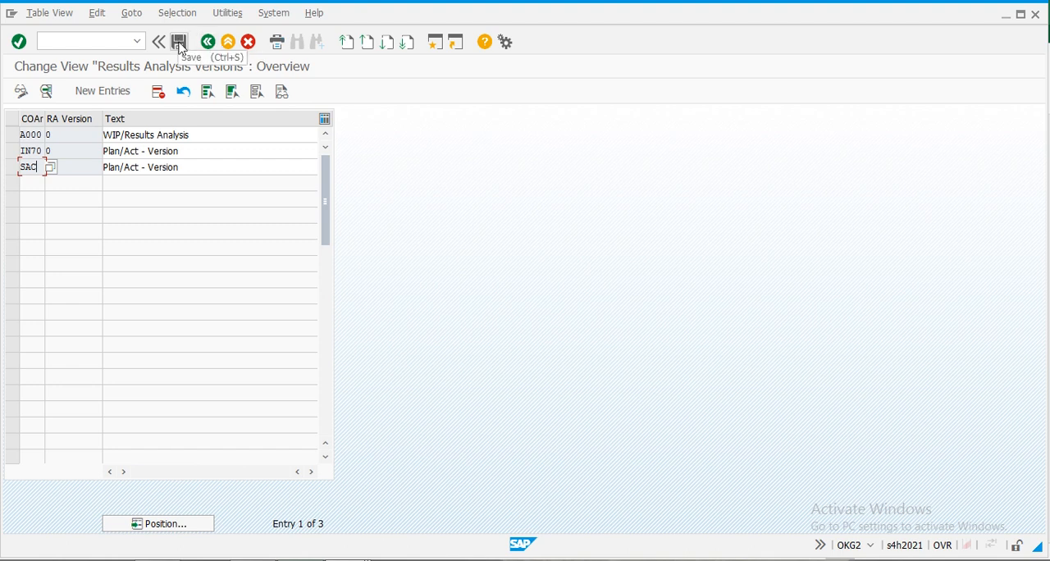
left_click(209, 45)
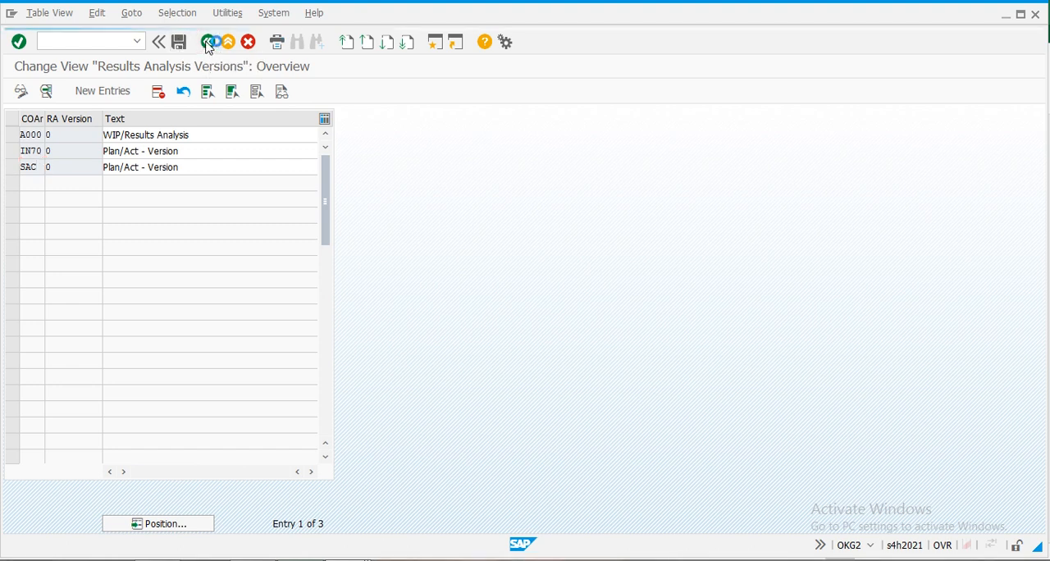